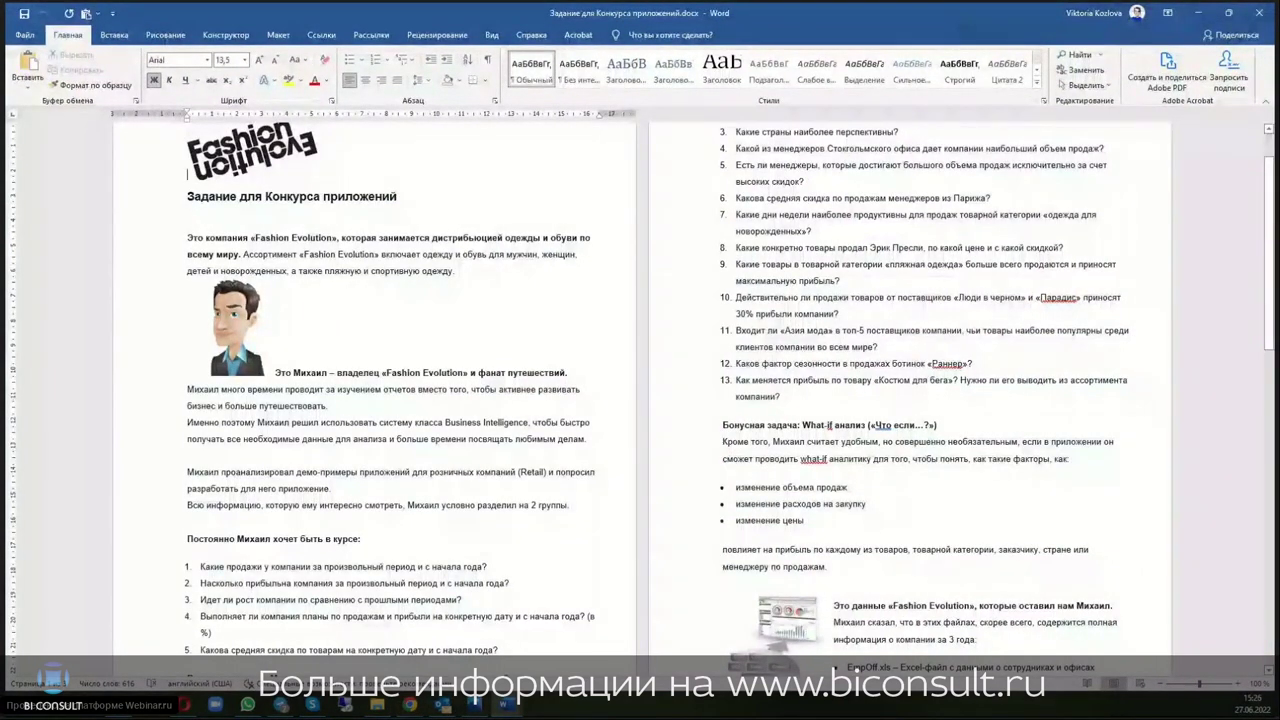
Step: Switch to the Luxms Data Boring flow editor in the browser and look through its node palette
{"action": "key", "text": "alt+Tab"}
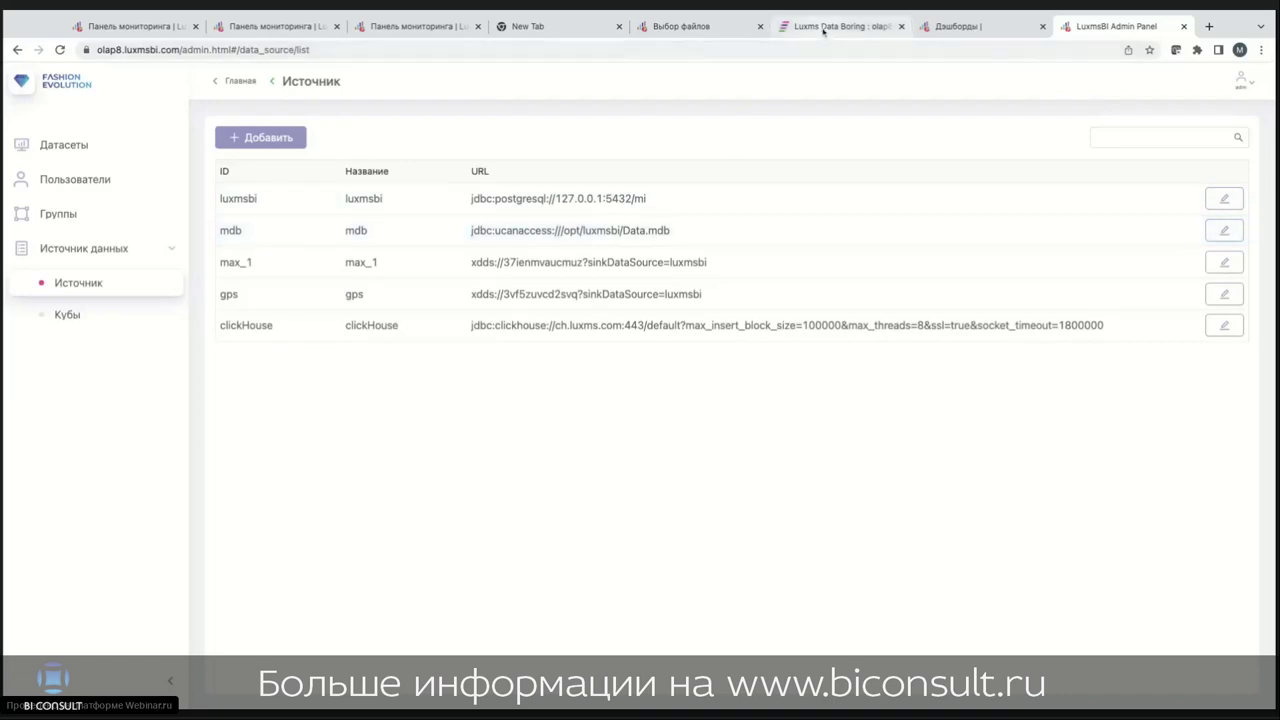
{"action": "left_click", "coordinate": [821, 31]}
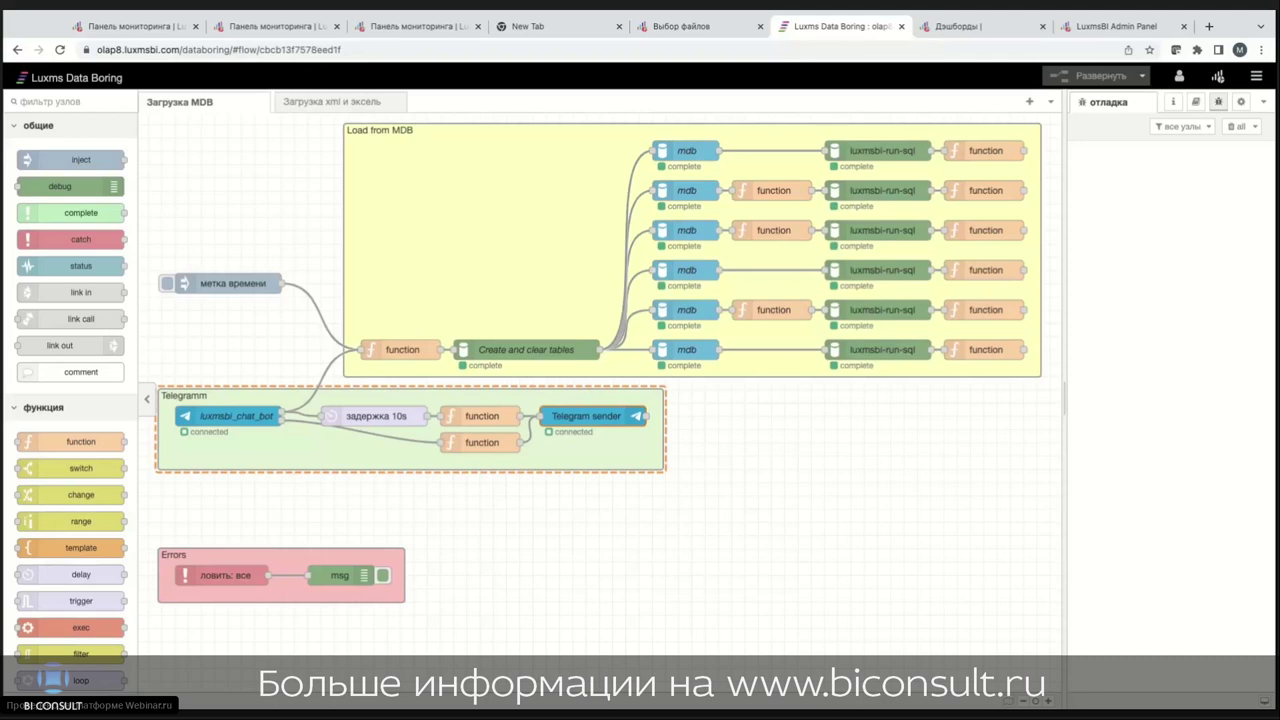
{"action": "scroll", "coordinate": [113, 494], "scroll_direction": "down", "scroll_amount": 2}
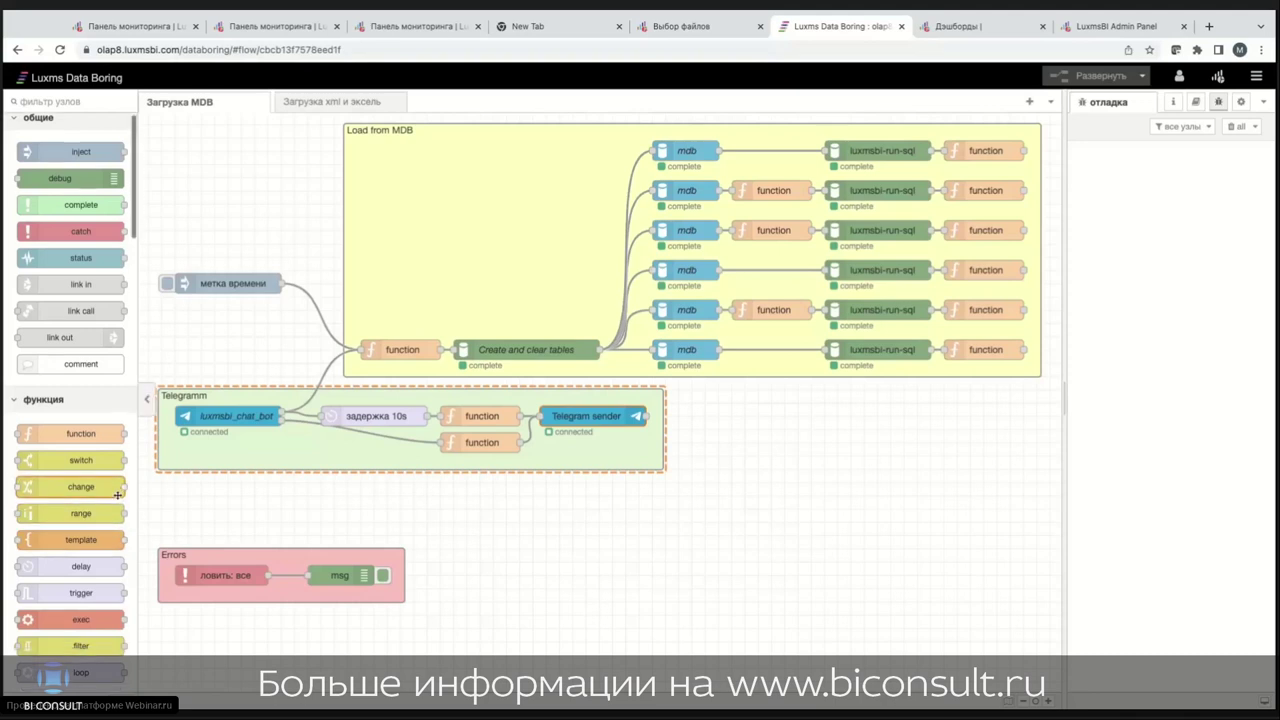
{"action": "scroll", "coordinate": [113, 494], "scroll_direction": "down", "scroll_amount": 5}
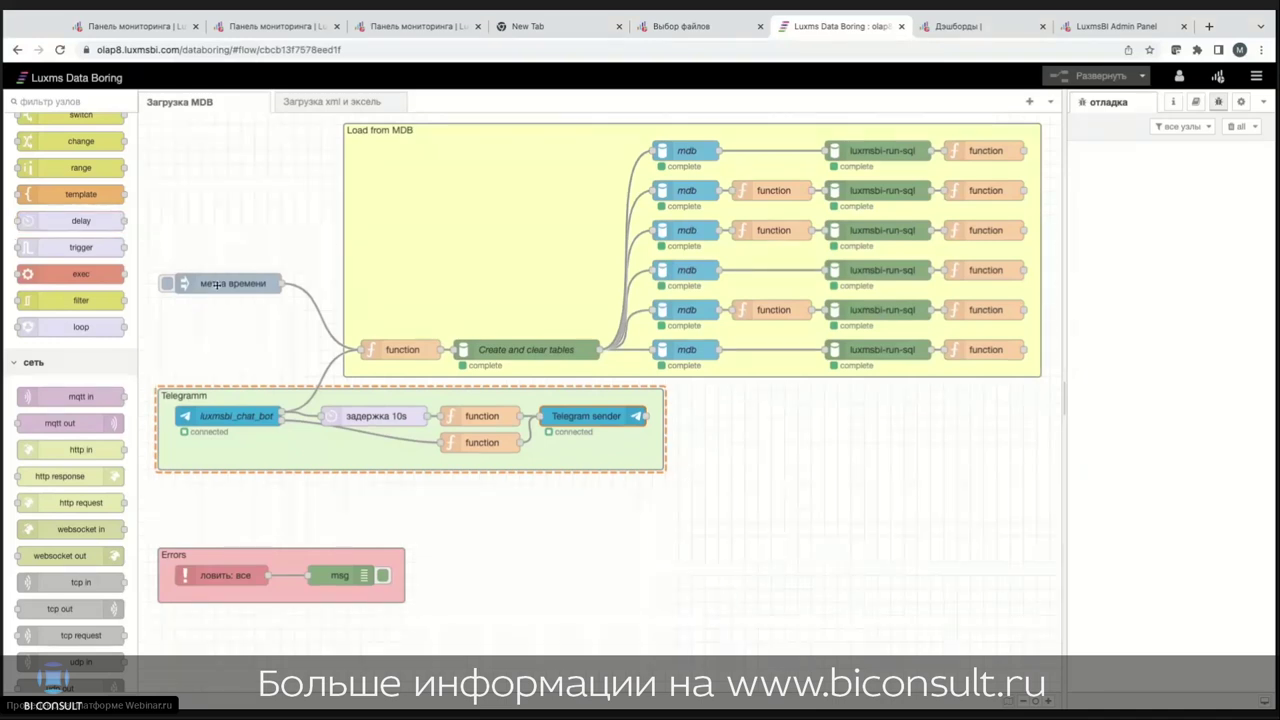
Step: Preview the "в определенное время" repeat option in the "метка времени" inject node and discard the change
{"action": "double_click", "coordinate": [233, 283]}
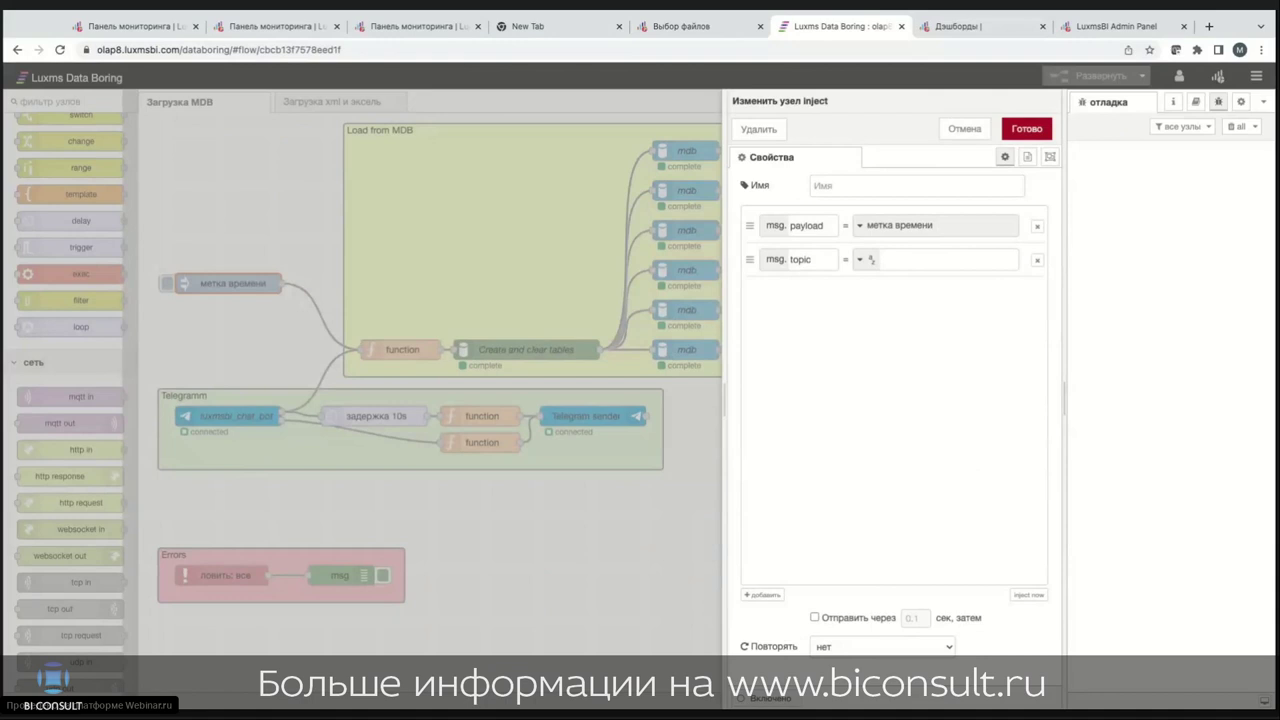
{"action": "left_click", "coordinate": [834, 628]}
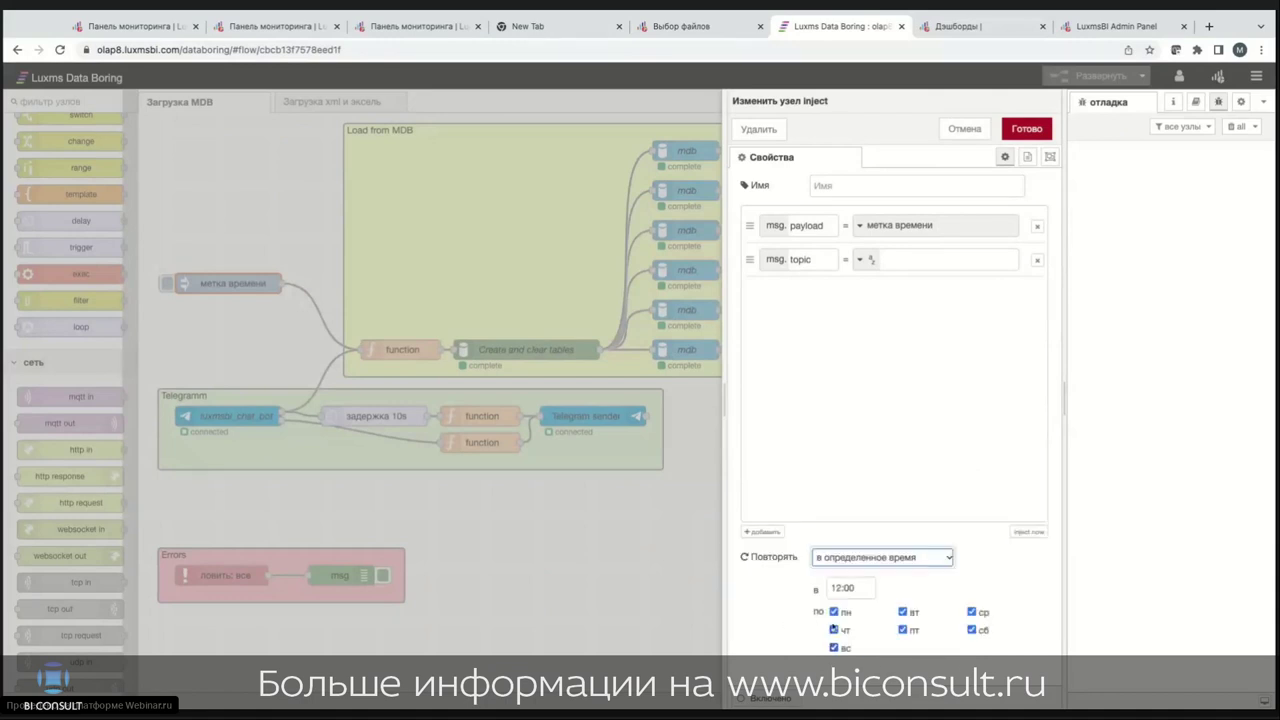
{"action": "left_click", "coordinate": [964, 128]}
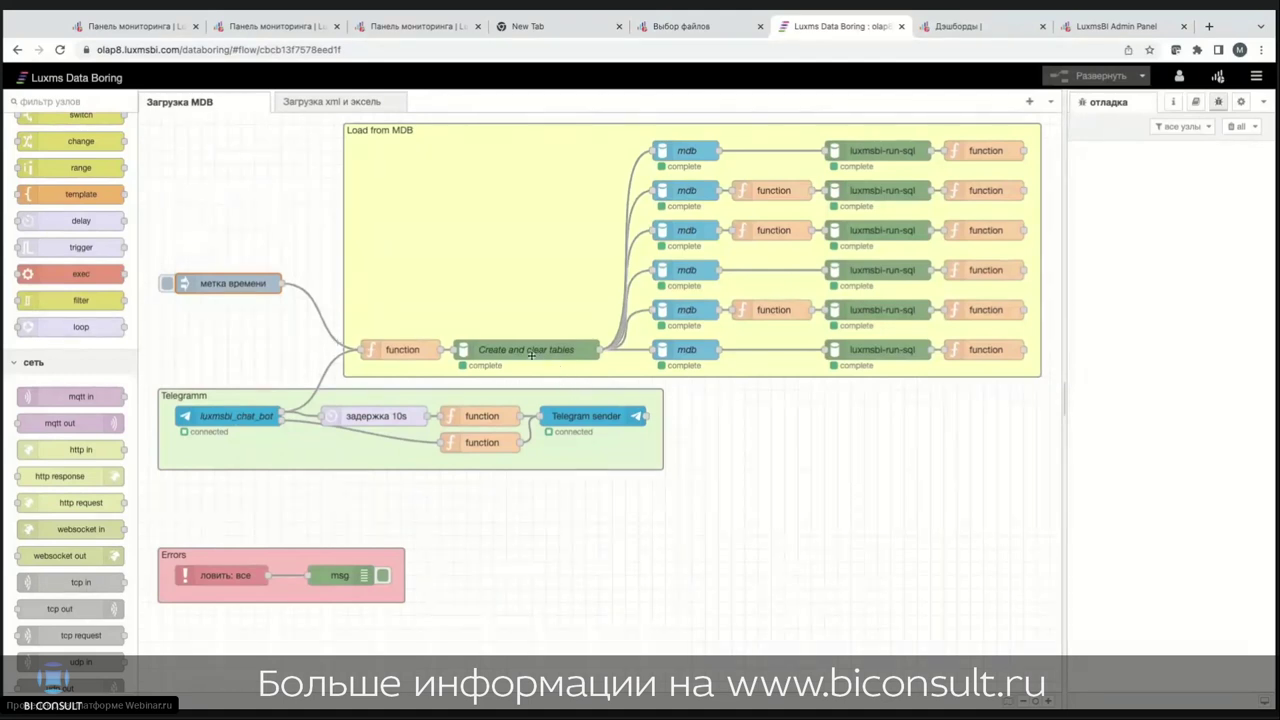
Step: Review the SQL in the first mdb node and its luxmsbi-run-sql node in the "Load from MDB" group, leaving both unchanged
{"action": "scroll", "coordinate": [536, 350], "scroll_direction": "right", "scroll_amount": 1}
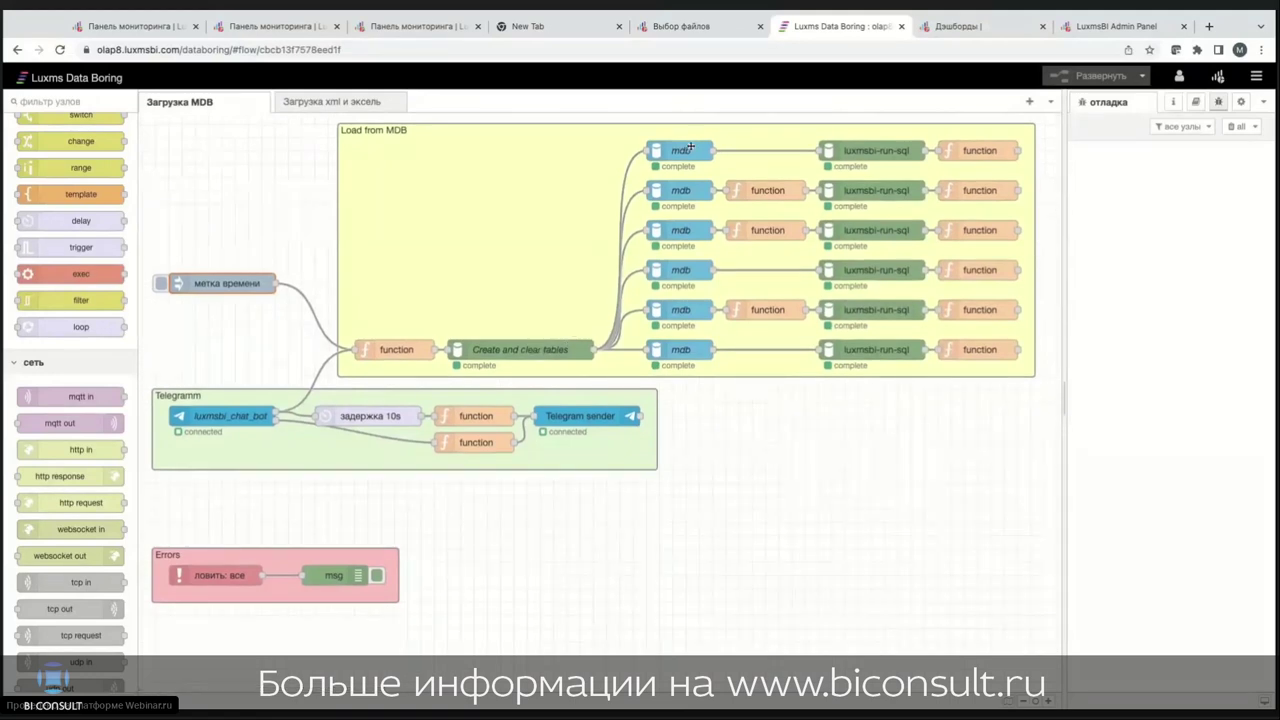
{"action": "scroll", "coordinate": [689, 150], "scroll_direction": "down", "scroll_amount": 1}
{"action": "scroll", "coordinate": [689, 150], "scroll_direction": "down", "scroll_amount": 1}
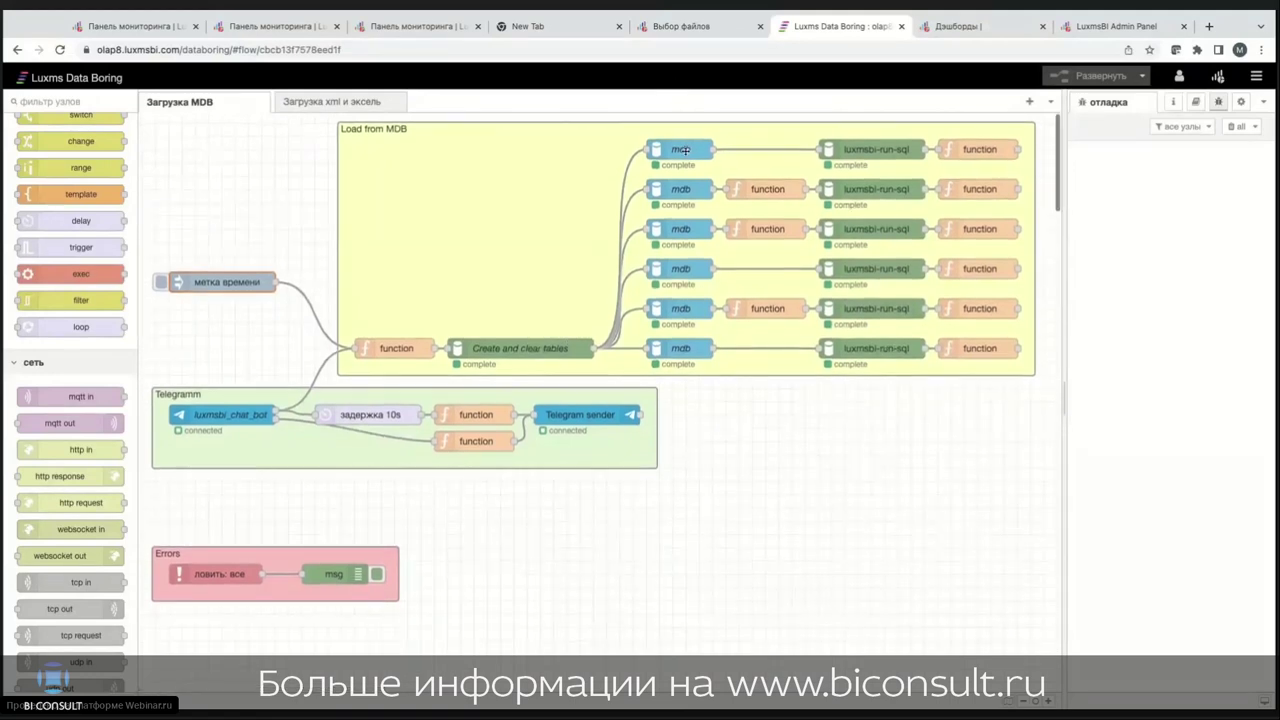
{"action": "left_click", "coordinate": [677, 145]}
{"action": "double_click", "coordinate": [677, 145]}
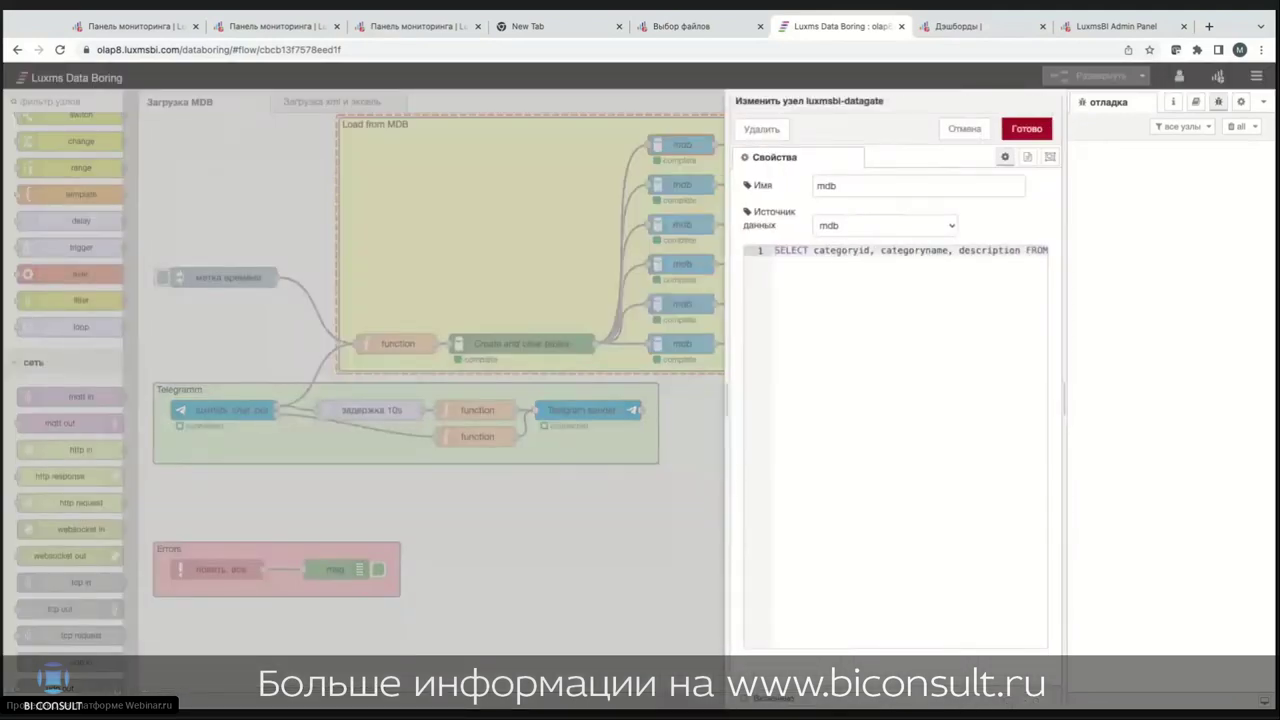
{"action": "scroll", "coordinate": [843, 250], "scroll_direction": "right", "scroll_amount": 2}
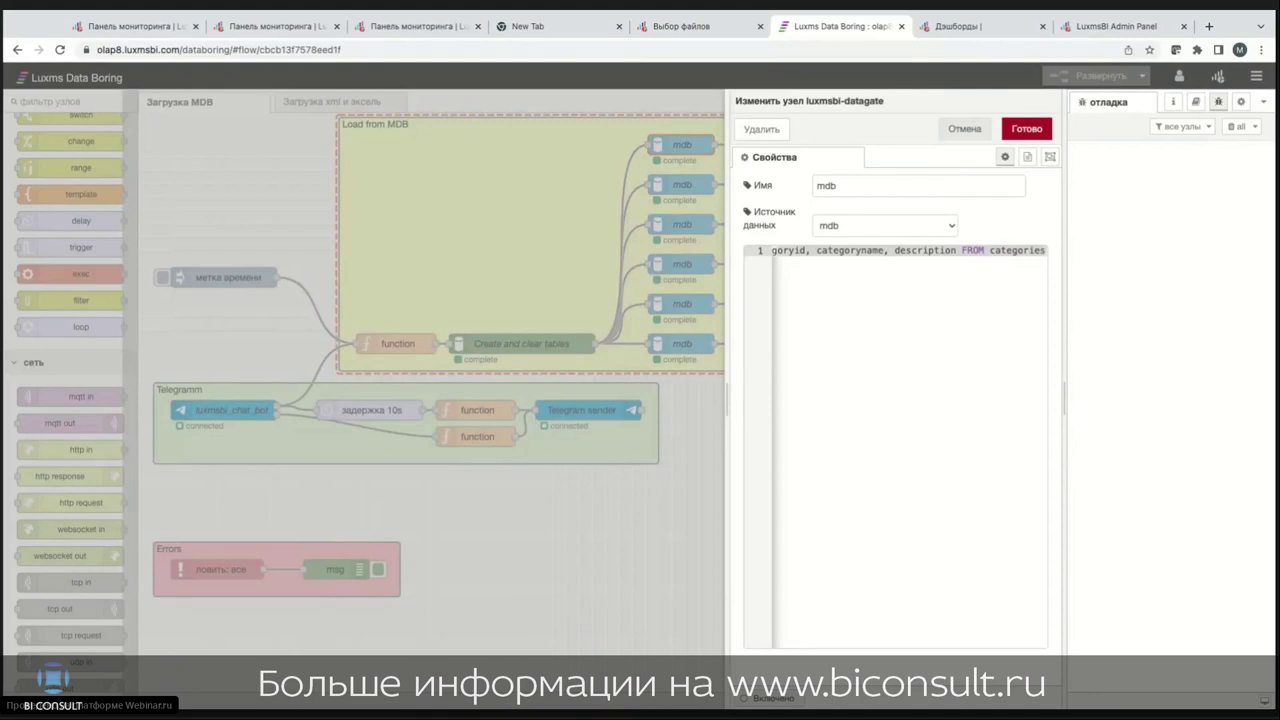
{"action": "left_click", "coordinate": [964, 128]}
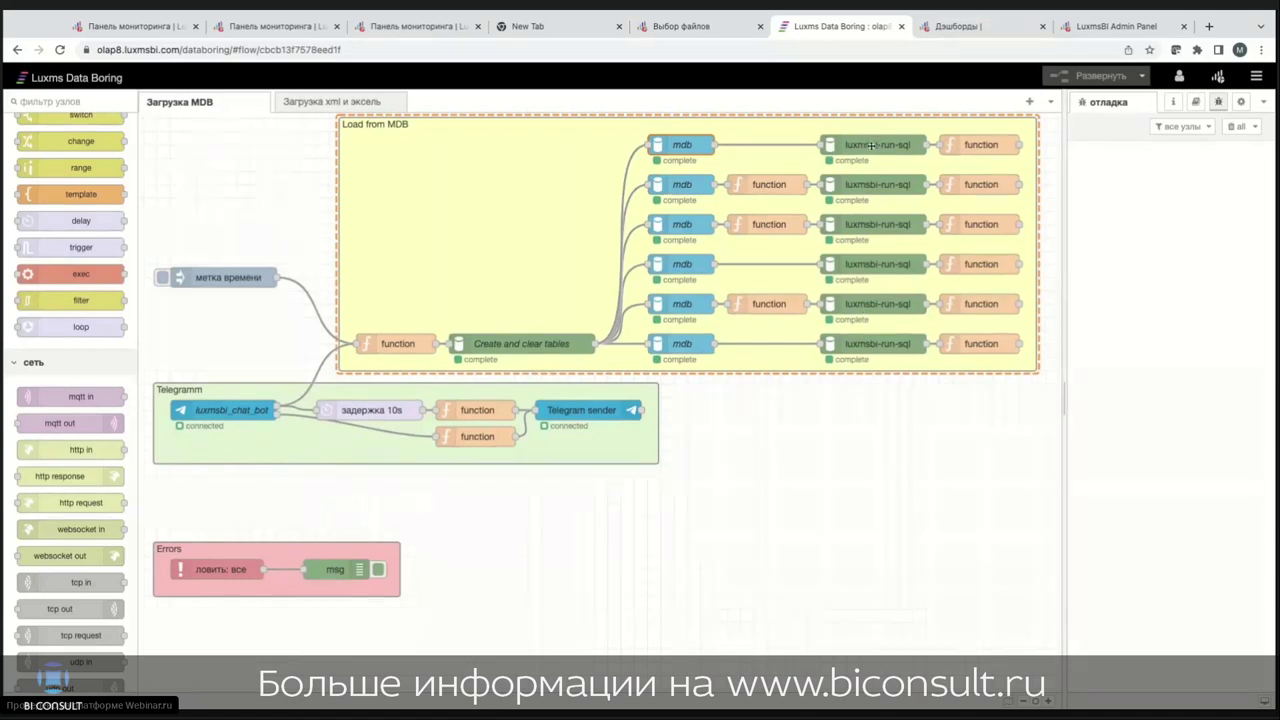
{"action": "double_click", "coordinate": [872, 145]}
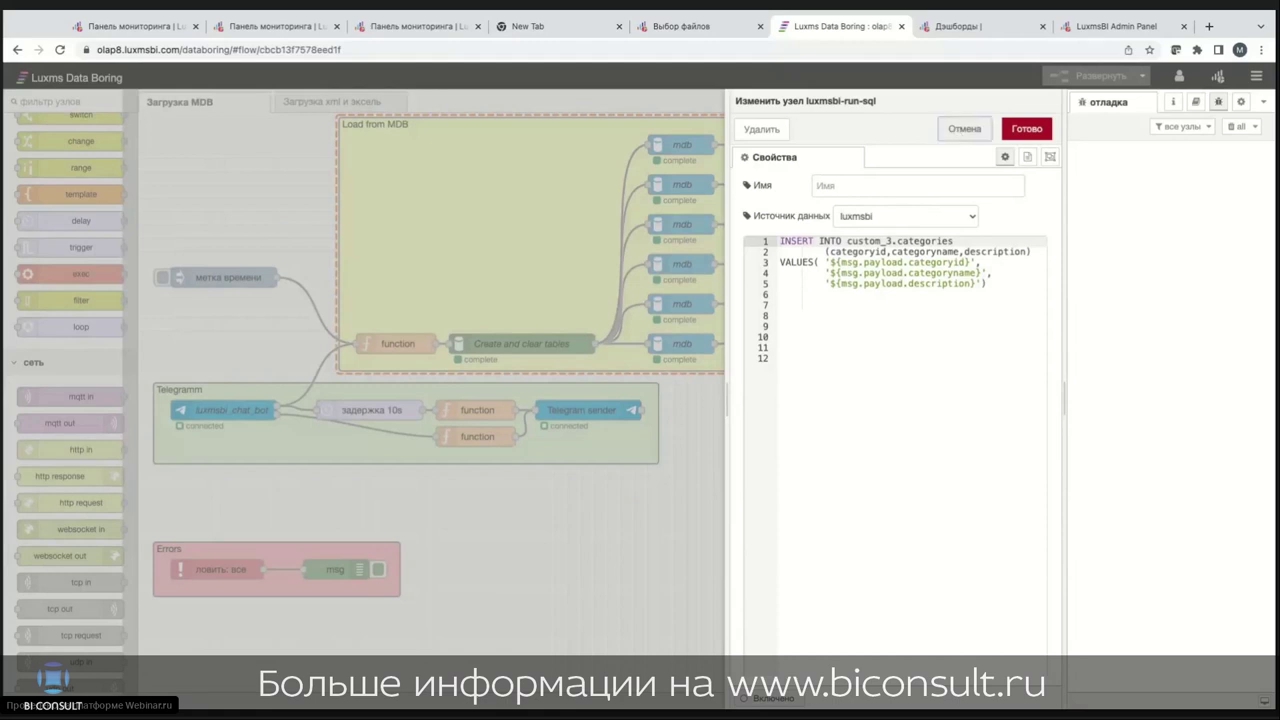
{"action": "left_click", "coordinate": [965, 128]}
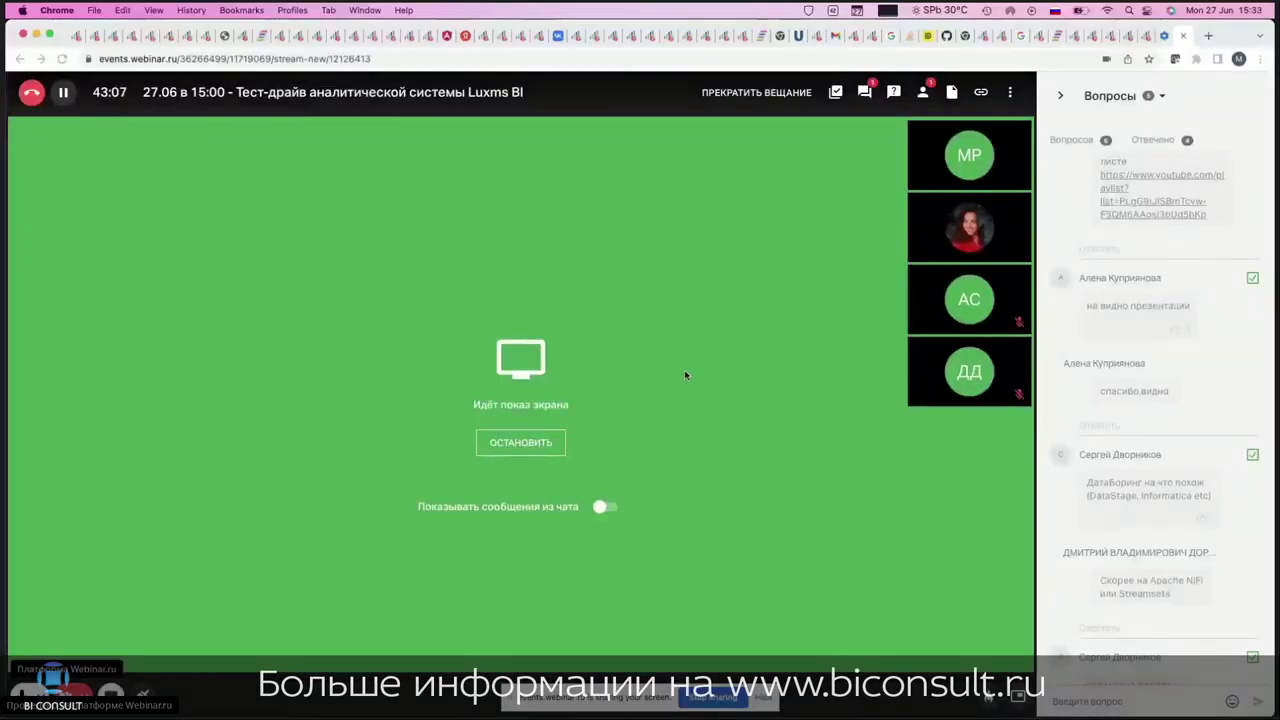
Step: Switch to the Luxmsbi chat bot conversation in Telegram
{"action": "key", "text": "super+Tab"}
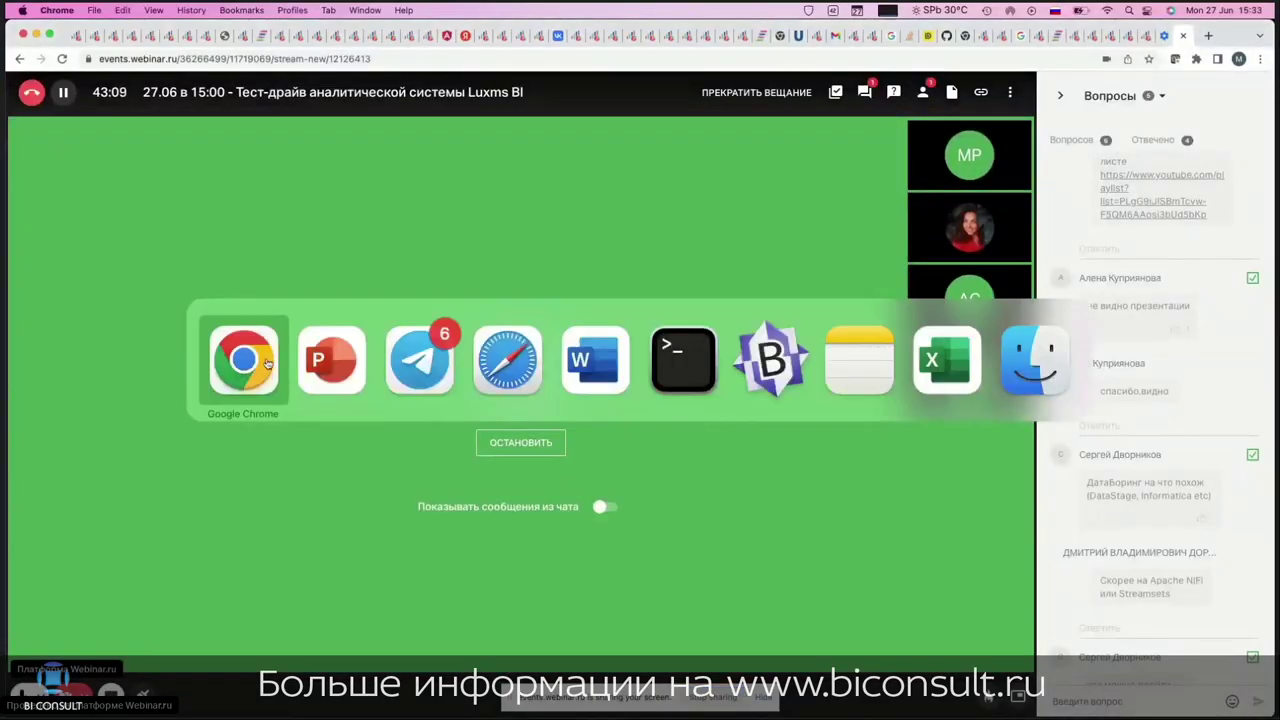
{"action": "key", "text": "super+Tab"}
{"action": "key", "text": "super+Tab"}
{"action": "key", "text": "super+shift+Tab"}
{"action": "key", "text": "super+shift+Tab"}
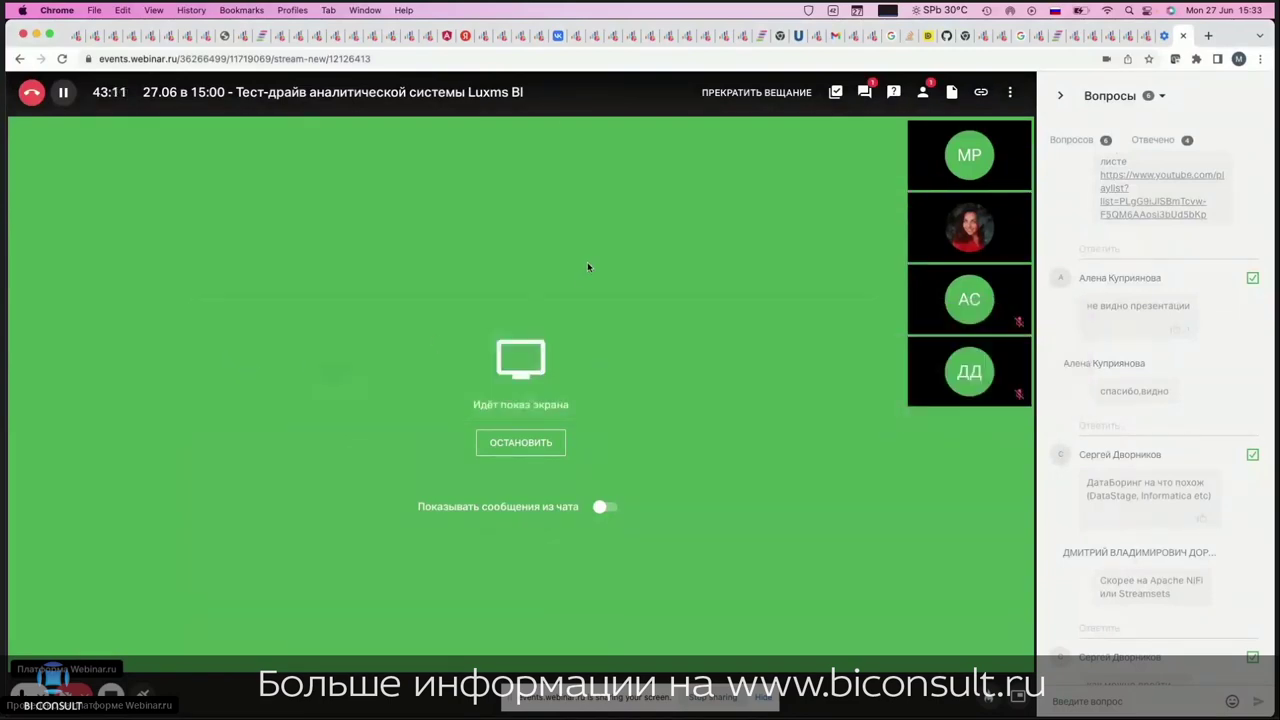
{"action": "key", "text": "super+grave"}
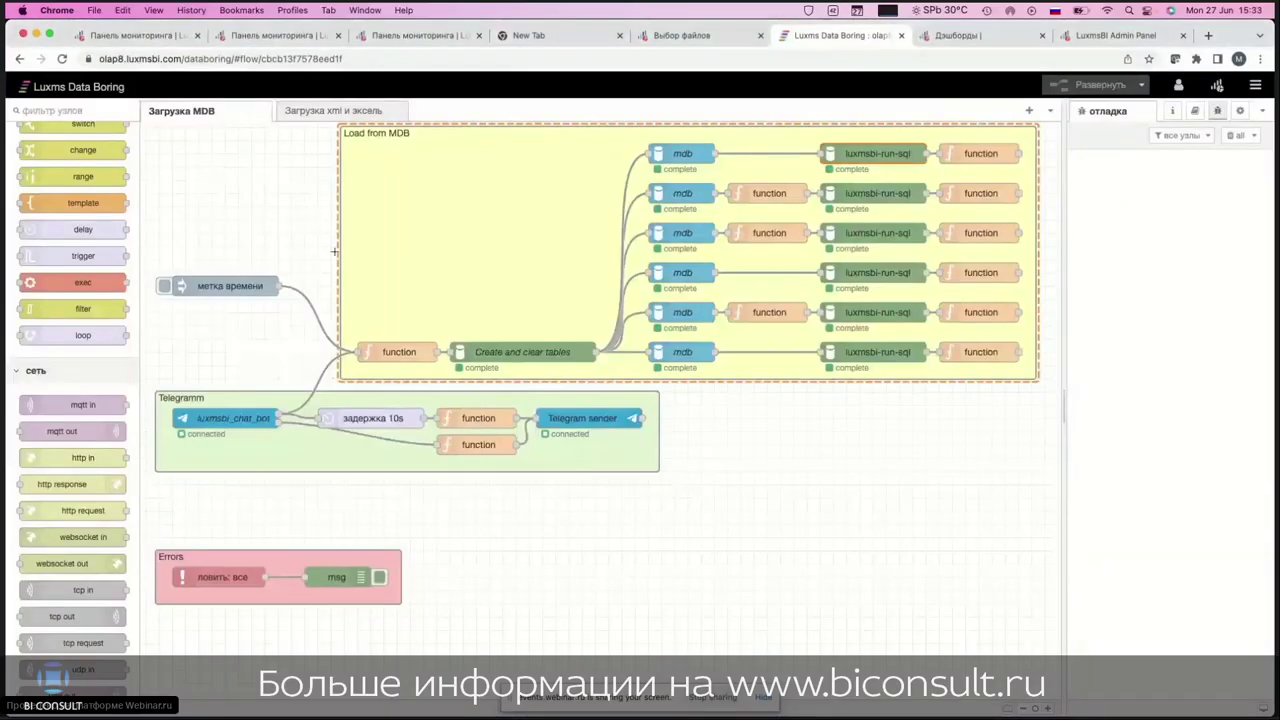
{"action": "key", "text": "super+grave"}
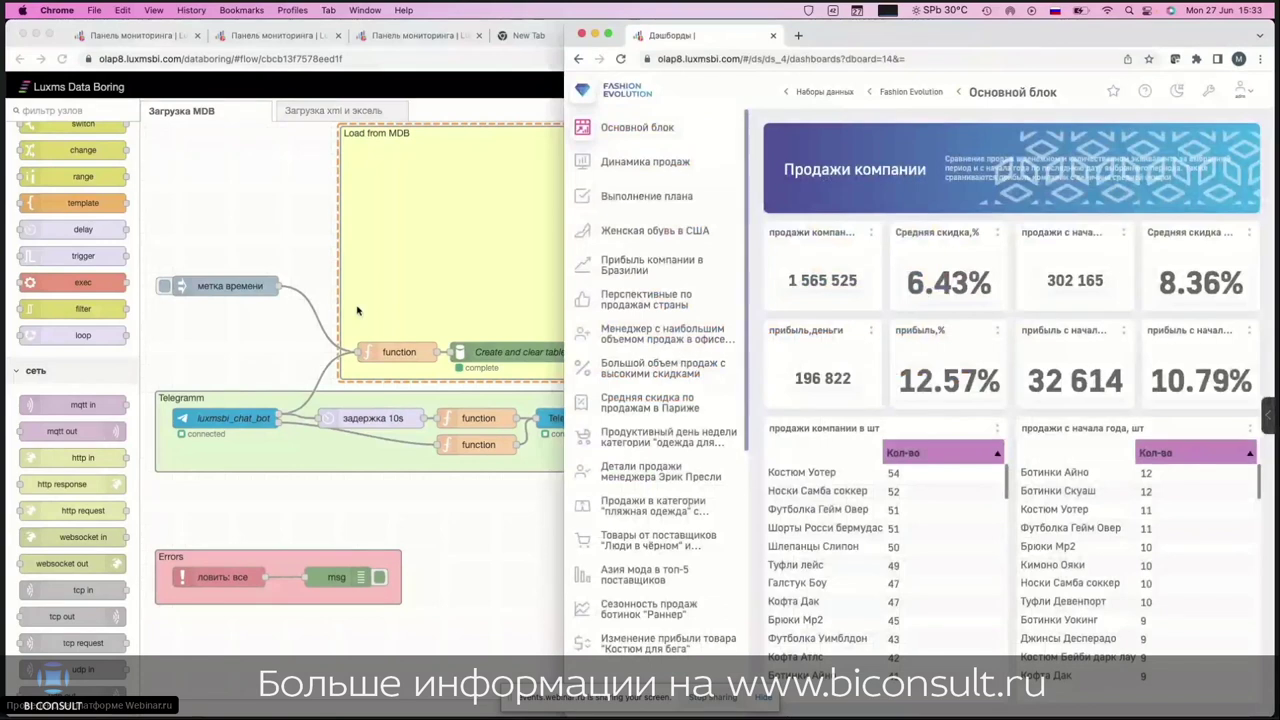
{"action": "key", "text": "super+grave"}
{"action": "key", "text": "super+Tab"}
{"action": "key", "text": "super+Tab"}
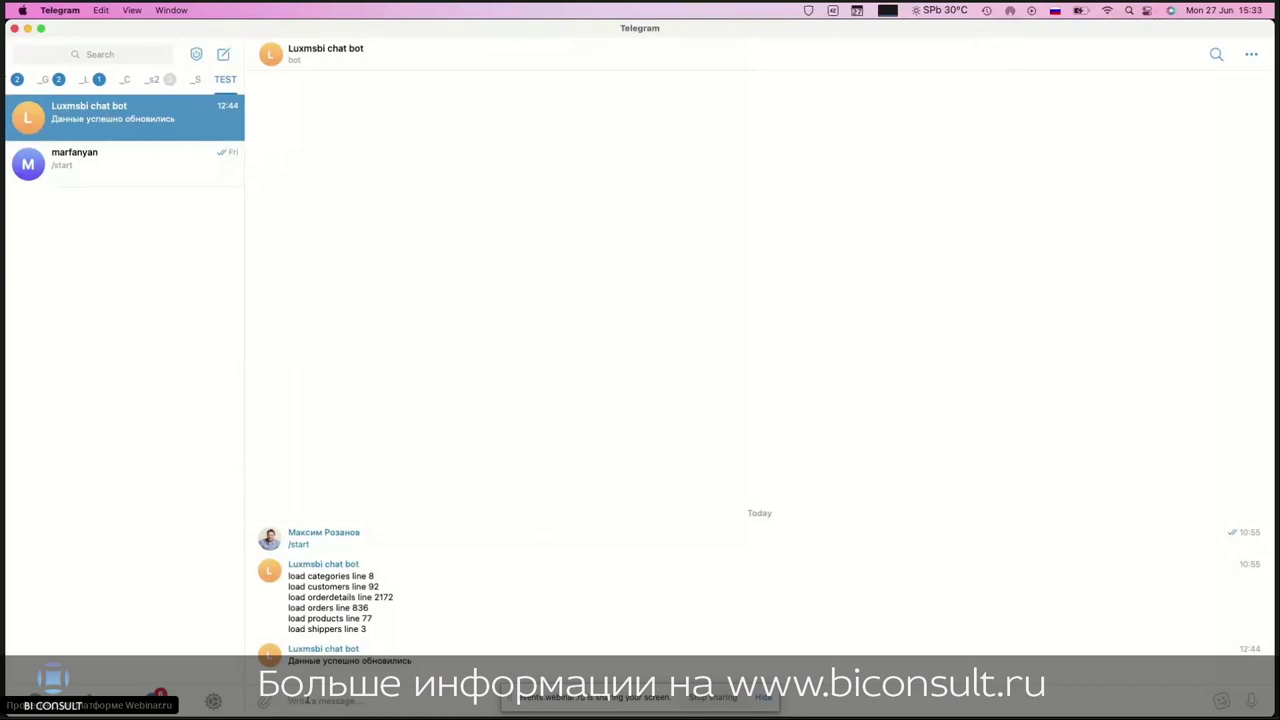
Step: Send the /start command to the Luxmsbi chat bot
{"action": "left_click", "coordinate": [290, 701]}
{"action": "type", "text": "/start"}
{"action": "key", "text": "BackSpace"}
{"action": "key", "text": "BackSpace"}
{"action": "key", "text": "BackSpace"}
{"action": "key", "text": "BackSpace"}
{"action": "key", "text": "BackSpace"}
{"action": "type", "text": "start"}
{"action": "key", "text": "Return"}
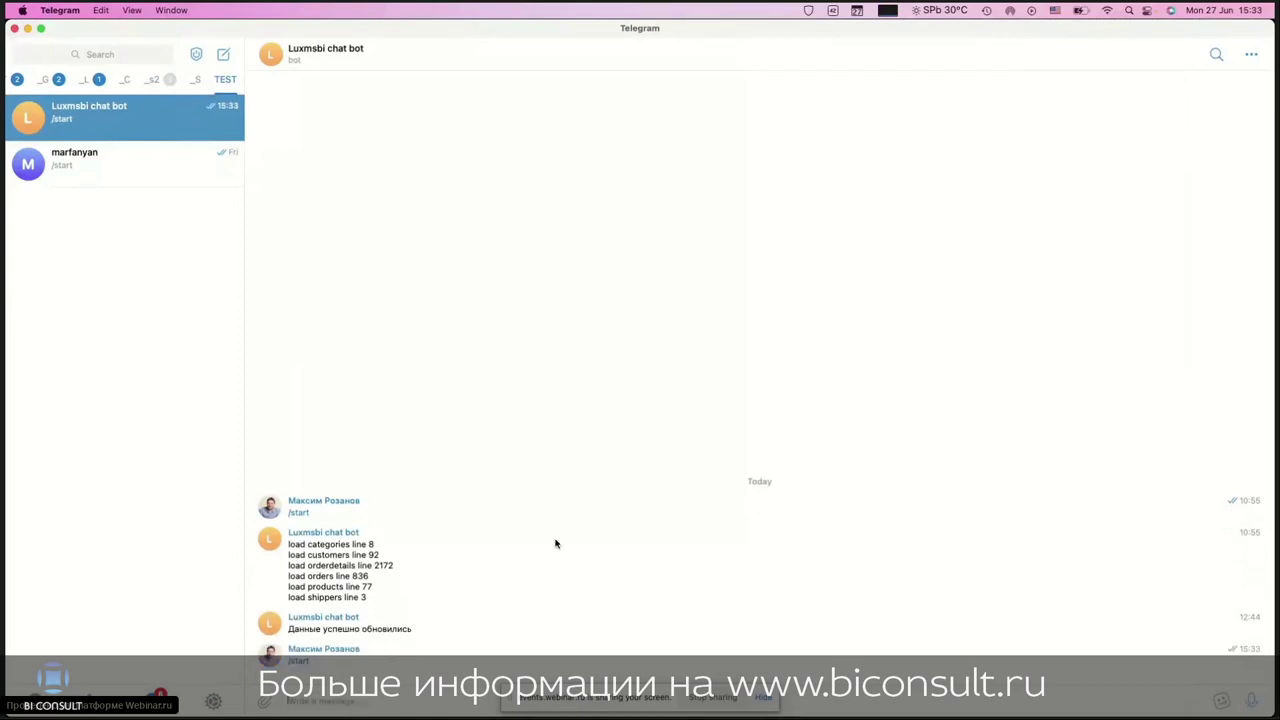
Step: Check the "Загрузка MDB" flow in Chrome and the bot's load report in Telegram, and return to the flow editor
{"action": "key", "text": "super+Tab"}
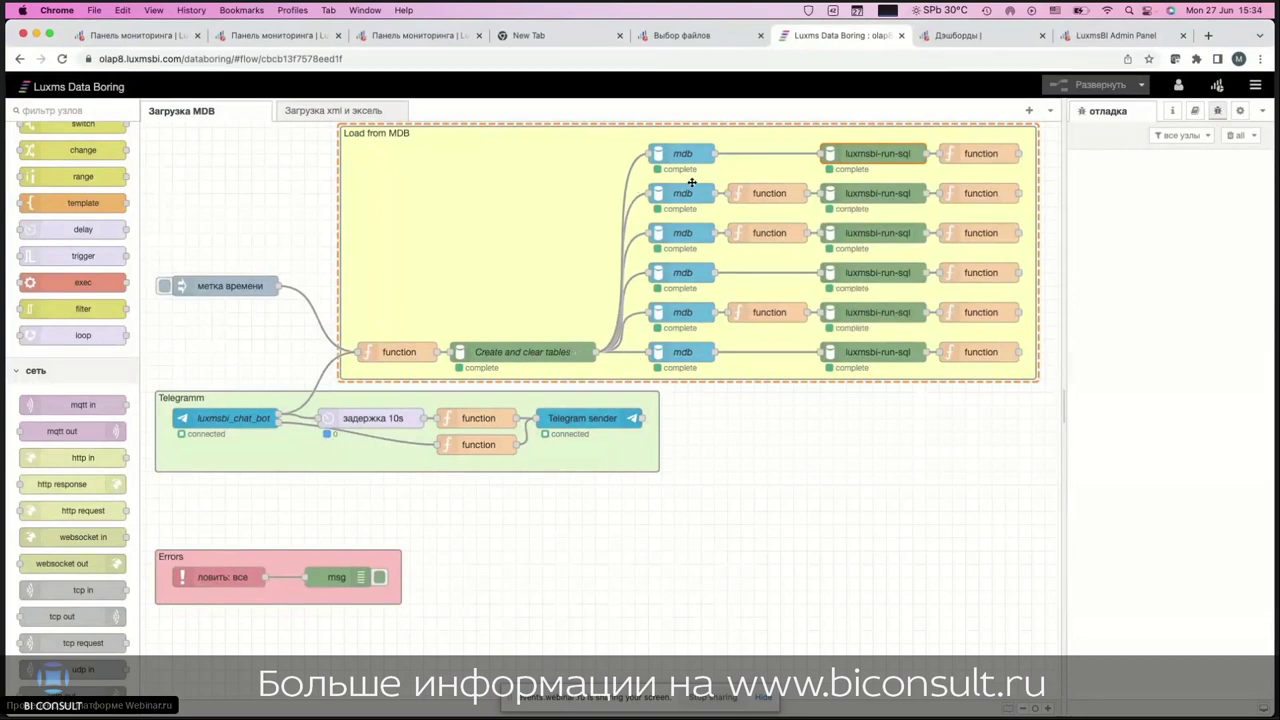
{"action": "key", "text": "super+Tab"}
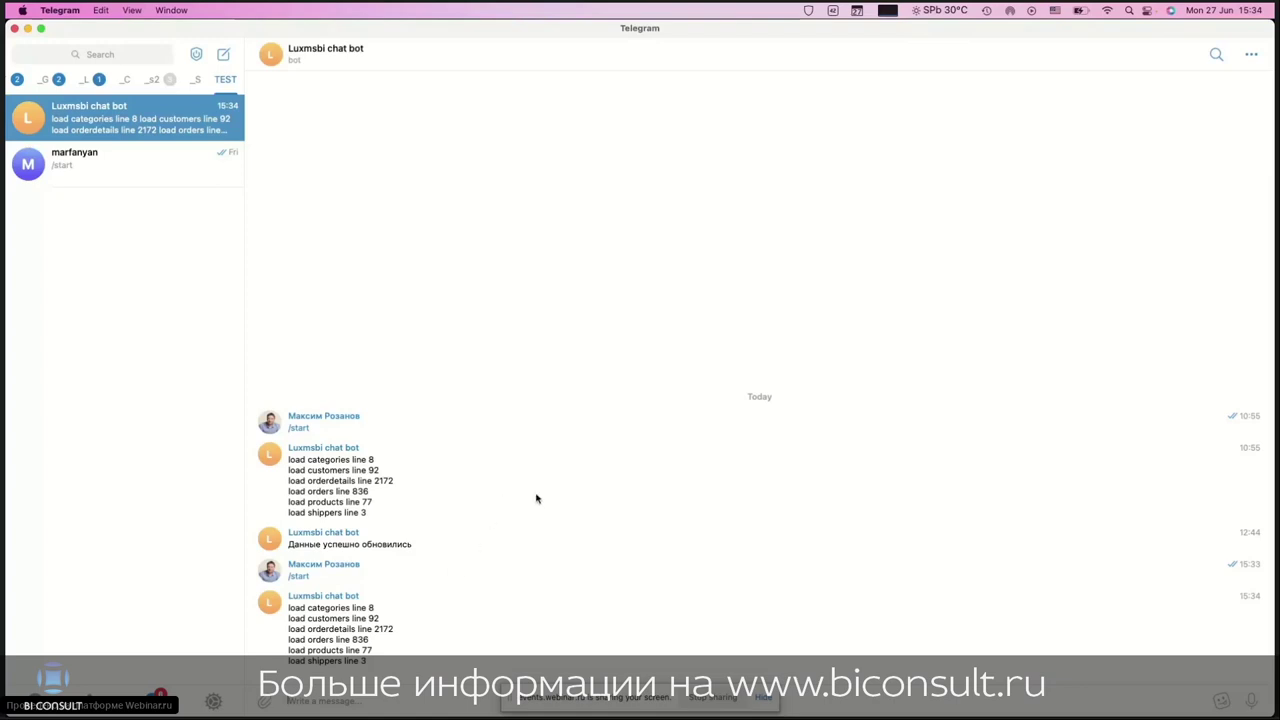
{"action": "key", "text": "super+Tab"}
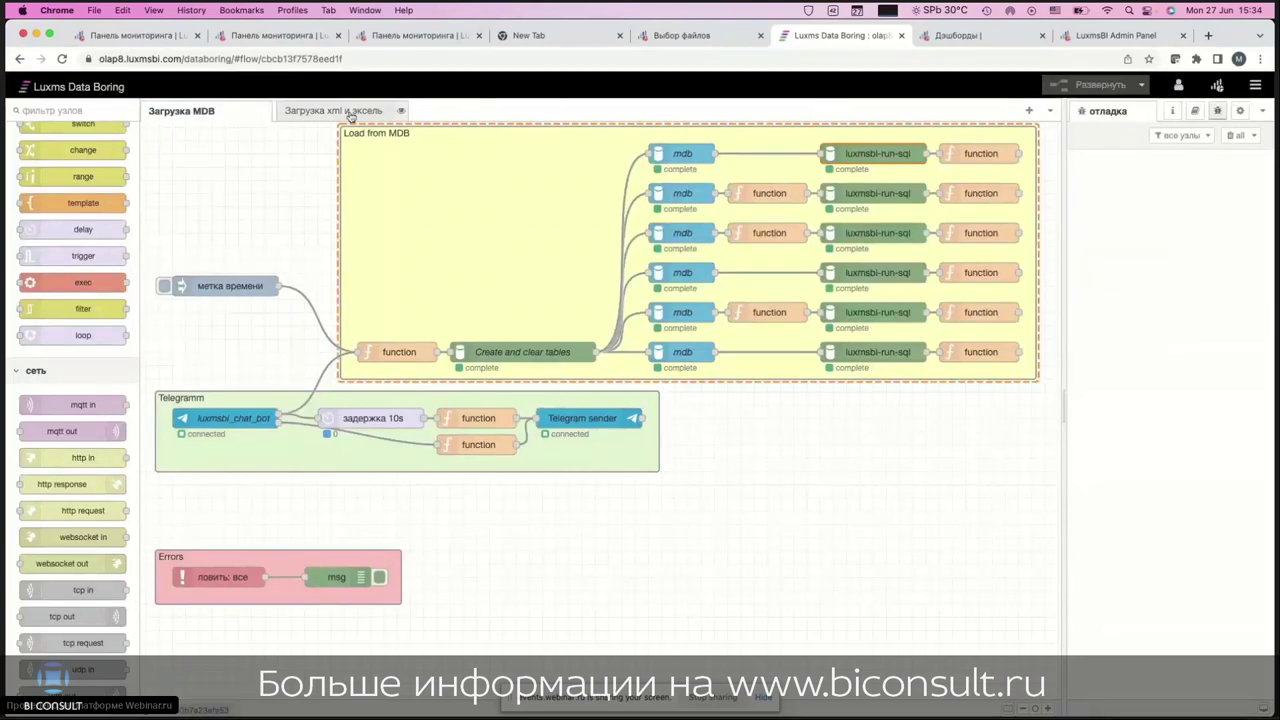
Step: Open the "Загрузка xml и эксель" flow and examine its overall layout of node groups
{"action": "left_click", "coordinate": [320, 112]}
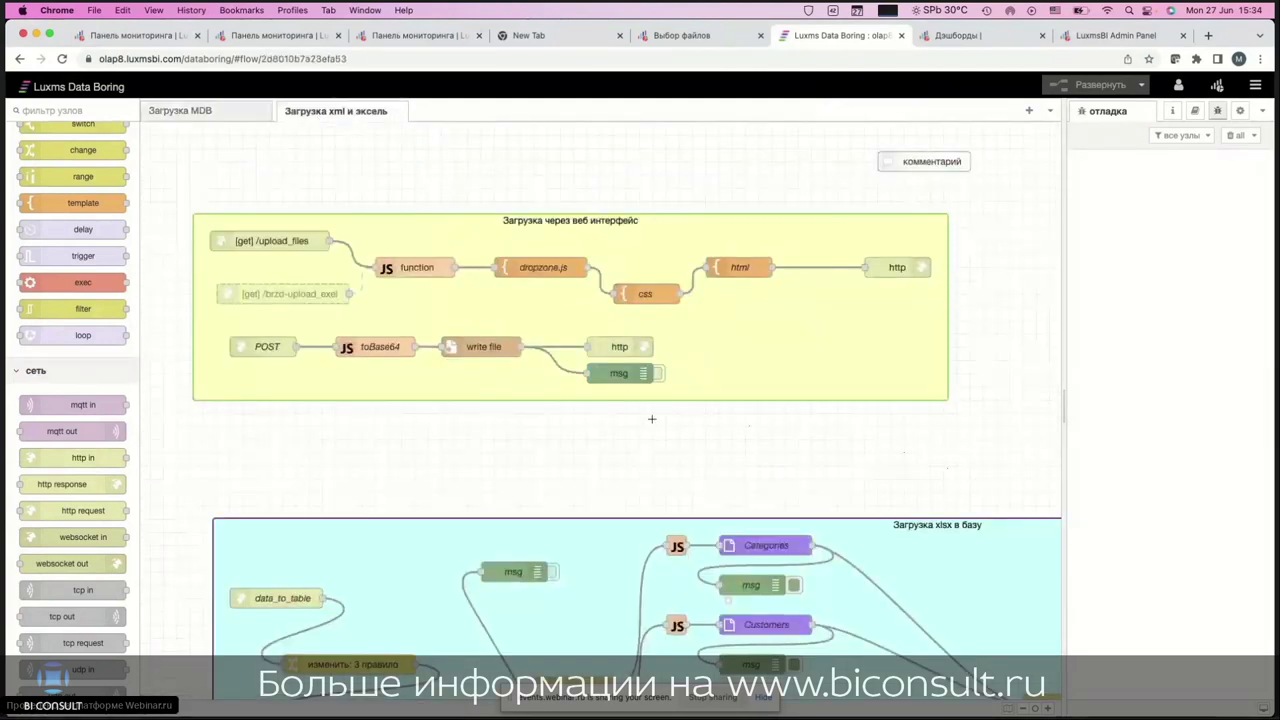
{"action": "scroll", "coordinate": [652, 420], "scroll_direction": "down", "scroll_amount": 2}
{"action": "key", "text": "ctrl+minus"}
{"action": "key", "text": "ctrl+minus"}
{"action": "key", "text": "ctrl+minus"}
{"action": "key", "text": "ctrl+minus"}
{"action": "key", "text": "ctrl+minus"}
{"action": "key", "text": "ctrl+minus"}
{"action": "key", "text": "ctrl+minus"}
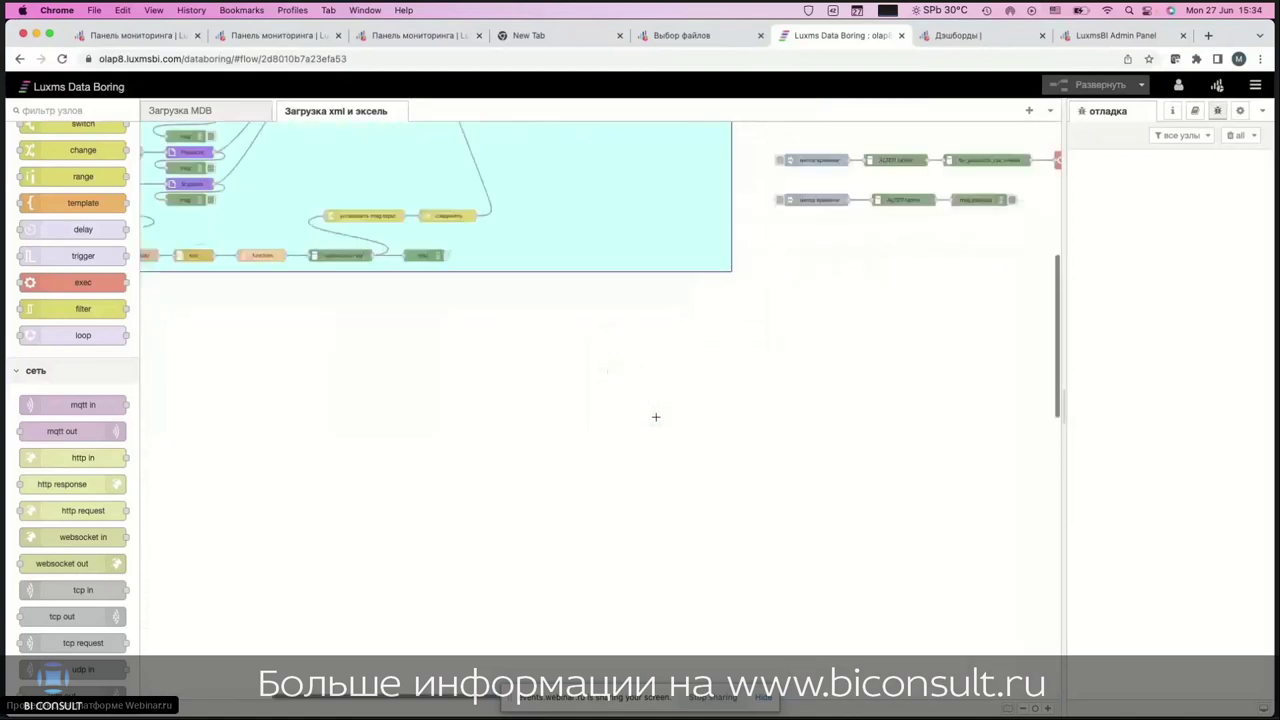
{"action": "key", "text": "ctrl+0"}
{"action": "scroll", "coordinate": [713, 363], "scroll_direction": "up", "scroll_amount": 5}
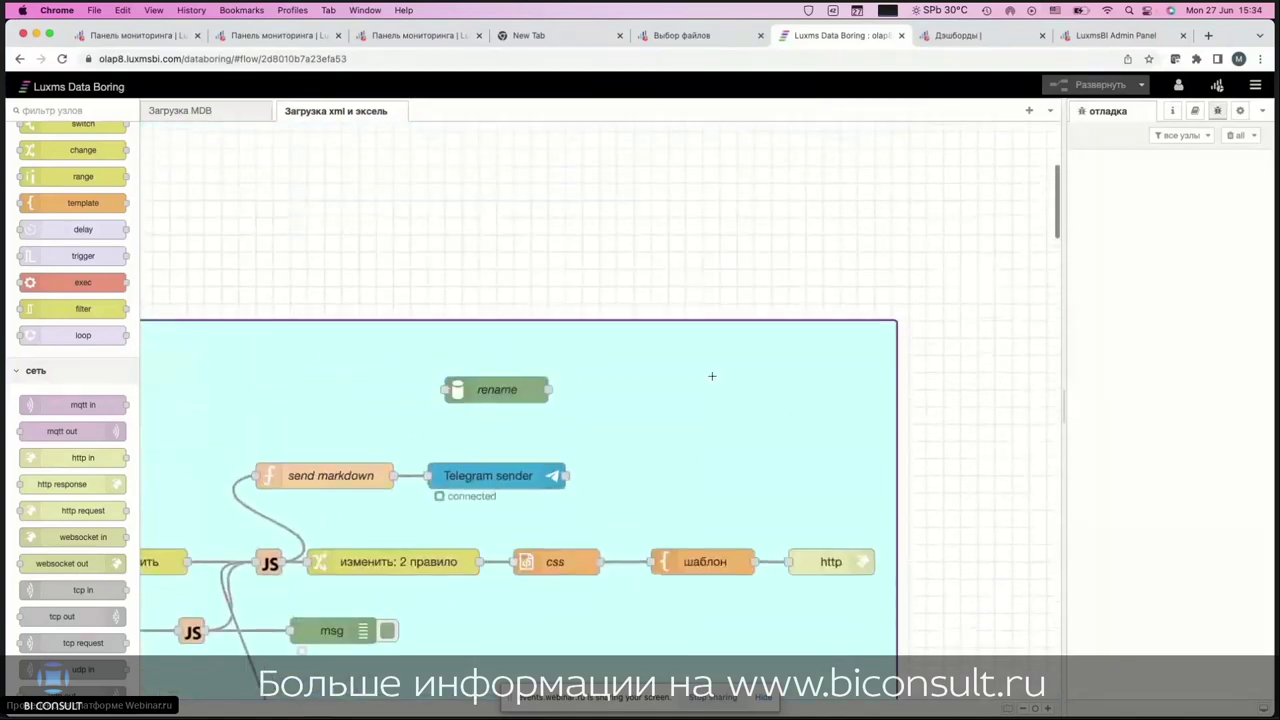
{"action": "key", "text": "ctrl+minus"}
{"action": "key", "text": "ctrl+minus"}
{"action": "key", "text": "ctrl+minus"}
{"action": "key", "text": "ctrl+minus"}
{"action": "key", "text": "ctrl+minus"}
{"action": "key", "text": "ctrl+minus"}
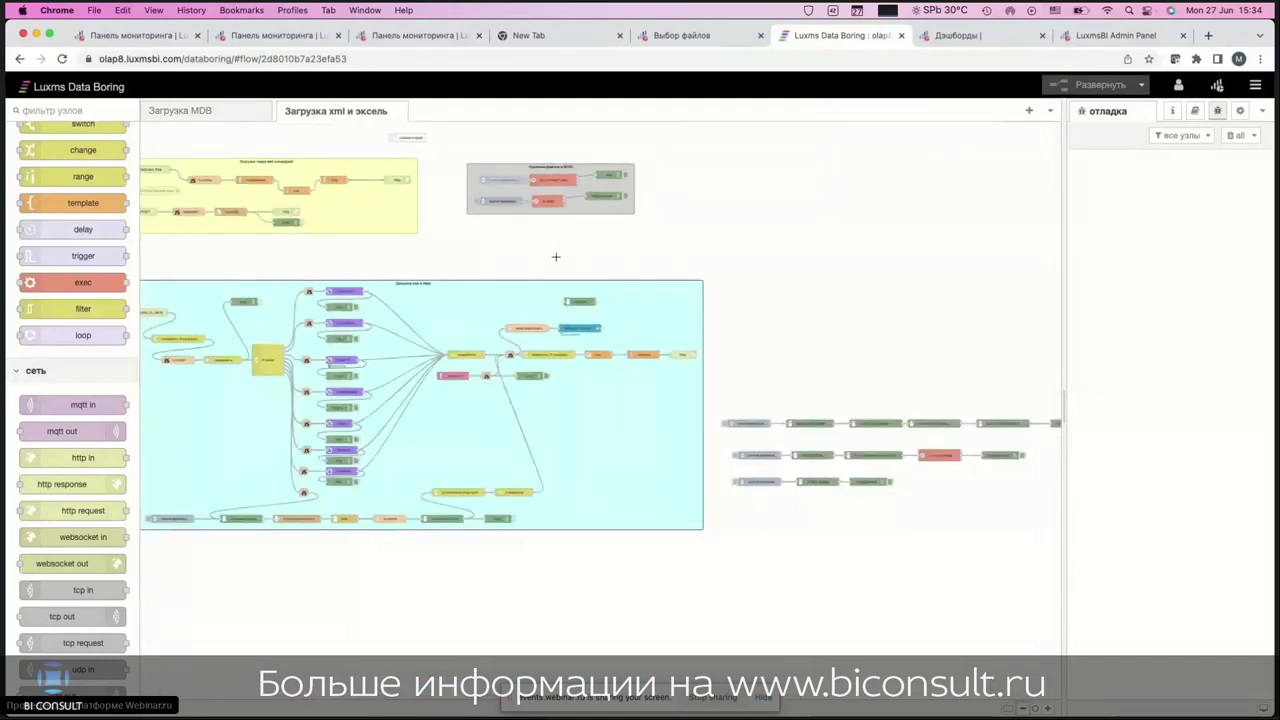
{"action": "scroll", "coordinate": [553, 256], "scroll_direction": "left", "scroll_amount": 2}
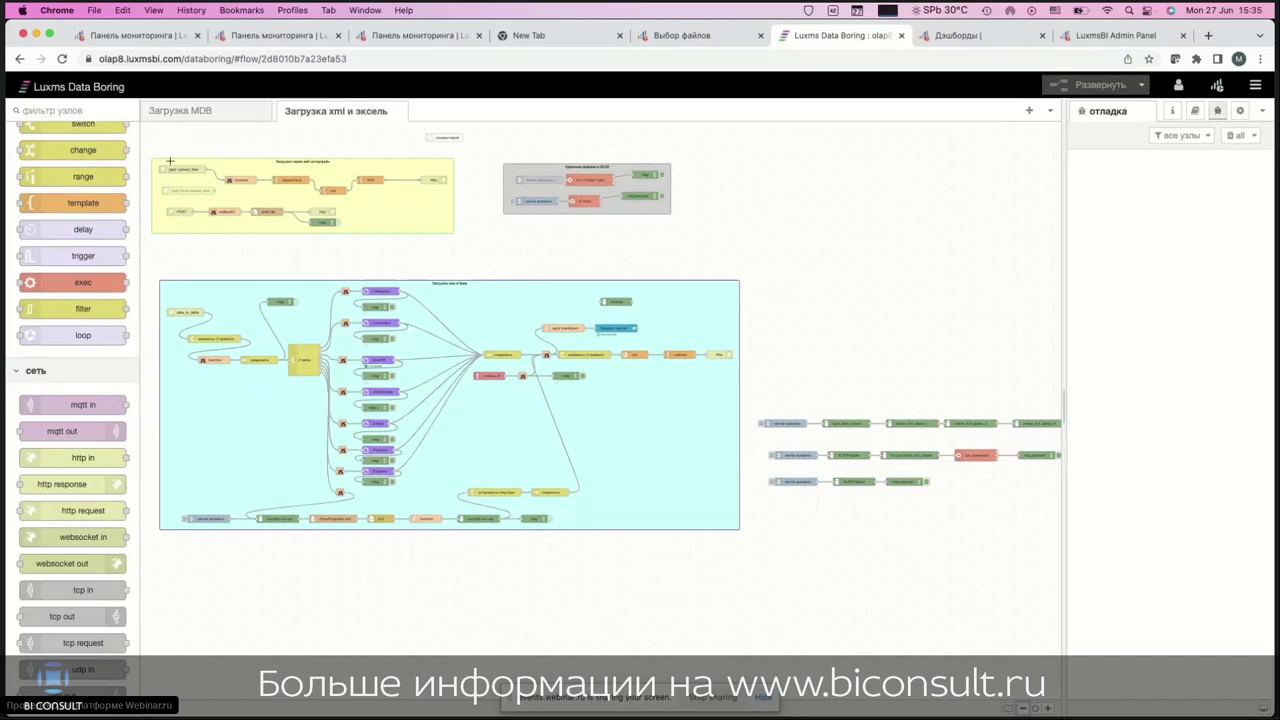
Step: Open the properties of the html template node in the "Загрузка через веб интерфейс" group
{"action": "scroll", "coordinate": [369, 205], "scroll_direction": "up", "scroll_amount": 2}
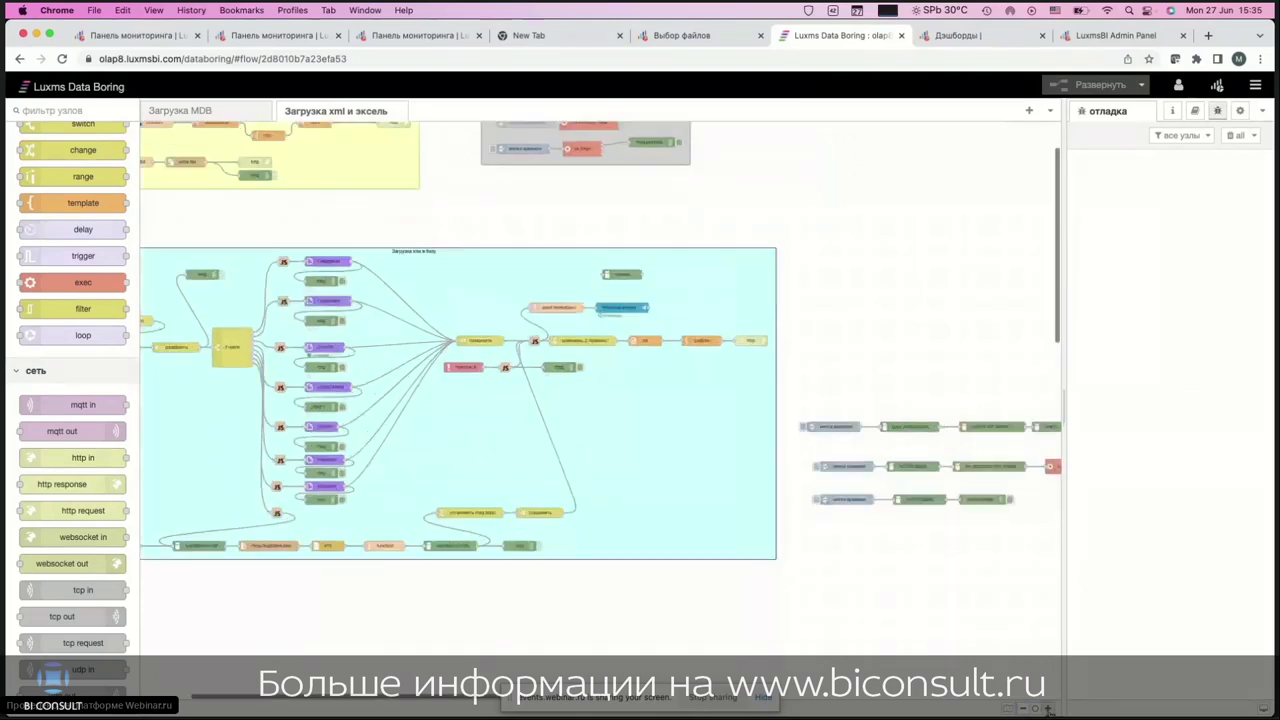
{"action": "scroll", "coordinate": [369, 205], "scroll_direction": "up", "scroll_amount": 3}
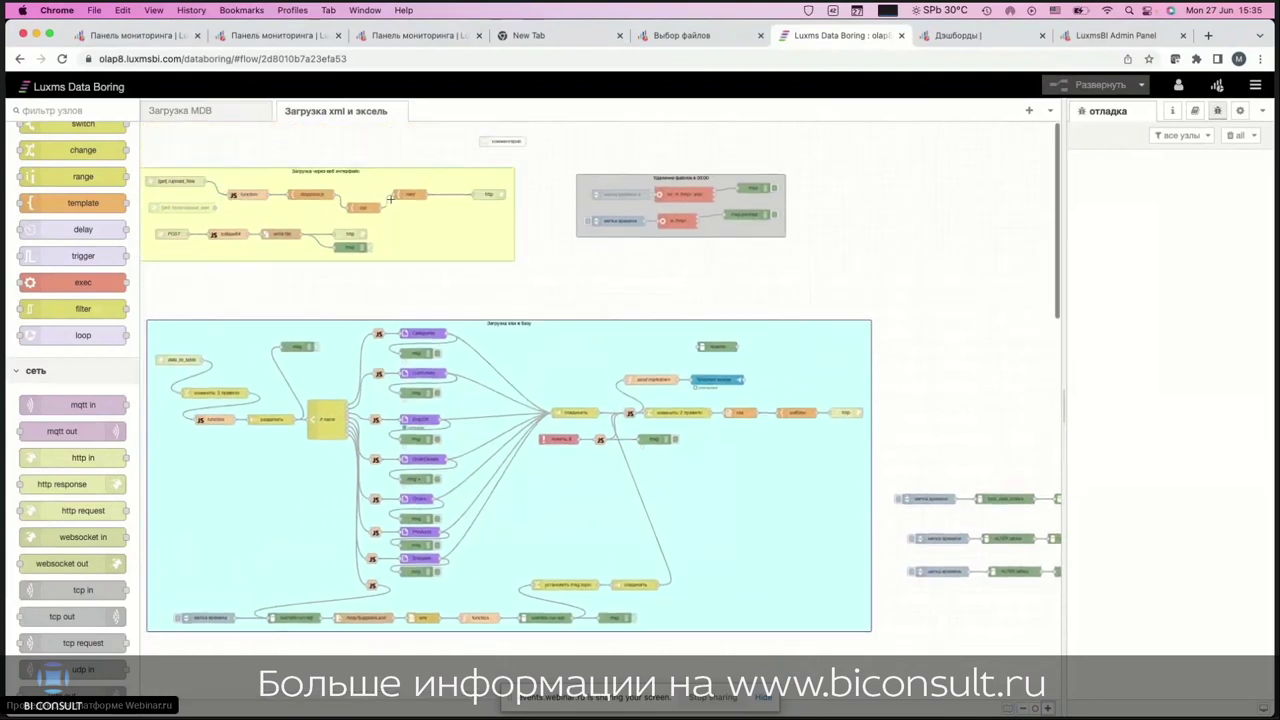
{"action": "scroll", "coordinate": [369, 205], "scroll_direction": "left", "scroll_amount": 1}
{"action": "scroll", "coordinate": [529, 268], "scroll_direction": "up", "scroll_amount": 3}
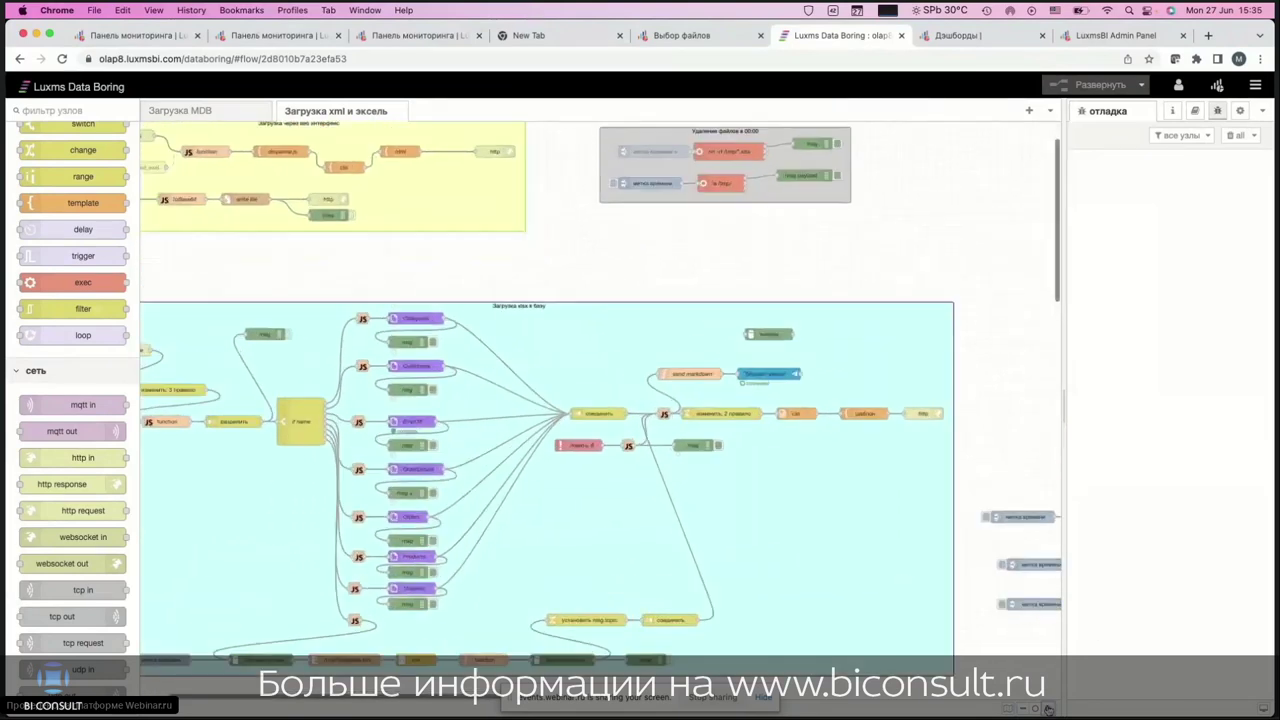
{"action": "scroll", "coordinate": [529, 268], "scroll_direction": "up", "scroll_amount": 2}
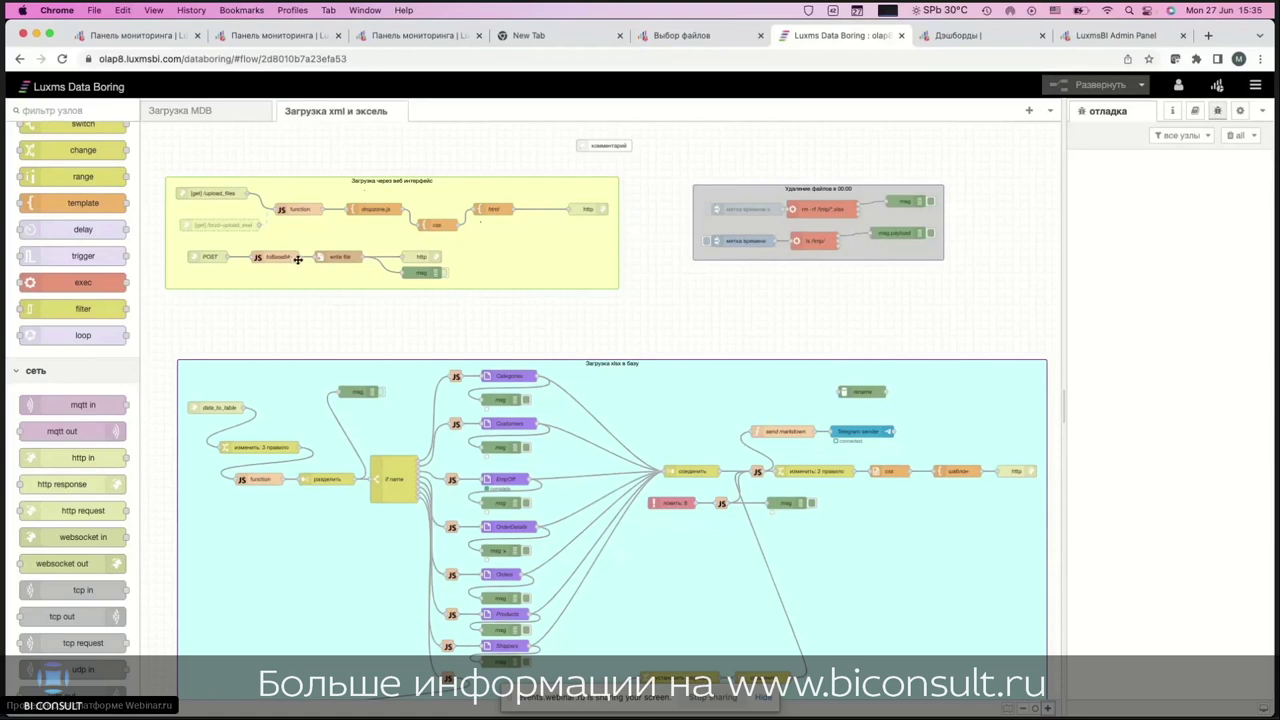
{"action": "scroll", "coordinate": [310, 228], "scroll_direction": "down", "scroll_amount": 1}
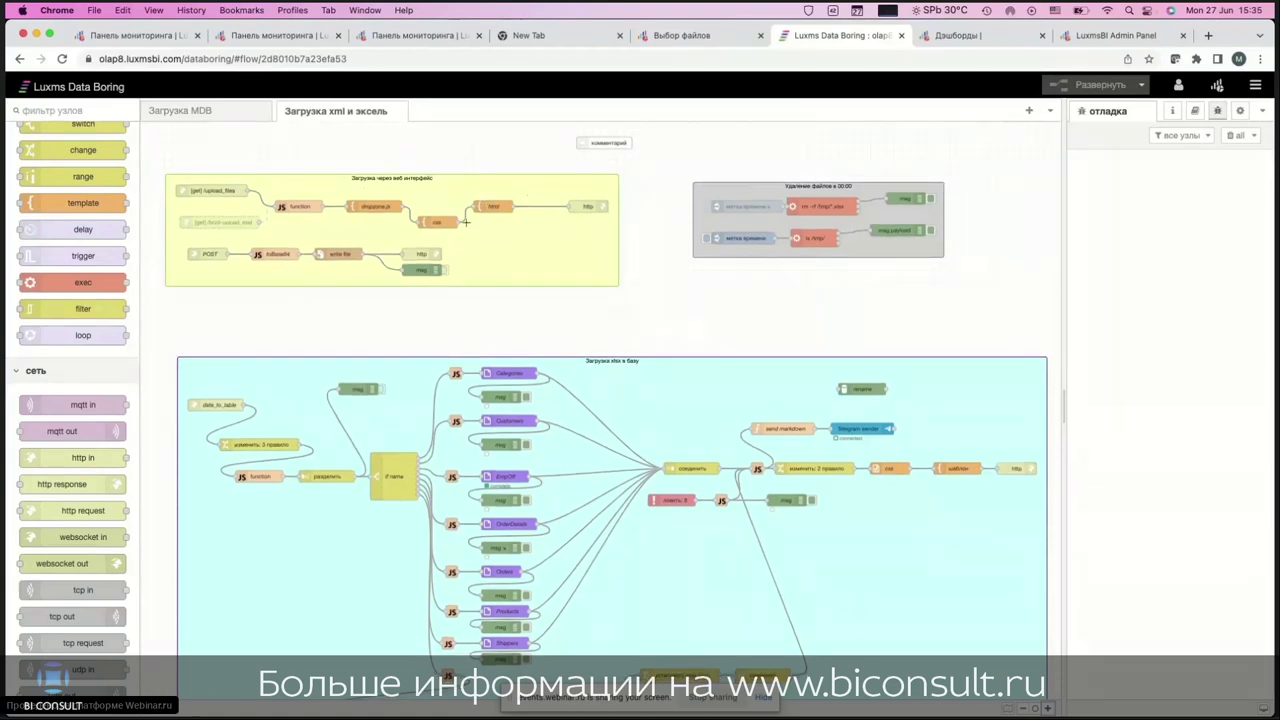
{"action": "left_click", "coordinate": [495, 205]}
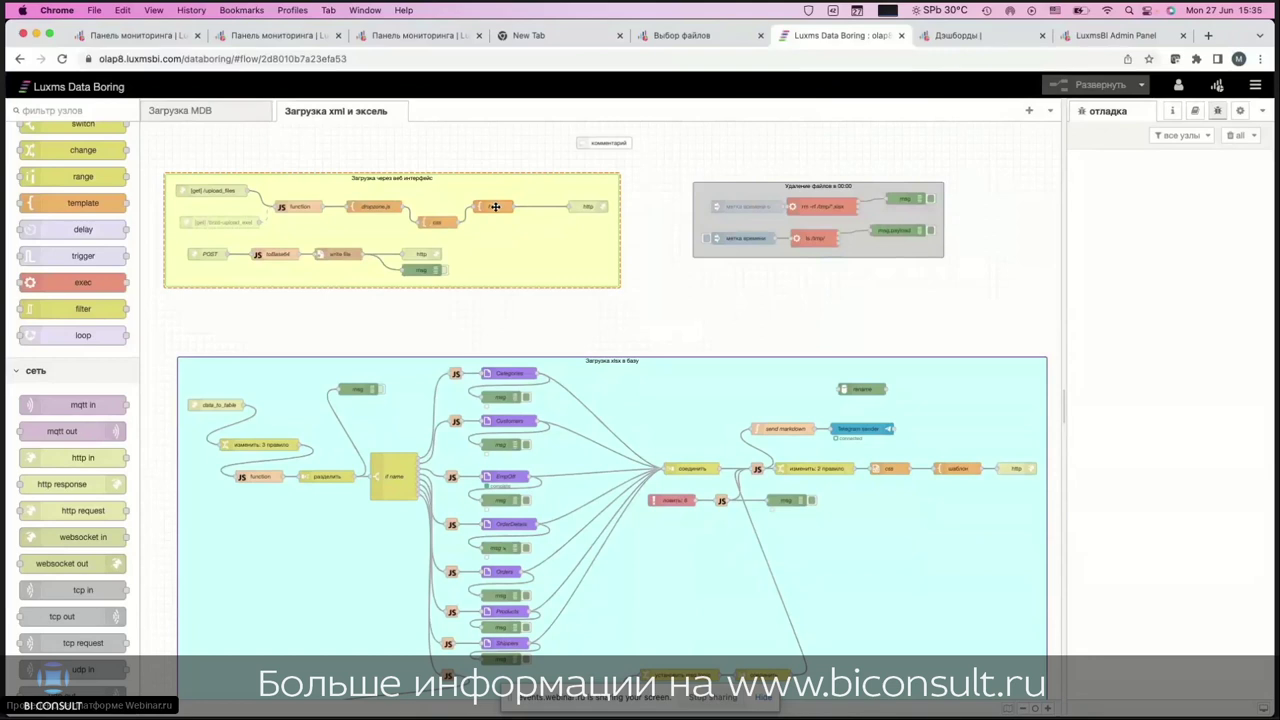
{"action": "double_click", "coordinate": [495, 206]}
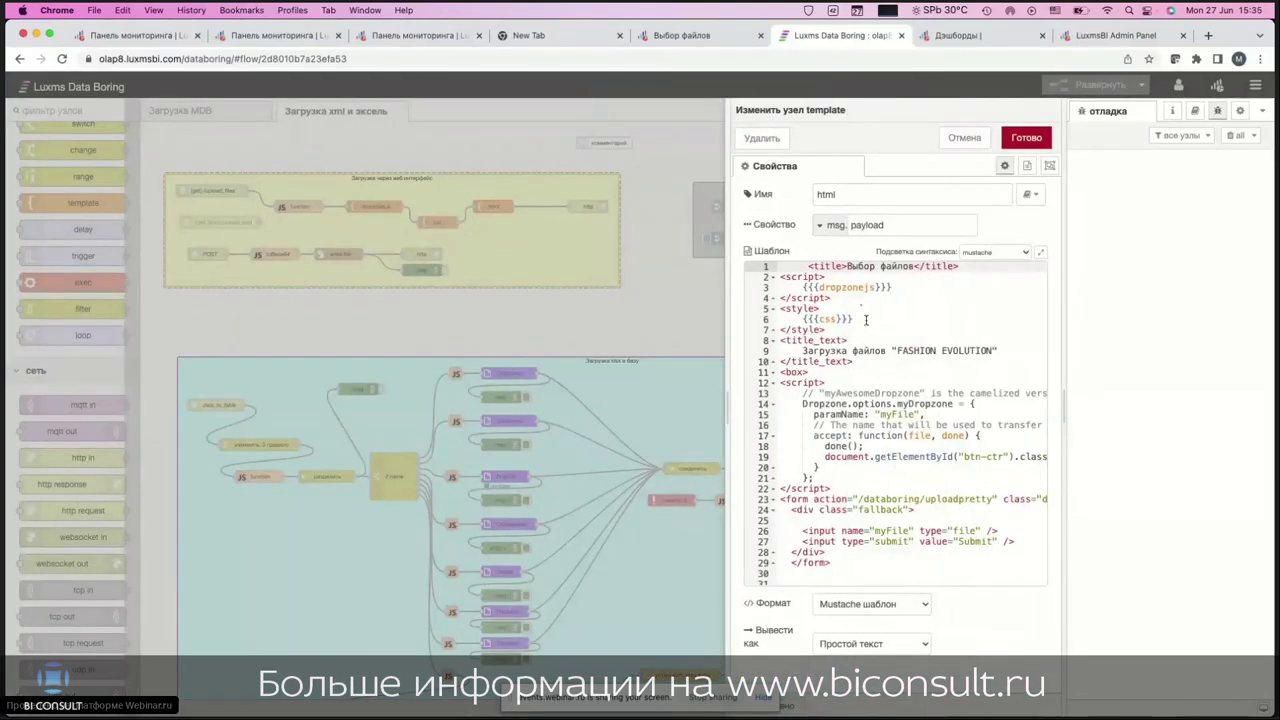
Step: Read the rest of the html template's code, close the node without saving, and switch to the "Выбор файлов" upload page
{"action": "scroll", "coordinate": [866, 319], "scroll_direction": "down", "scroll_amount": 3}
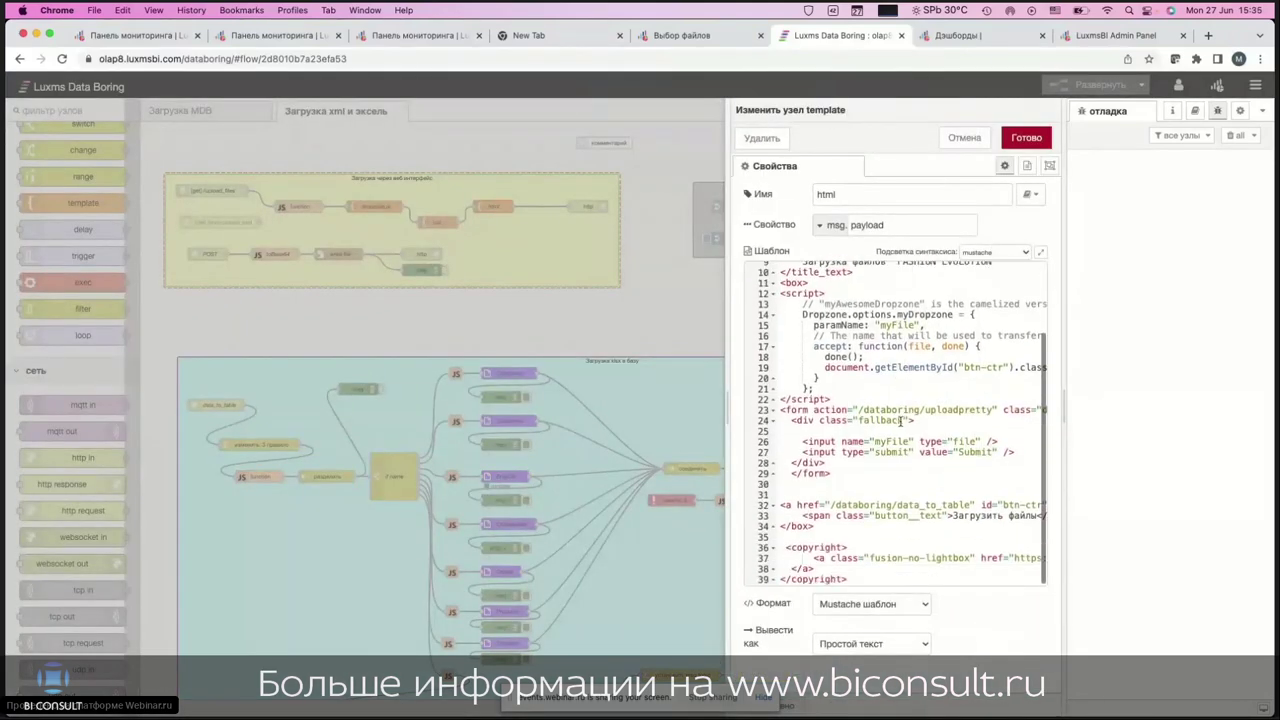
{"action": "left_click", "coordinate": [962, 139]}
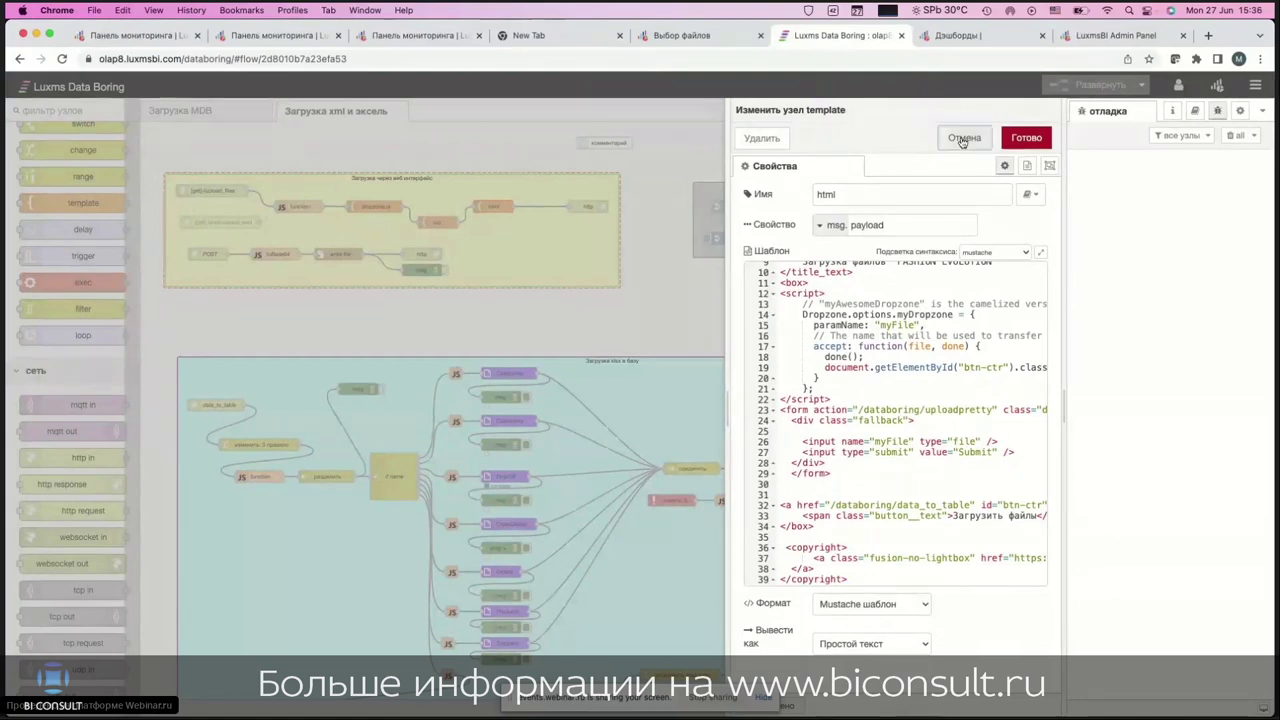
{"action": "left_click", "coordinate": [688, 38]}
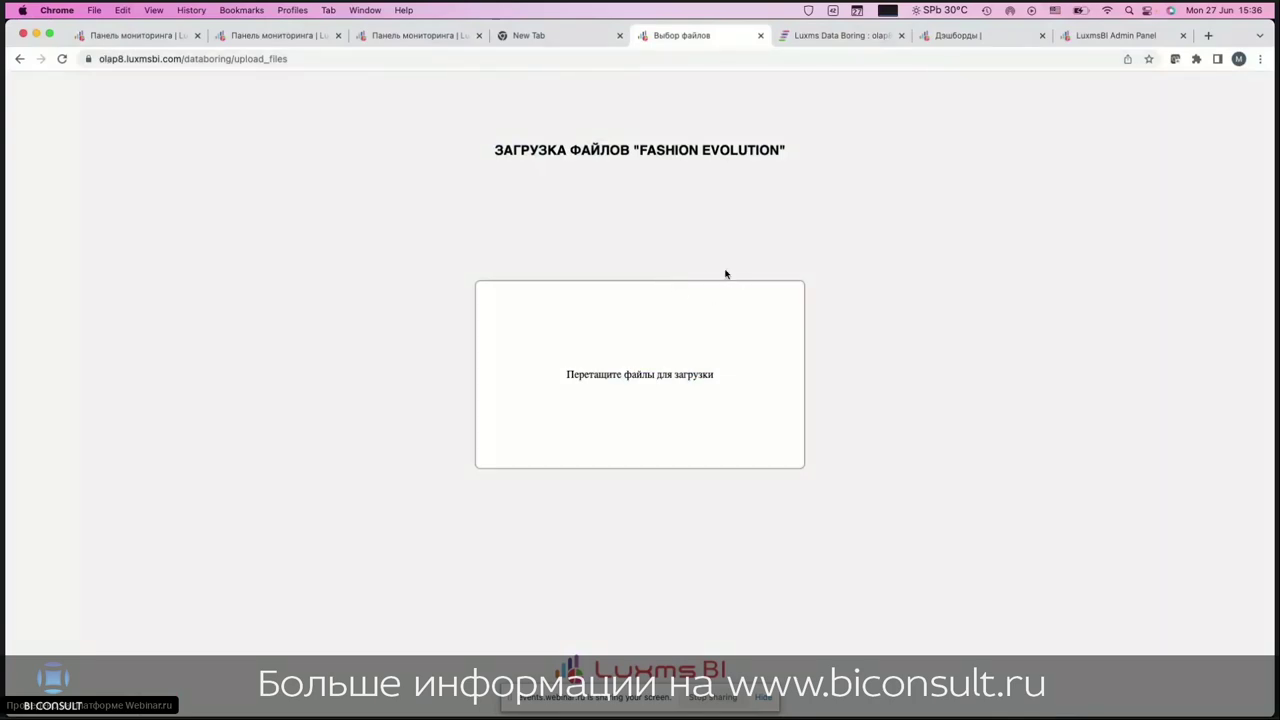
Step: Add EmpOff.xls from the Fashion_Evolution_Data folder to the upload page and load it into the database
{"action": "mouse_move", "coordinate": [393, 700]}
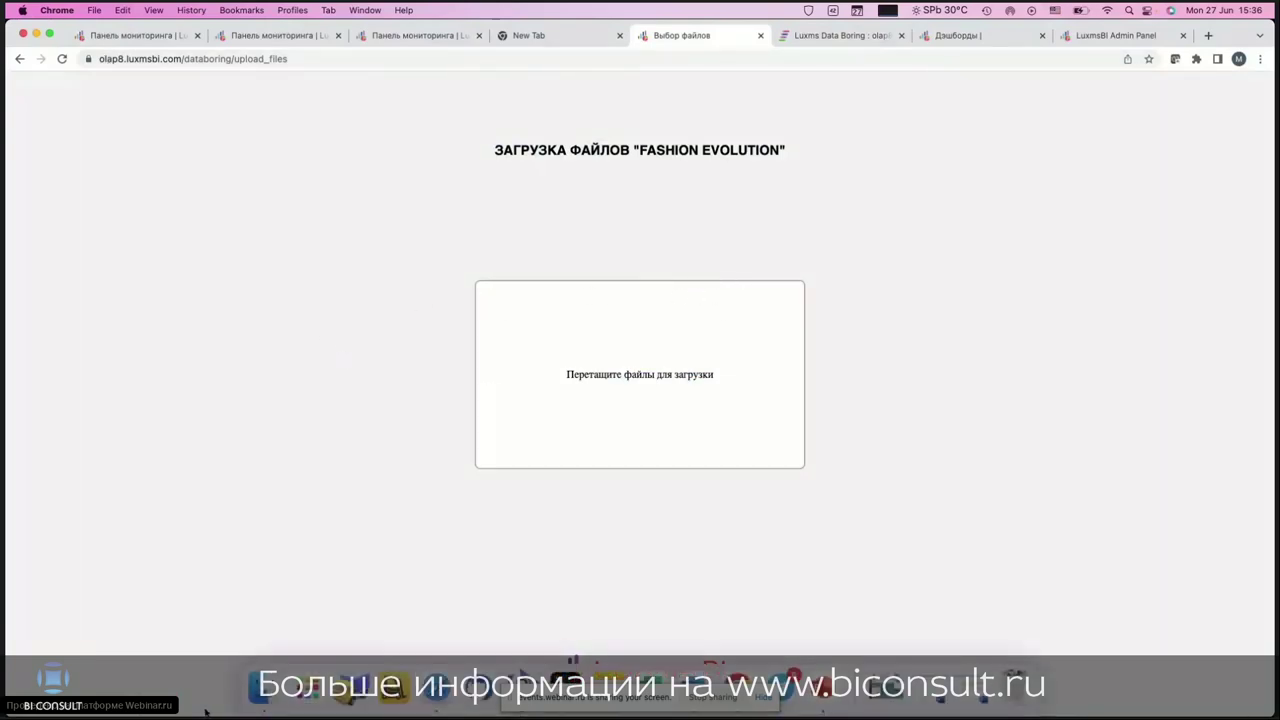
{"action": "left_click", "coordinate": [262, 688]}
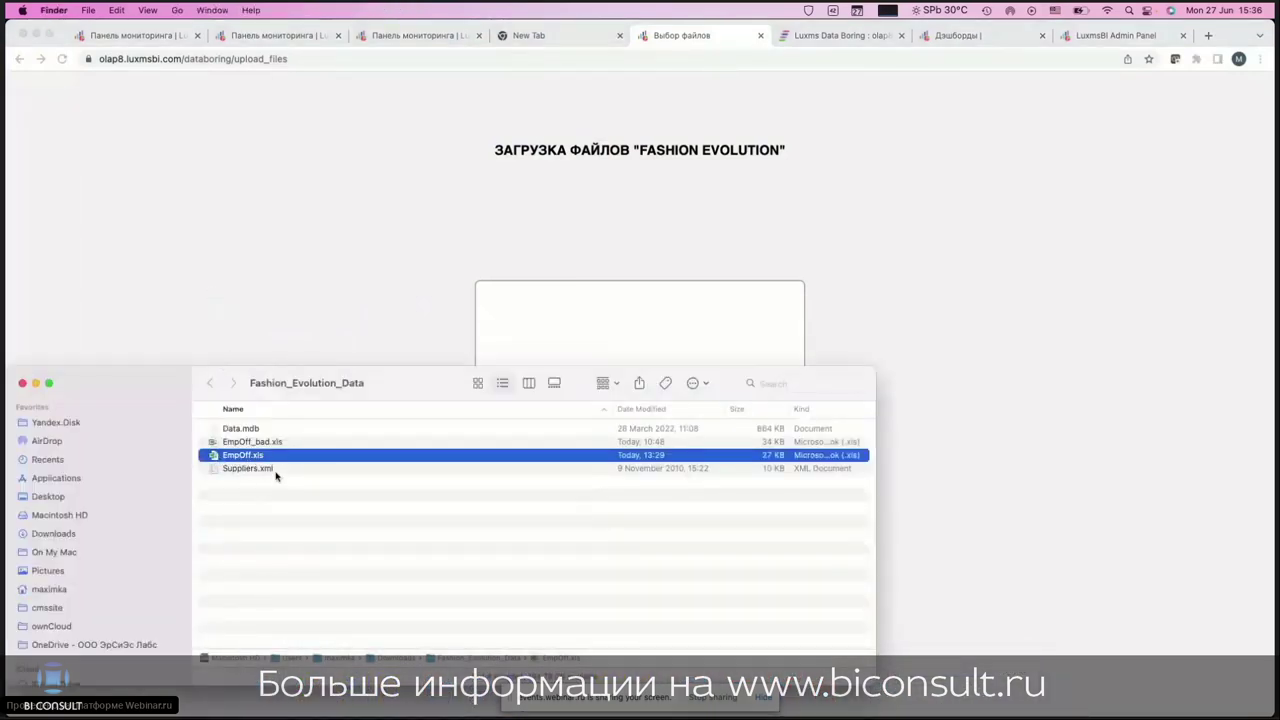
{"action": "left_click_drag", "start_coordinate": [212, 459], "coordinate": [555, 333]}
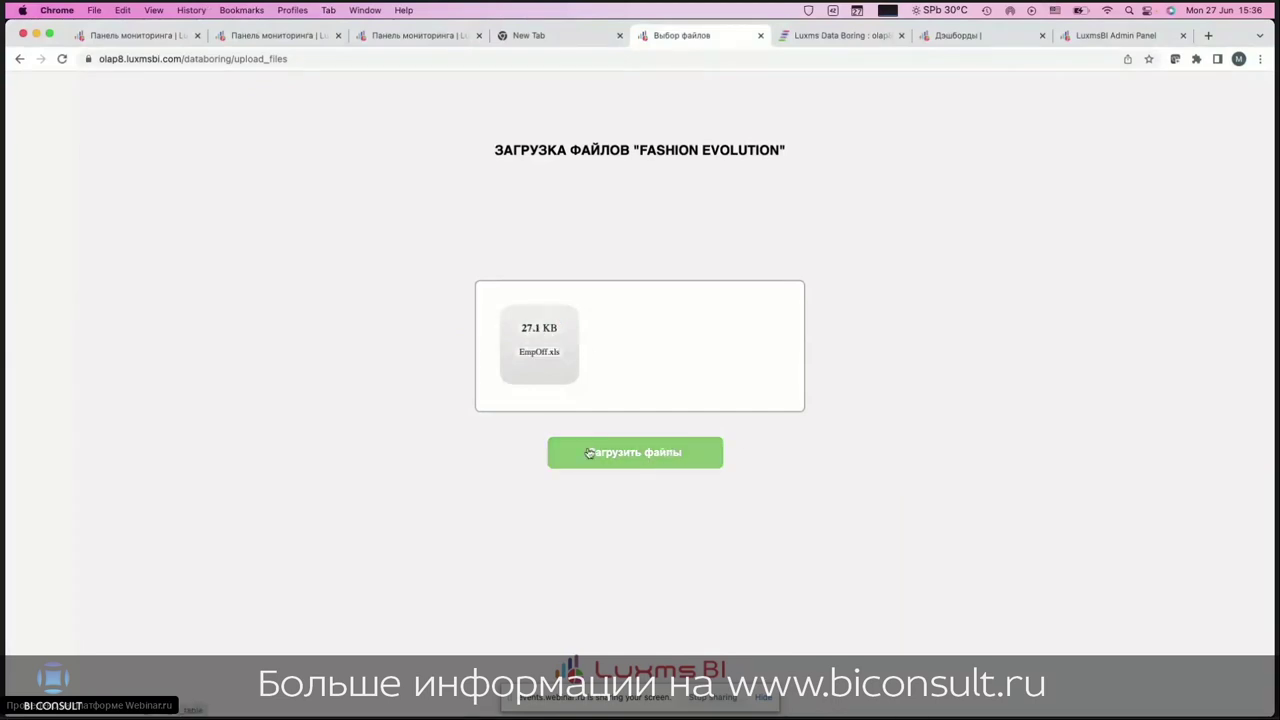
{"action": "left_click", "coordinate": [621, 455]}
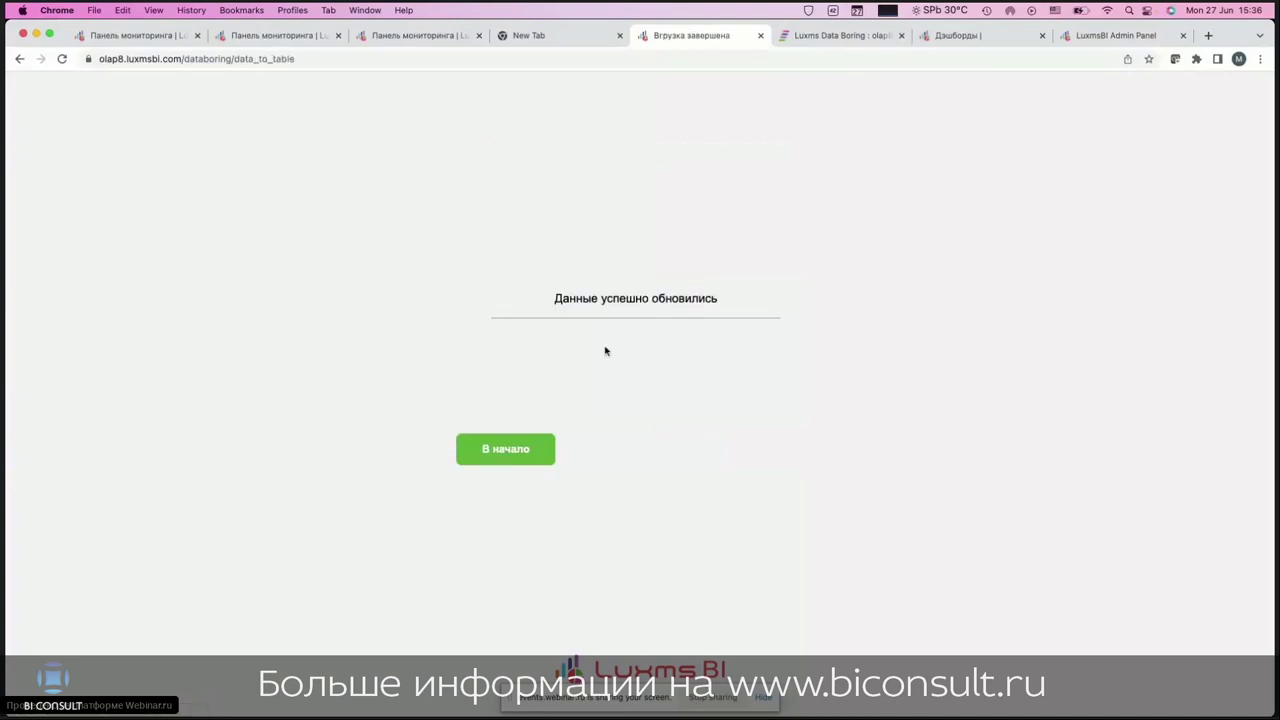
Step: Check the Luxmsbi chat bot's latest load message in Telegram and return to Chrome
{"action": "key", "text": "super+Tab"}
{"action": "key", "text": "super+Tab"}
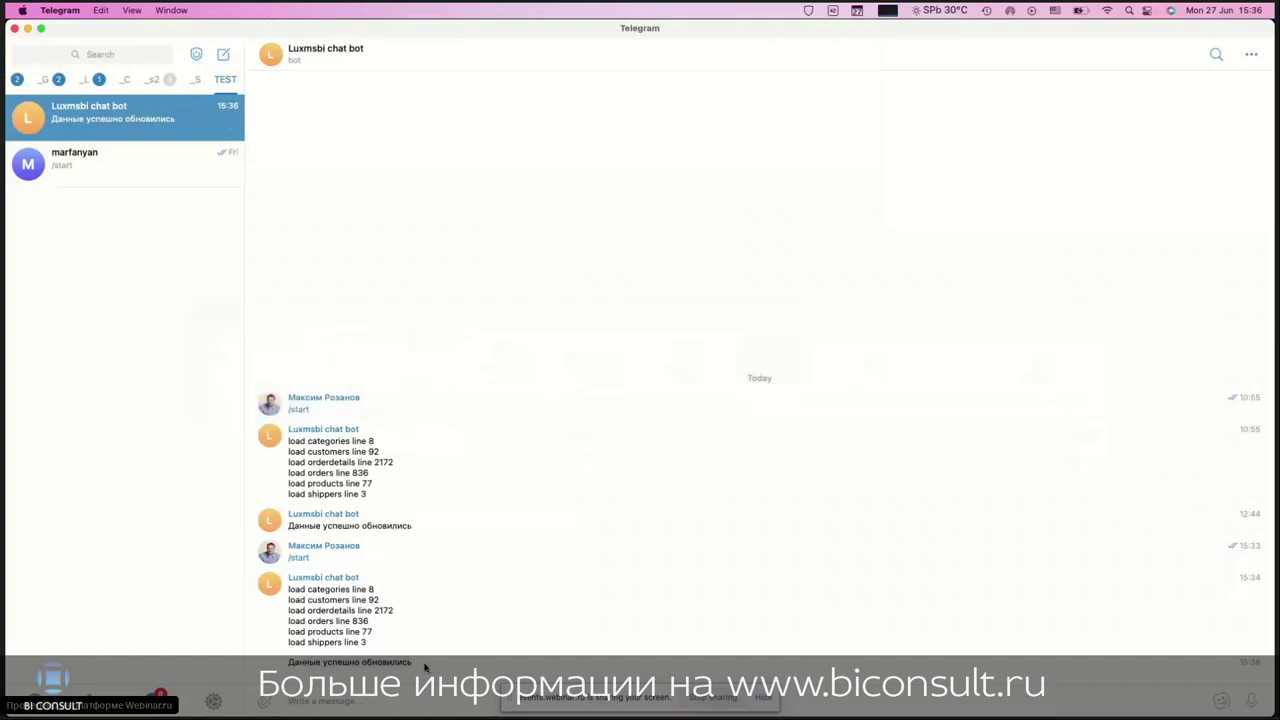
{"action": "key", "text": "super+Tab"}
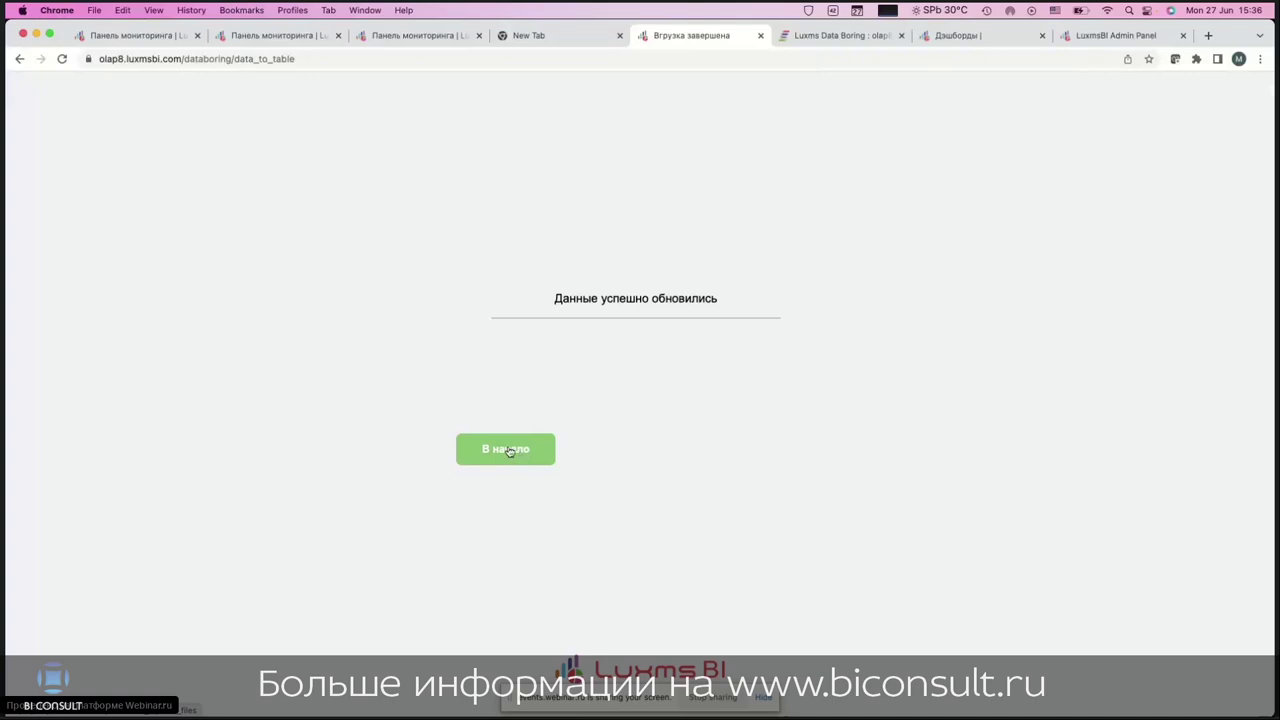
Step: Go back to the start of the upload page and load EmpOff_bad.xls from the Fashion_Evolution_Data folder
{"action": "left_click", "coordinate": [508, 452]}
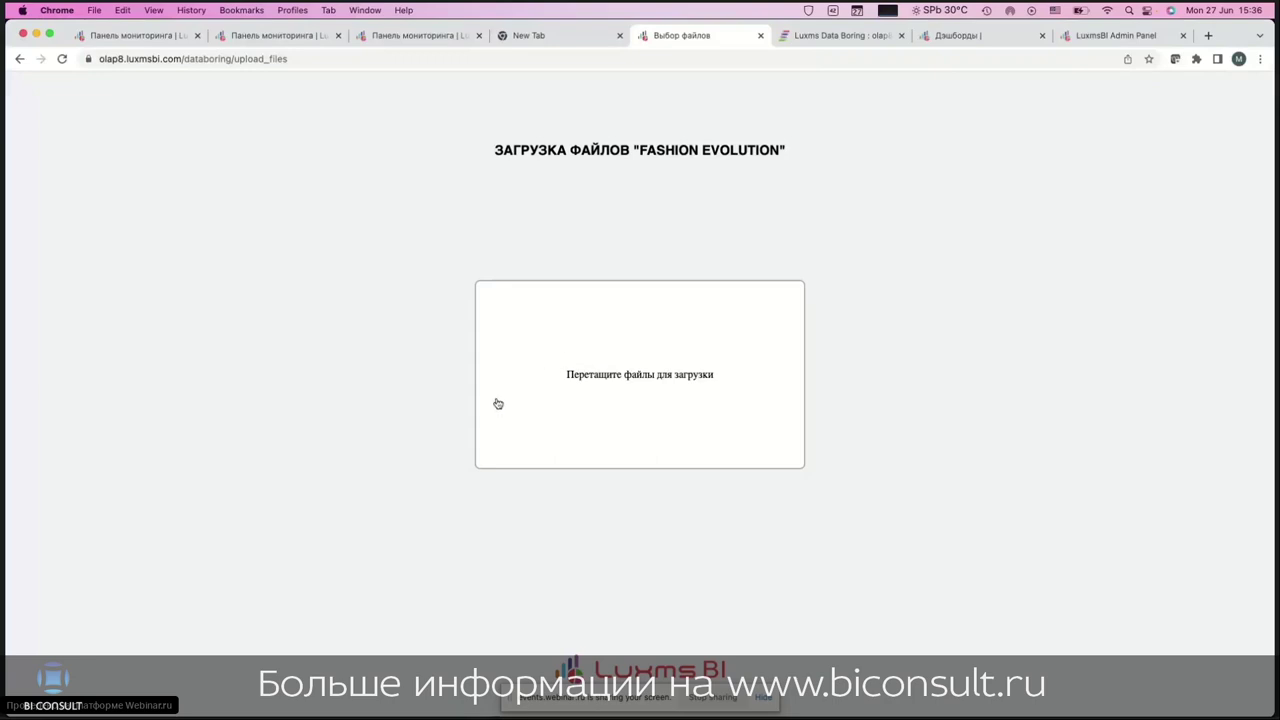
{"action": "key", "text": "super+Tab"}
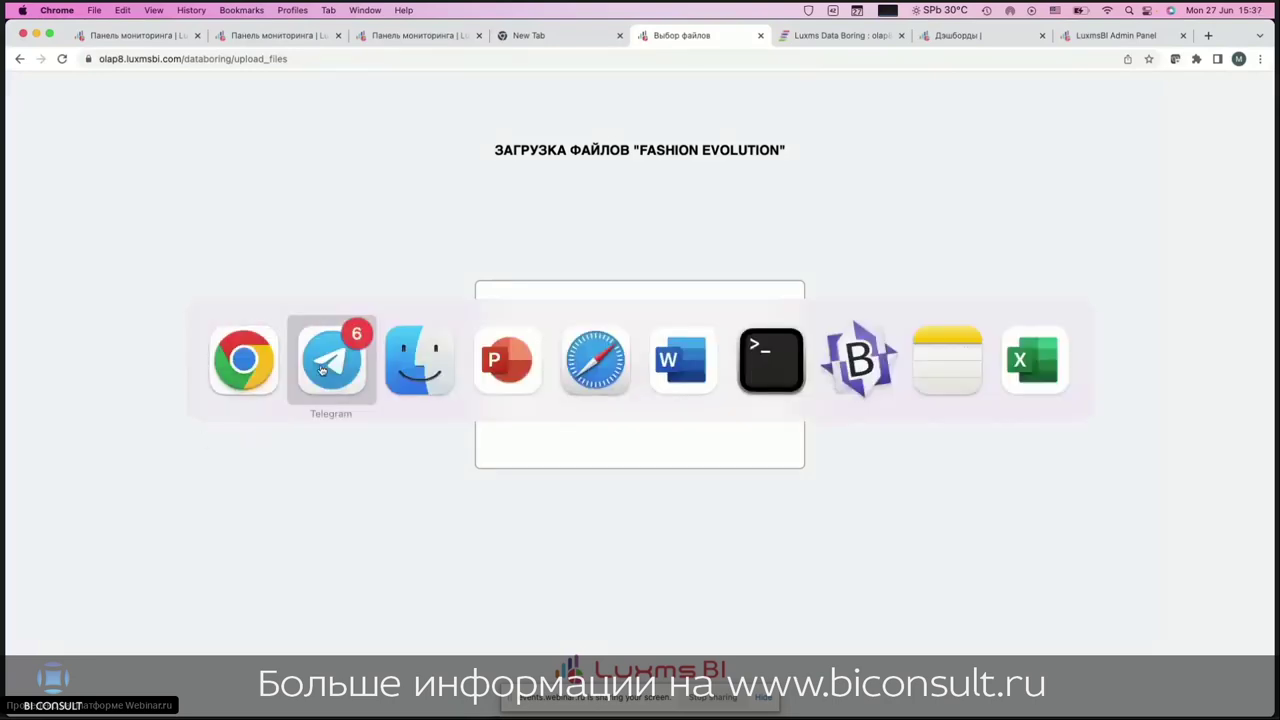
{"action": "left_click", "coordinate": [419, 362]}
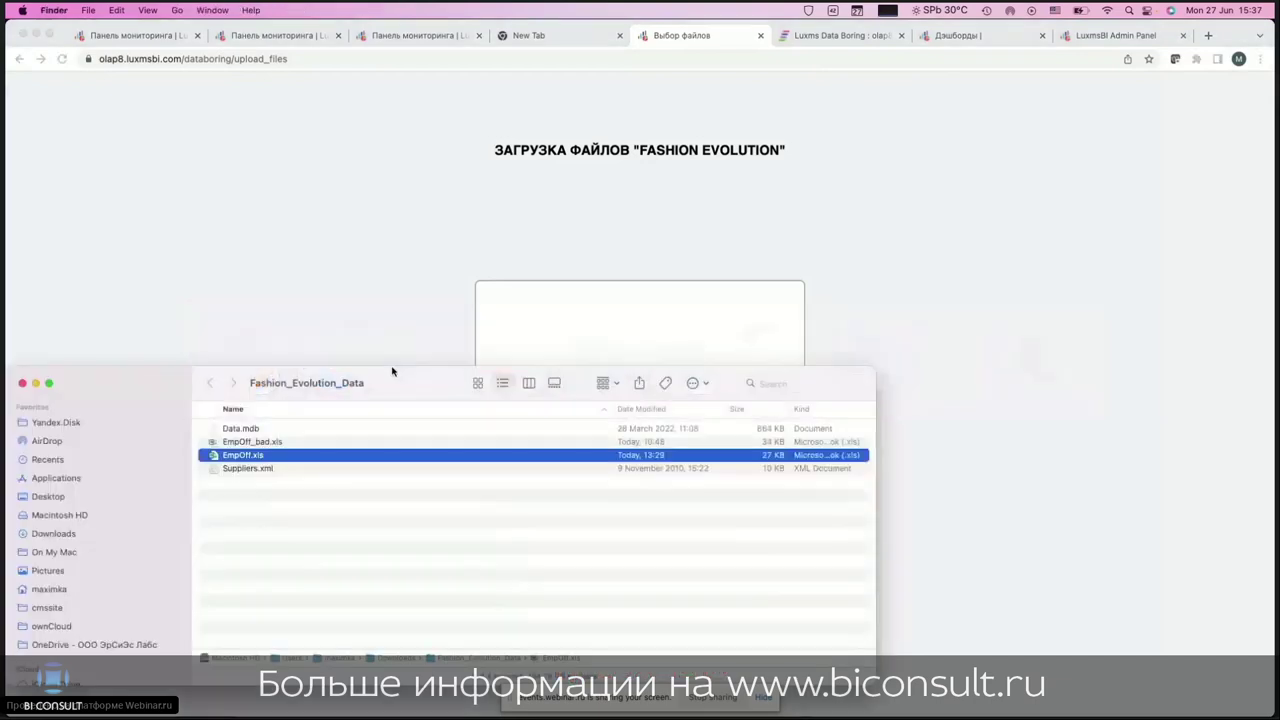
{"action": "left_click", "coordinate": [258, 446]}
{"action": "left_click_drag", "start_coordinate": [258, 451], "coordinate": [611, 323]}
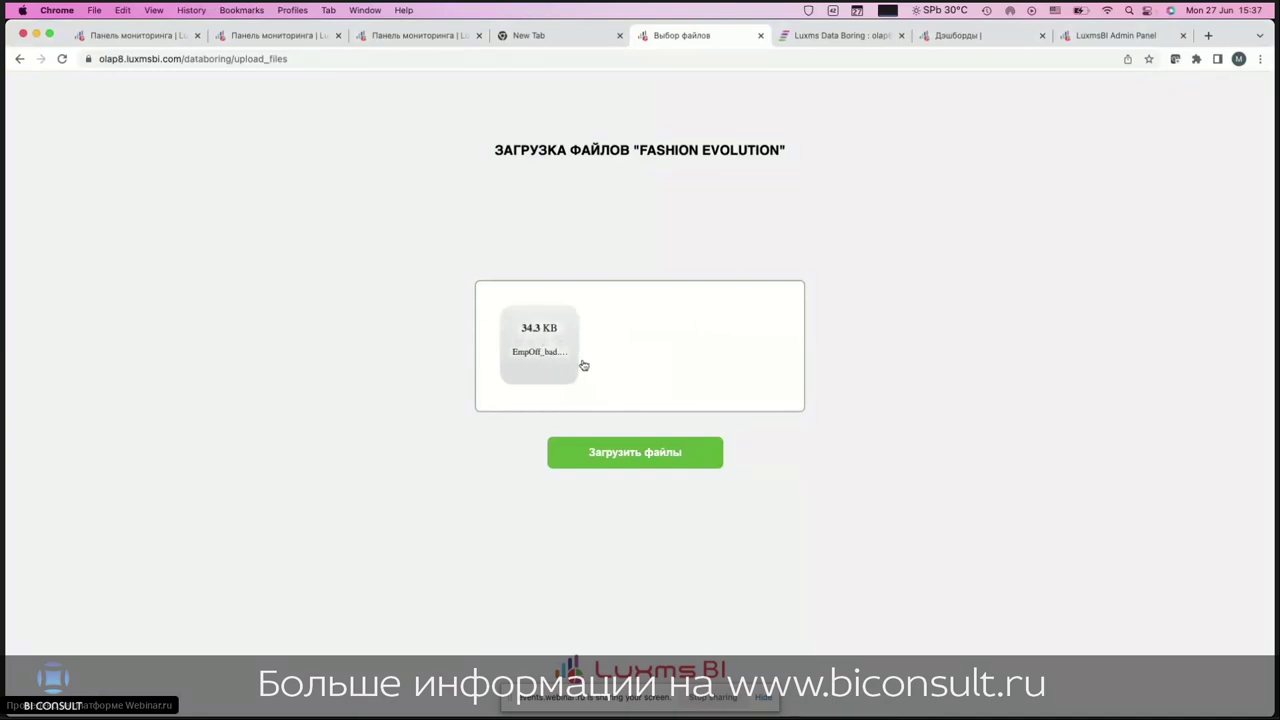
{"action": "left_click", "coordinate": [638, 461]}
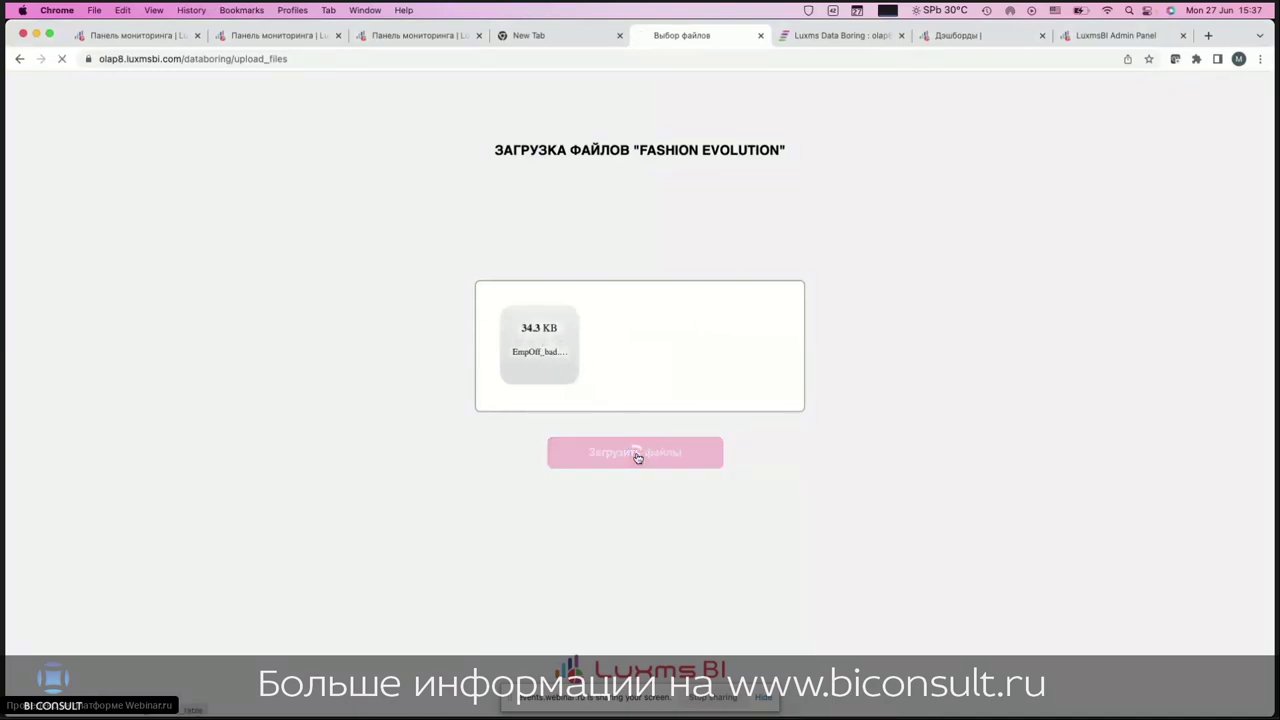
Step: Examine the load result text on the web page and in the Telegram bot chat, and return to Chrome
{"action": "left_click_drag", "start_coordinate": [527, 298], "coordinate": [708, 413]}
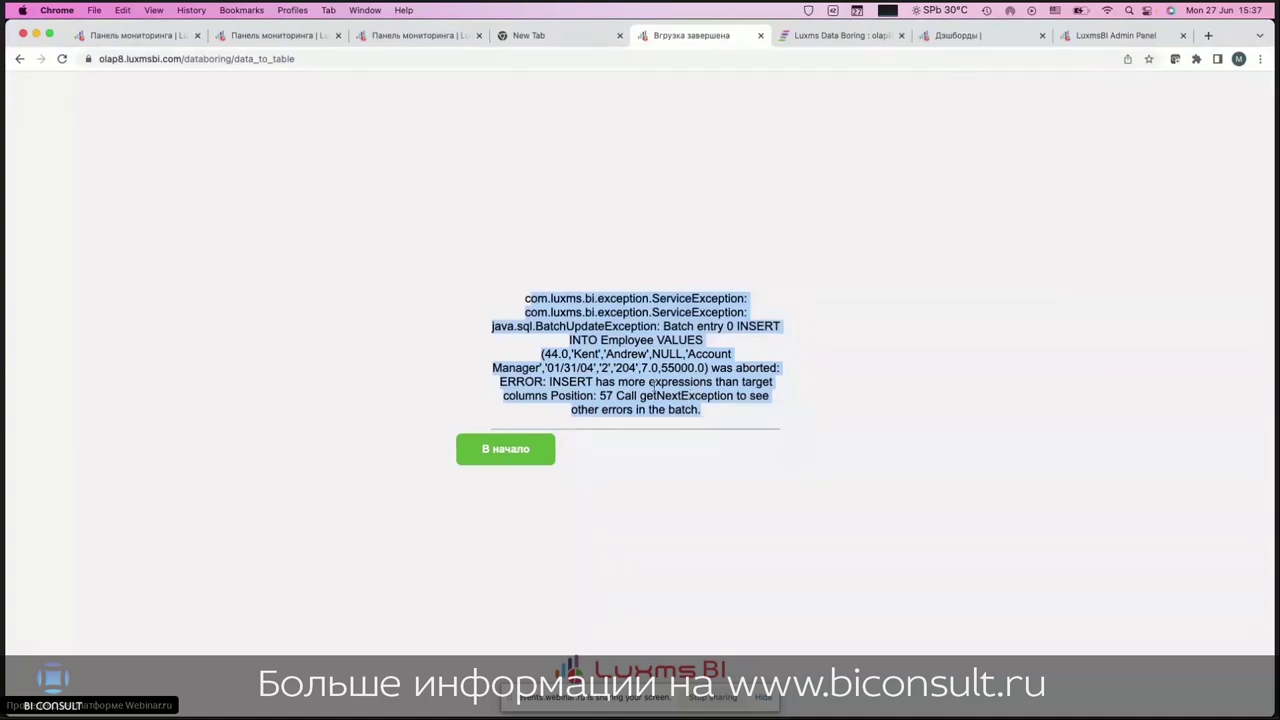
{"action": "key", "text": "super+Tab"}
{"action": "key", "text": "super+Tab"}
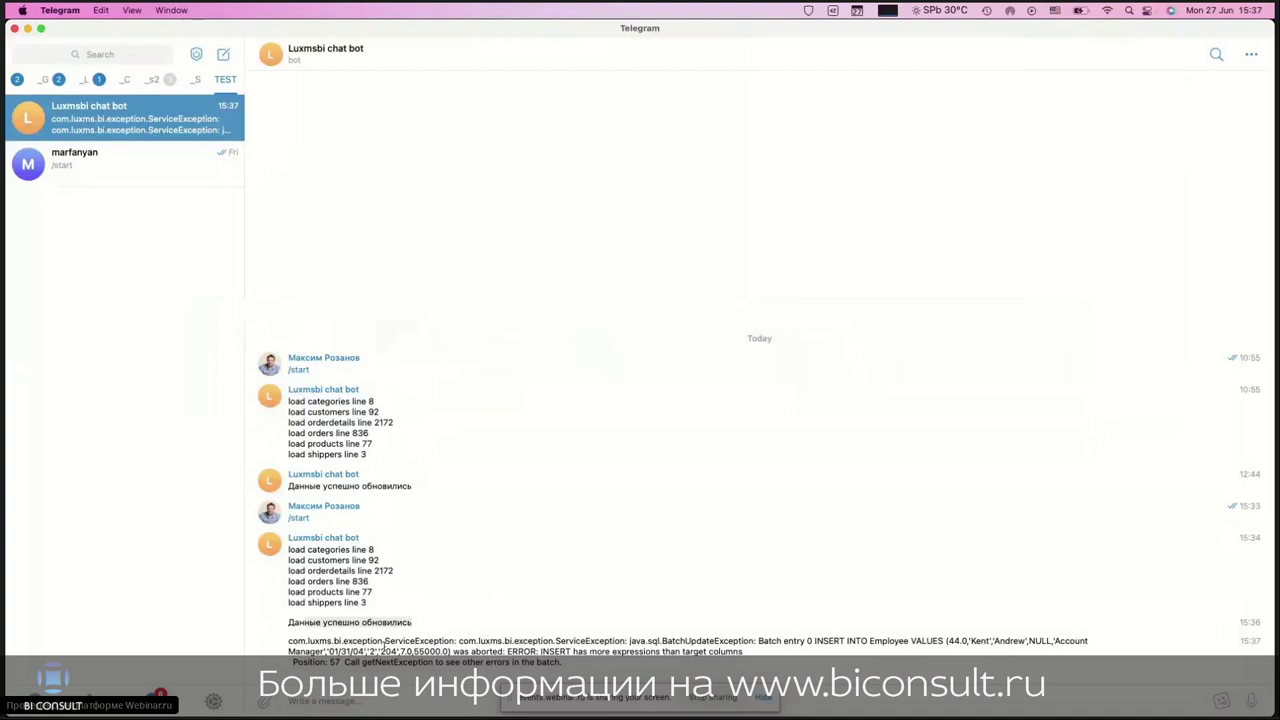
{"action": "left_click_drag", "start_coordinate": [345, 641], "coordinate": [569, 661]}
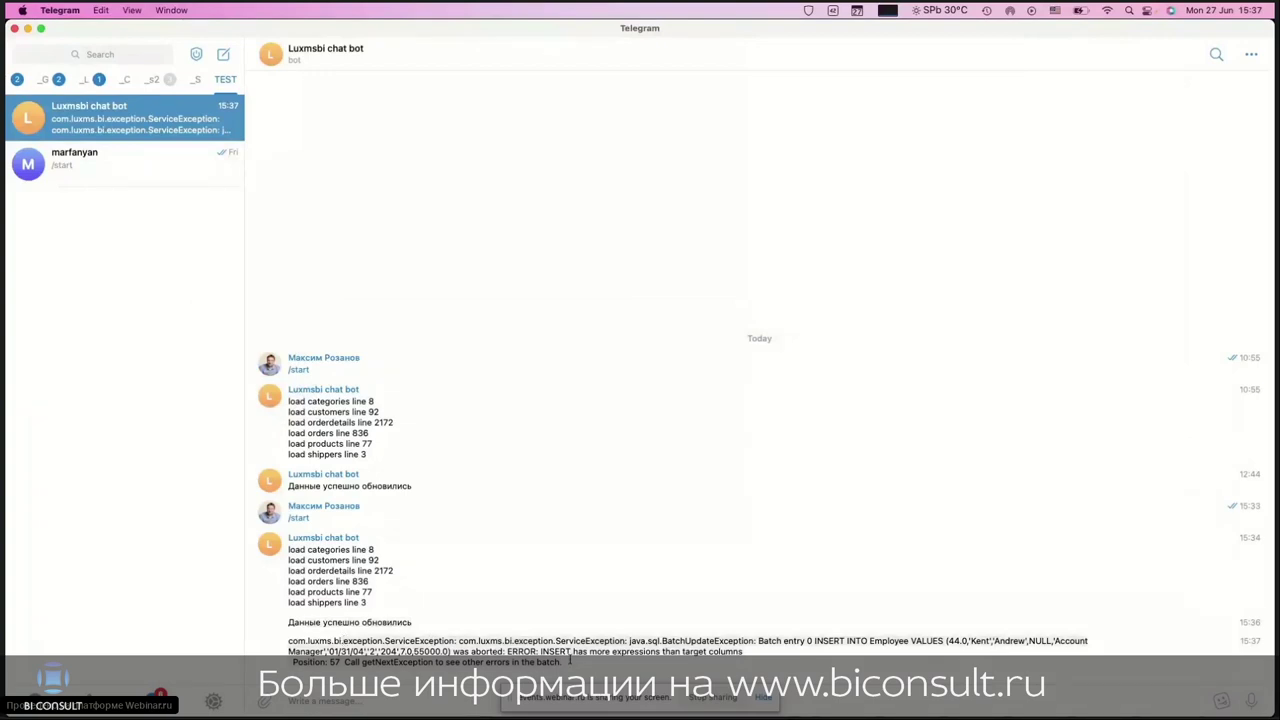
{"action": "key", "text": "super+Tab"}
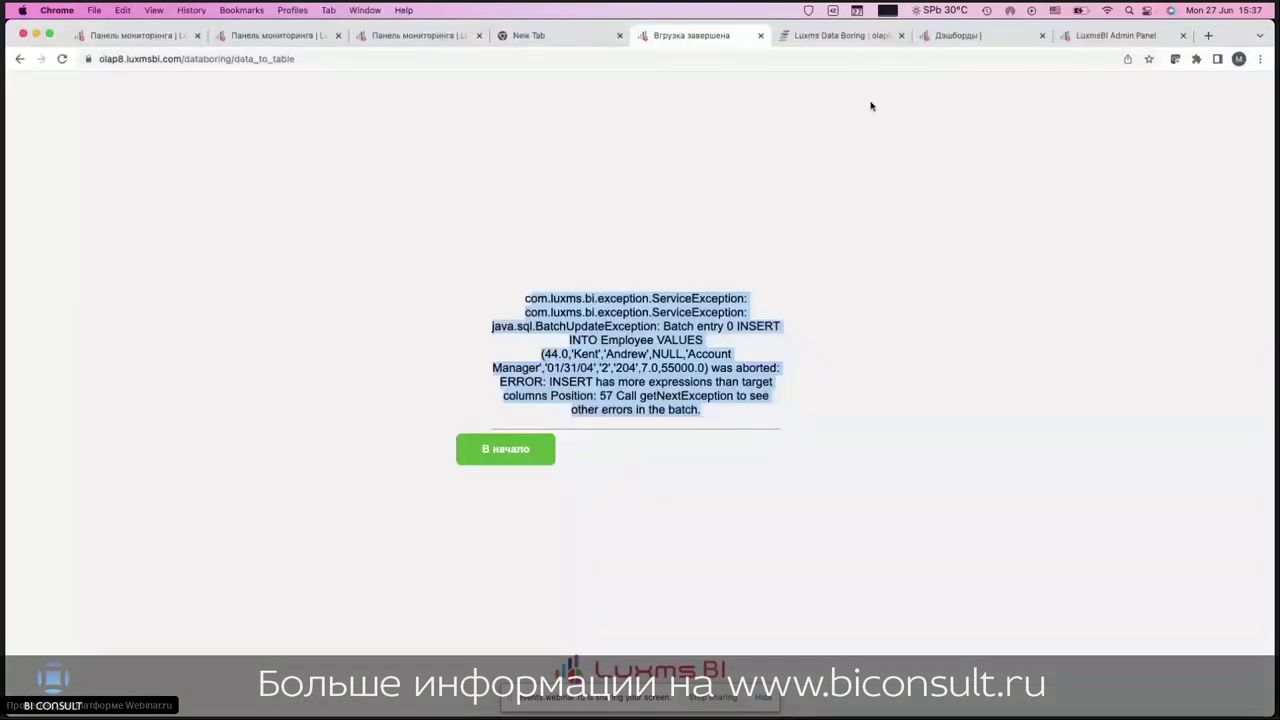
Step: Return to the Luxms Data Boring flow editor and examine the debug messages and the "Загрузка xlsx в базу" node group up close
{"action": "left_click", "coordinate": [840, 35]}
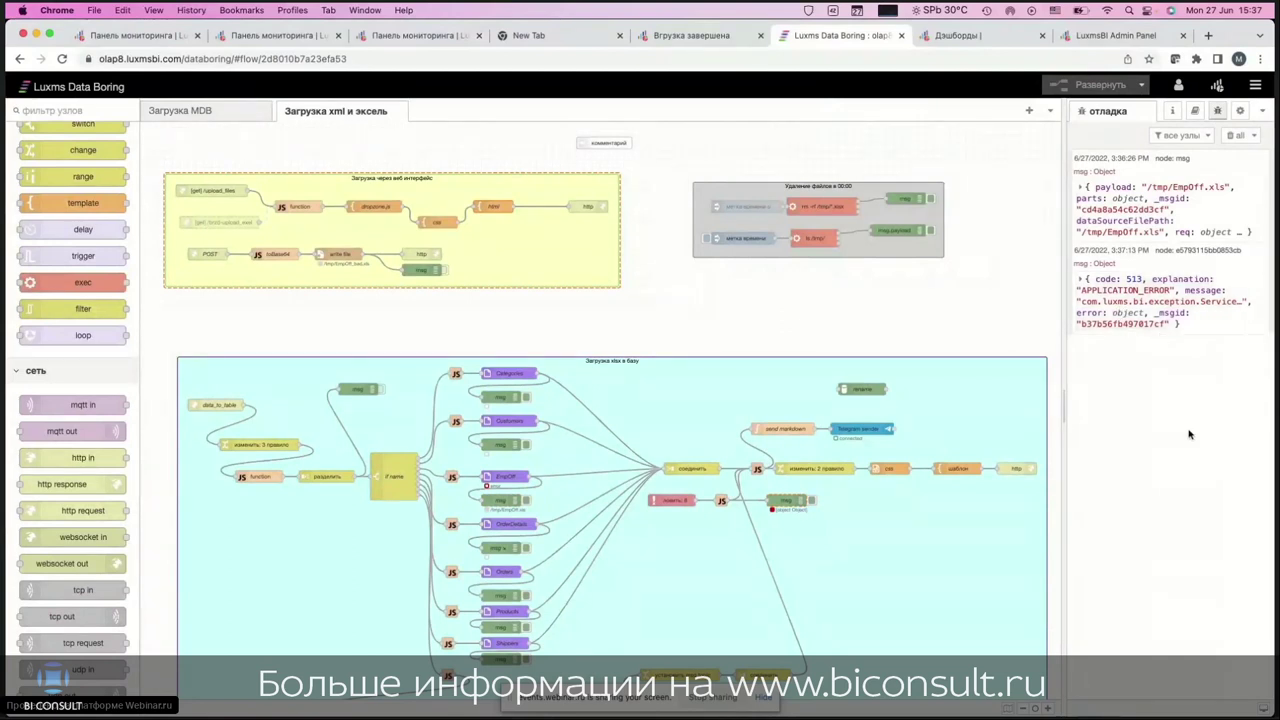
{"action": "scroll", "coordinate": [907, 311], "scroll_direction": "down", "scroll_amount": 3}
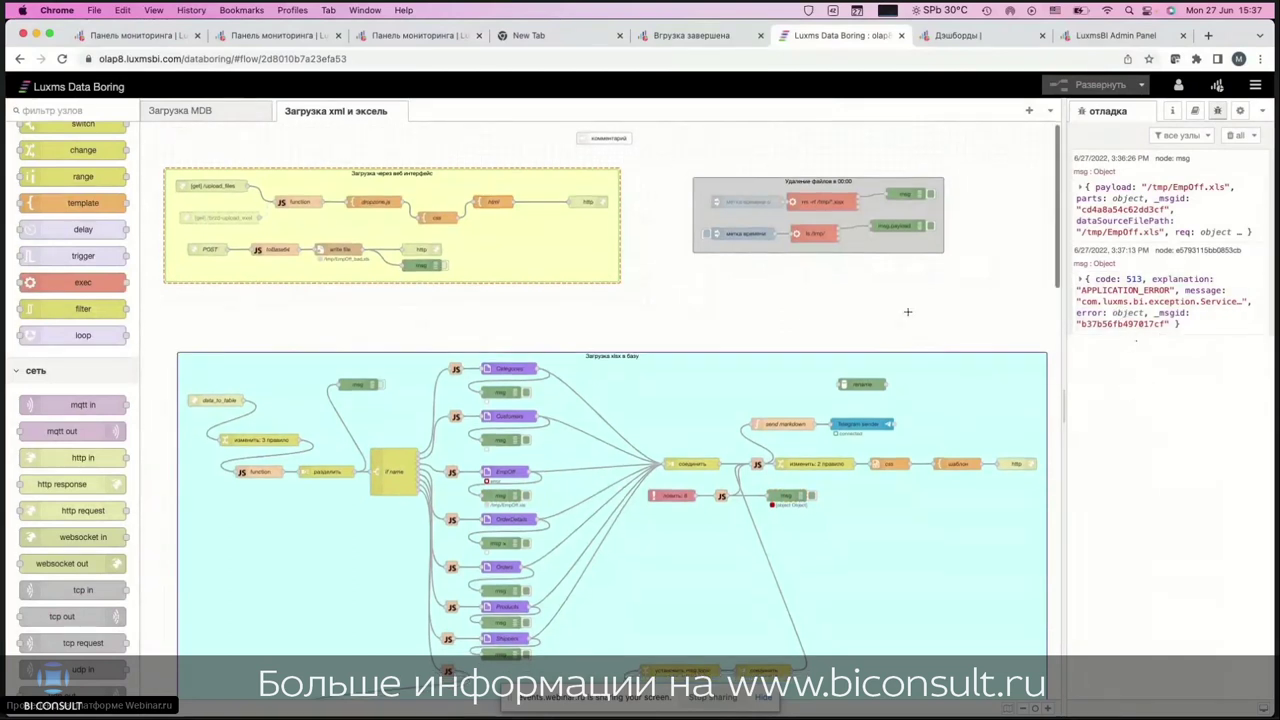
{"action": "scroll", "coordinate": [907, 311], "scroll_direction": "down", "scroll_amount": 1}
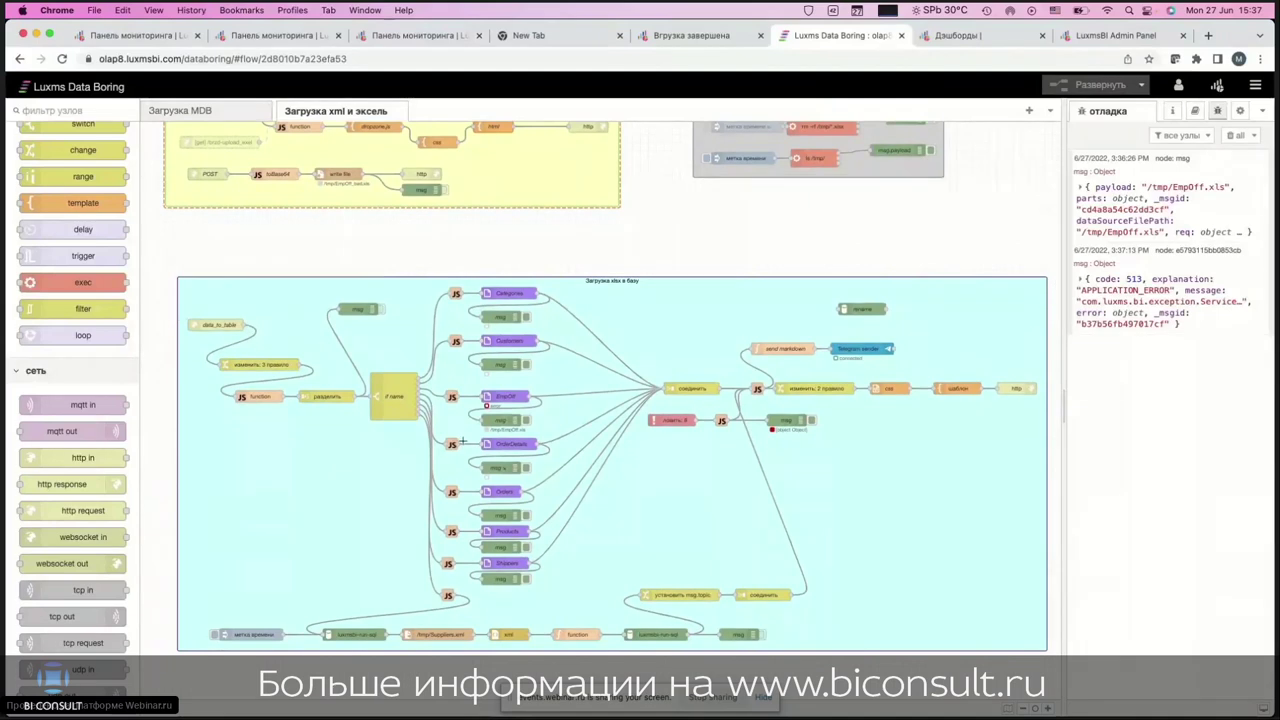
{"action": "scroll", "coordinate": [400, 465], "scroll_direction": "right", "scroll_amount": 1}
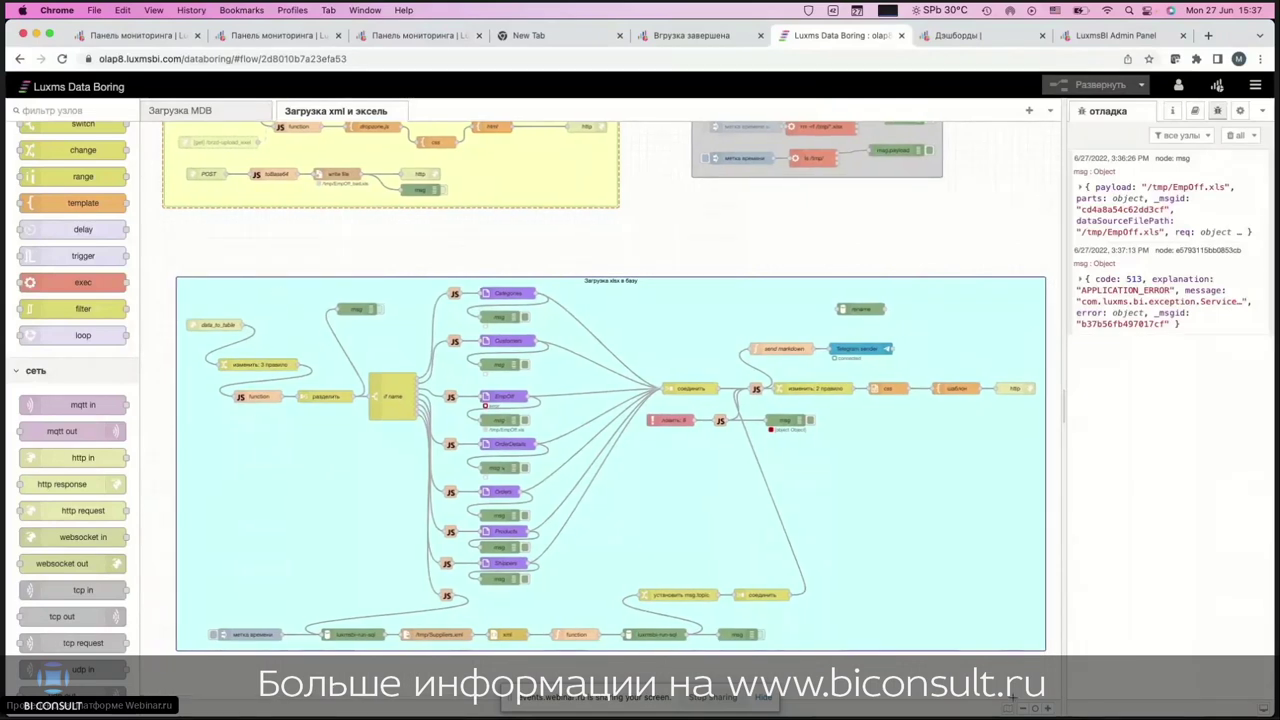
{"action": "left_click", "coordinate": [1047, 708]}
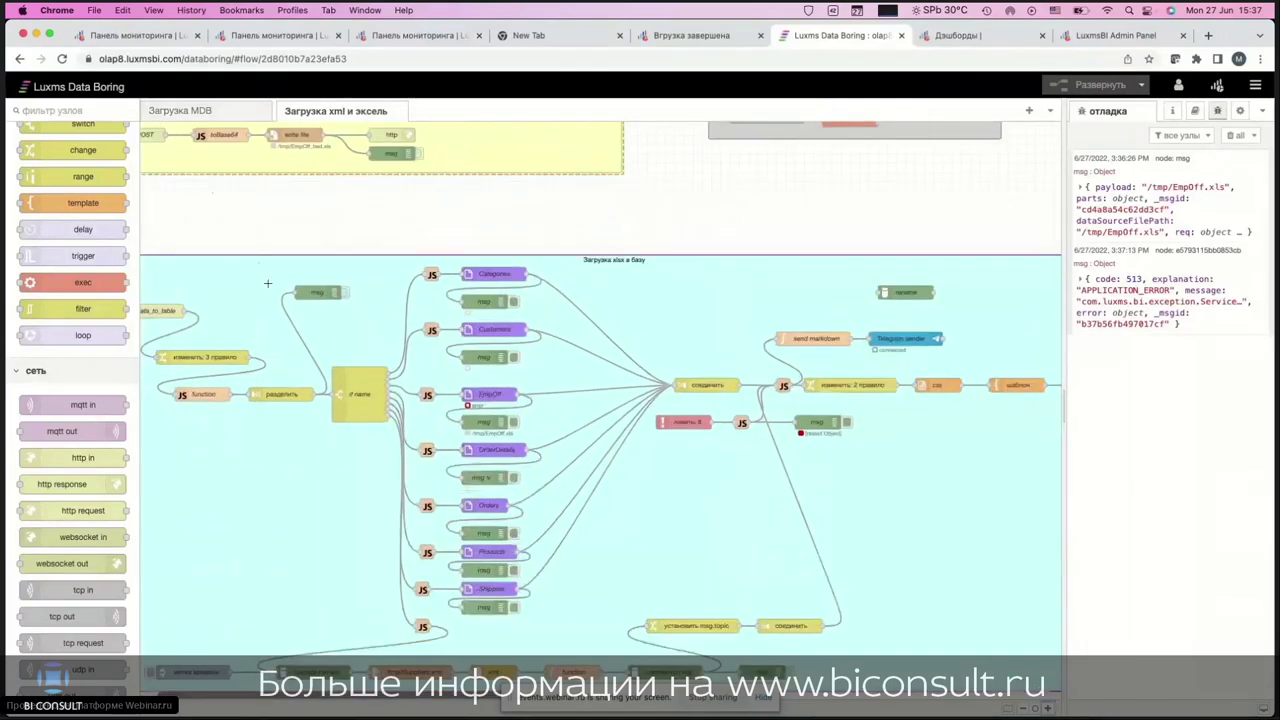
{"action": "scroll", "coordinate": [262, 262], "scroll_direction": "left", "scroll_amount": 3}
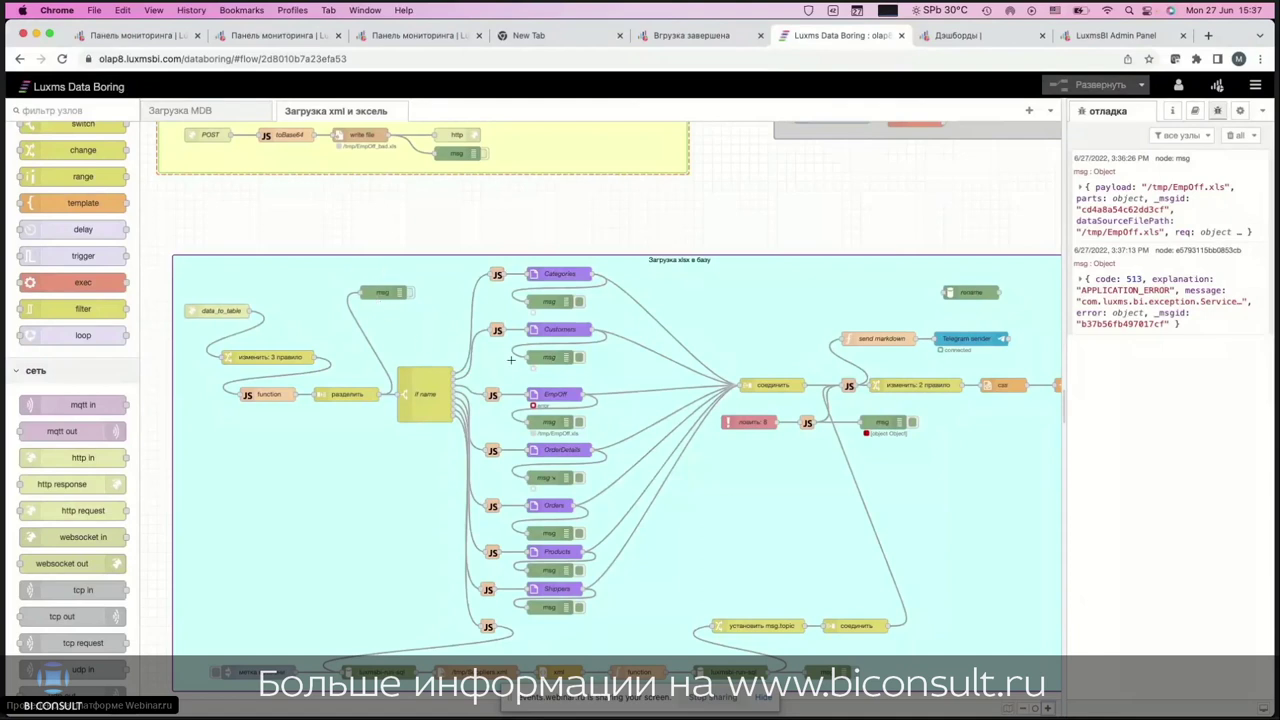
{"action": "scroll", "coordinate": [511, 360], "scroll_direction": "down", "scroll_amount": 2}
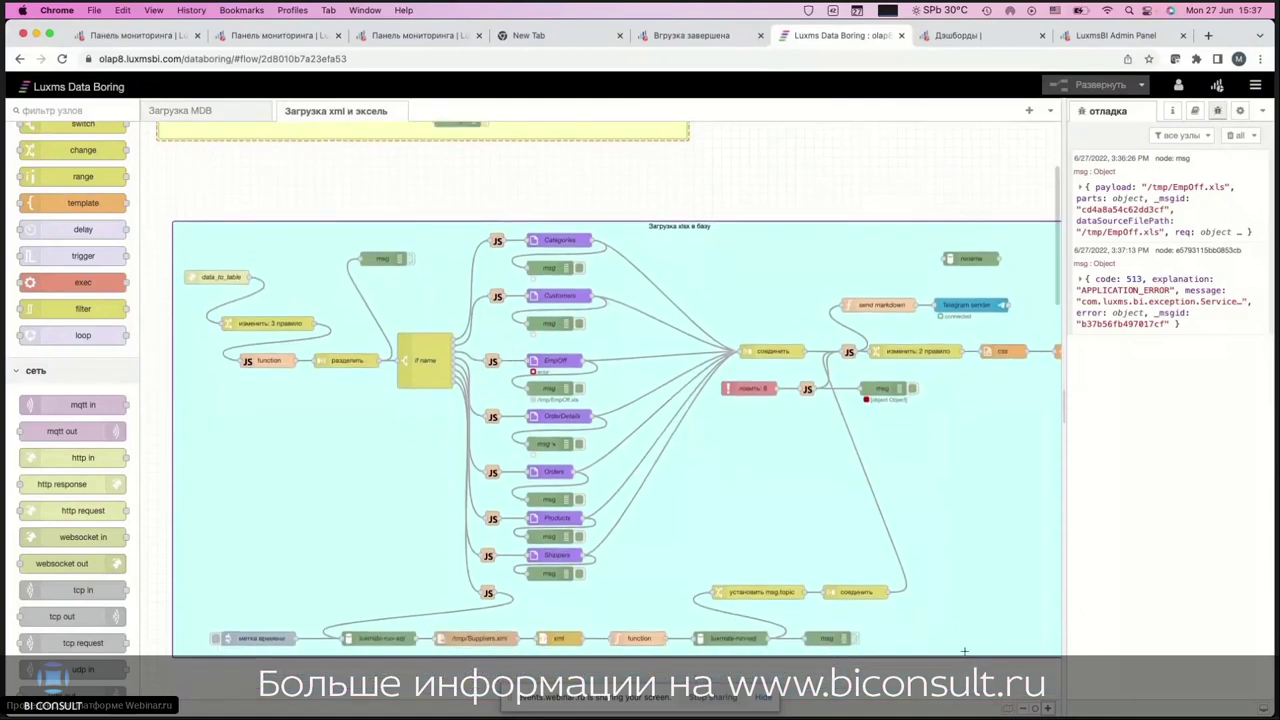
{"action": "left_click", "coordinate": [1048, 708]}
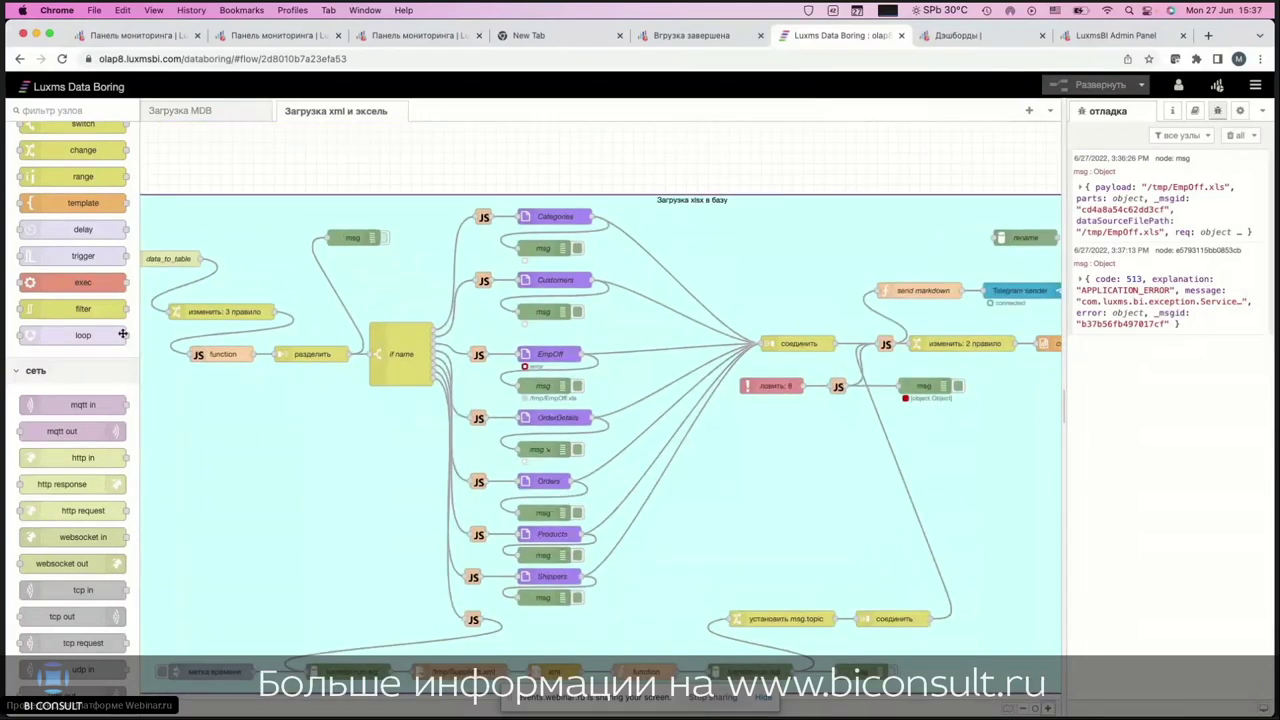
Step: Inspect the rules of the "if name" switch node and close its properties without saving
{"action": "left_click", "coordinate": [405, 346]}
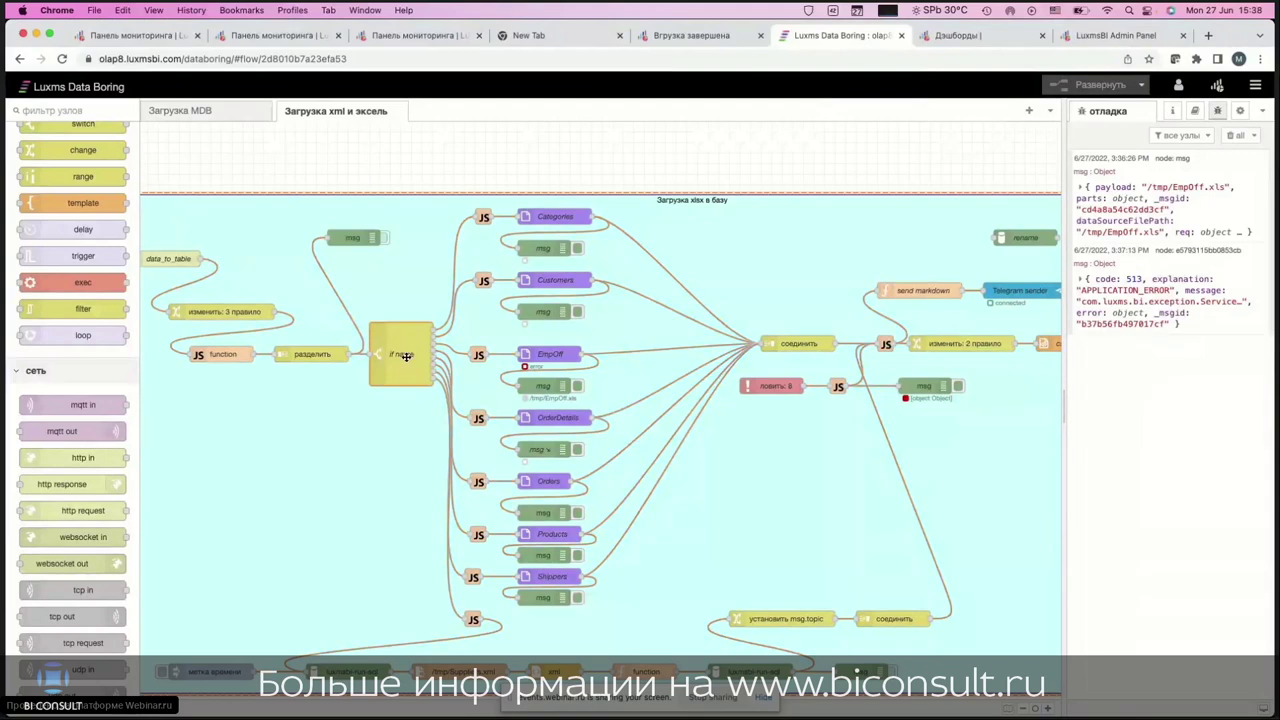
{"action": "double_click", "coordinate": [400, 355]}
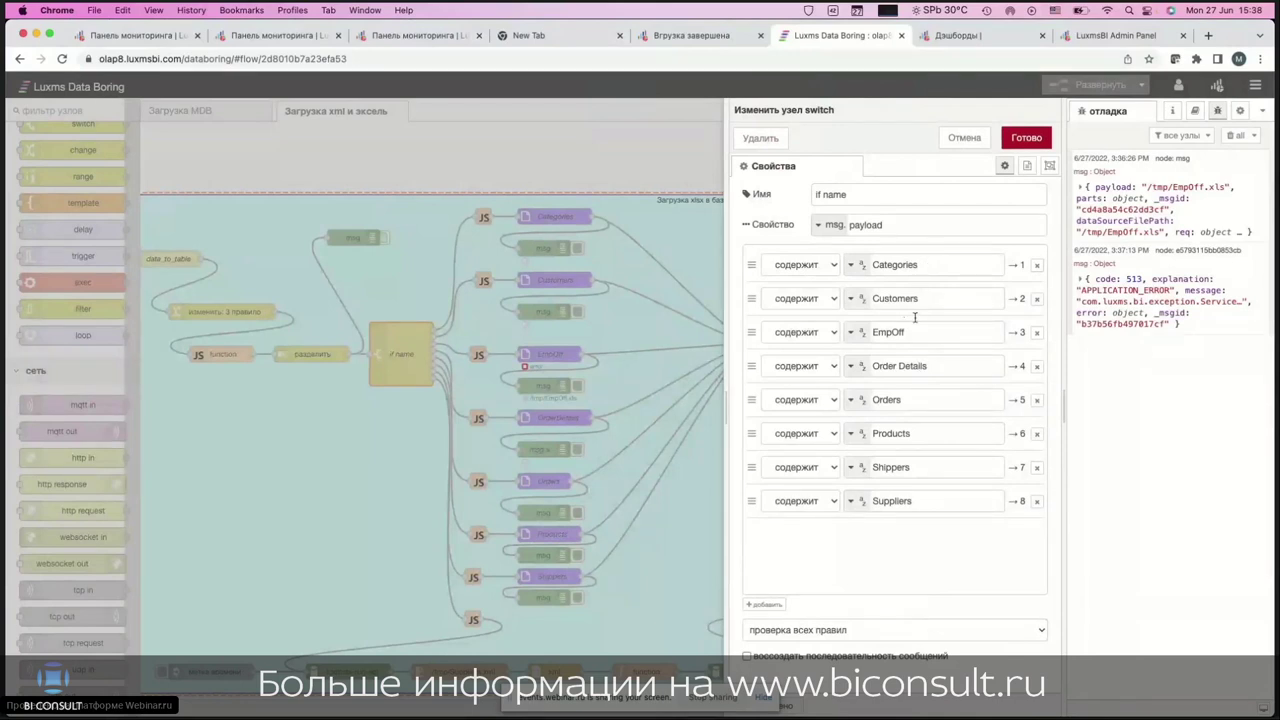
{"action": "left_click", "coordinate": [955, 137]}
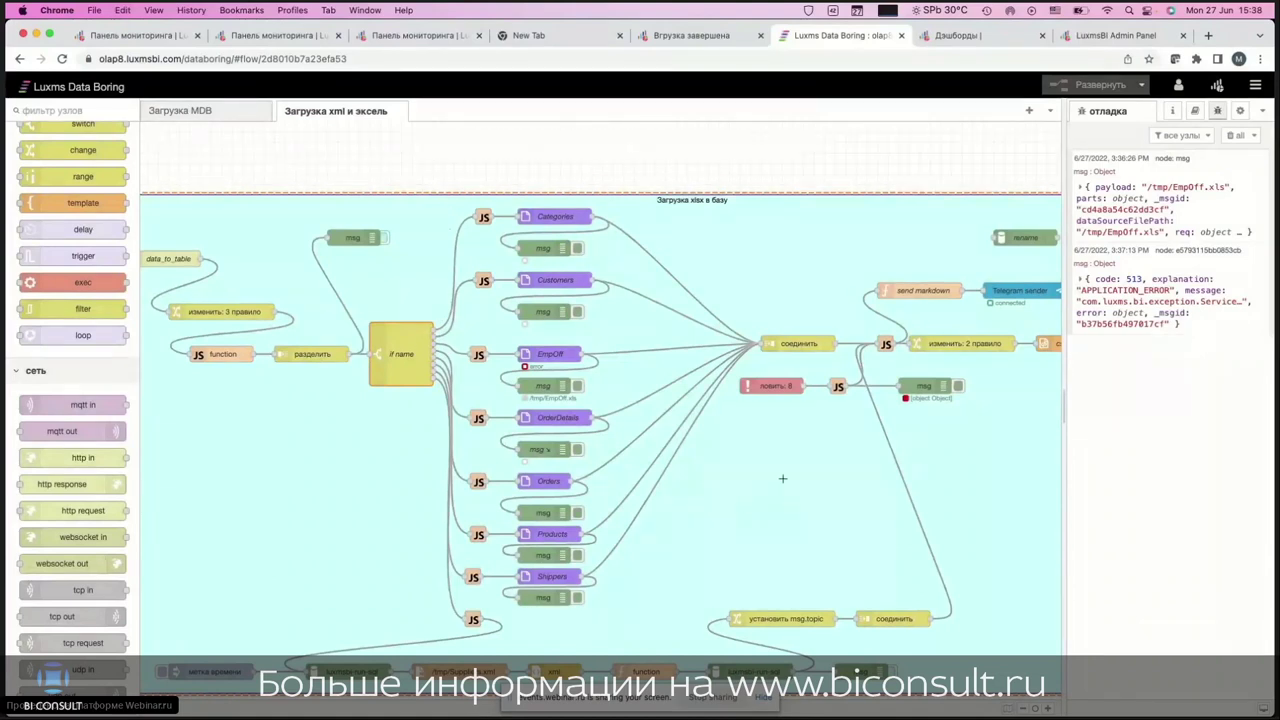
Step: Examine the node chains in the "Загрузка xlsx в базу" group and the "Загрузка через веб интерфейс" group above it
{"action": "scroll", "coordinate": [790, 422], "scroll_direction": "right", "scroll_amount": 2}
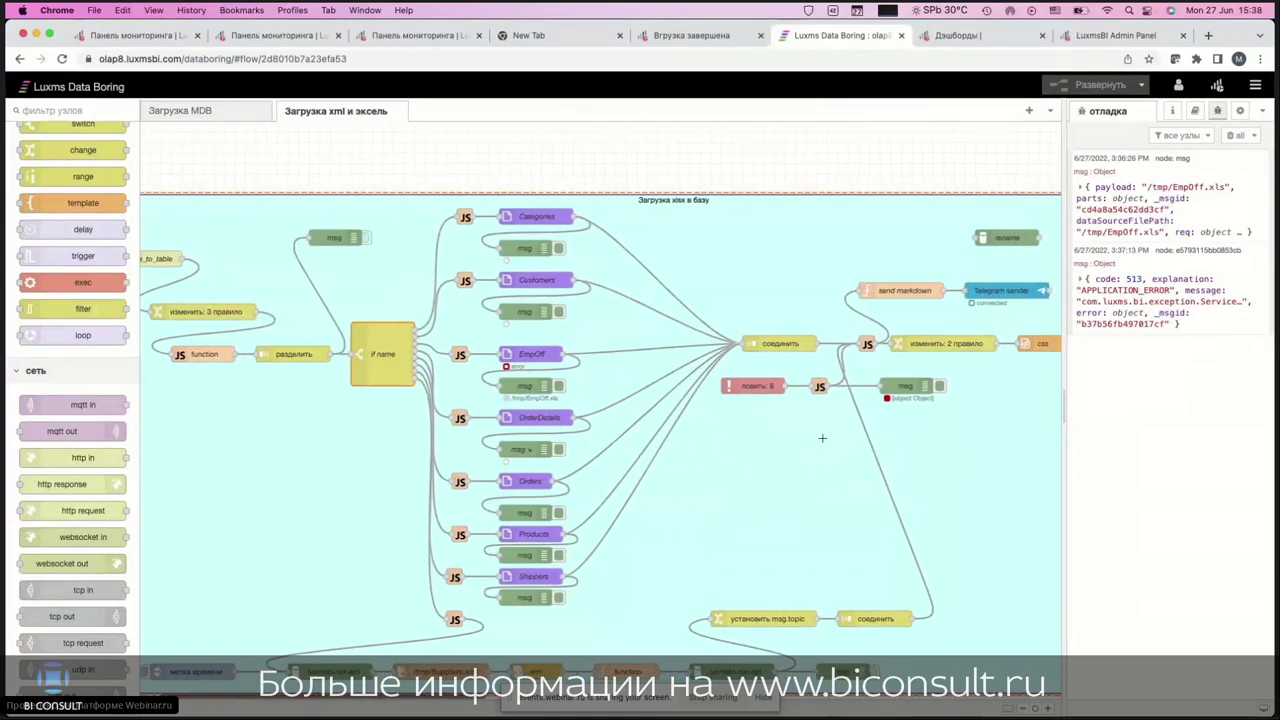
{"action": "scroll", "coordinate": [825, 425], "scroll_direction": "left", "scroll_amount": 5}
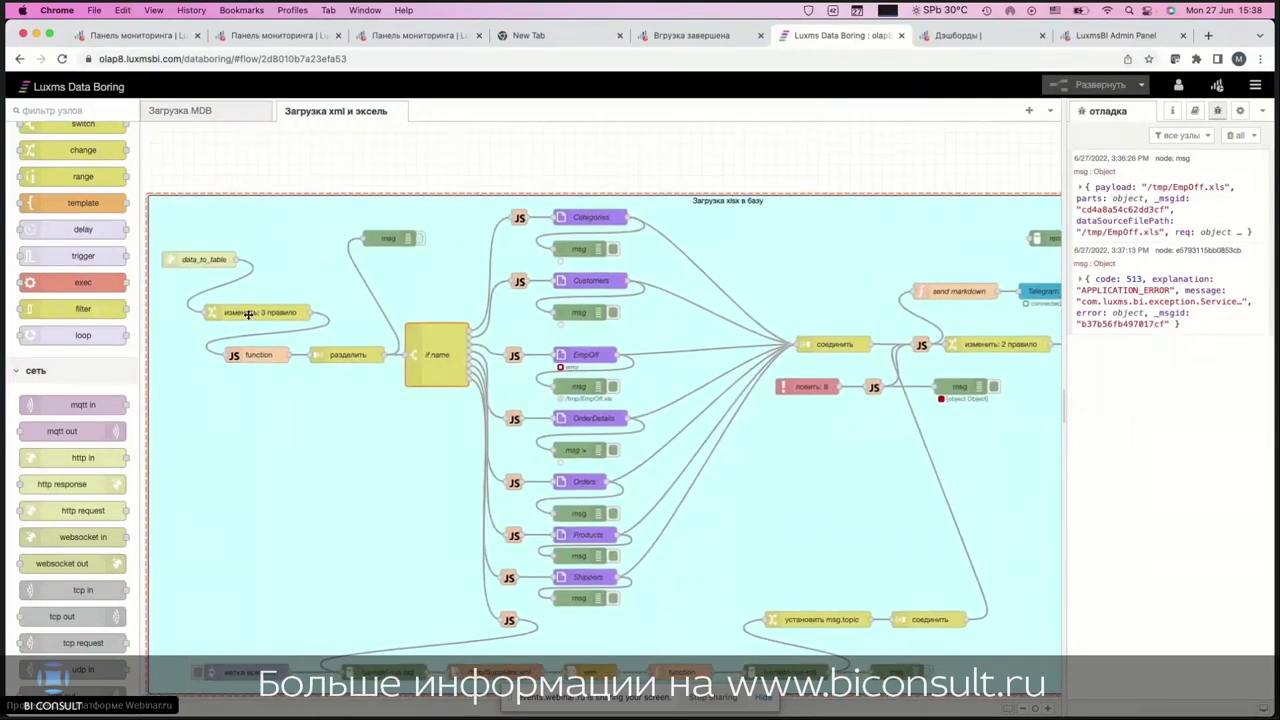
{"action": "scroll", "coordinate": [246, 313], "scroll_direction": "up", "scroll_amount": 5}
{"action": "scroll", "coordinate": [248, 314], "scroll_direction": "left", "scroll_amount": 4}
{"action": "scroll", "coordinate": [248, 314], "scroll_direction": "up", "scroll_amount": 3}
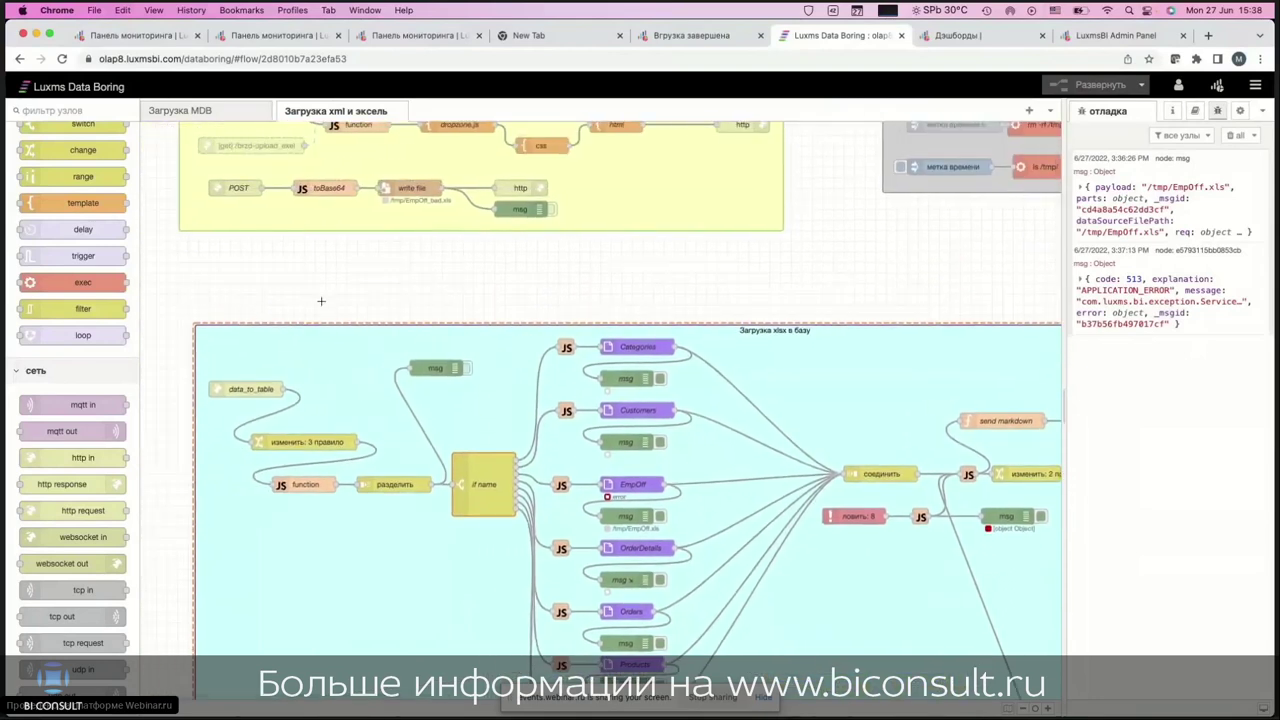
{"action": "scroll", "coordinate": [270, 256], "scroll_direction": "up", "scroll_amount": 3}
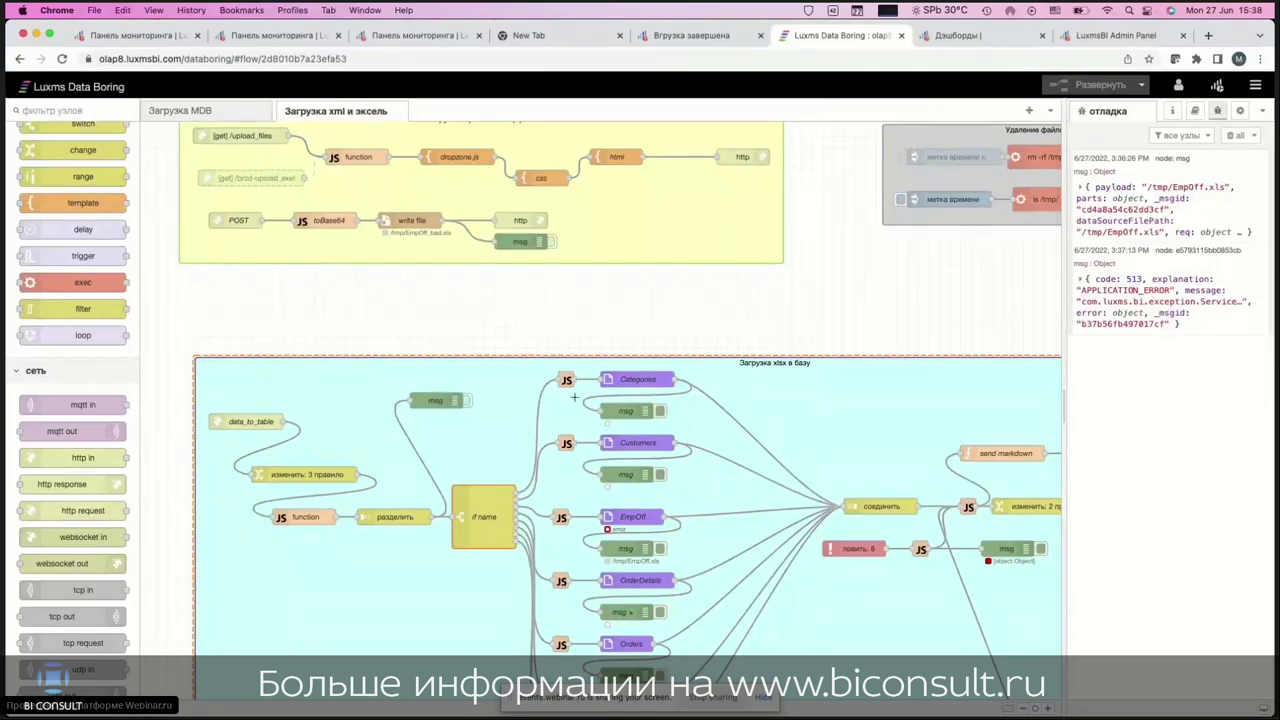
{"action": "scroll", "coordinate": [599, 193], "scroll_direction": "up", "scroll_amount": 1}
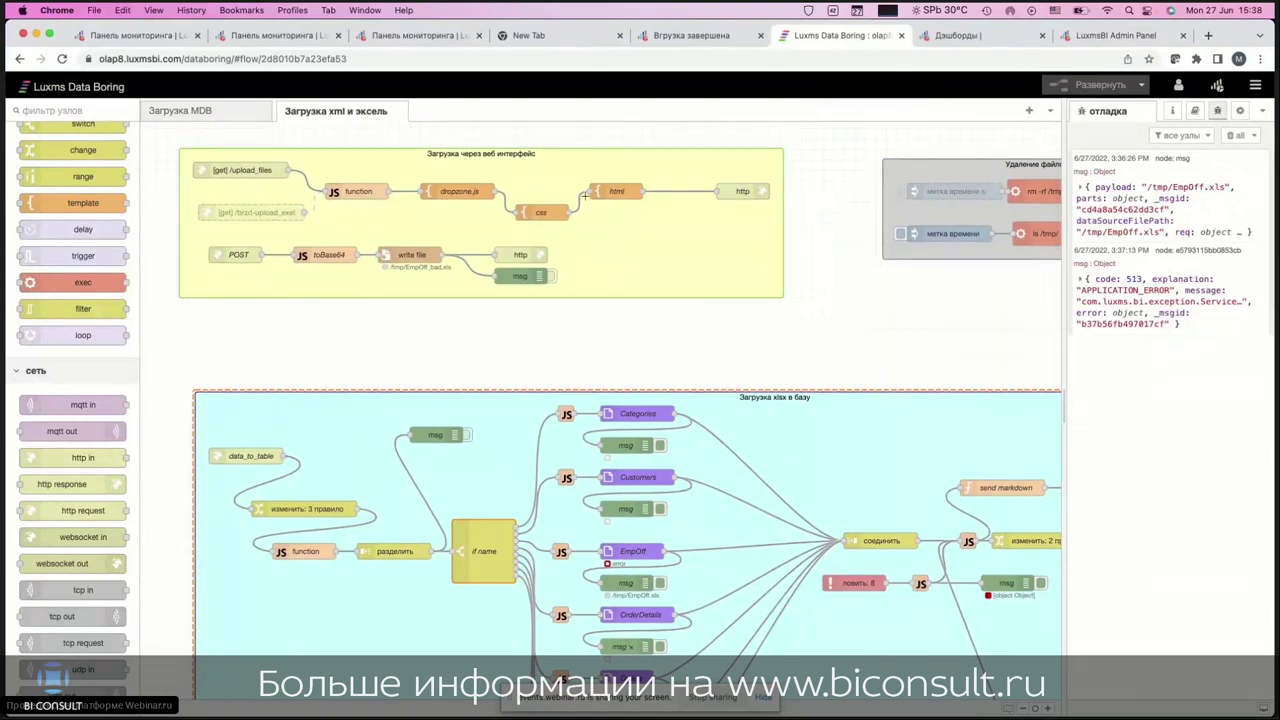
{"action": "scroll", "coordinate": [585, 195], "scroll_direction": "up", "scroll_amount": 1}
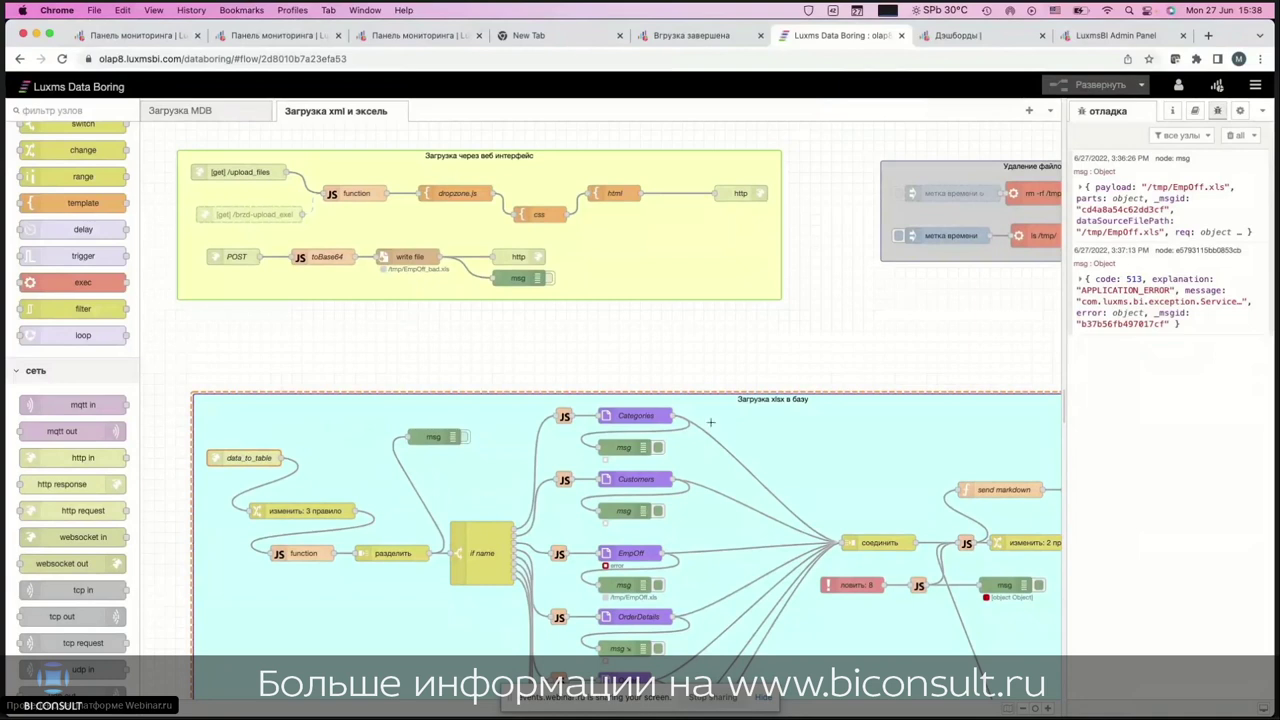
Step: Inspect the repeat schedule of the first inject node in the "Удаление файлов в 00:00" group and close its properties without saving
{"action": "scroll", "coordinate": [852, 339], "scroll_direction": "right", "scroll_amount": 5}
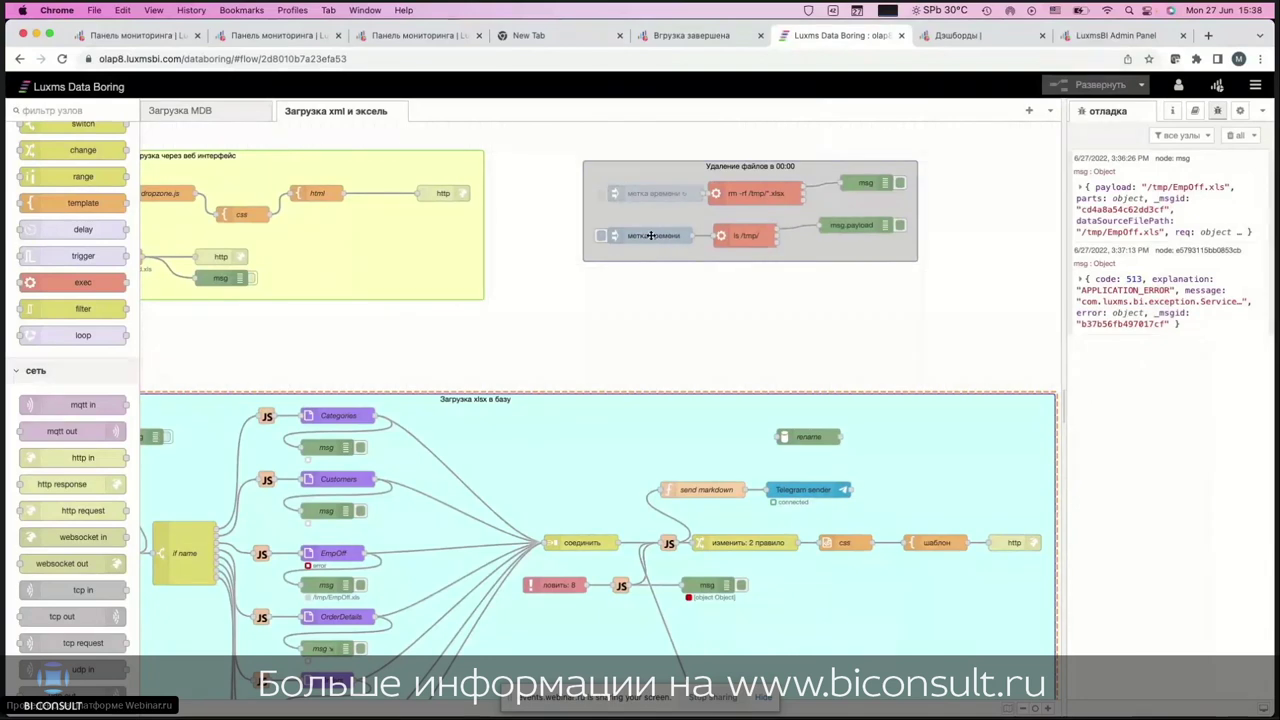
{"action": "scroll", "coordinate": [651, 235], "scroll_direction": "up", "scroll_amount": 1}
{"action": "left_click", "coordinate": [650, 199]}
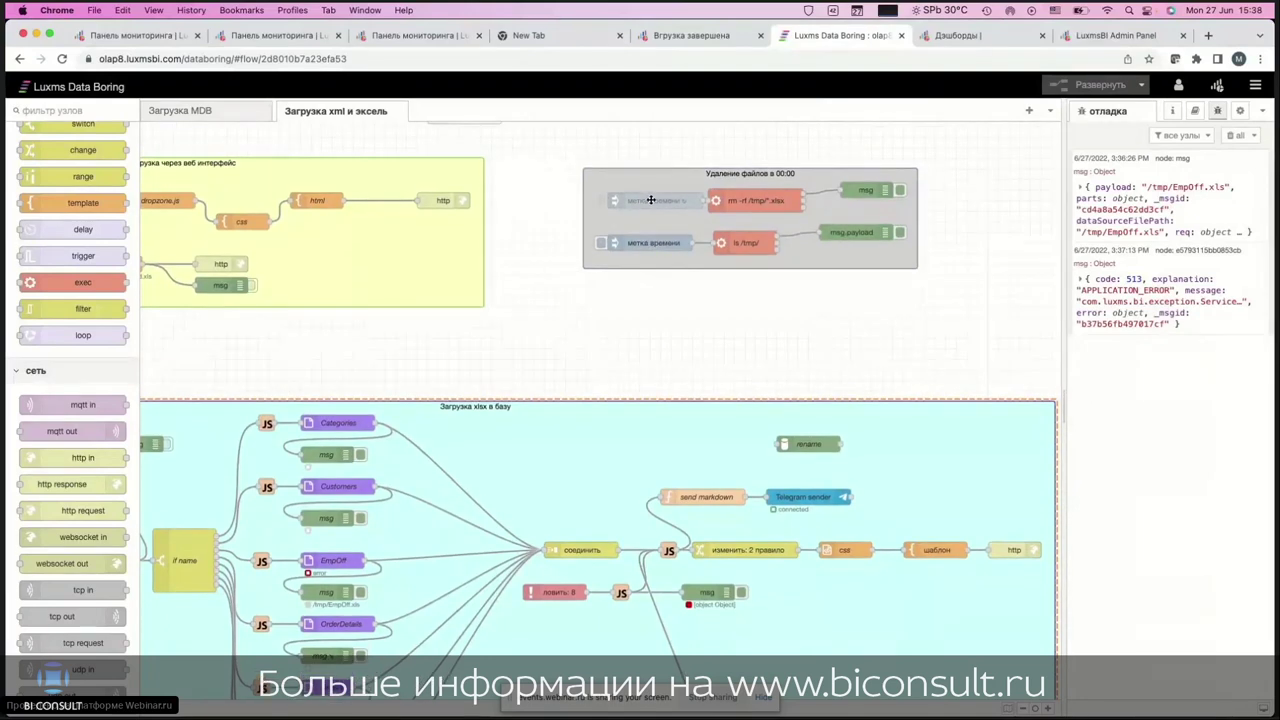
{"action": "double_click", "coordinate": [650, 199]}
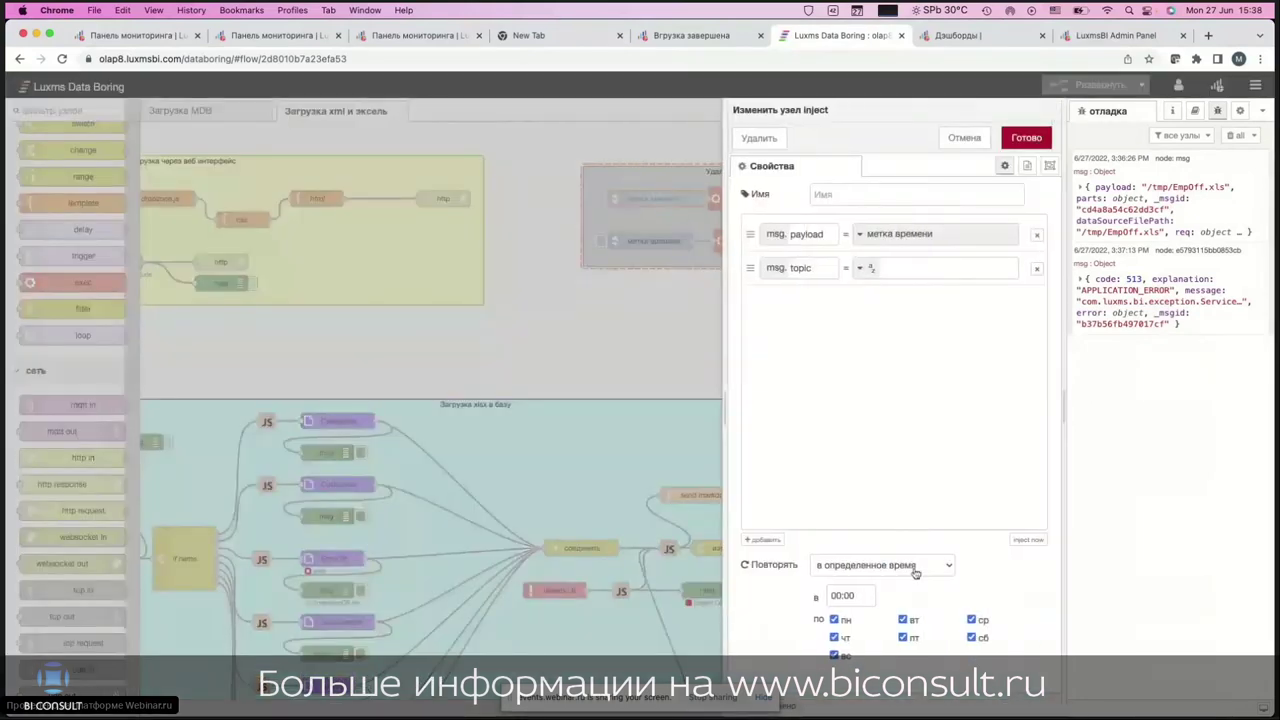
{"action": "left_click", "coordinate": [960, 141]}
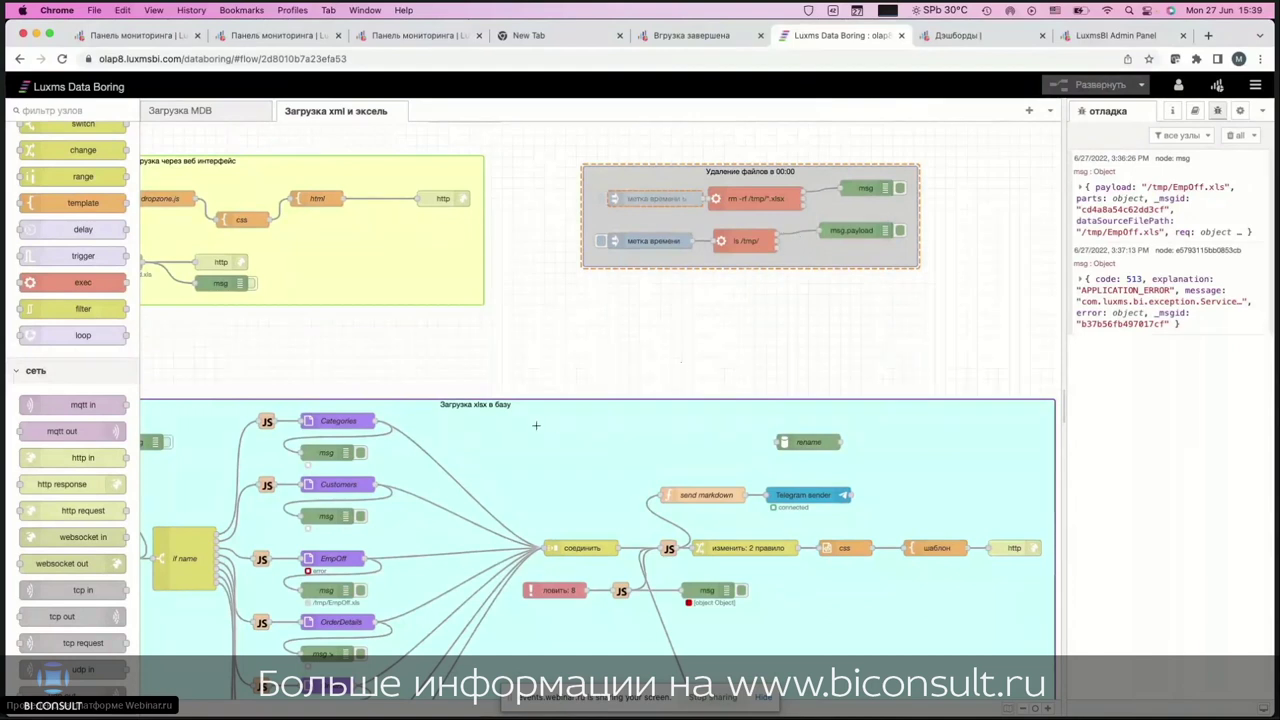
Step: Examine the node palette's sequence, parser, storage and luxmsbi categories
{"action": "scroll", "coordinate": [71, 475], "scroll_direction": "down", "scroll_amount": 3}
{"action": "scroll", "coordinate": [71, 475], "scroll_direction": "down", "scroll_amount": 15}
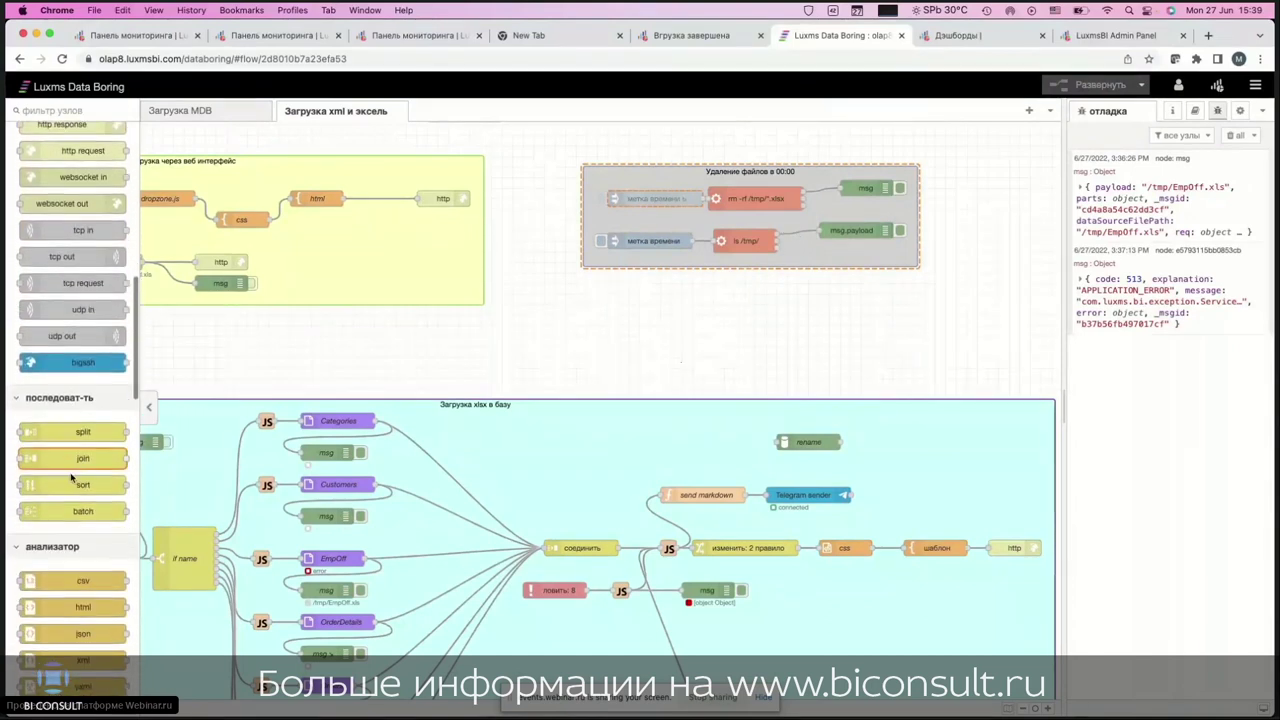
{"action": "scroll", "coordinate": [96, 434], "scroll_direction": "down", "scroll_amount": 10}
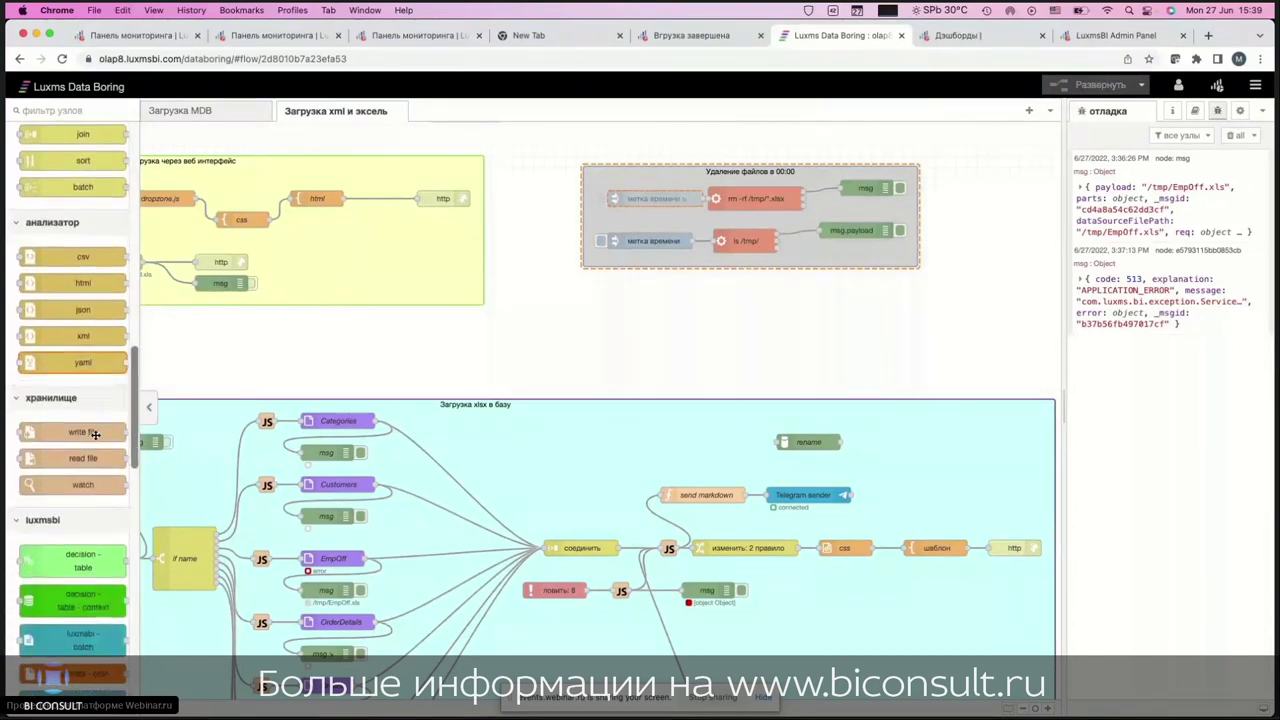
{"action": "scroll", "coordinate": [96, 434], "scroll_direction": "down", "scroll_amount": 2}
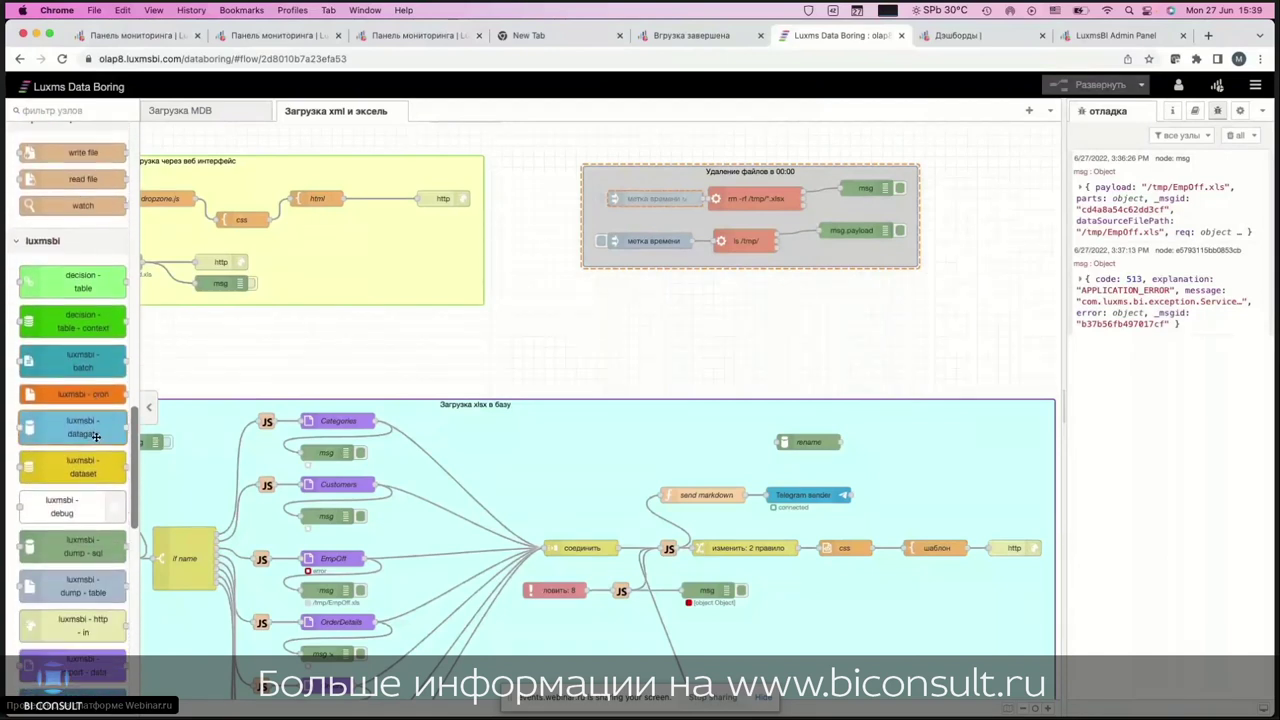
{"action": "scroll", "coordinate": [78, 420], "scroll_direction": "up", "scroll_amount": 5}
{"action": "scroll", "coordinate": [73, 372], "scroll_direction": "up", "scroll_amount": 2}
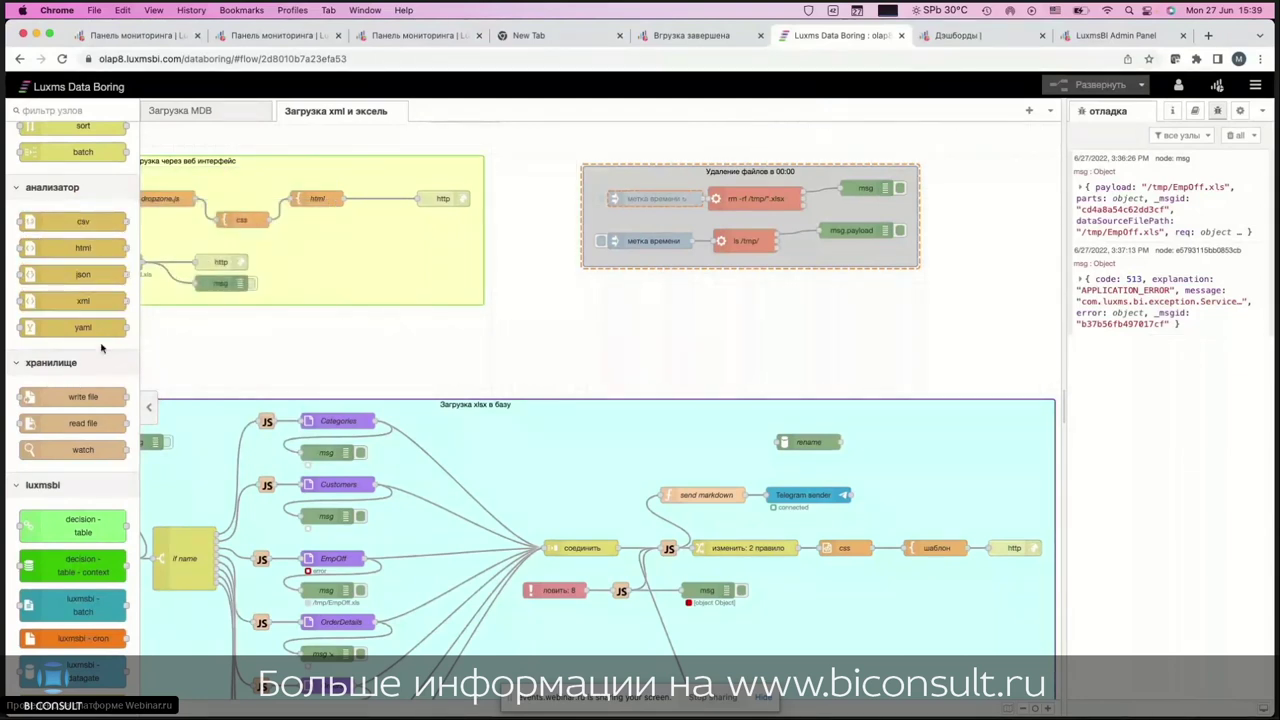
{"action": "mouse_move", "coordinate": [72, 322]}
{"action": "scroll", "coordinate": [101, 248], "scroll_direction": "up", "scroll_amount": 3}
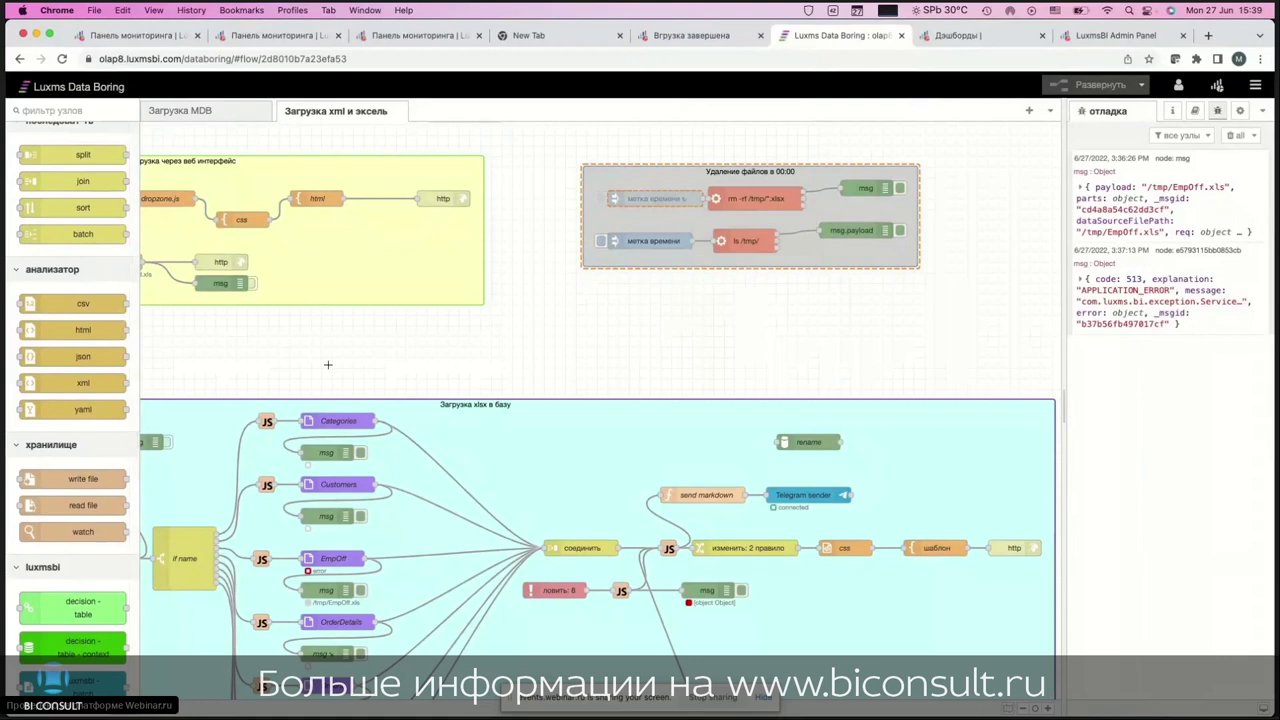
Step: Inspect the code of the function node between "соединить" and "изменить: 2 правило", and close its properties without saving
{"action": "scroll", "coordinate": [337, 366], "scroll_direction": "left", "scroll_amount": 3}
{"action": "scroll", "coordinate": [337, 366], "scroll_direction": "down", "scroll_amount": 2}
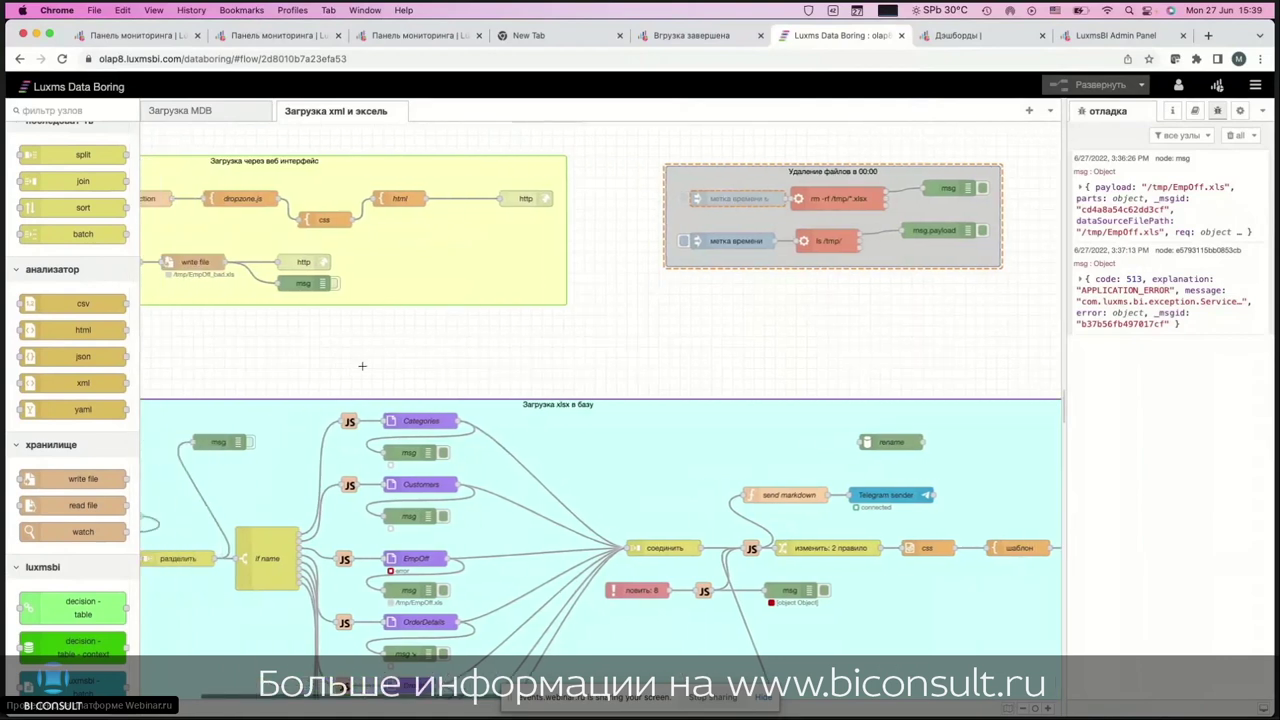
{"action": "left_click", "coordinate": [751, 497]}
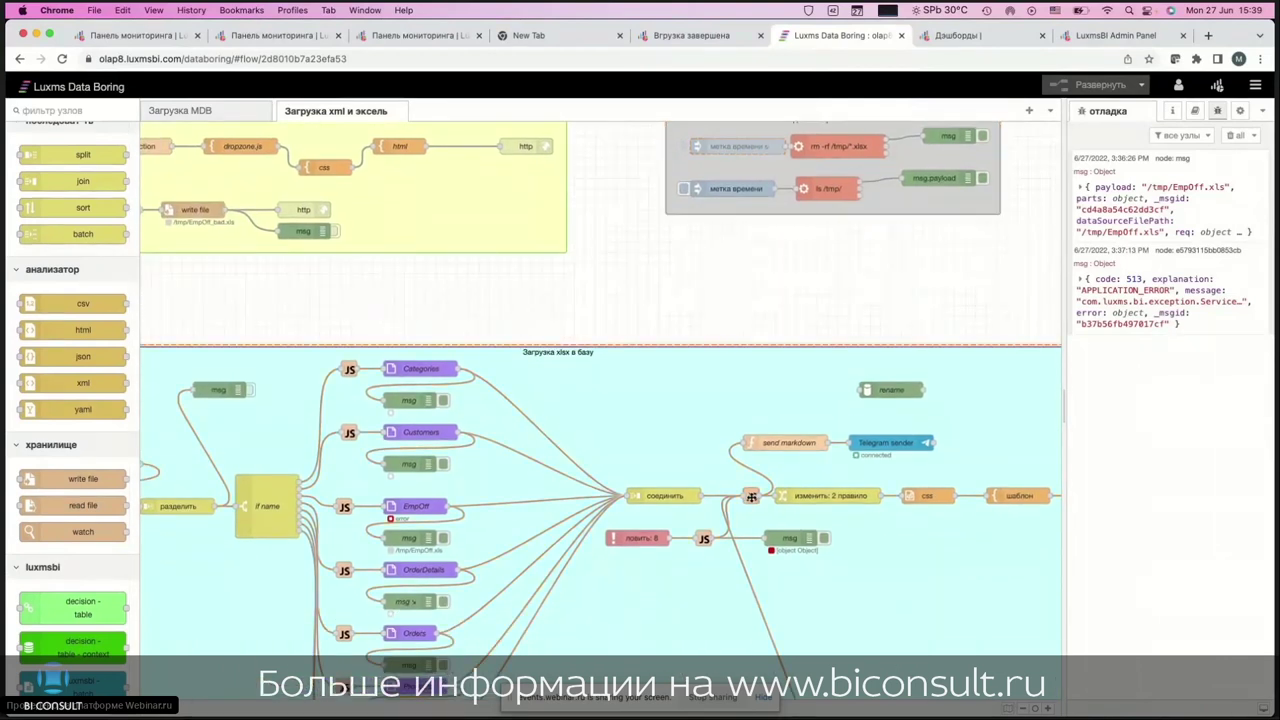
{"action": "double_click", "coordinate": [751, 497]}
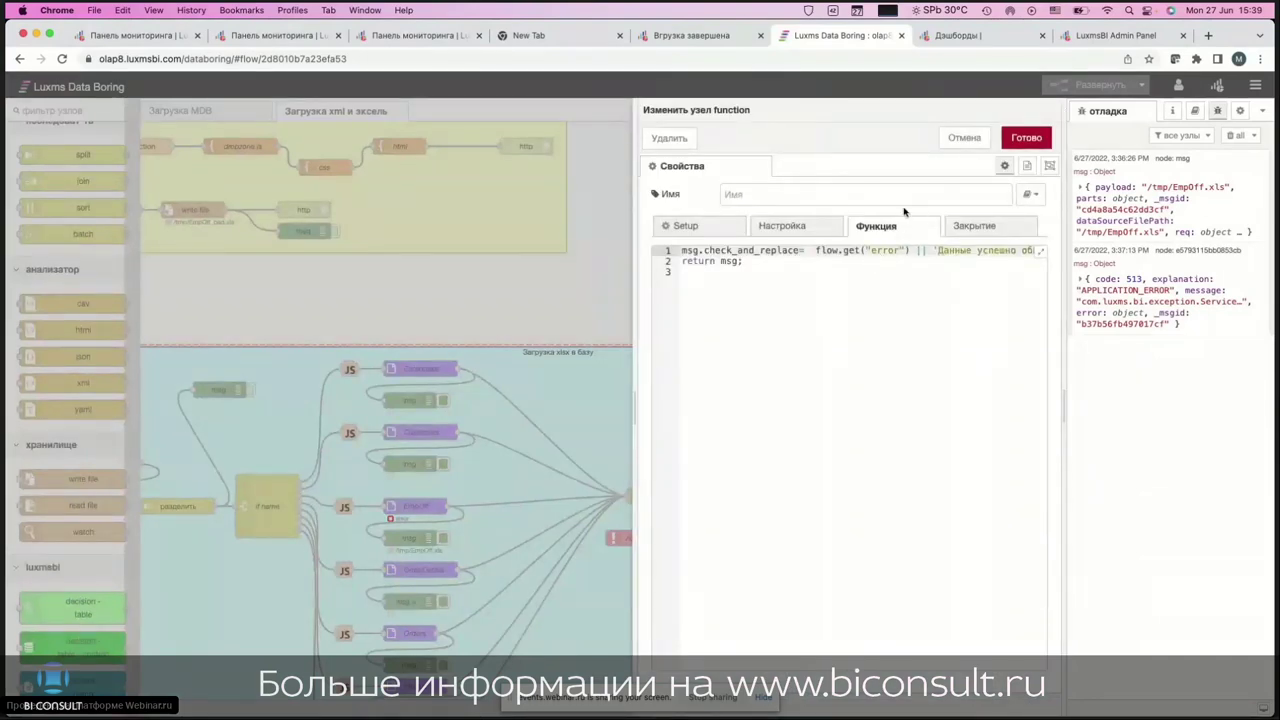
{"action": "left_click", "coordinate": [965, 141]}
{"action": "scroll", "coordinate": [606, 295], "scroll_direction": "left", "scroll_amount": 3}
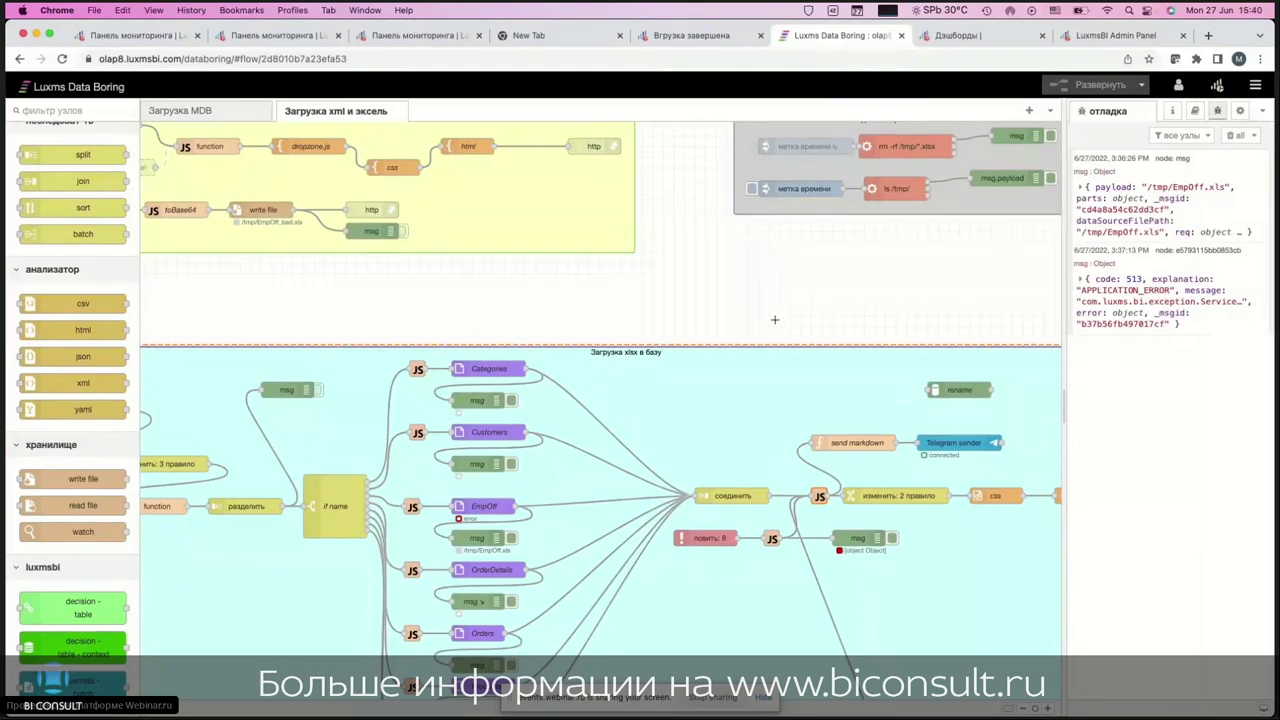
Step: Examine the remaining luxmsbi nodes and the kafka, Redis and telegram categories in the node palette
{"action": "scroll", "coordinate": [83, 475], "scroll_direction": "down", "scroll_amount": 5}
{"action": "scroll", "coordinate": [83, 475], "scroll_direction": "down", "scroll_amount": 1}
{"action": "scroll", "coordinate": [77, 433], "scroll_direction": "down", "scroll_amount": 8}
{"action": "scroll", "coordinate": [75, 423], "scroll_direction": "down", "scroll_amount": 7}
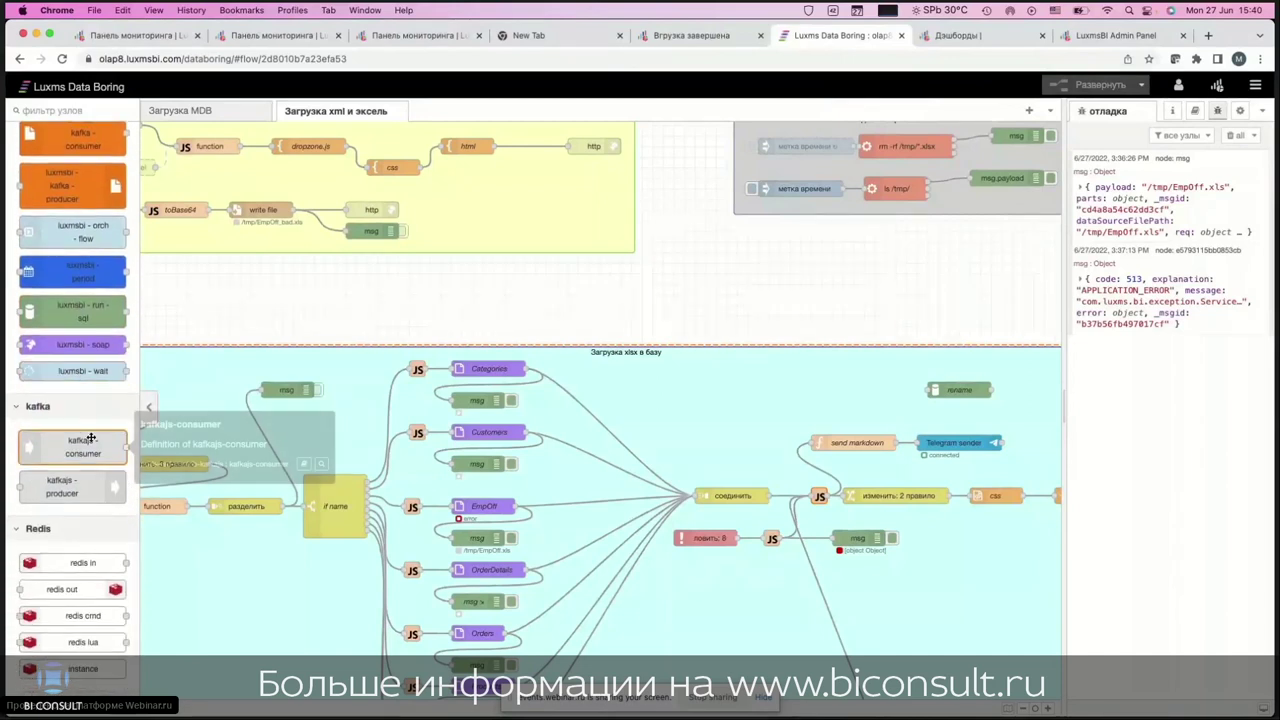
{"action": "scroll", "coordinate": [92, 445], "scroll_direction": "down", "scroll_amount": 4}
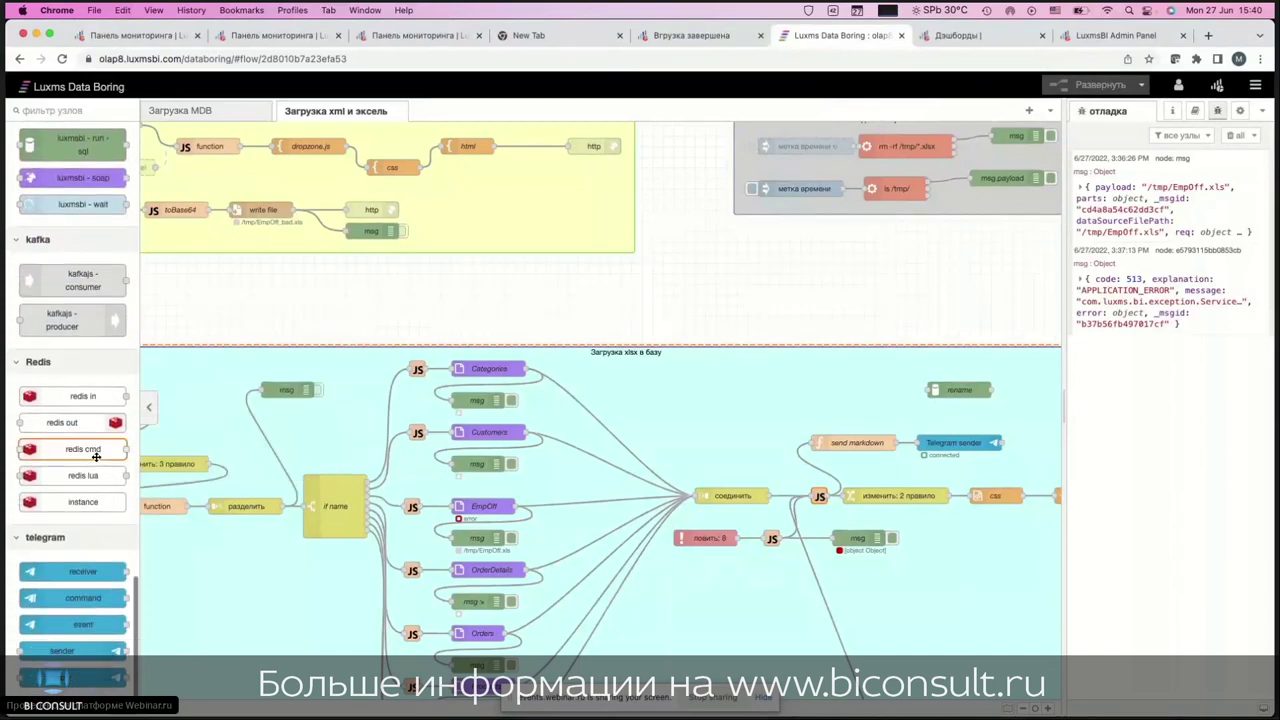
{"action": "scroll", "coordinate": [90, 450], "scroll_direction": "down", "scroll_amount": 15}
{"action": "scroll", "coordinate": [85, 440], "scroll_direction": "up", "scroll_amount": 4}
{"action": "scroll", "coordinate": [300, 380], "scroll_direction": "left", "scroll_amount": 2}
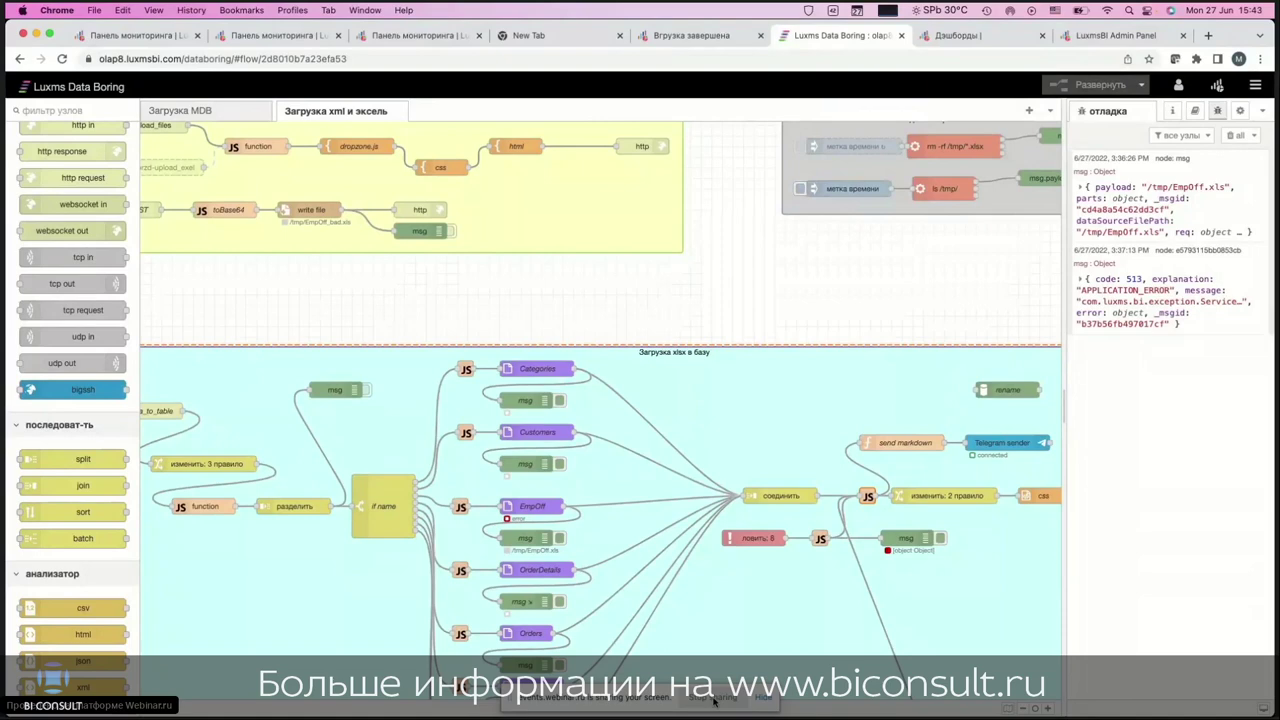
{"action": "left_click", "coordinate": [713, 699]}
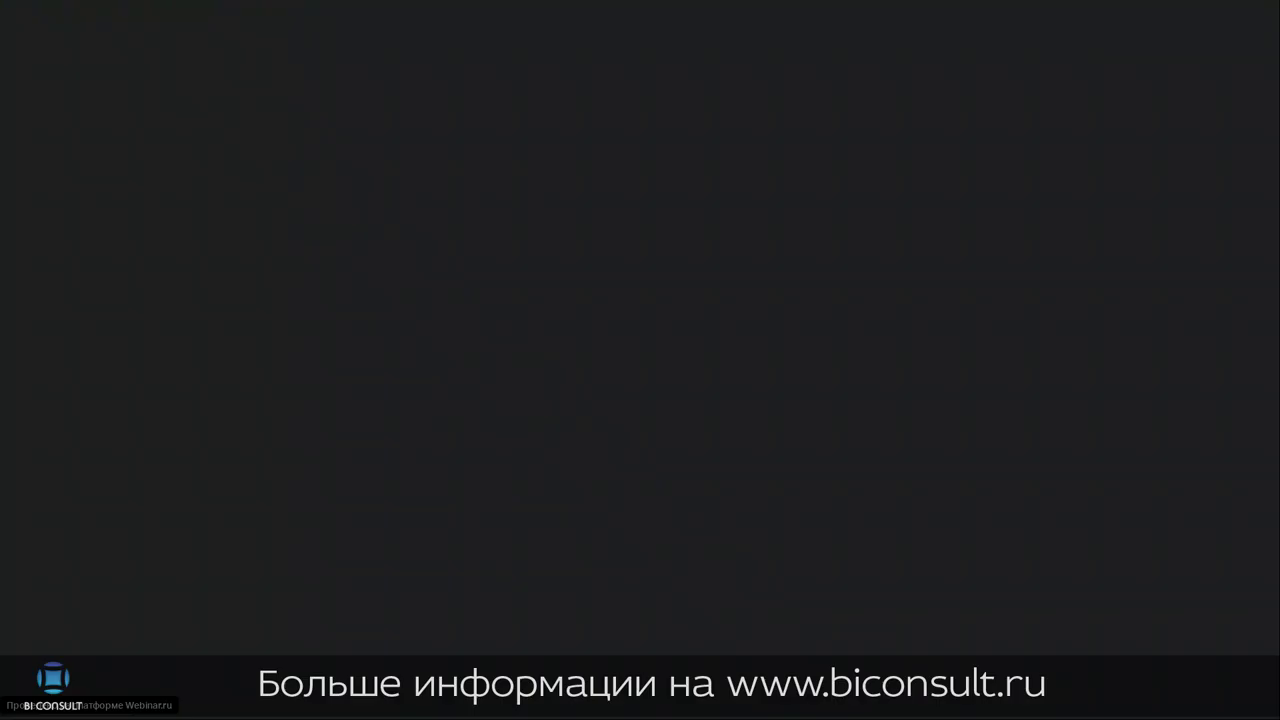
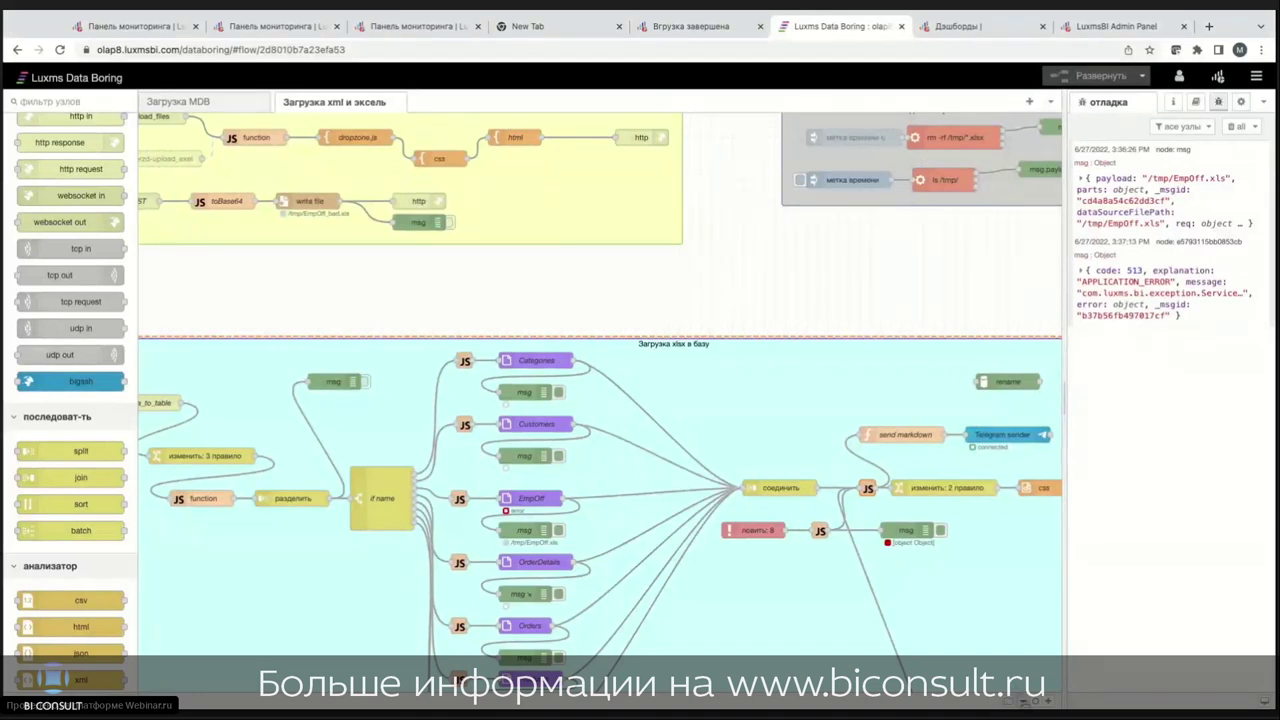
Step: Examine the overall layout of the node groups in the "Загрузка xml и эксель" flow at a smaller scale
{"action": "left_click", "coordinate": [1006, 700]}
{"action": "left_click", "coordinate": [762, 294]}
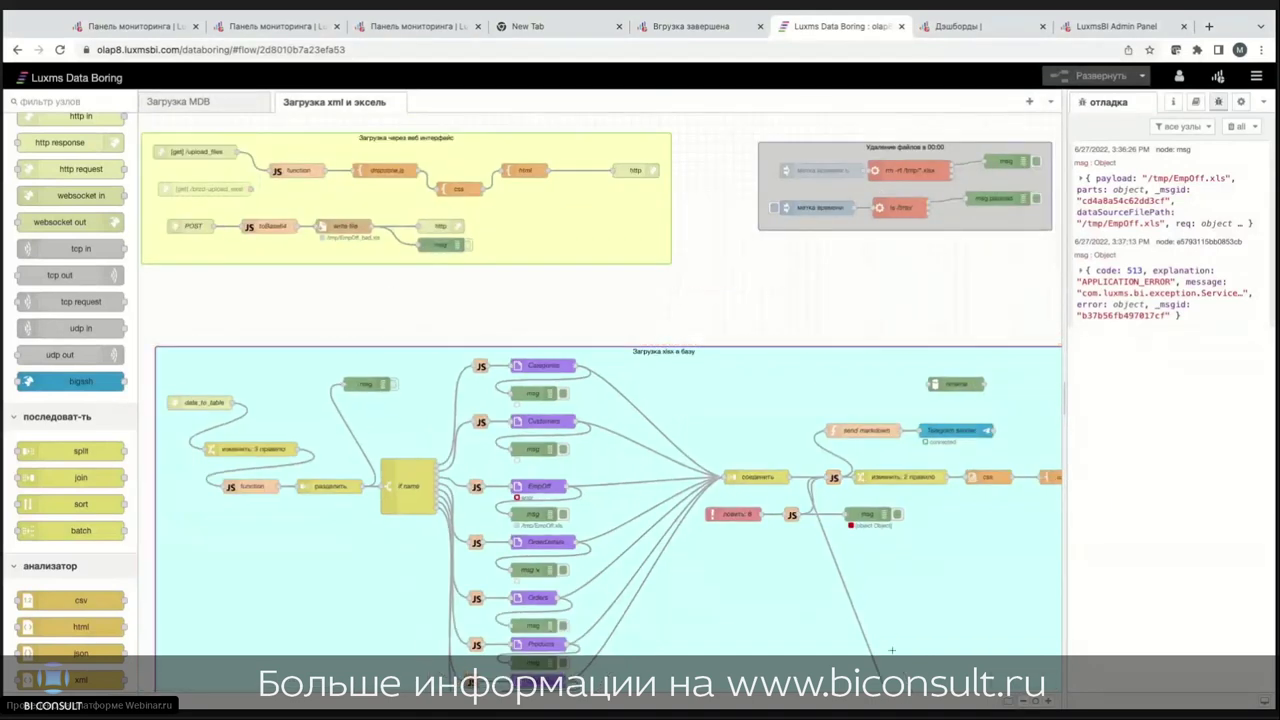
{"action": "left_click", "coordinate": [1020, 702]}
{"action": "scroll", "coordinate": [474, 424], "scroll_direction": "down", "scroll_amount": 3}
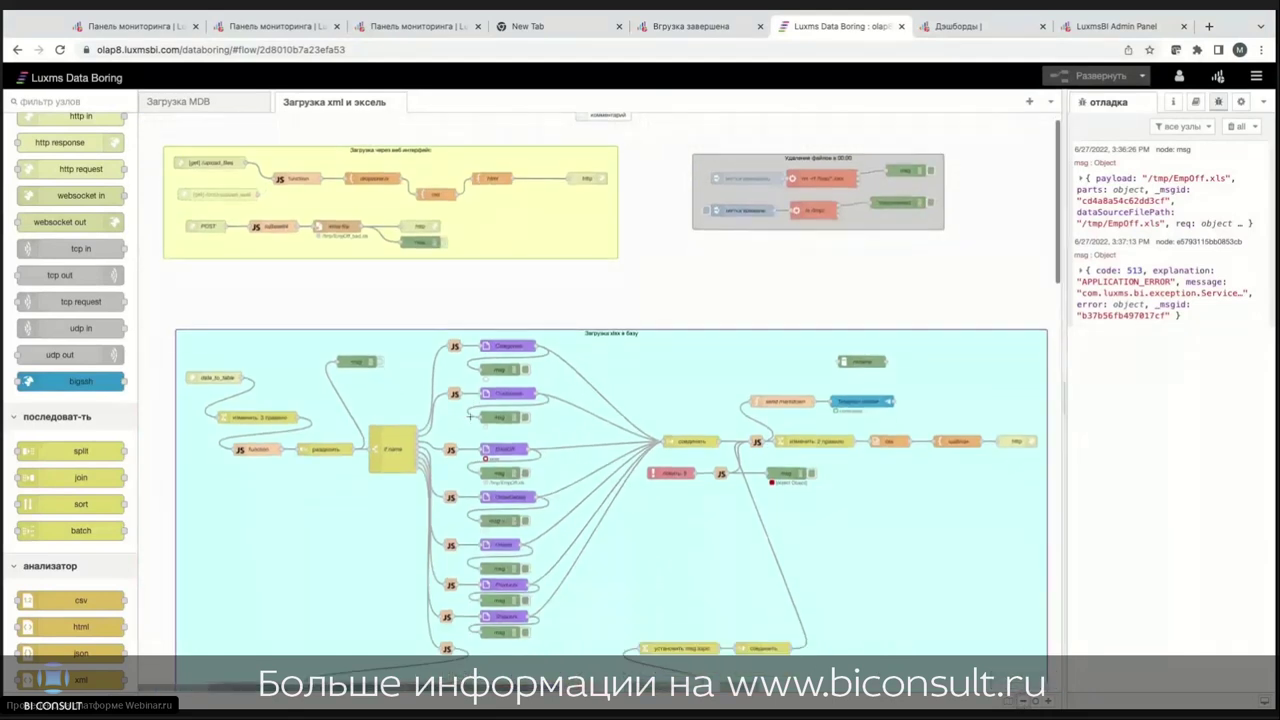
{"action": "scroll", "coordinate": [474, 424], "scroll_direction": "up", "scroll_amount": 2}
Step: Open the "Загрузка MDB" flow, clear all debug messages and trigger the "метка времени" inject node
{"action": "left_click", "coordinate": [180, 102]}
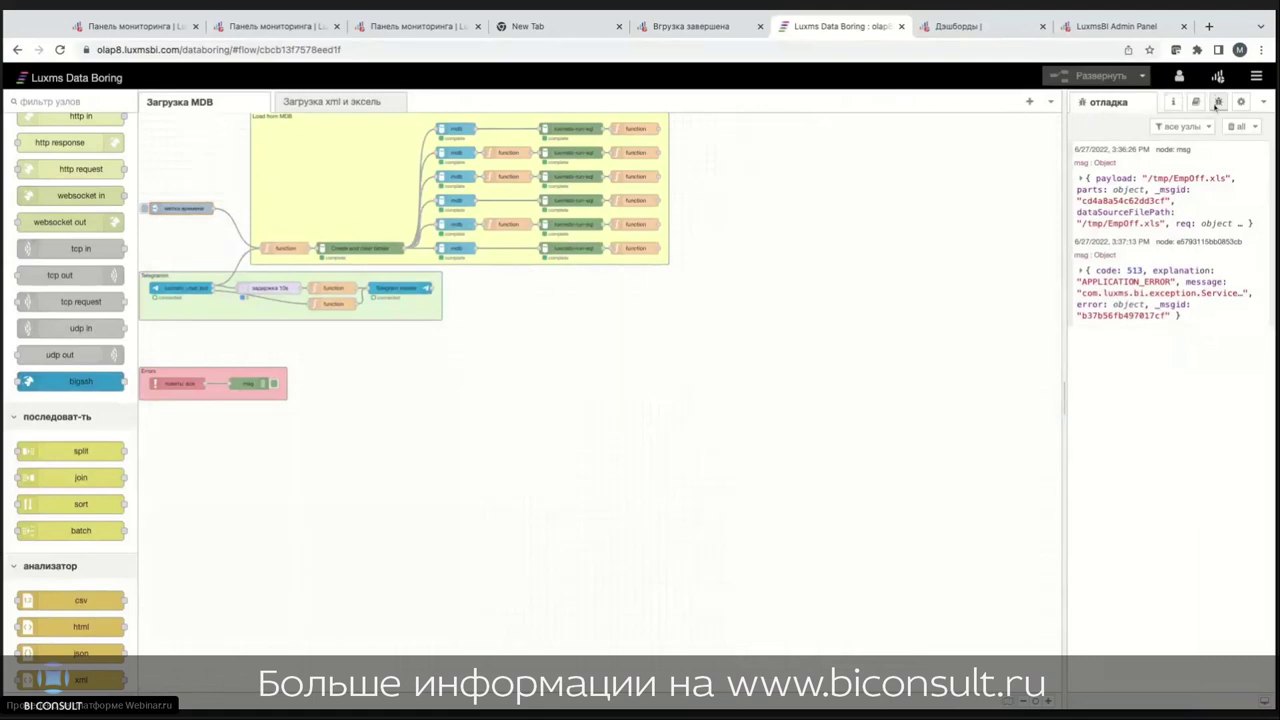
{"action": "left_click", "coordinate": [1237, 126]}
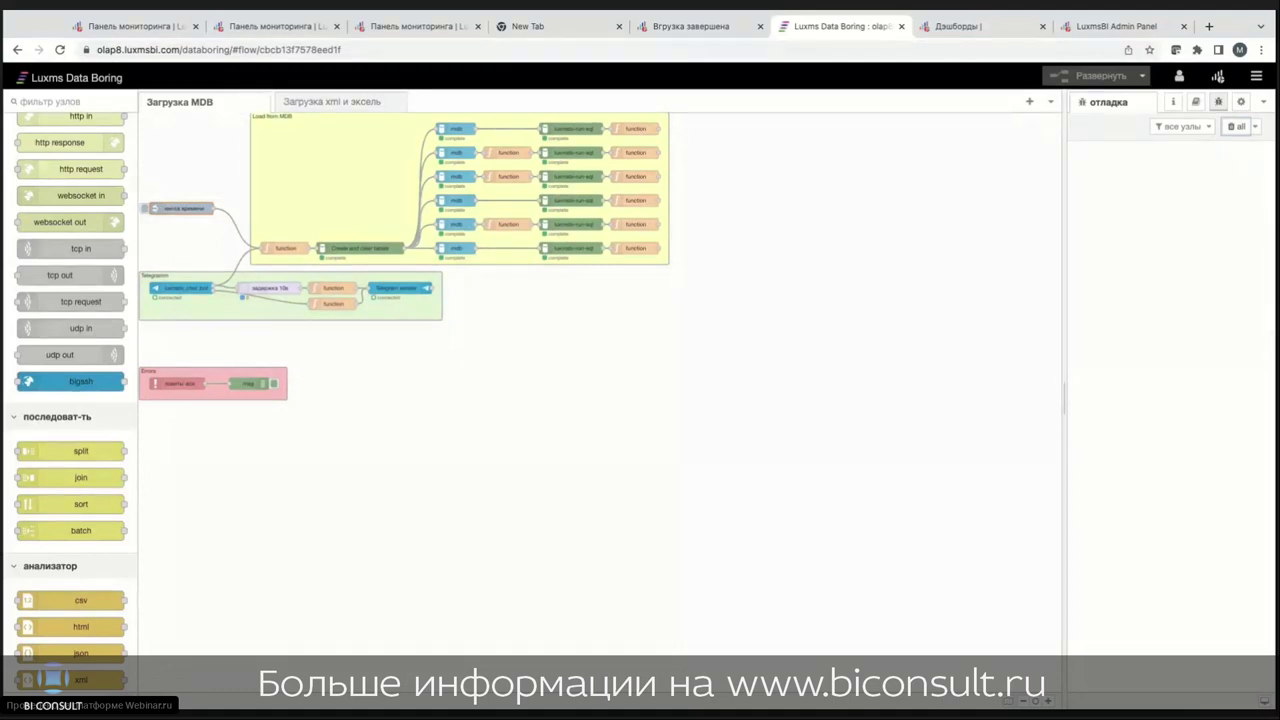
{"action": "left_click", "coordinate": [148, 209]}
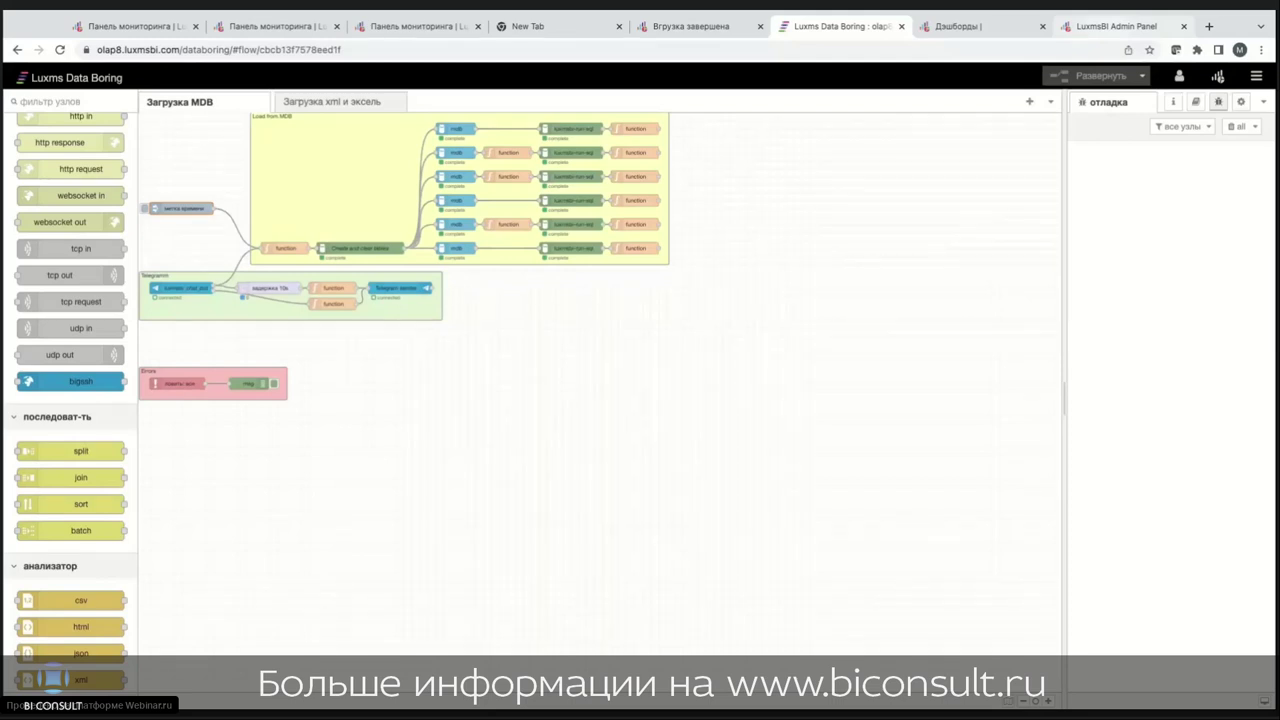
Step: Go to the cubes list in the LuxmsBI Admin Panel and start a new cube on the luxmsbi data source
{"action": "key", "text": "ctrl+9"}
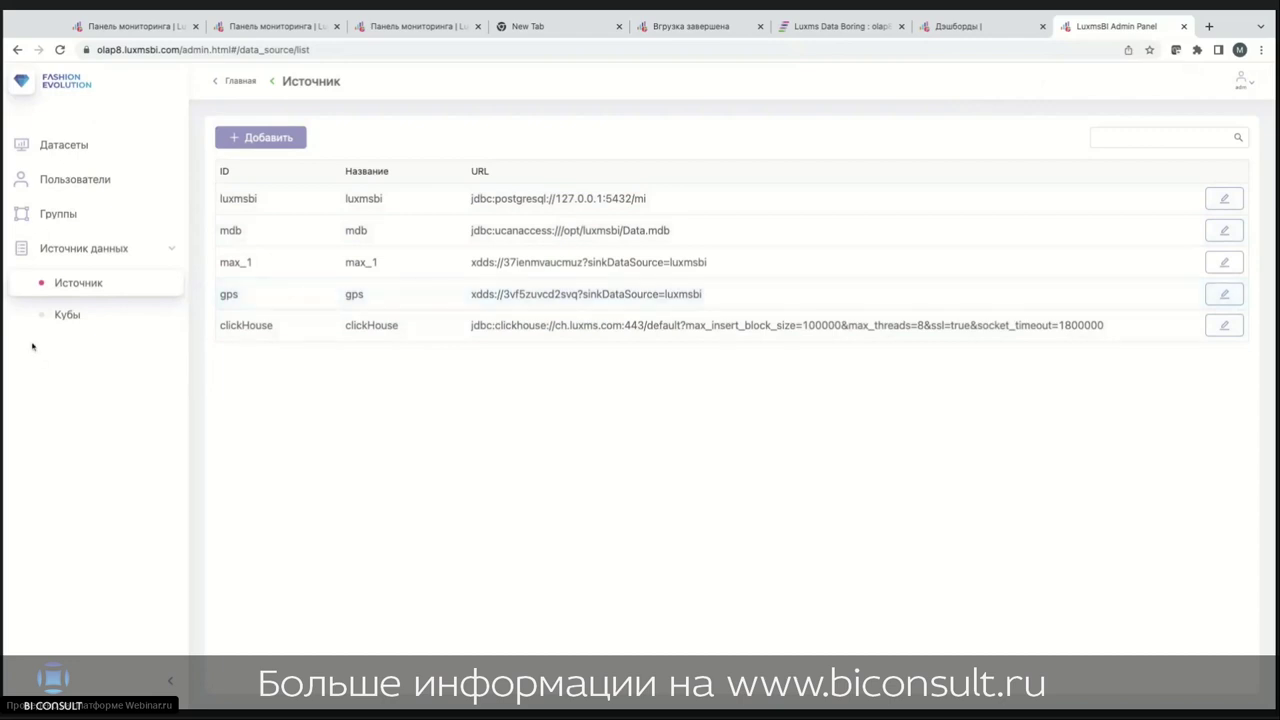
{"action": "left_click", "coordinate": [70, 316]}
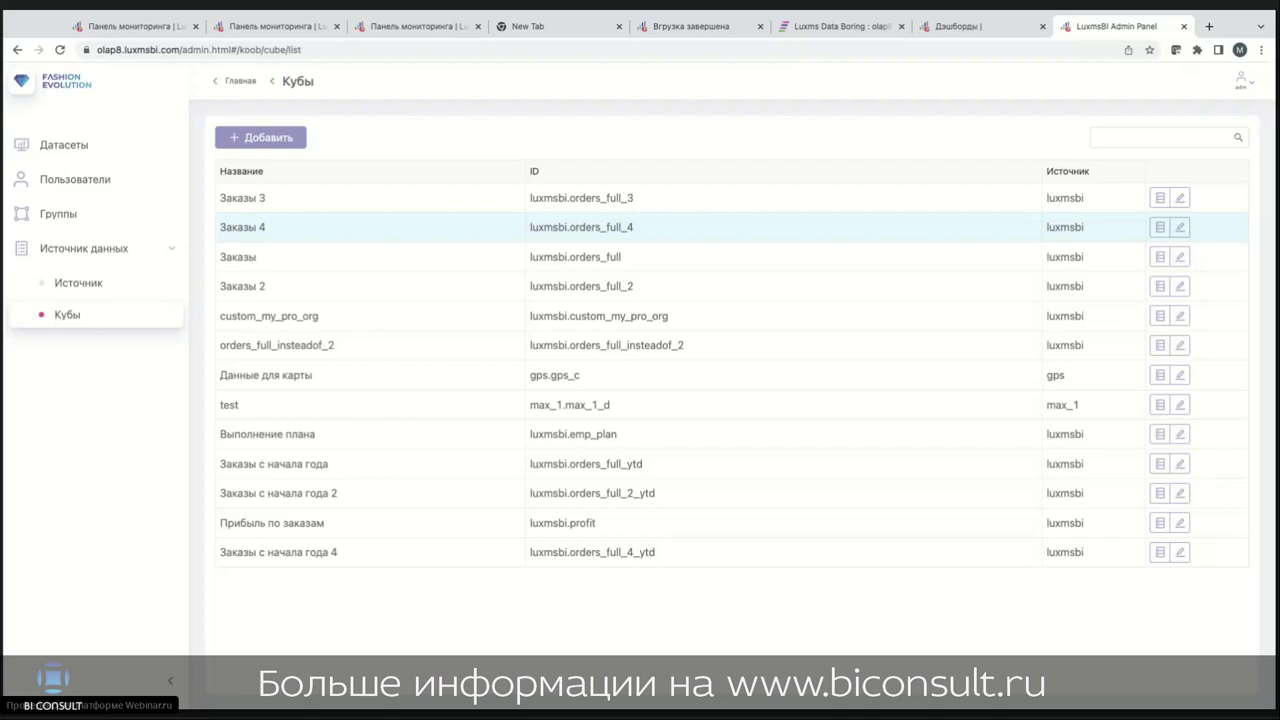
{"action": "left_click", "coordinate": [268, 137]}
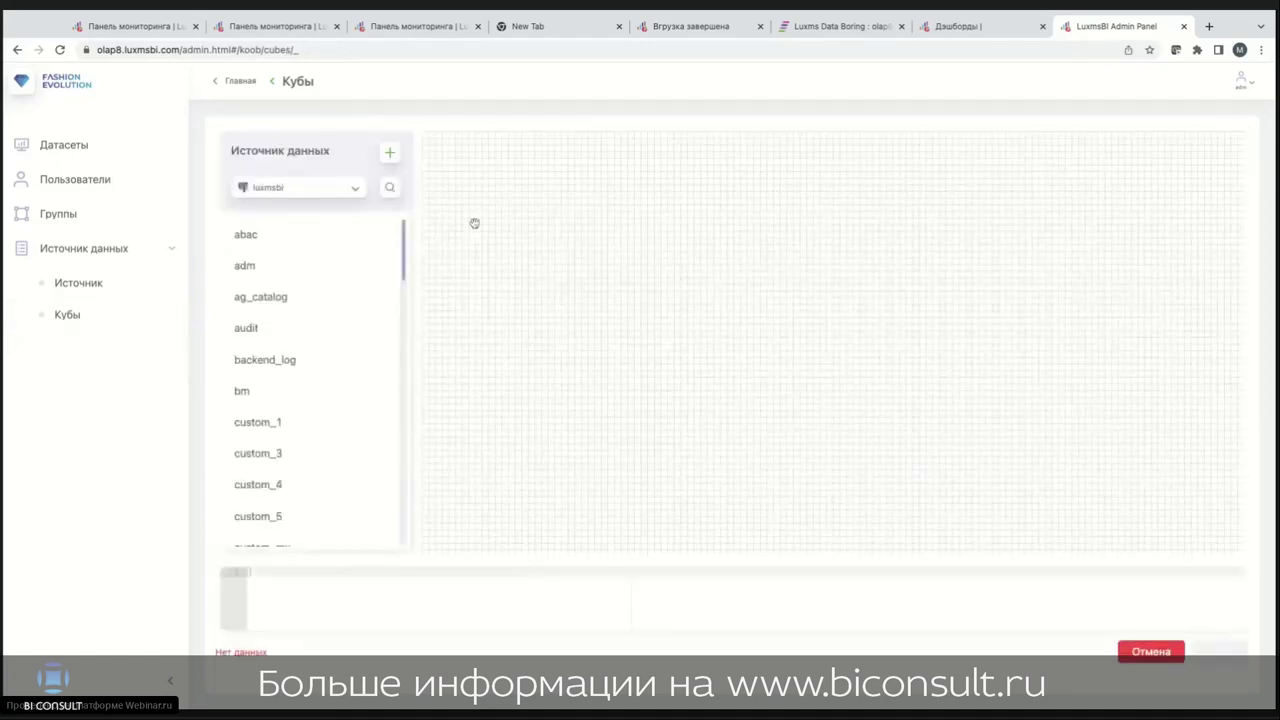
{"action": "left_click", "coordinate": [357, 190]}
{"action": "left_click", "coordinate": [358, 162]}
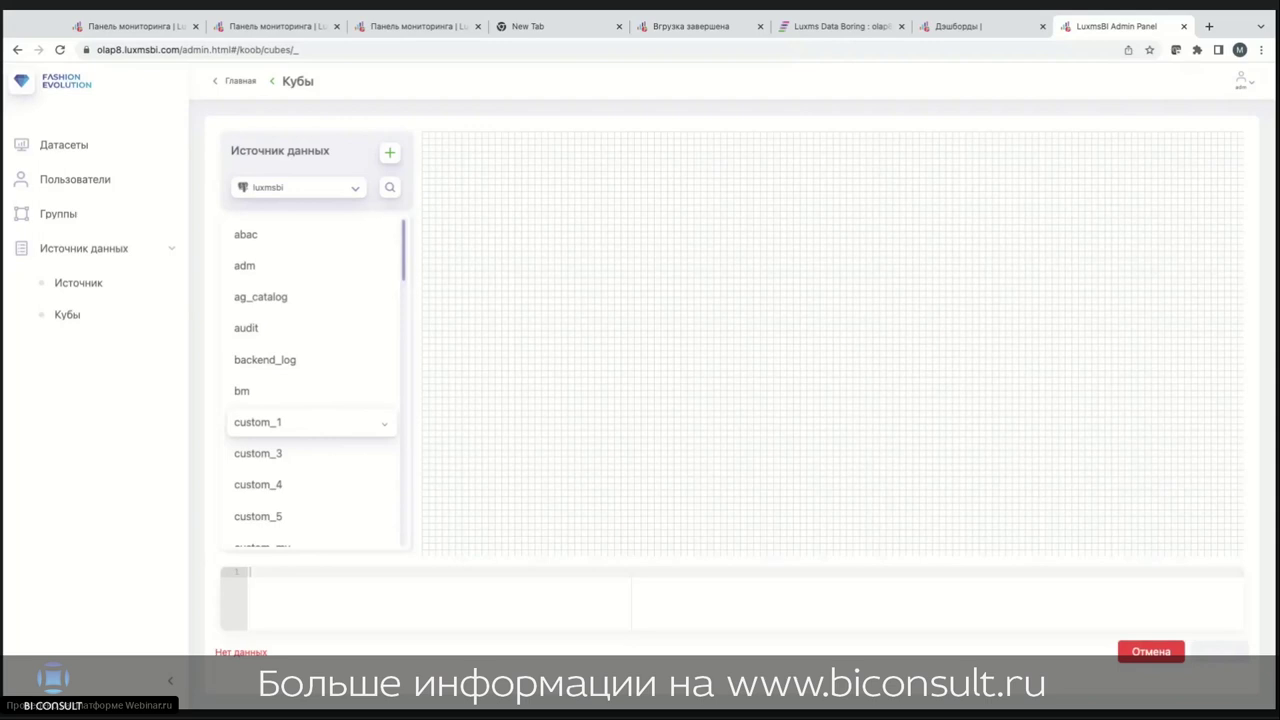
Step: Add the categories, customers, employee, office and orderdetails tables from the custom_1 schema to the cube canvas, spaced apart
{"action": "left_click", "coordinate": [386, 426]}
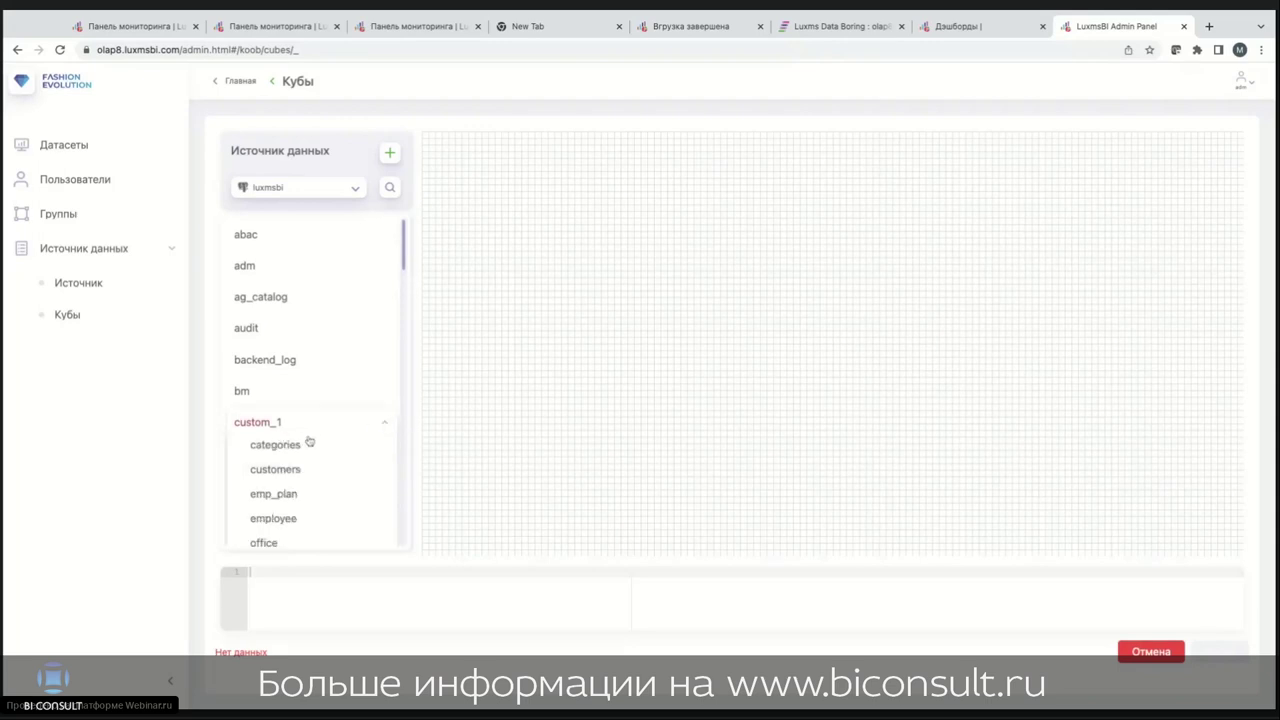
{"action": "scroll", "coordinate": [310, 442], "scroll_direction": "down", "scroll_amount": 1}
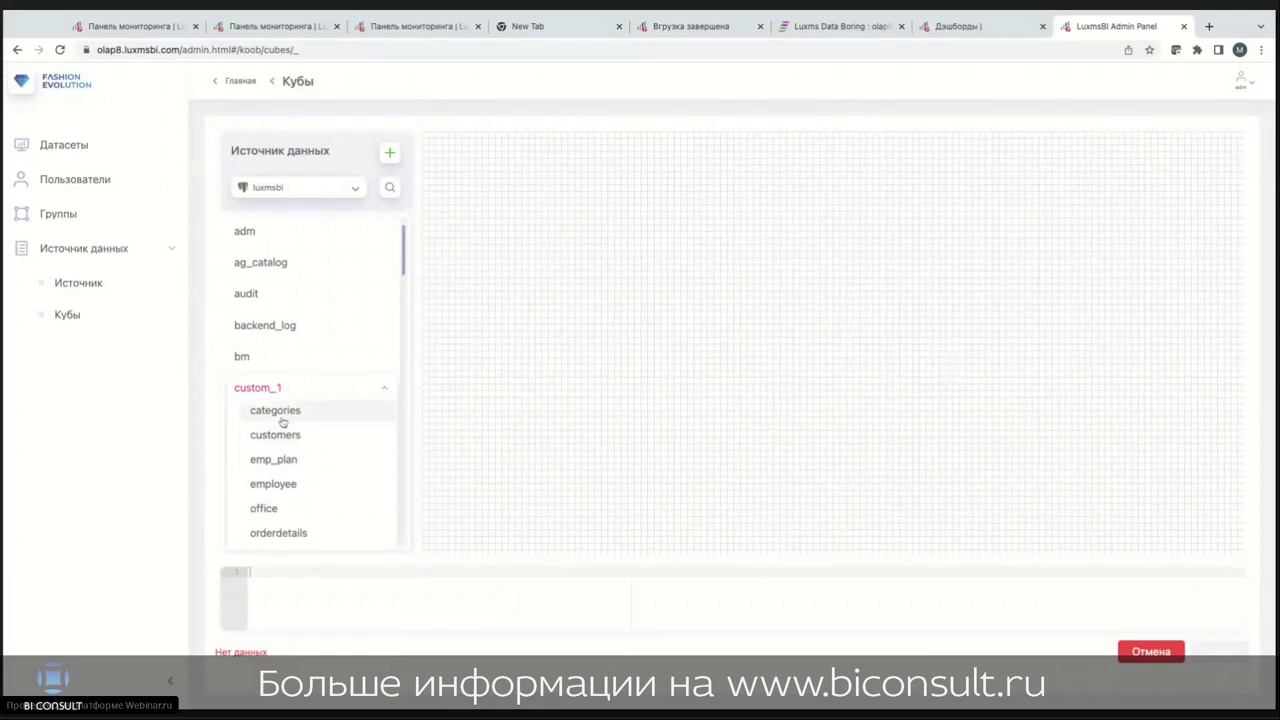
{"action": "left_click_drag", "start_coordinate": [270, 412], "coordinate": [697, 192]}
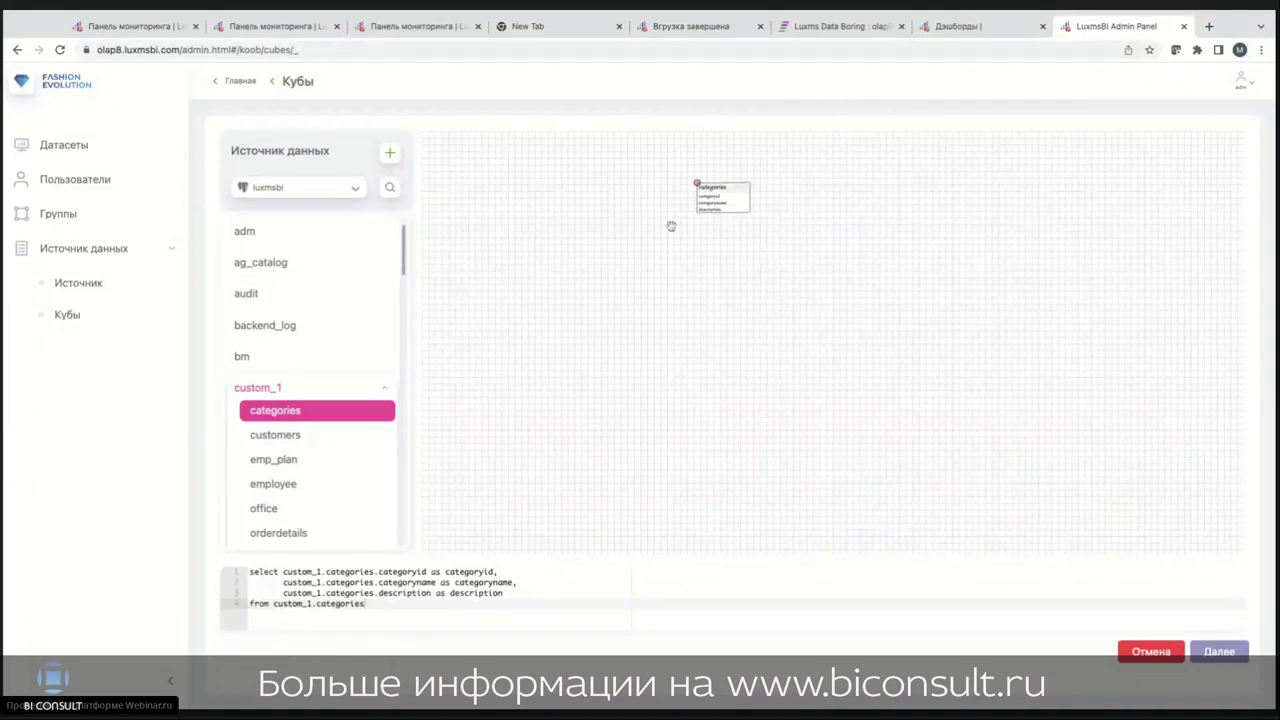
{"action": "scroll", "coordinate": [330, 390], "scroll_direction": "down", "scroll_amount": 1}
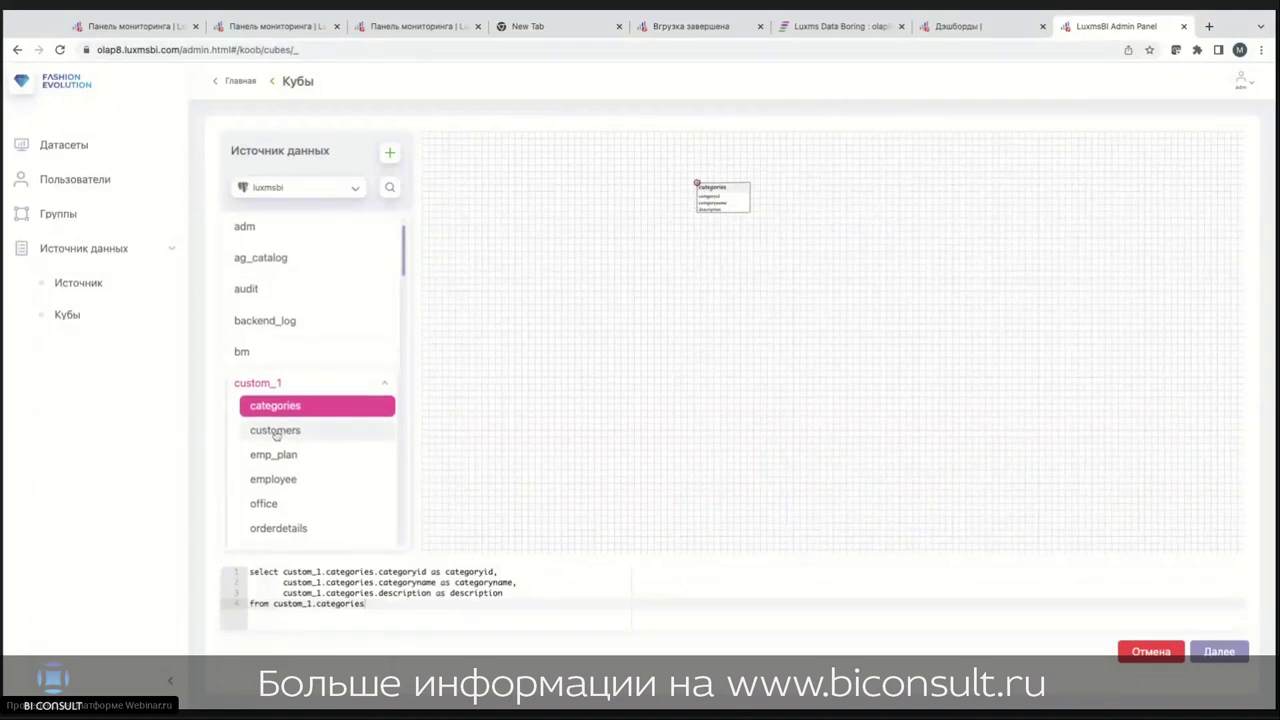
{"action": "left_click_drag", "start_coordinate": [276, 433], "coordinate": [823, 282]}
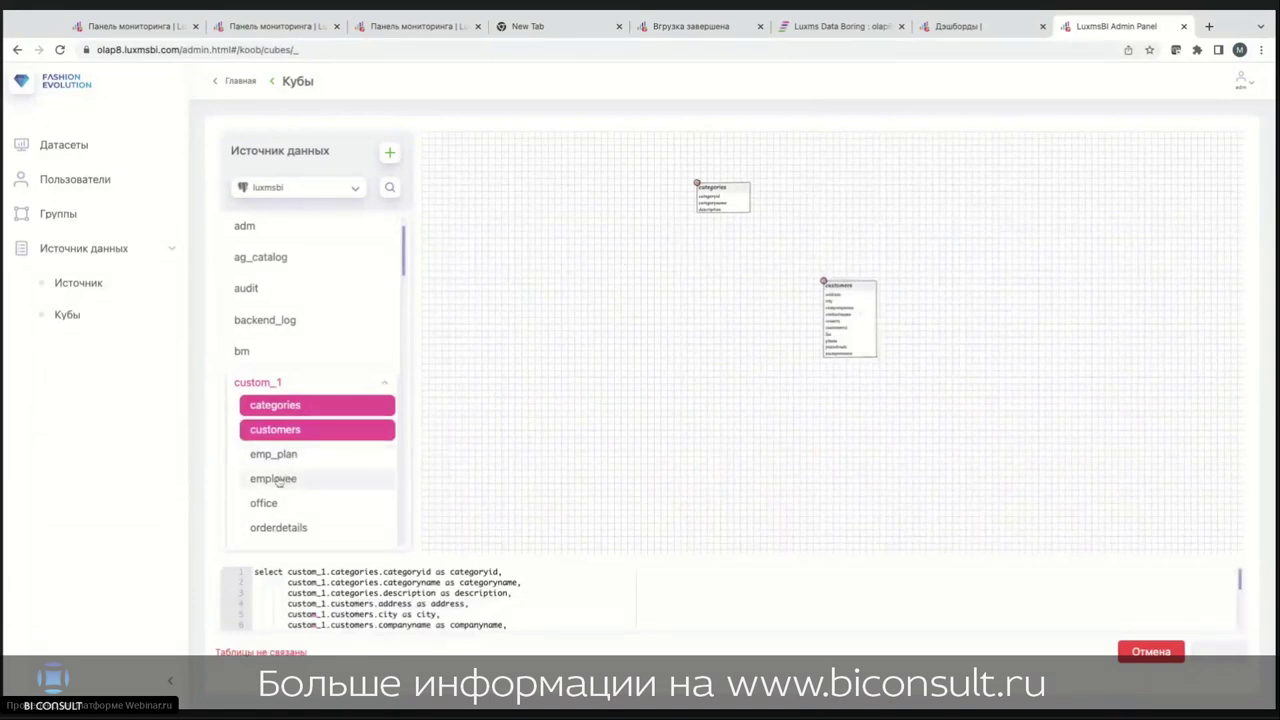
{"action": "left_click_drag", "start_coordinate": [277, 482], "coordinate": [568, 322]}
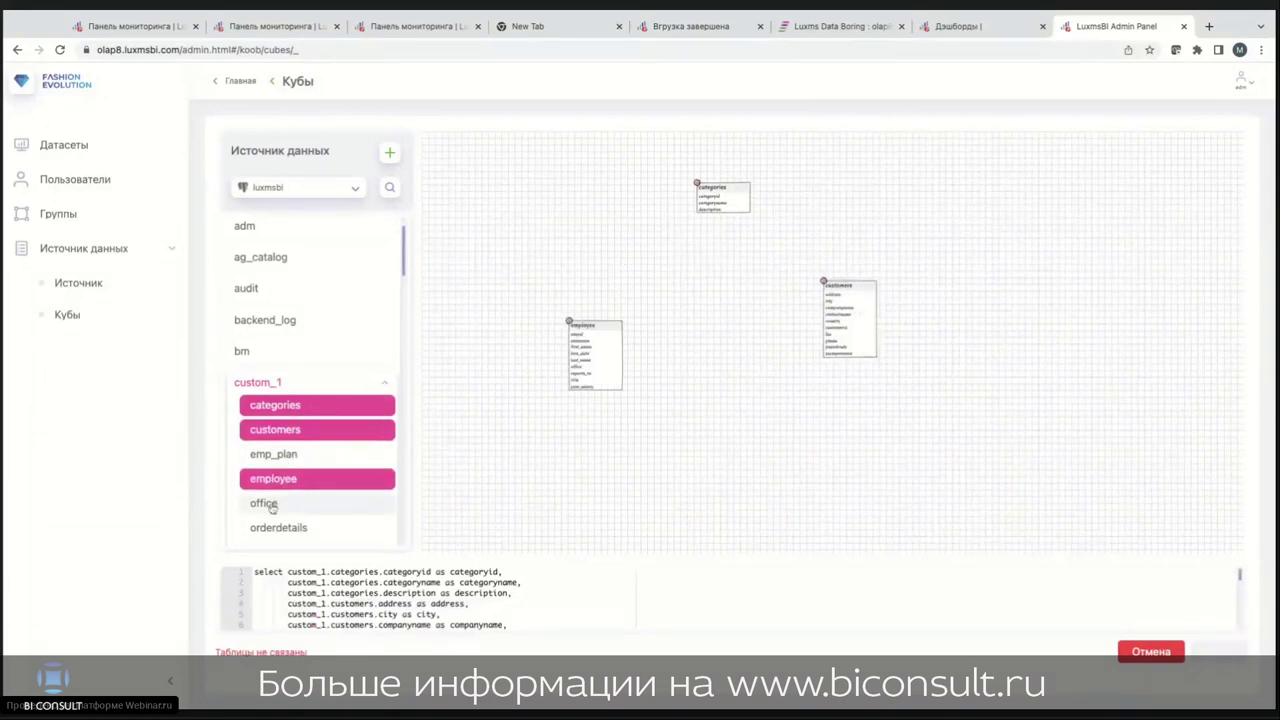
{"action": "left_click_drag", "start_coordinate": [270, 507], "coordinate": [873, 428]}
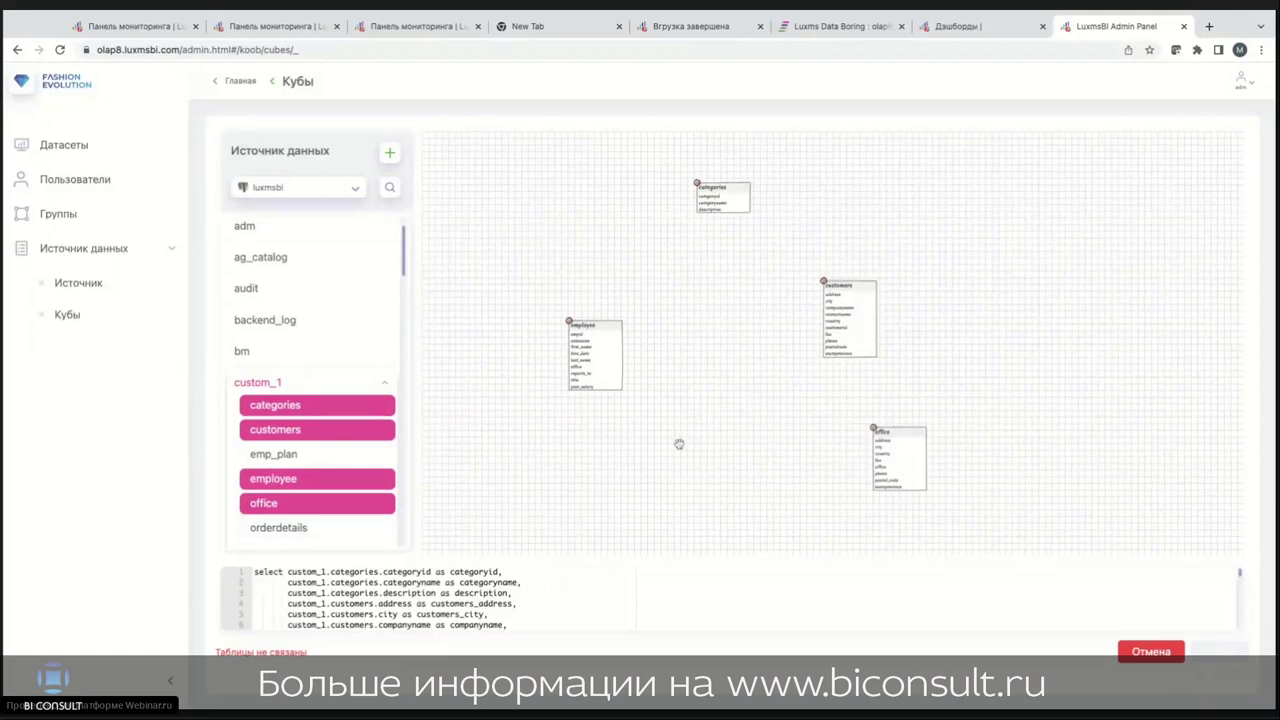
{"action": "left_click_drag", "start_coordinate": [679, 444], "coordinate": [681, 444]}
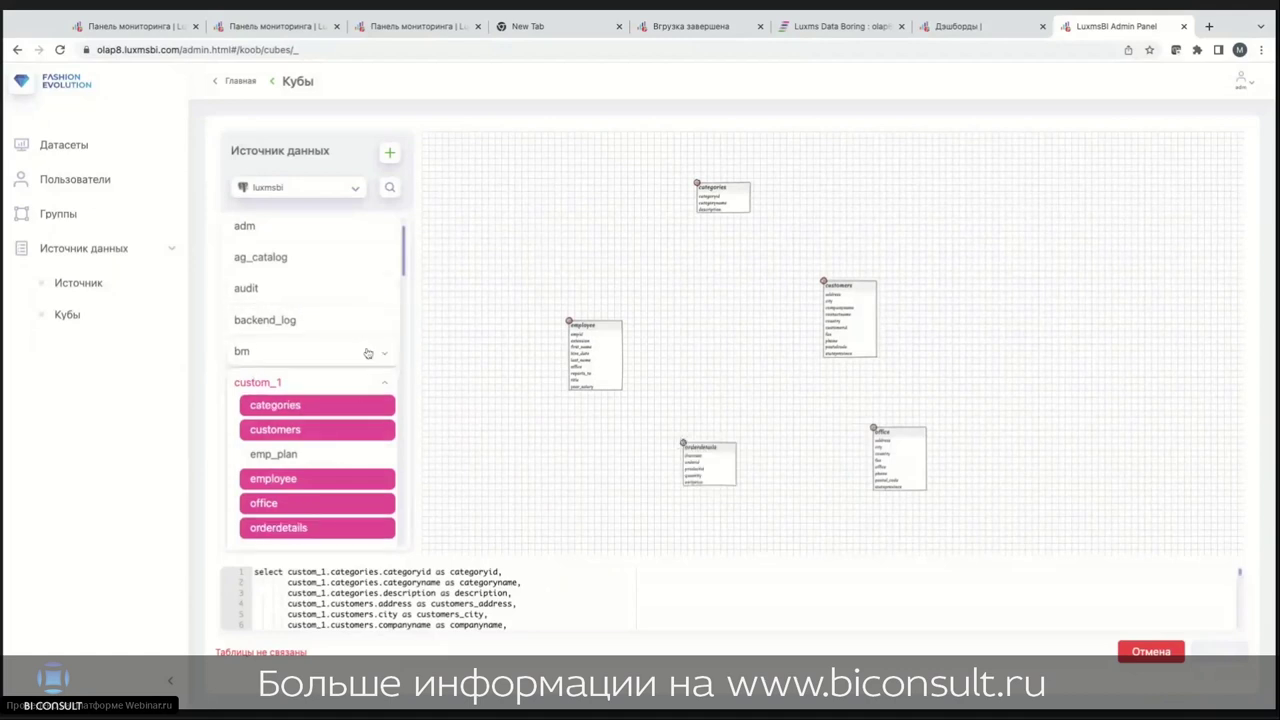
Step: Add the orders, products, shippers and suppliersxml tables from the custom_1 schema to the cube canvas
{"action": "scroll", "coordinate": [320, 440], "scroll_direction": "down", "scroll_amount": 1}
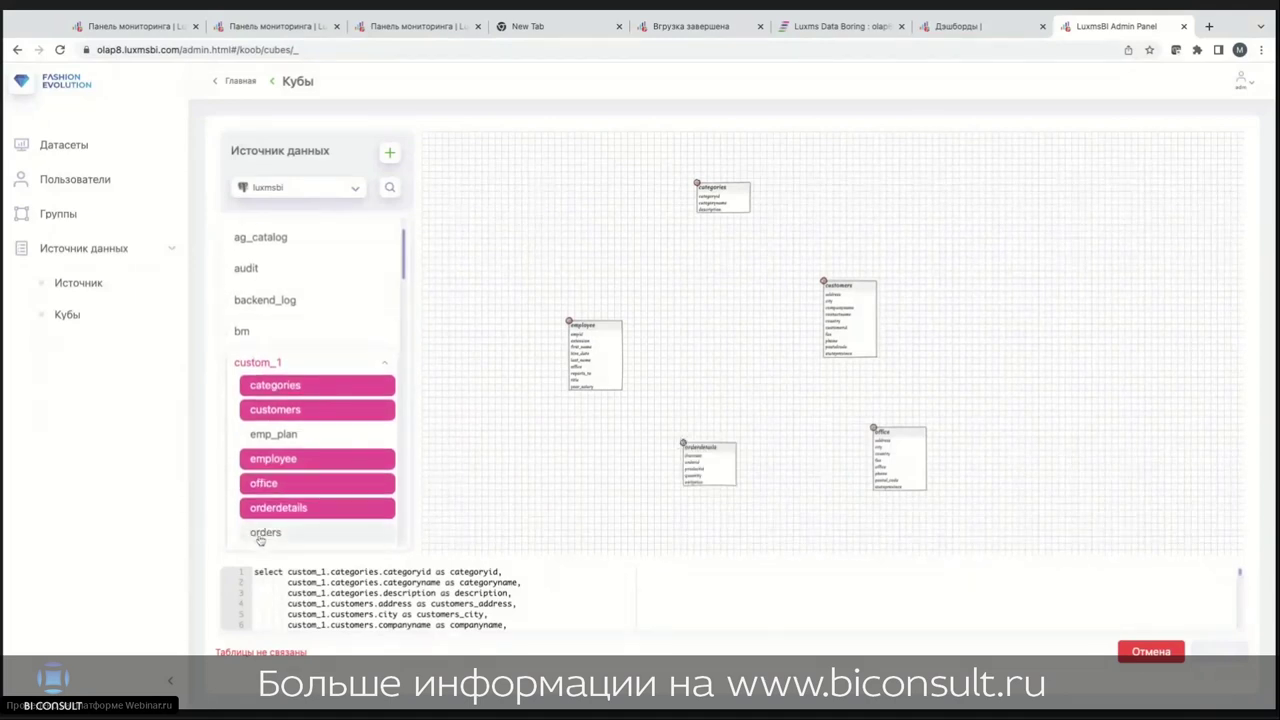
{"action": "left_click_drag", "start_coordinate": [260, 540], "coordinate": [660, 251]}
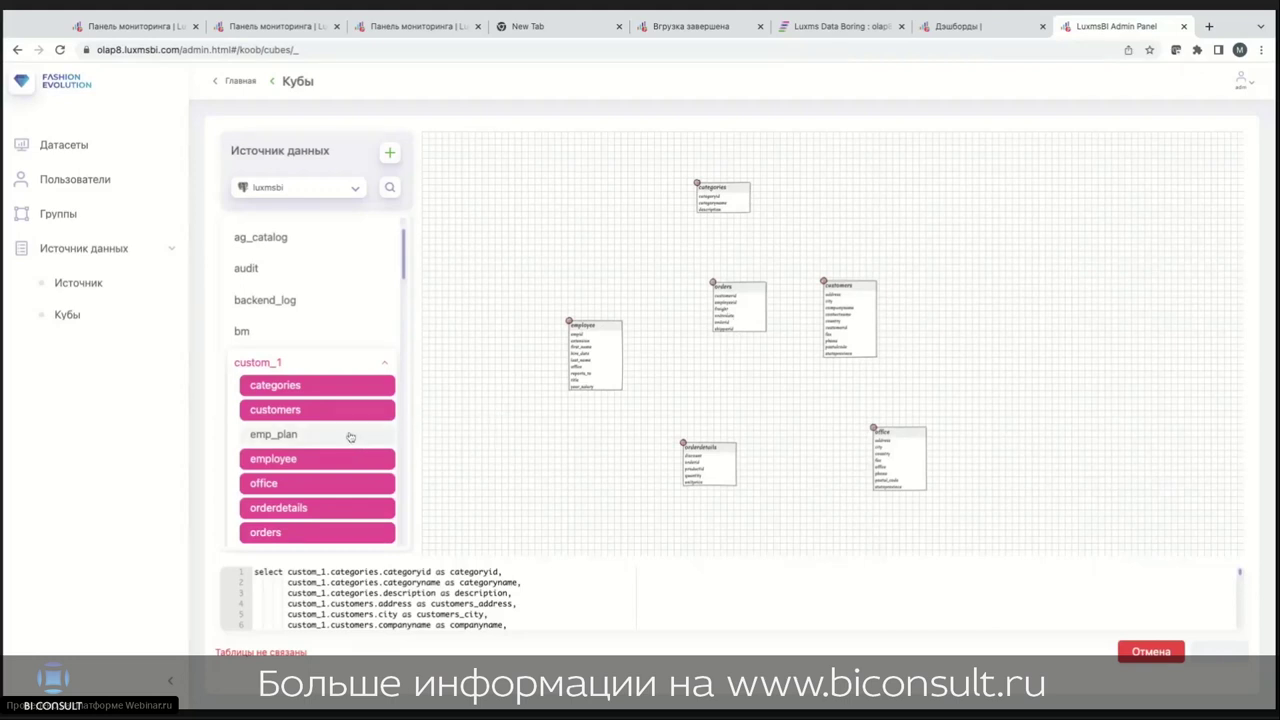
{"action": "scroll", "coordinate": [345, 445], "scroll_direction": "down", "scroll_amount": 1}
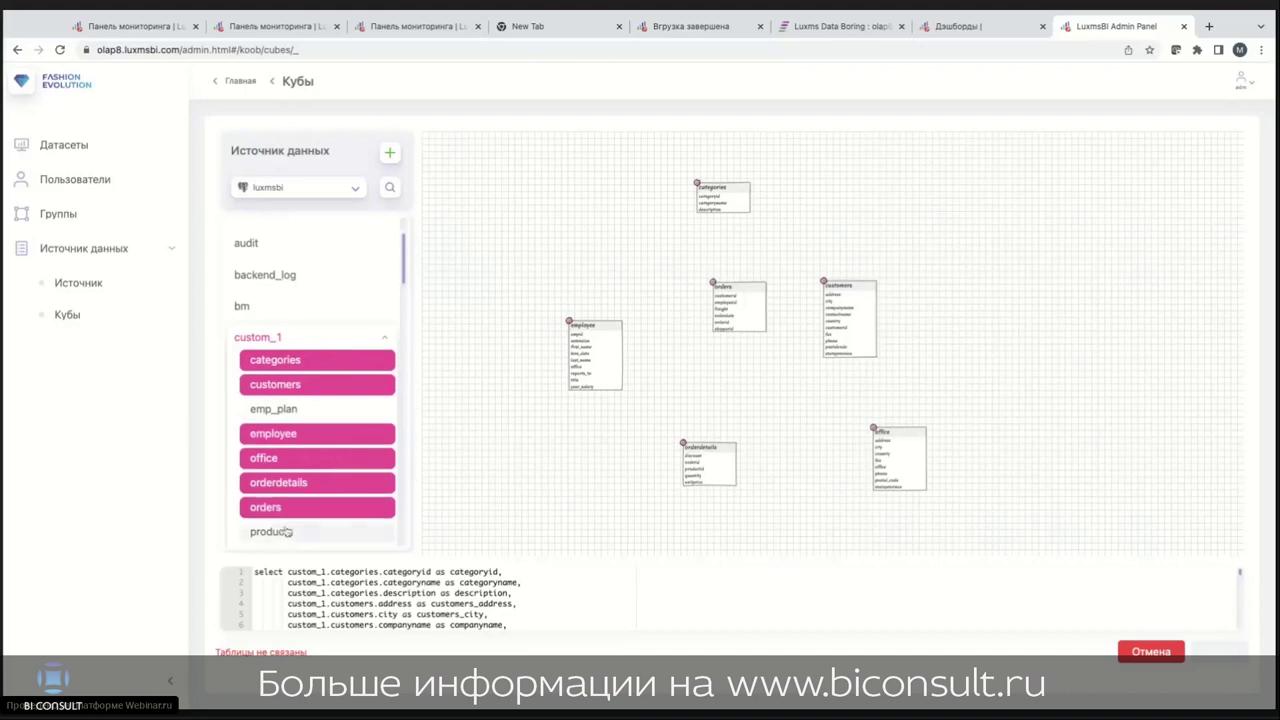
{"action": "left_click_drag", "start_coordinate": [280, 535], "coordinate": [523, 420]}
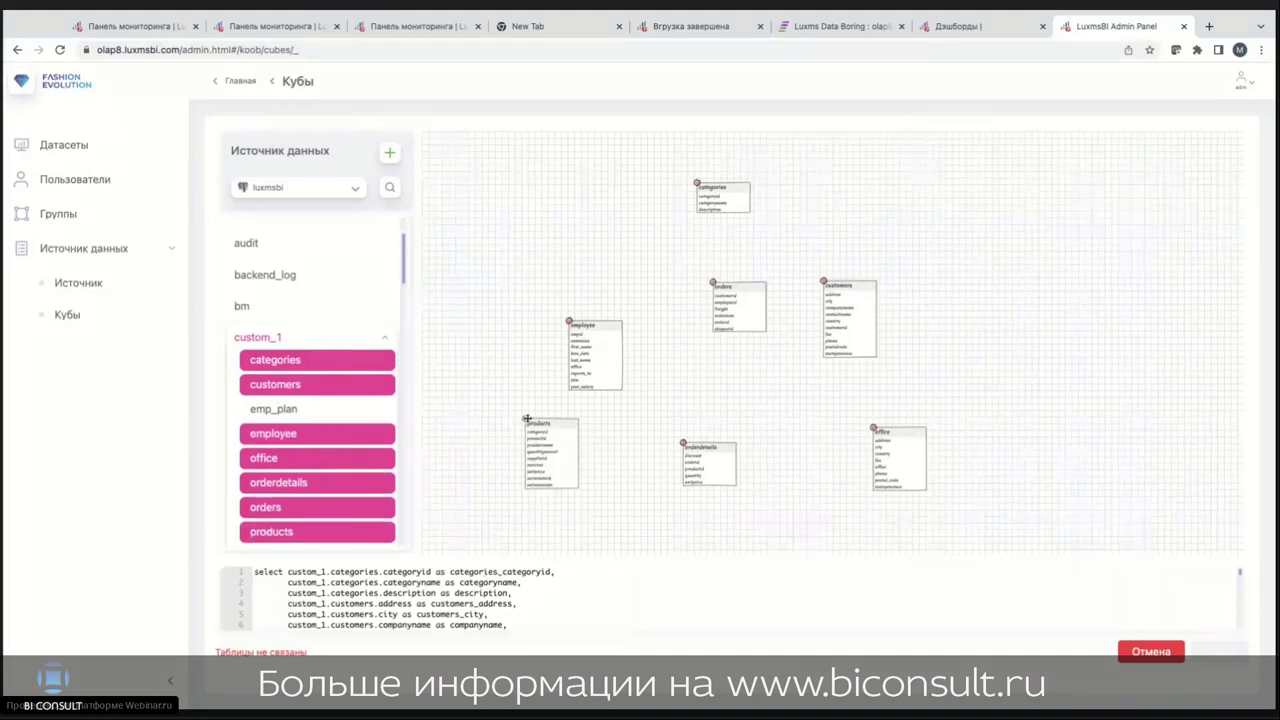
{"action": "left_click", "coordinate": [334, 436]}
{"action": "scroll", "coordinate": [336, 448], "scroll_direction": "down", "scroll_amount": 1}
{"action": "scroll", "coordinate": [336, 447], "scroll_direction": "down", "scroll_amount": 1}
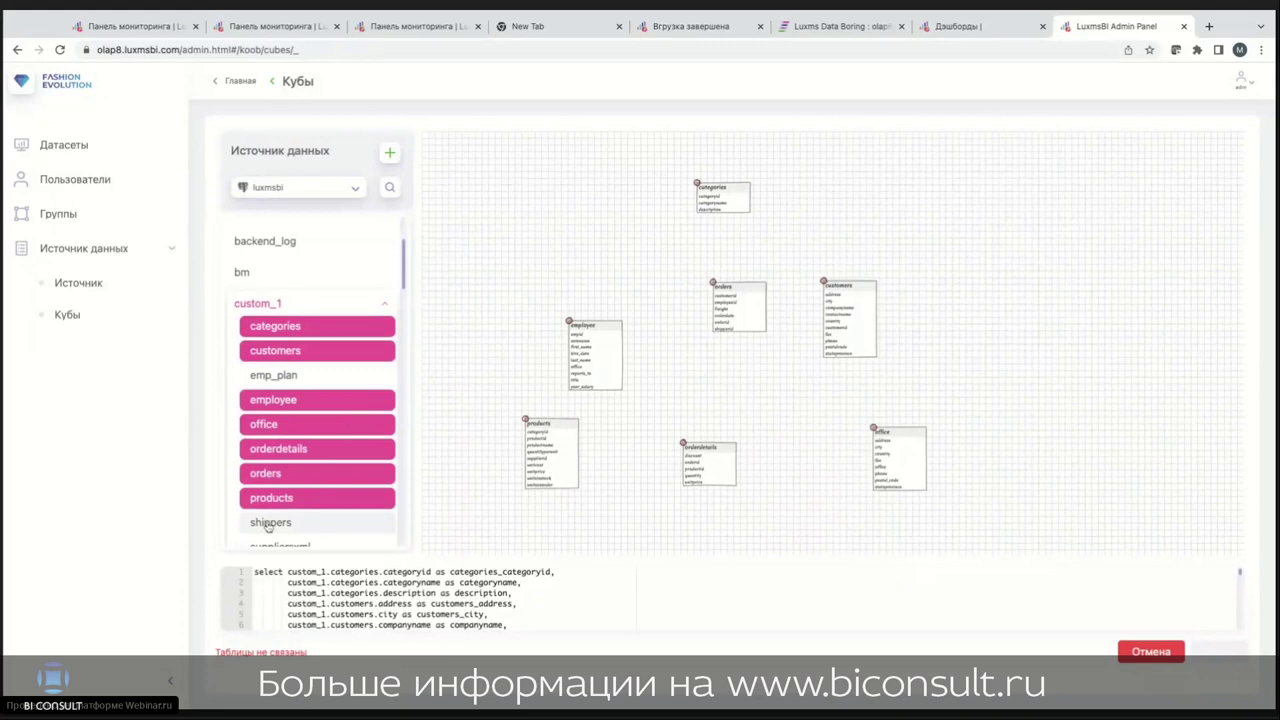
{"action": "left_click_drag", "start_coordinate": [268, 527], "coordinate": [1011, 341]}
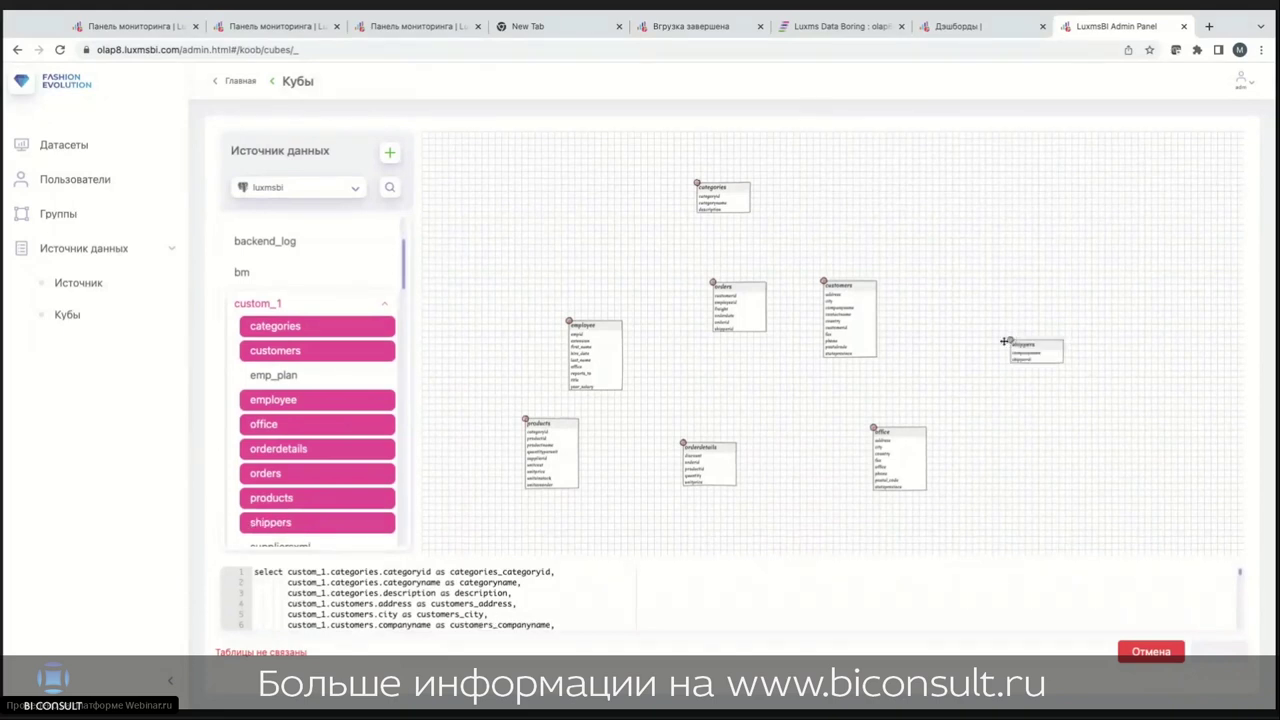
{"action": "scroll", "coordinate": [330, 405], "scroll_direction": "down", "scroll_amount": 1}
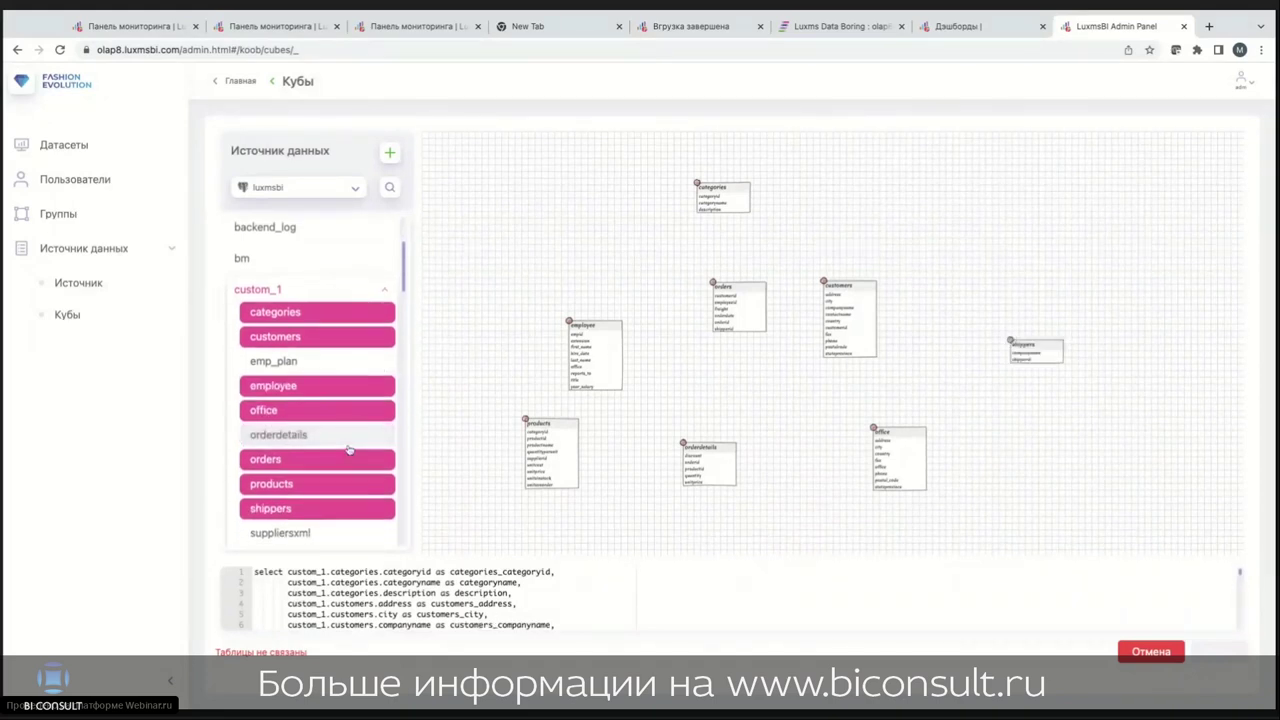
{"action": "scroll", "coordinate": [335, 480], "scroll_direction": "up", "scroll_amount": 1}
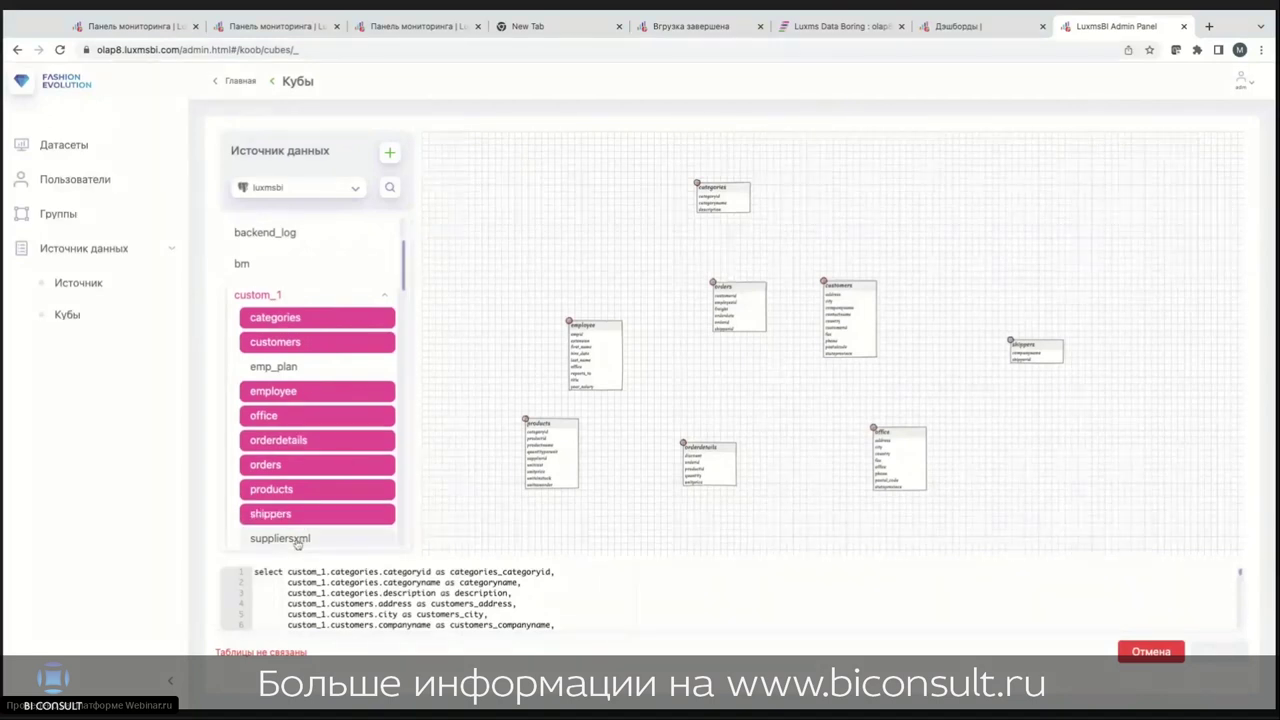
{"action": "left_click_drag", "start_coordinate": [297, 543], "coordinate": [778, 384]}
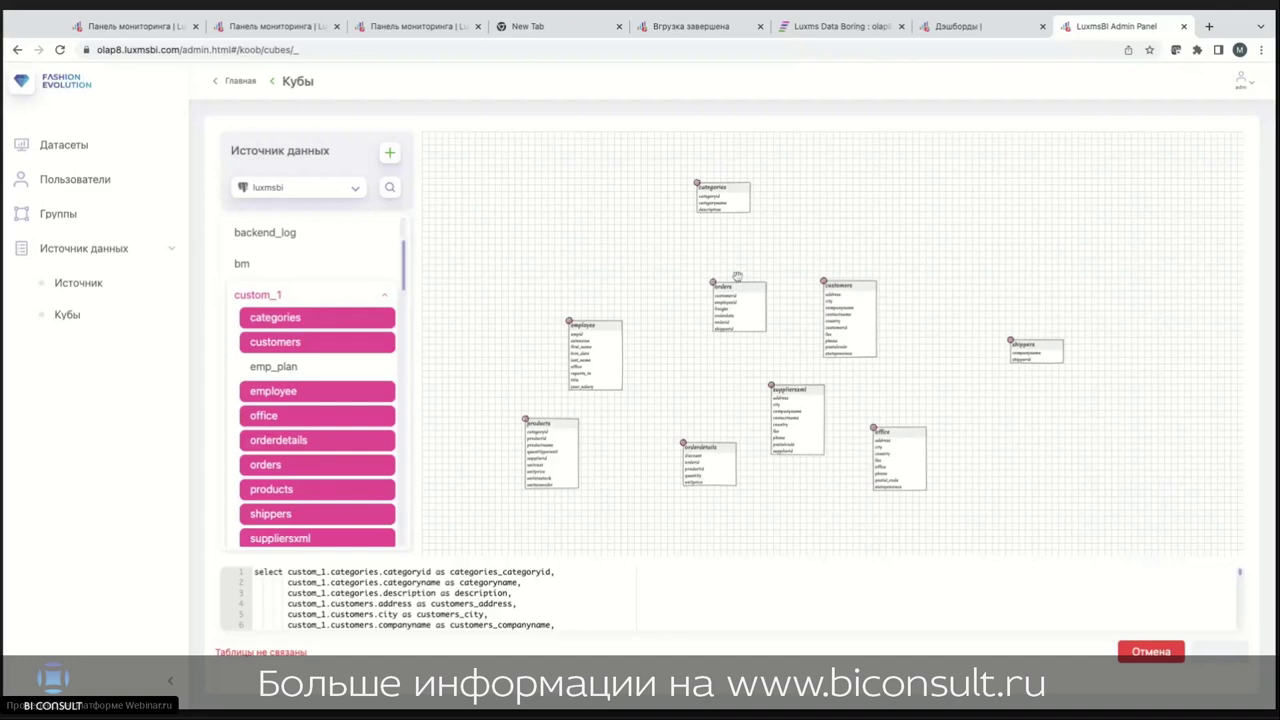
Step: Space out the orders and employee tables and link empid in employee to employeeid in orders
{"action": "left_click_drag", "start_coordinate": [741, 288], "coordinate": [710, 277]}
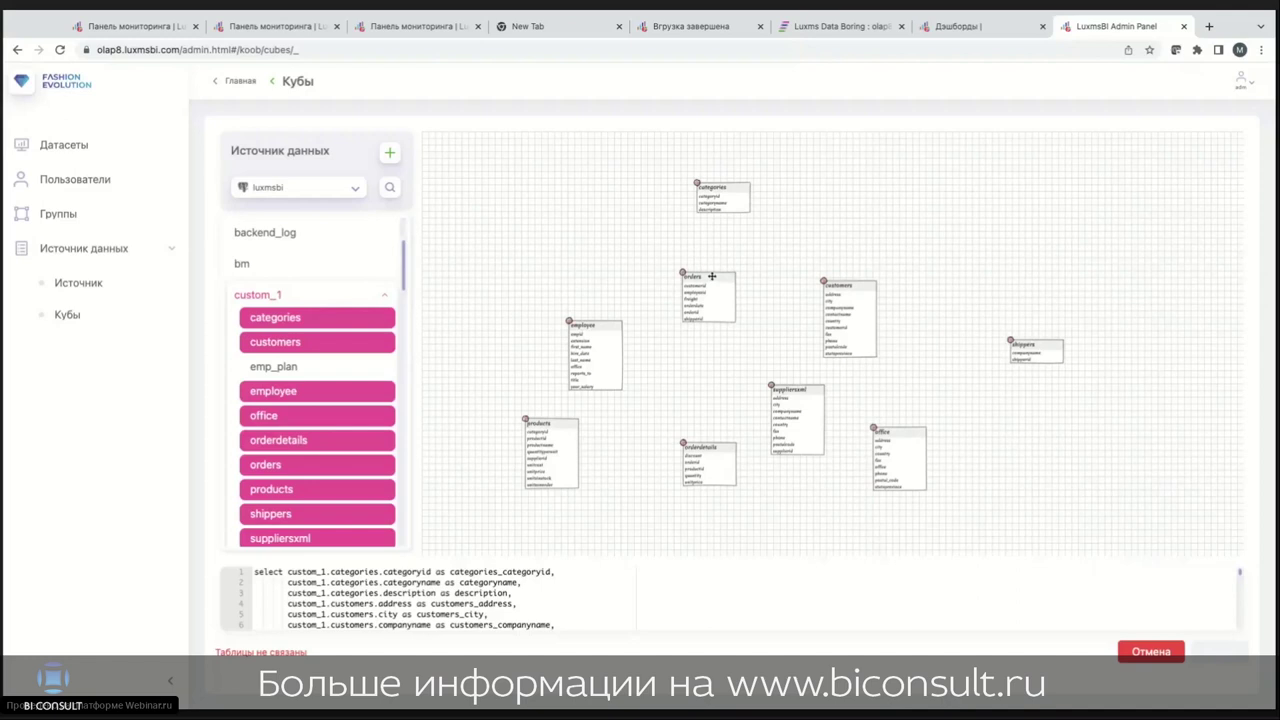
{"action": "left_click_drag", "start_coordinate": [599, 327], "coordinate": [574, 183]}
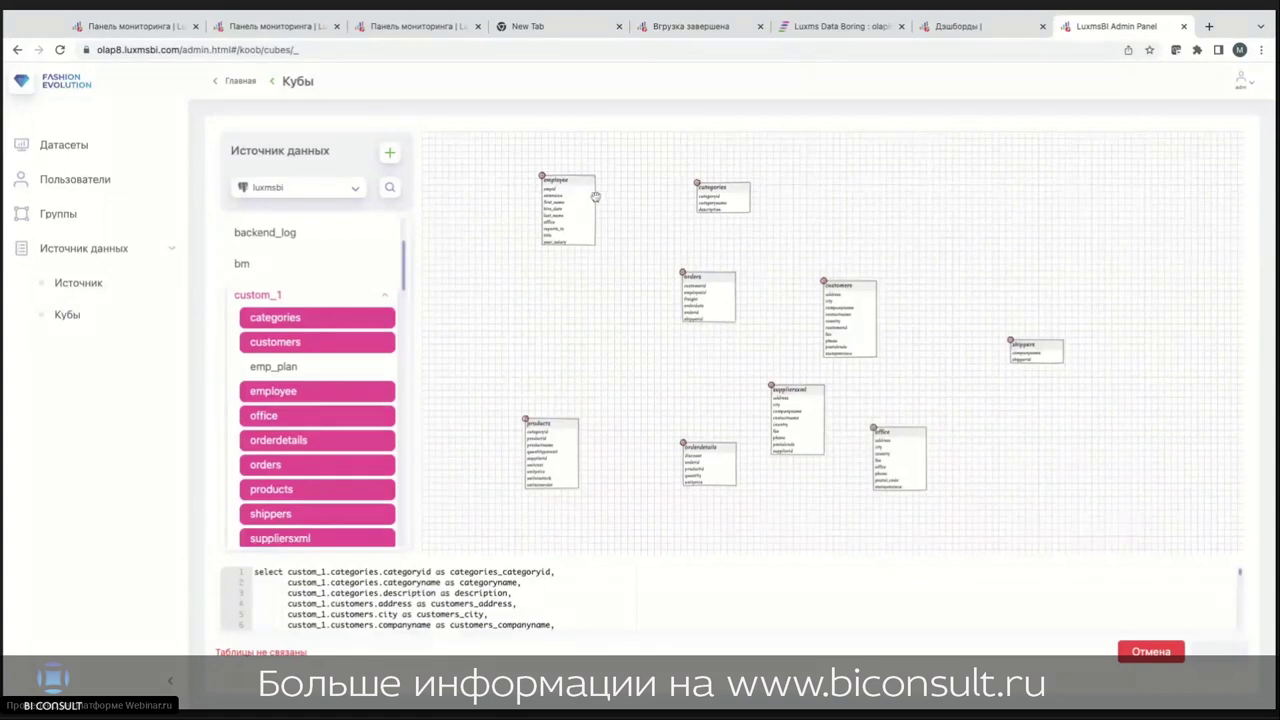
{"action": "scroll", "coordinate": [612, 234], "scroll_direction": "up", "scroll_amount": 3}
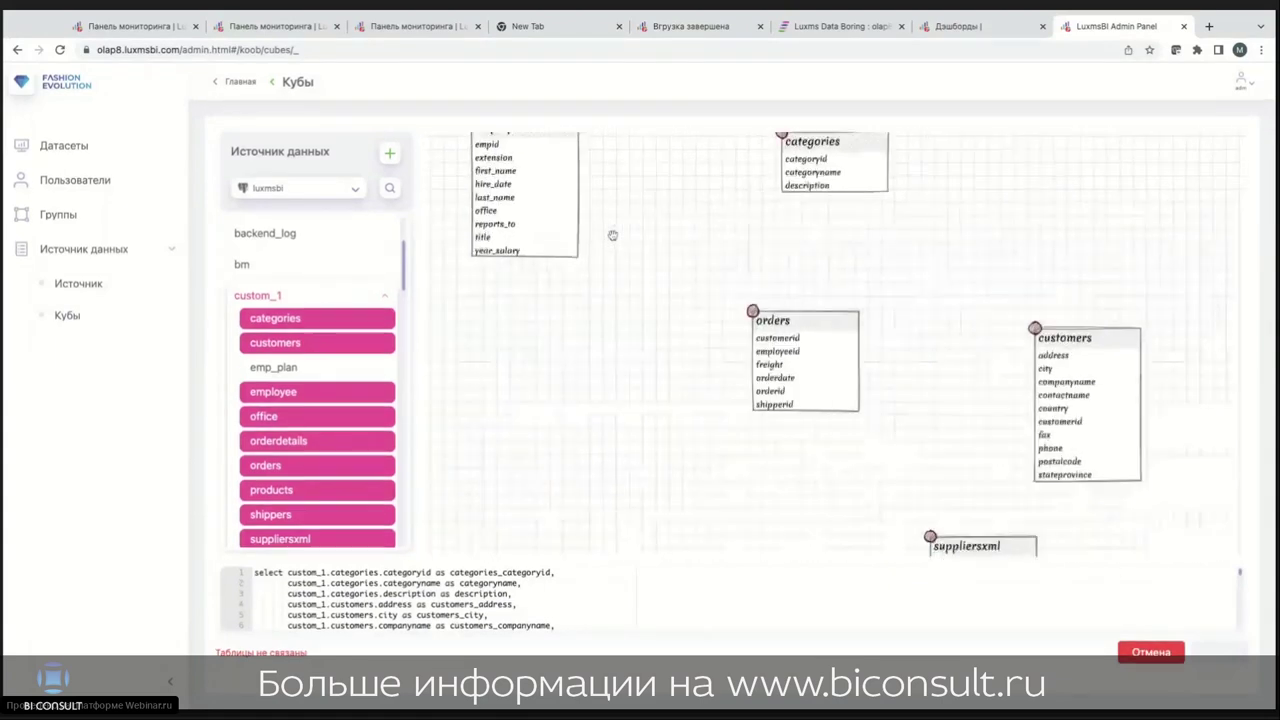
{"action": "left_click", "coordinate": [505, 145]}
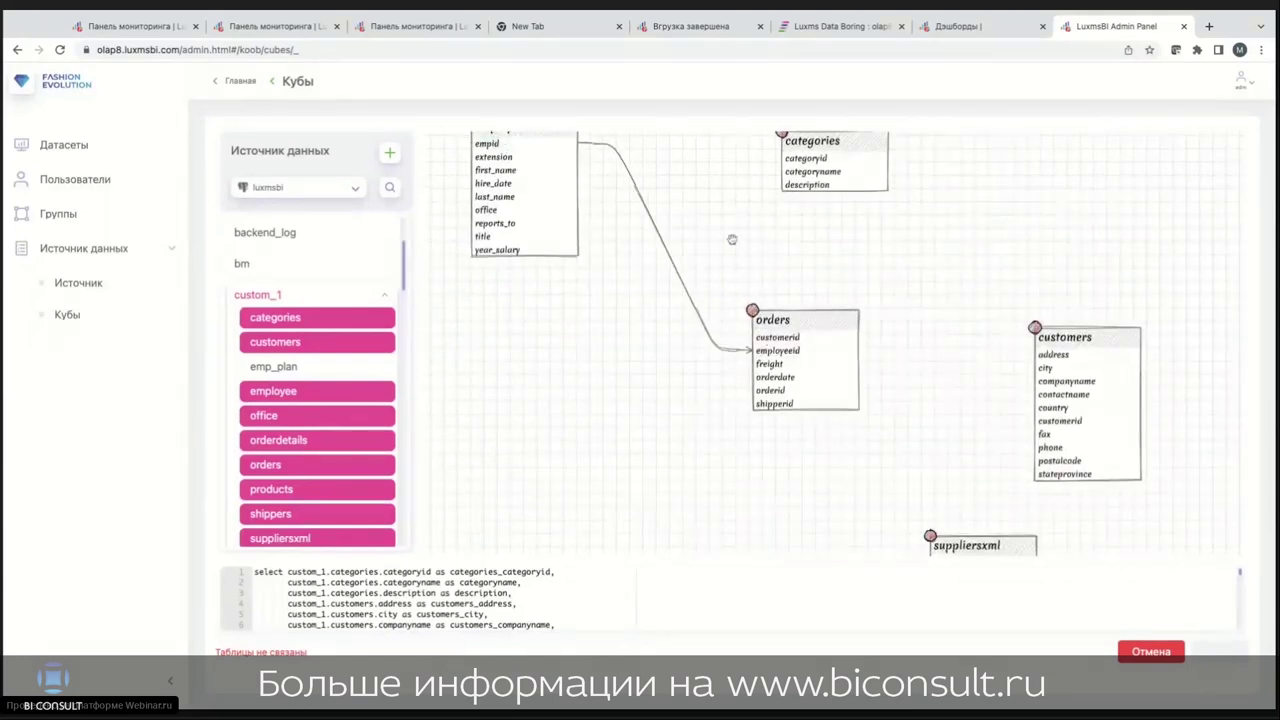
Step: Link customerid in customers to customerid in orders, and link the office field of the office table, moved above customers, to office in employee
{"action": "scroll", "coordinate": [829, 233], "scroll_direction": "down", "scroll_amount": 2}
{"action": "scroll", "coordinate": [829, 233], "scroll_direction": "down", "scroll_amount": 3}
{"action": "scroll", "coordinate": [835, 240], "scroll_direction": "up", "scroll_amount": 3}
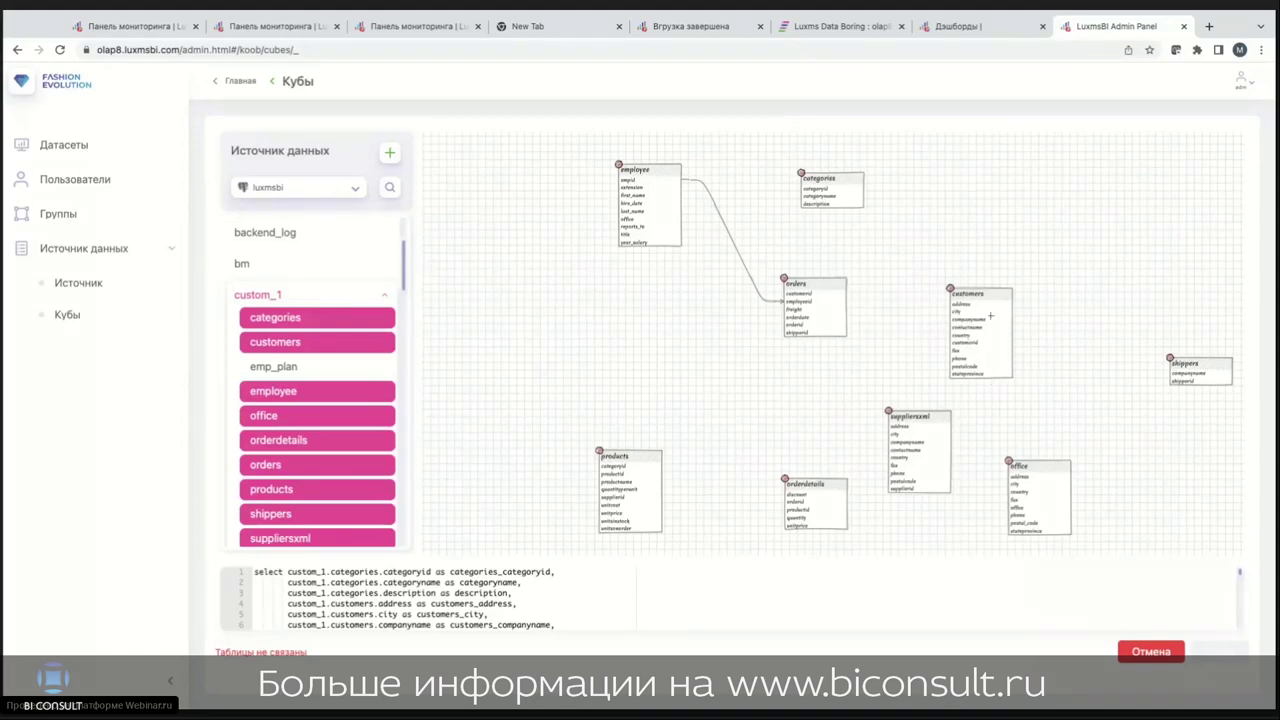
{"action": "left_click_drag", "start_coordinate": [958, 343], "coordinate": [820, 294]}
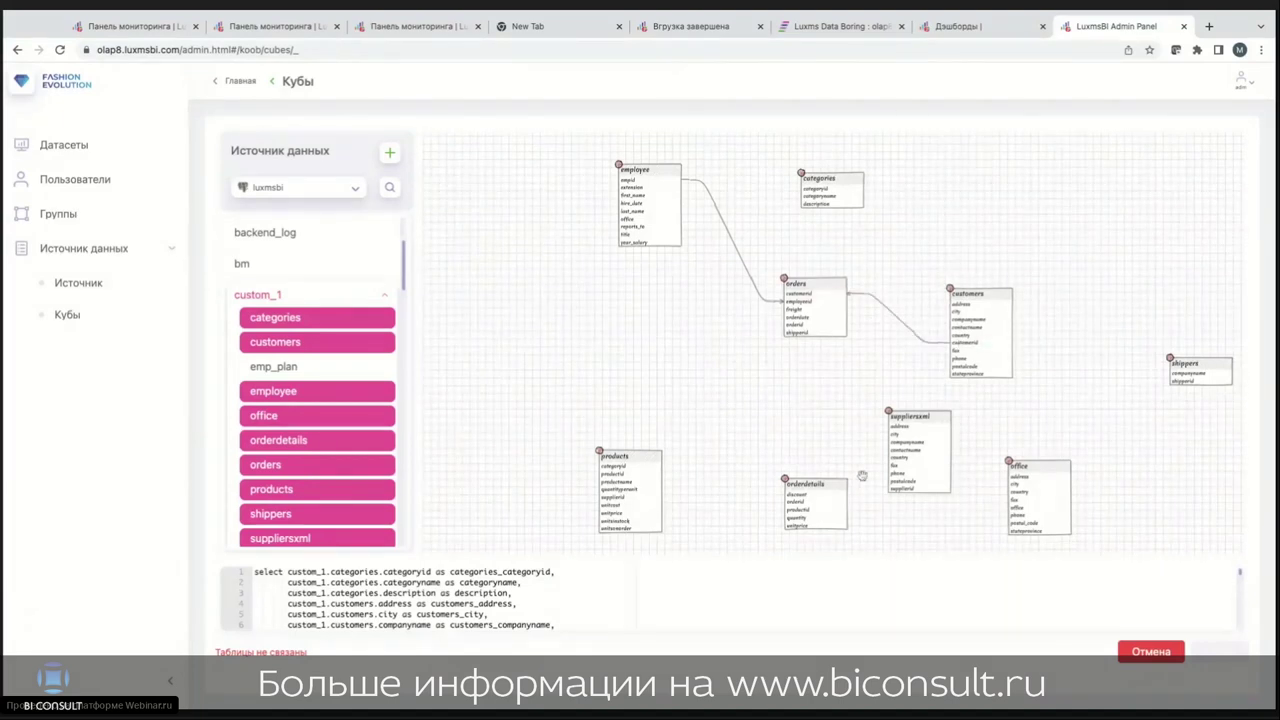
{"action": "left_click_drag", "start_coordinate": [1034, 466], "coordinate": [964, 156]}
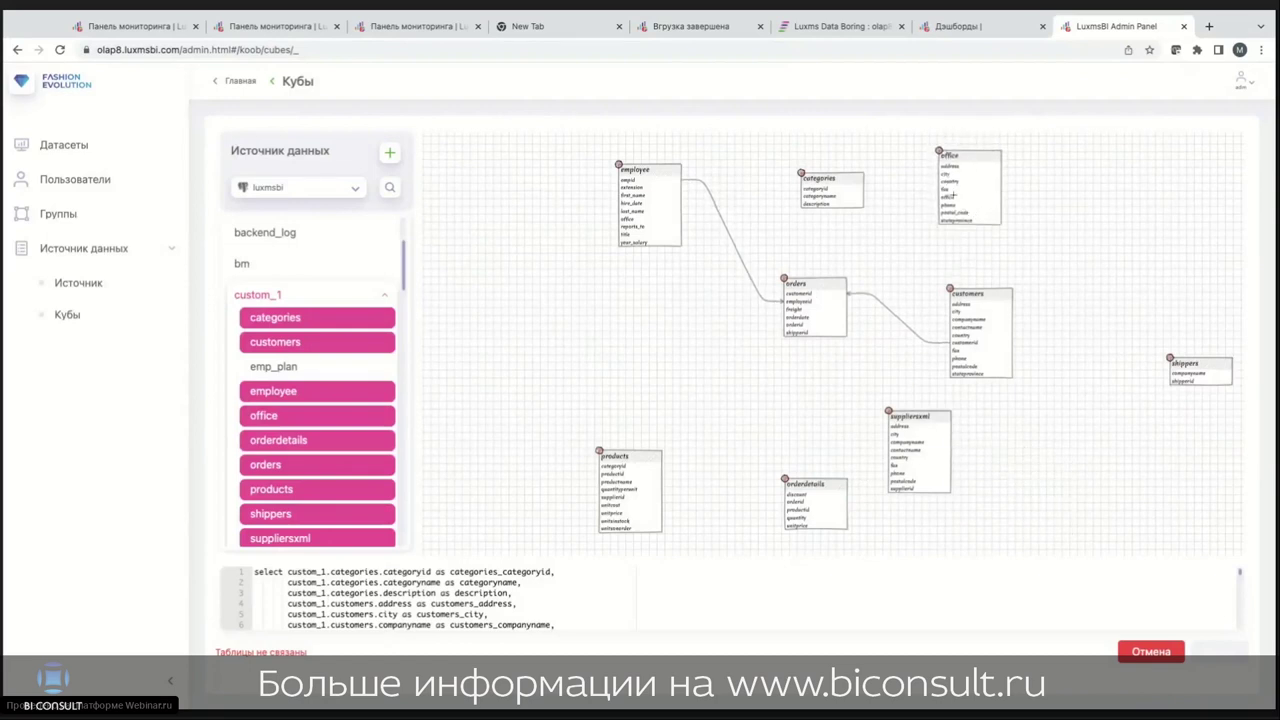
{"action": "left_click_drag", "start_coordinate": [946, 197], "coordinate": [665, 213]}
Step: Move the orderdetails table closer to orders and link orderid in orders to orderid in orderdetails
{"action": "left_click_drag", "start_coordinate": [849, 531], "coordinate": [772, 425]}
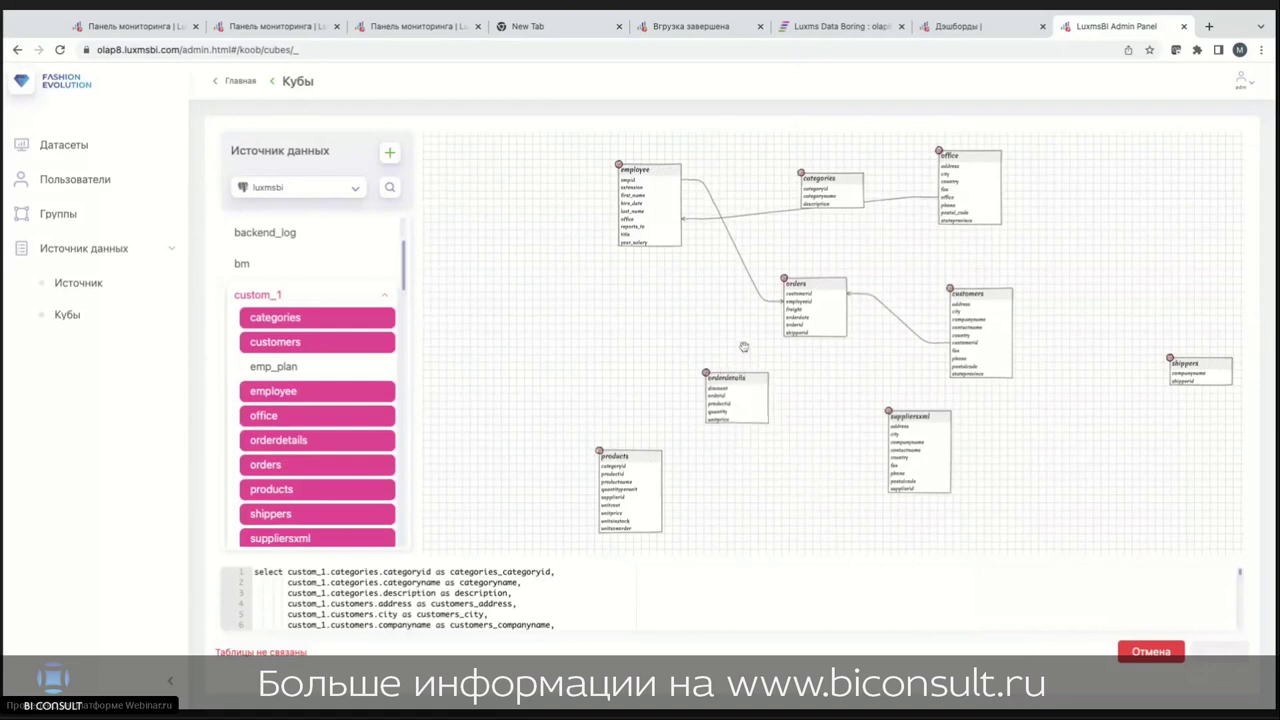
{"action": "scroll", "coordinate": [817, 348], "scroll_direction": "up", "scroll_amount": 3}
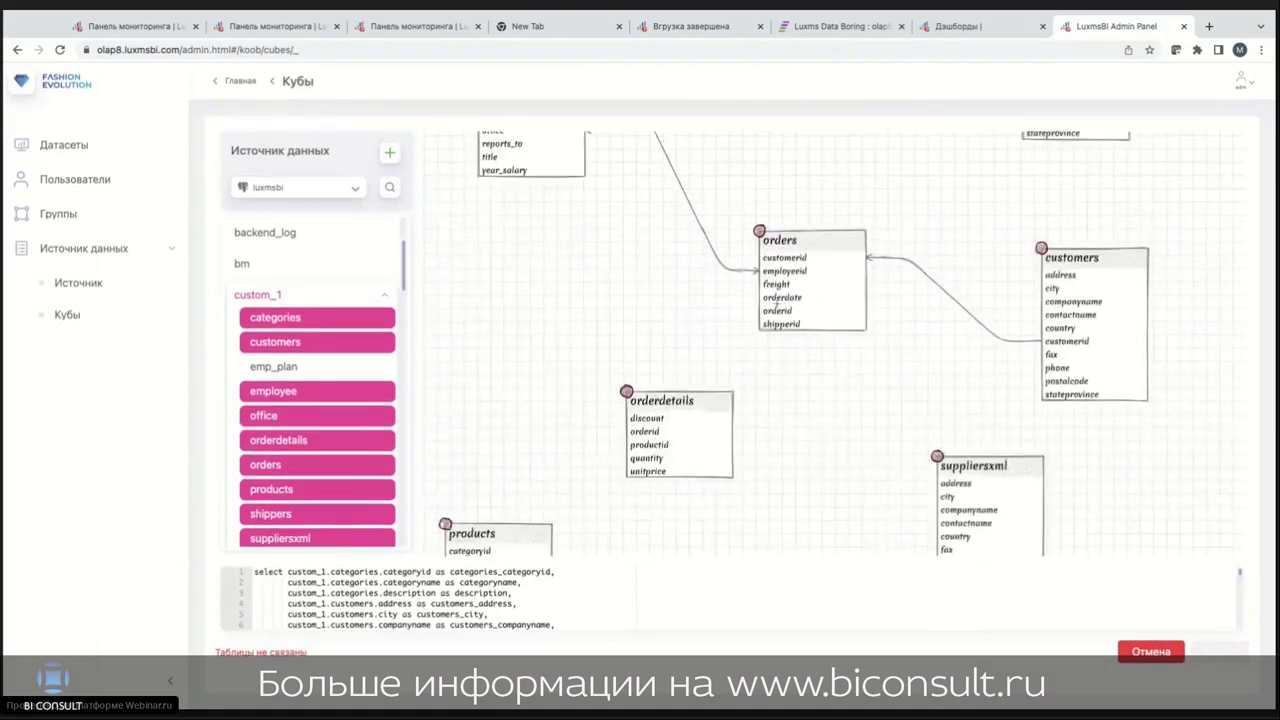
{"action": "scroll", "coordinate": [766, 316], "scroll_direction": "down", "scroll_amount": 5}
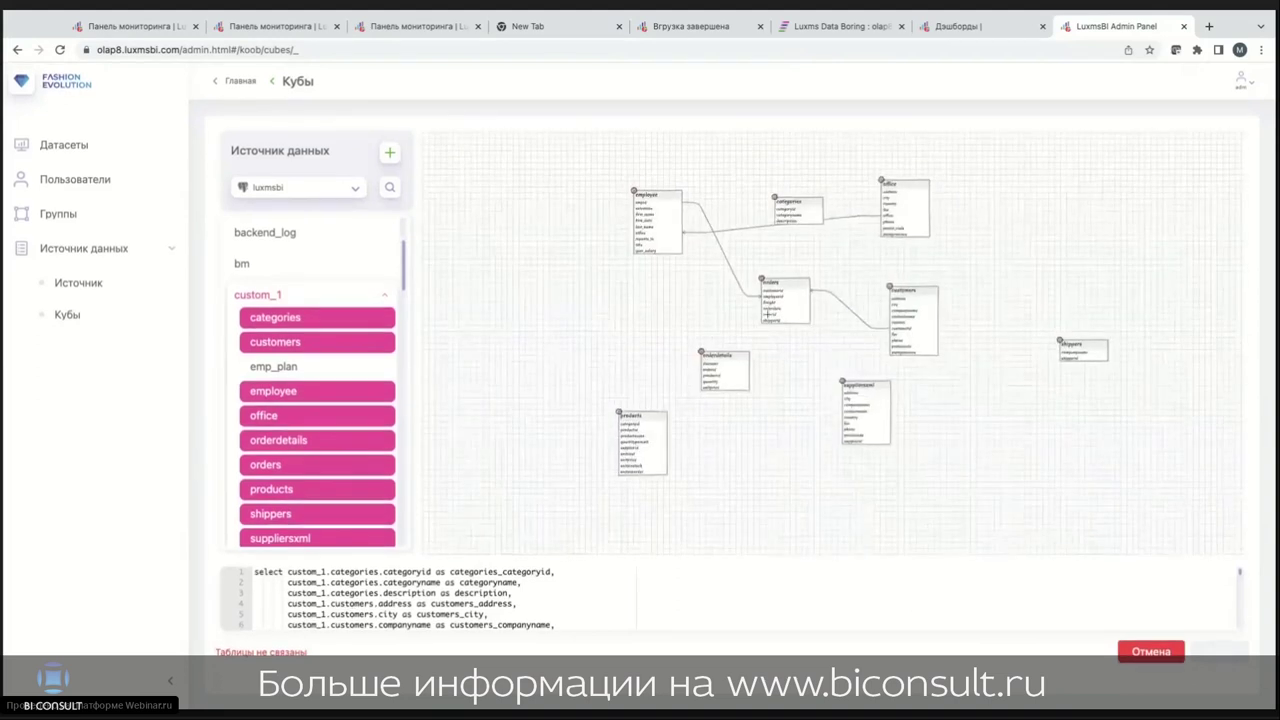
{"action": "left_click_drag", "start_coordinate": [766, 316], "coordinate": [730, 370]}
Step: Move the shippers table just below orders and link its shipperid to shipperid in orders
{"action": "scroll", "coordinate": [757, 377], "scroll_direction": "up", "scroll_amount": 1}
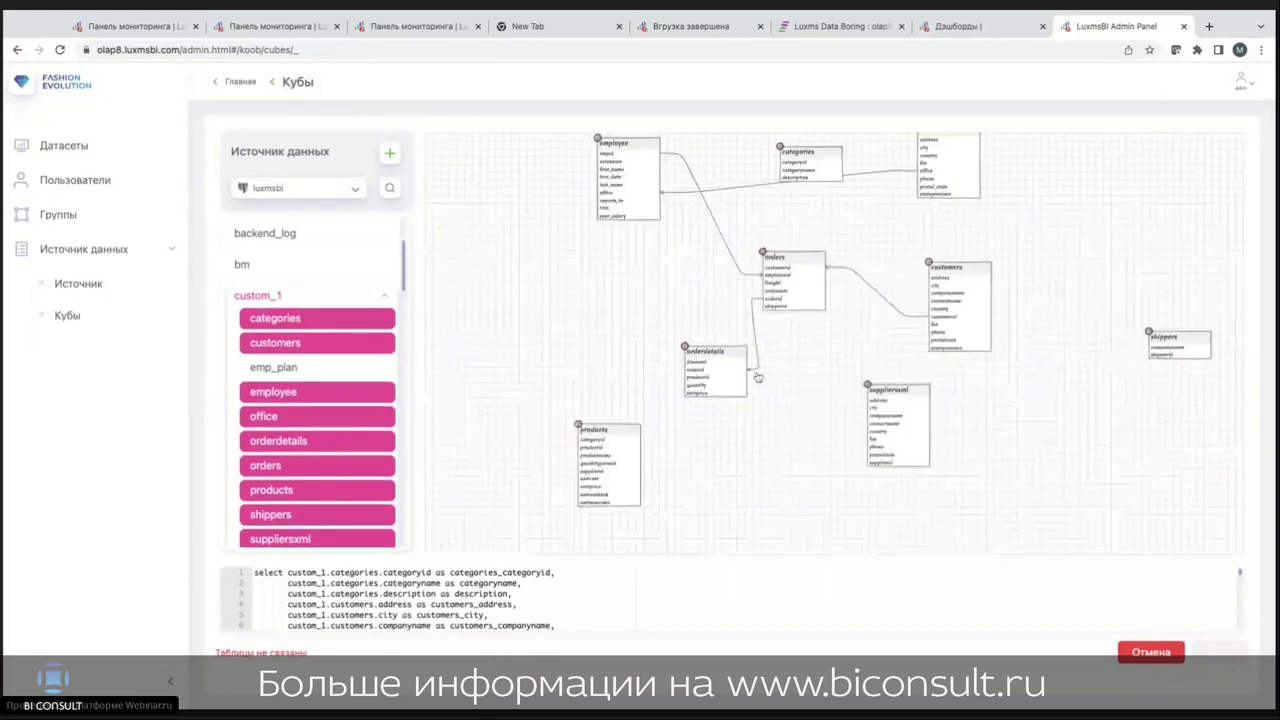
{"action": "scroll", "coordinate": [757, 377], "scroll_direction": "up", "scroll_amount": 1}
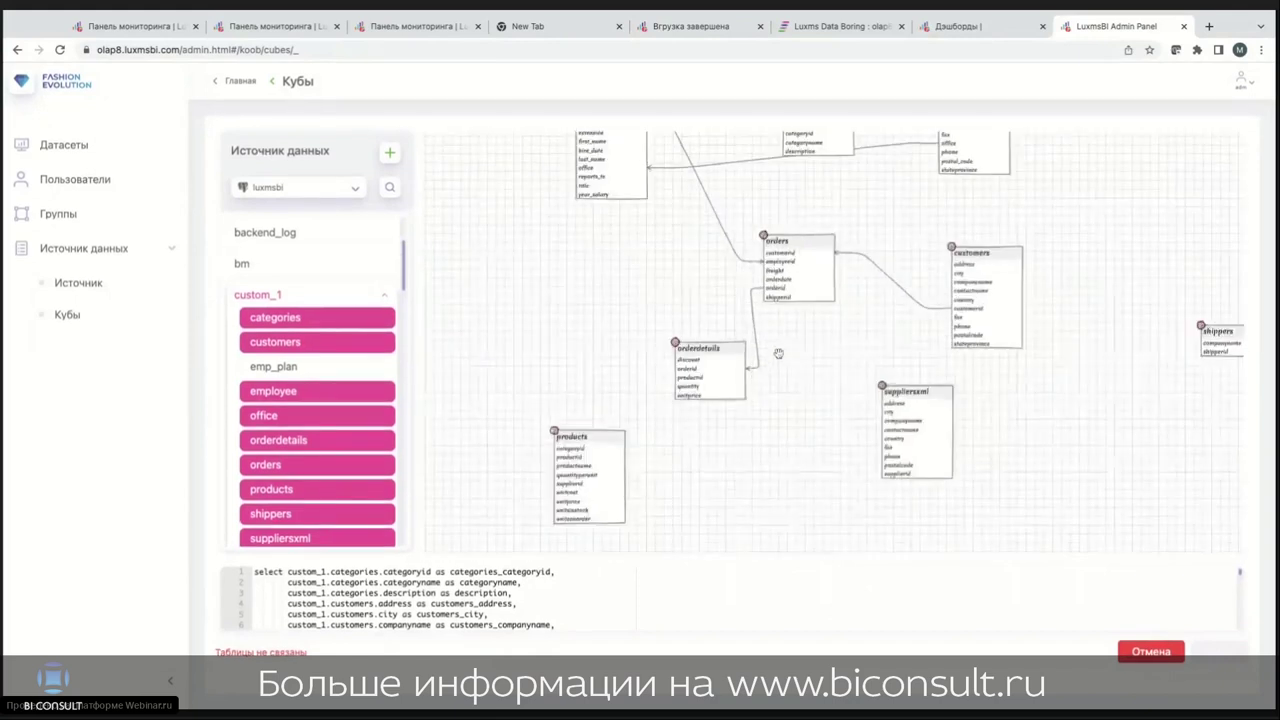
{"action": "left_click", "coordinate": [1229, 333]}
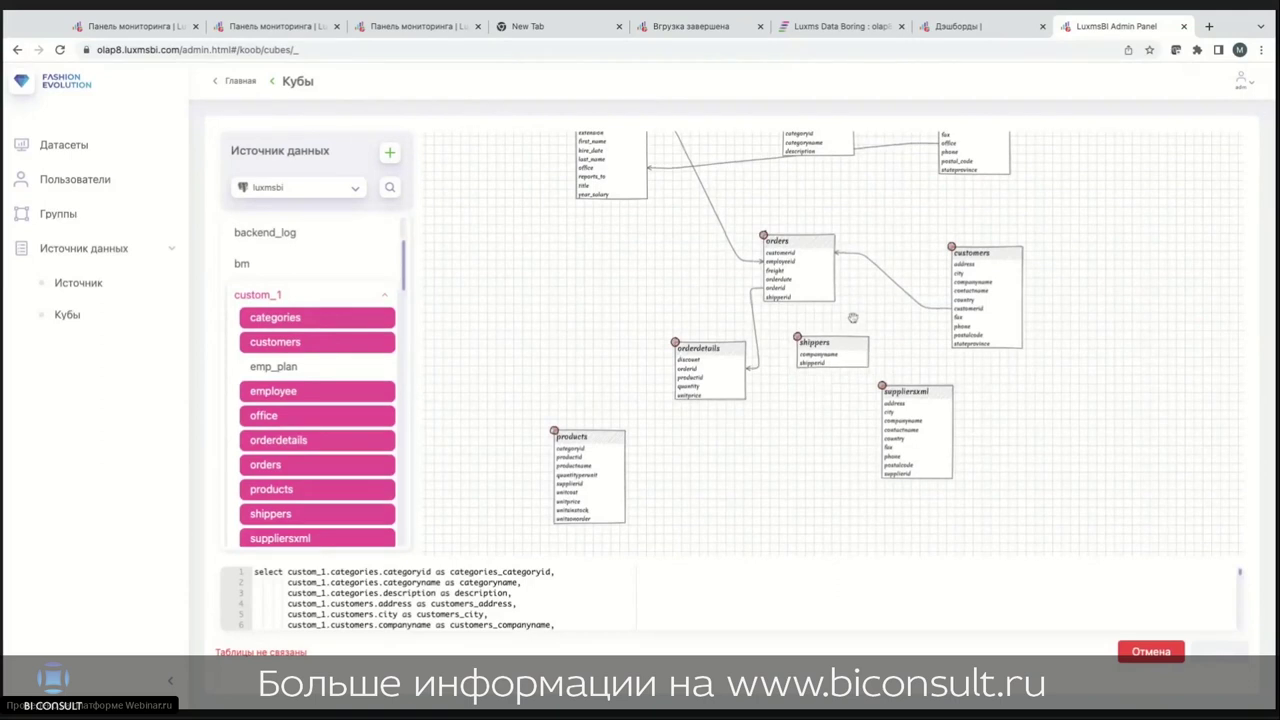
{"action": "left_click", "coordinate": [853, 362]}
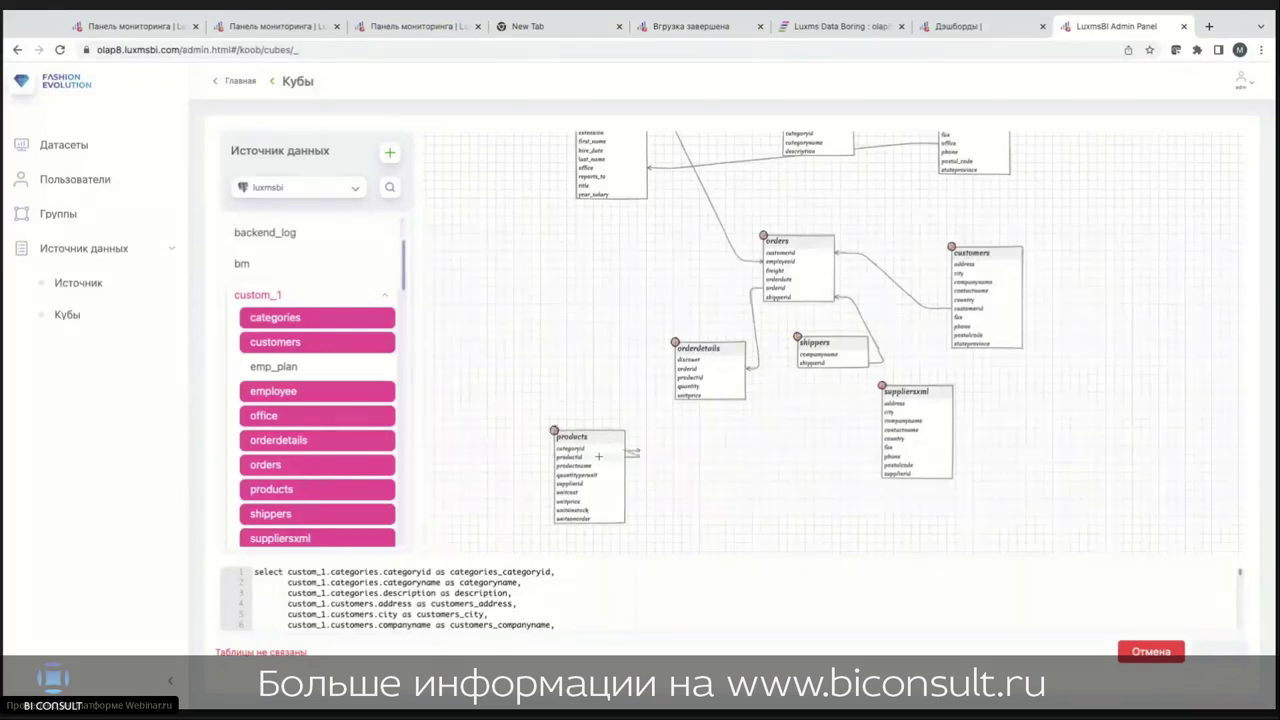
Step: Link productid in products to productid in orderdetails, and supplierid in suppliersxml to supplierid in products
{"action": "left_click_drag", "start_coordinate": [598, 456], "coordinate": [688, 377]}
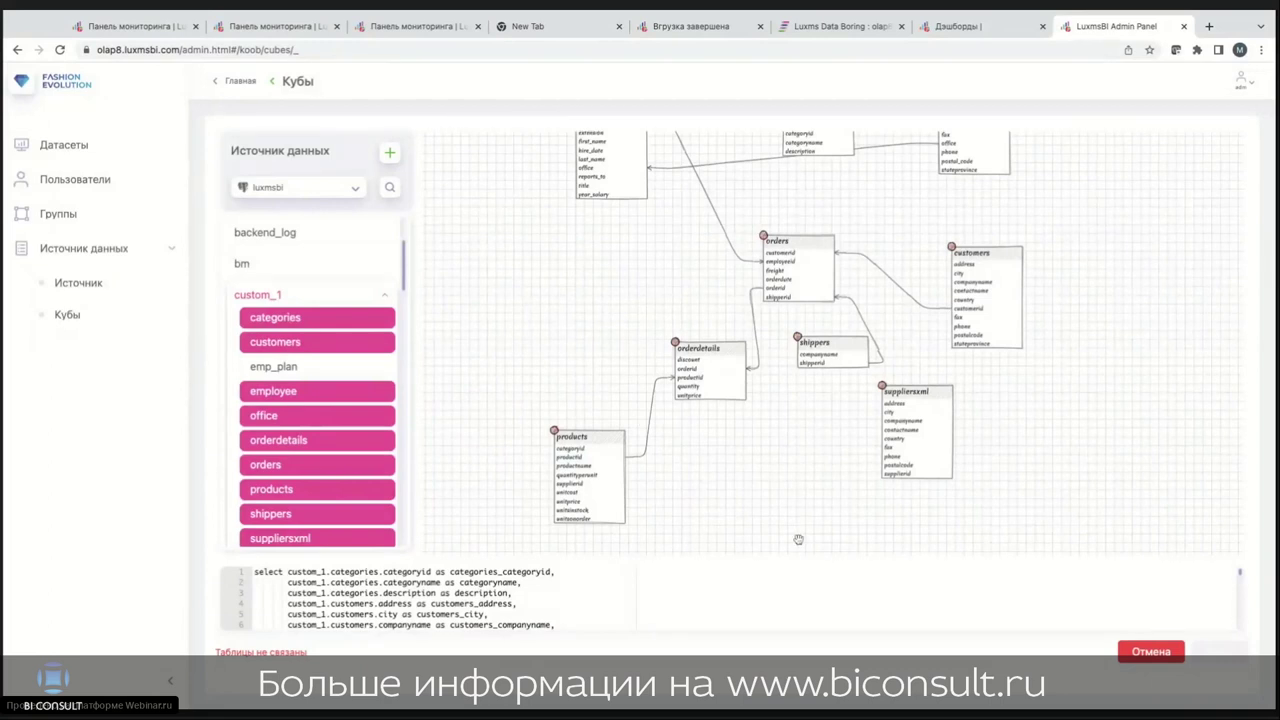
{"action": "left_click_drag", "start_coordinate": [881, 476], "coordinate": [624, 483]}
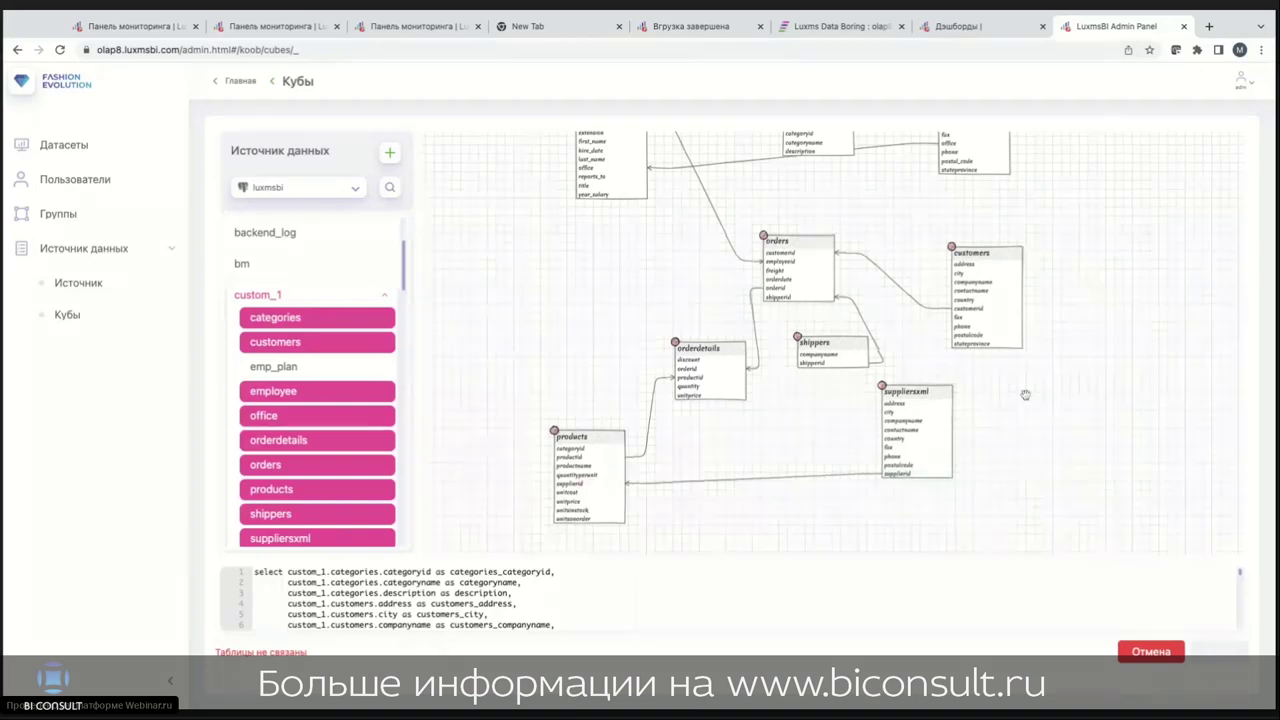
{"action": "scroll", "coordinate": [1036, 389], "scroll_direction": "down", "scroll_amount": 5}
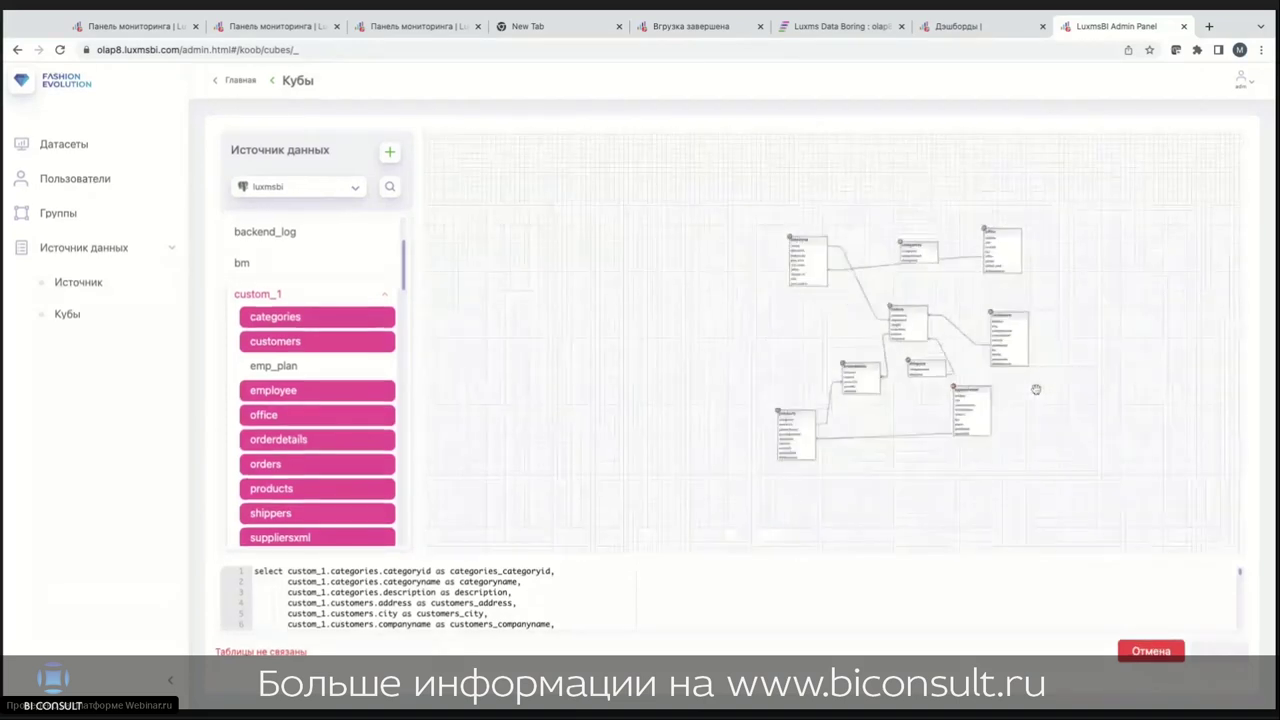
{"action": "scroll", "coordinate": [1022, 372], "scroll_direction": "up", "scroll_amount": 3}
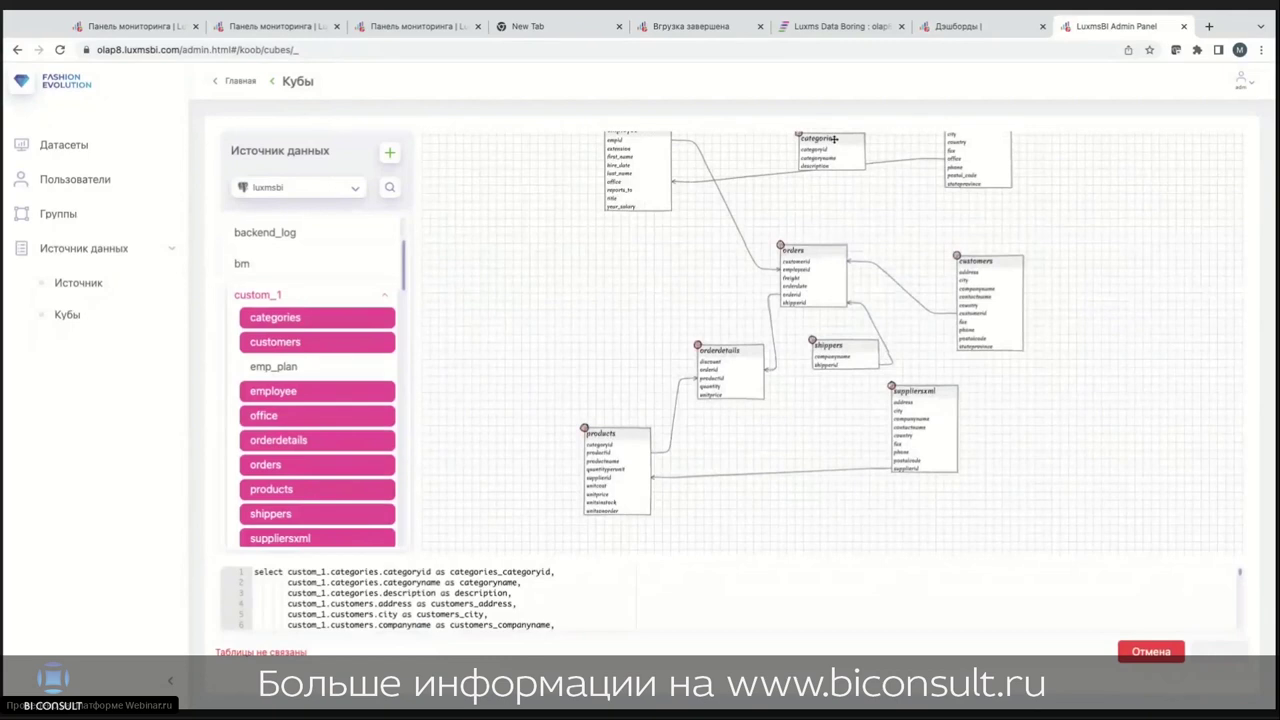
Step: Move the categories table just above orders, link its categoryid to categoryid in products, and continue to the query preview
{"action": "left_click_drag", "start_coordinate": [833, 141], "coordinate": [877, 191]}
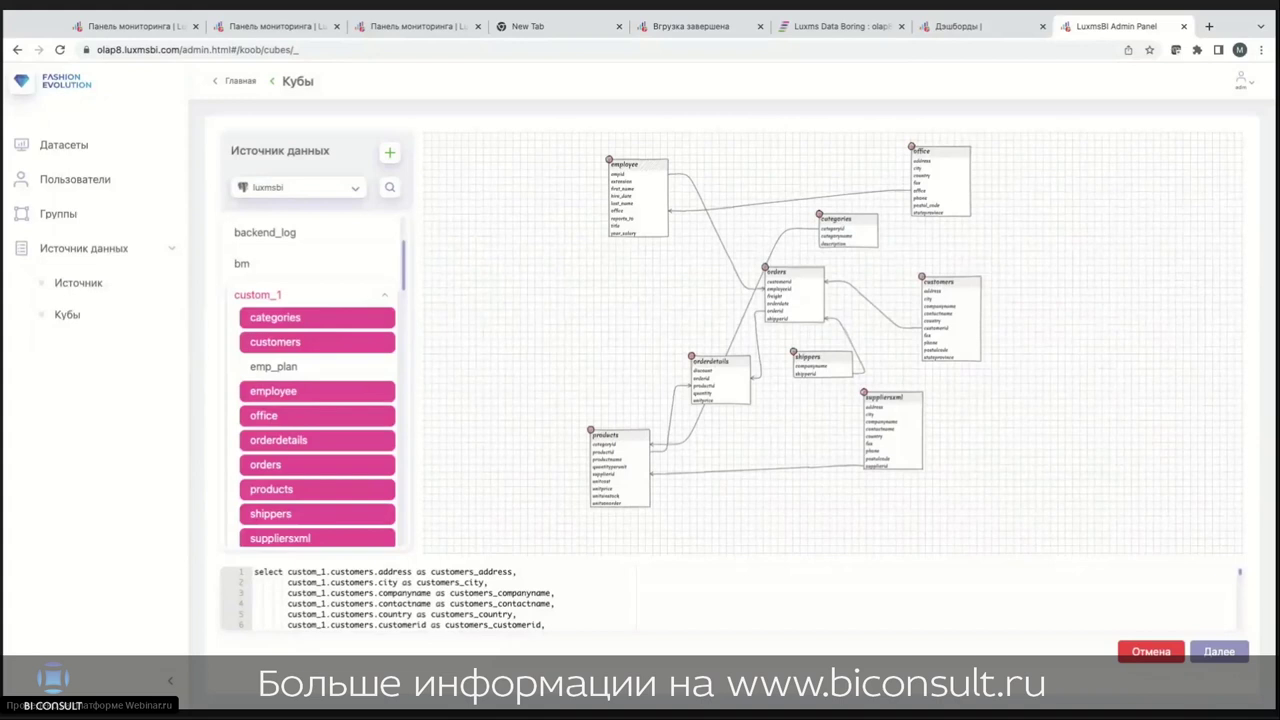
{"action": "left_click", "coordinate": [1220, 651]}
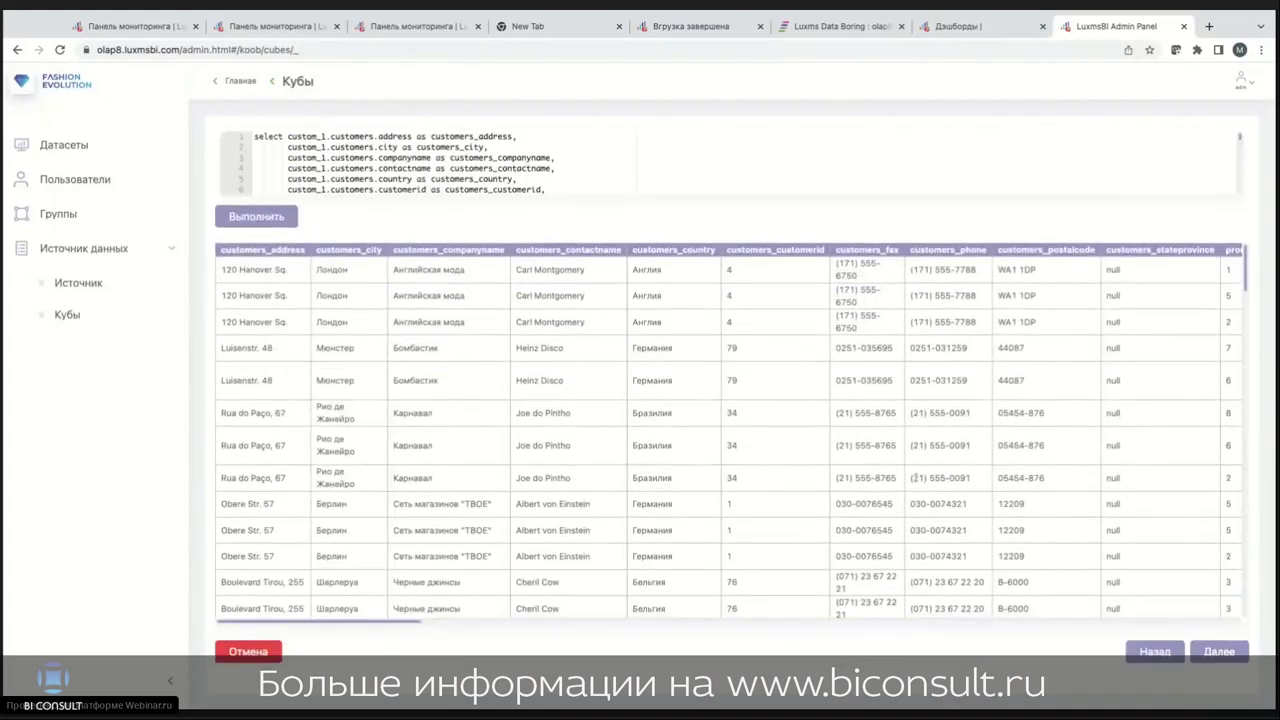
Step: Examine the generated SQL query from the selected columns down to the join conditions in its where clause
{"action": "scroll", "coordinate": [407, 135], "scroll_direction": "down", "scroll_amount": 5}
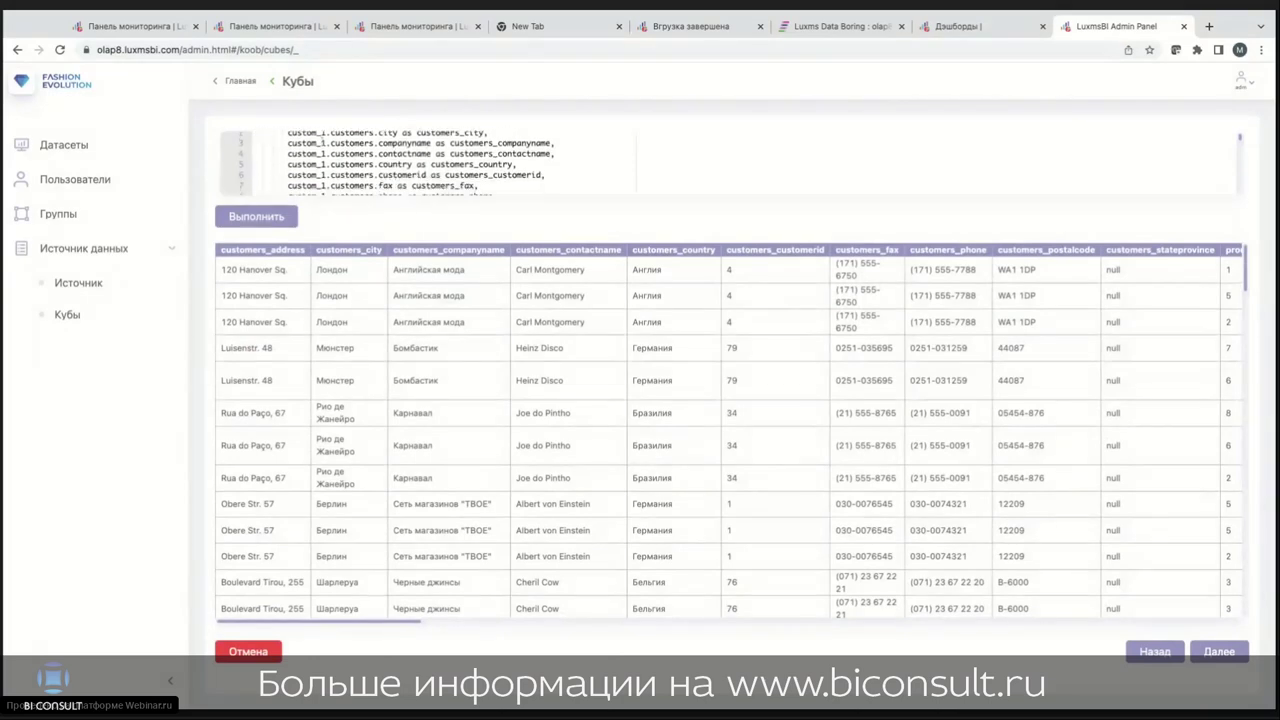
{"action": "scroll", "coordinate": [322, 143], "scroll_direction": "down", "scroll_amount": 4}
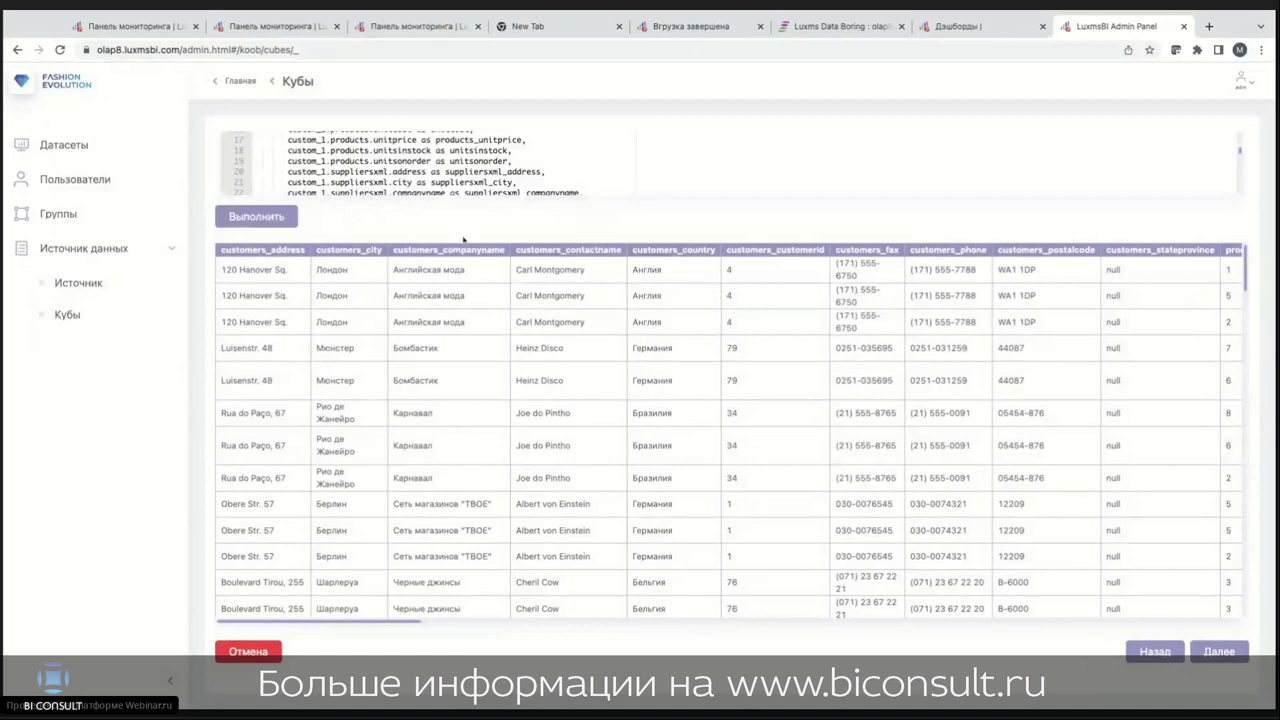
{"action": "scroll", "coordinate": [436, 161], "scroll_direction": "down", "scroll_amount": 5}
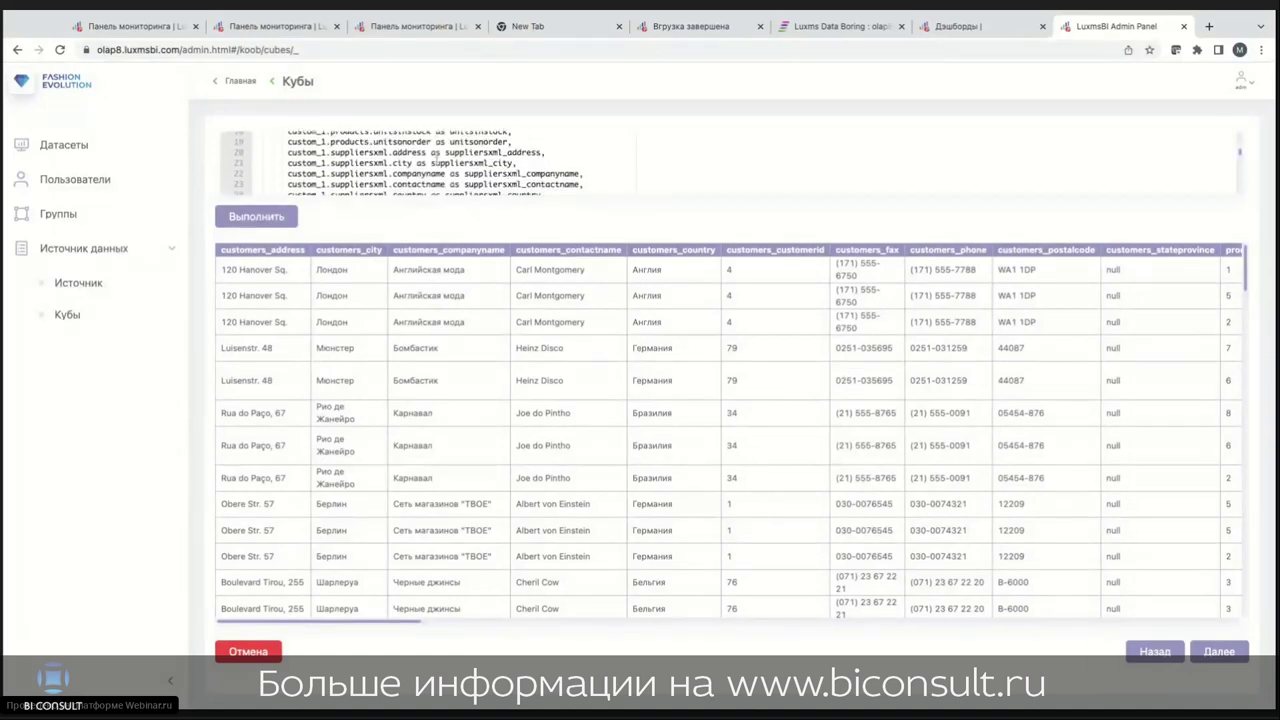
{"action": "scroll", "coordinate": [436, 161], "scroll_direction": "down", "scroll_amount": 8}
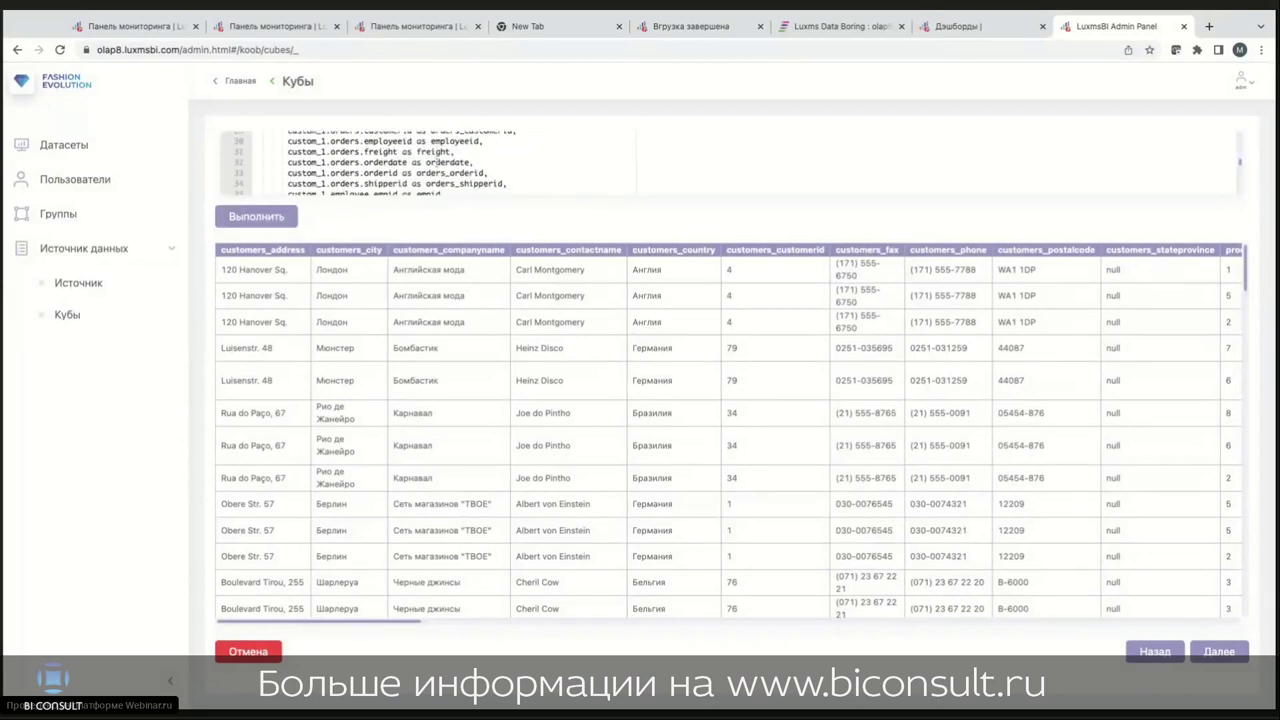
{"action": "scroll", "coordinate": [436, 161], "scroll_direction": "down", "scroll_amount": 8}
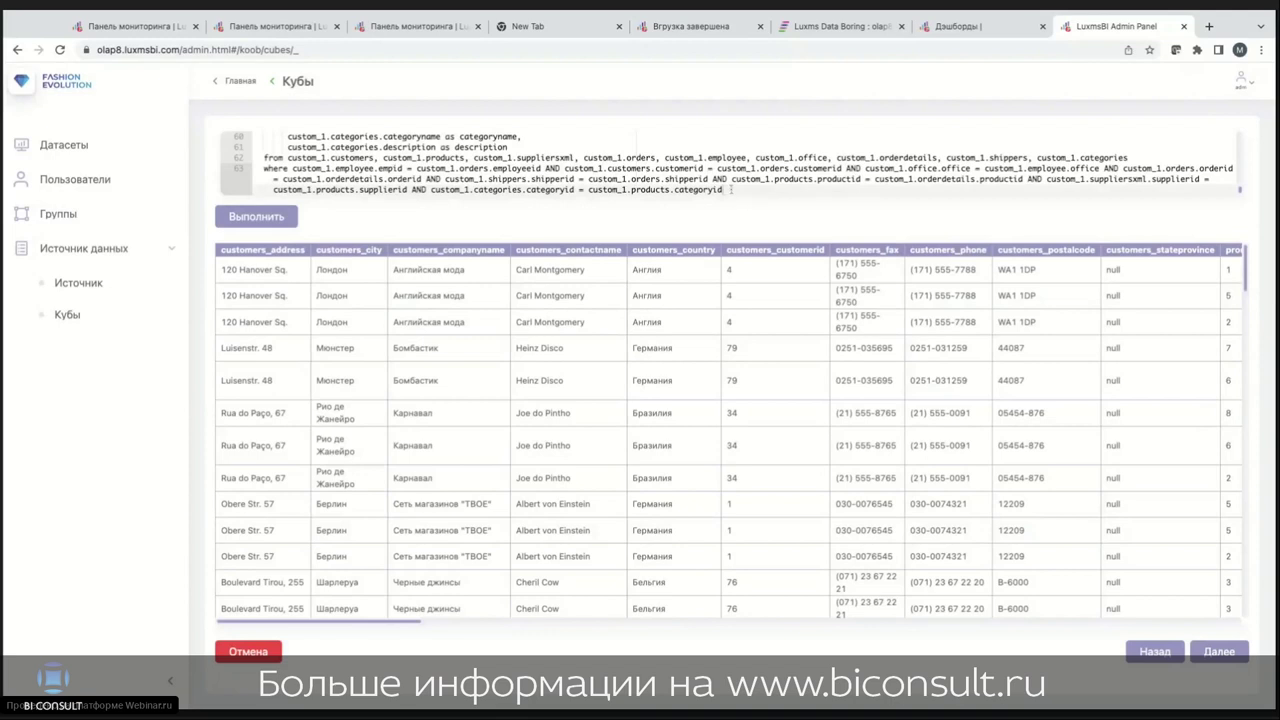
Step: Replace the whole generated query with "select 1" and run it
{"action": "key", "text": "ctrl+a"}
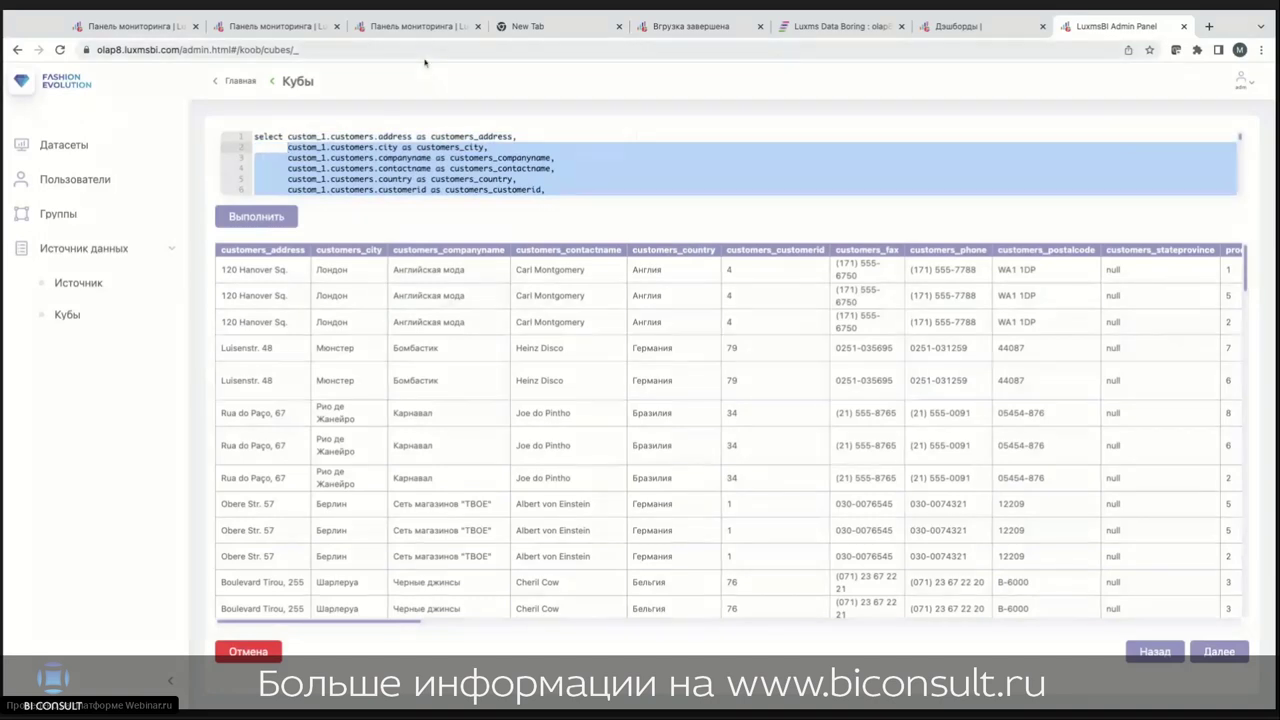
{"action": "type", "text": "select 1"}
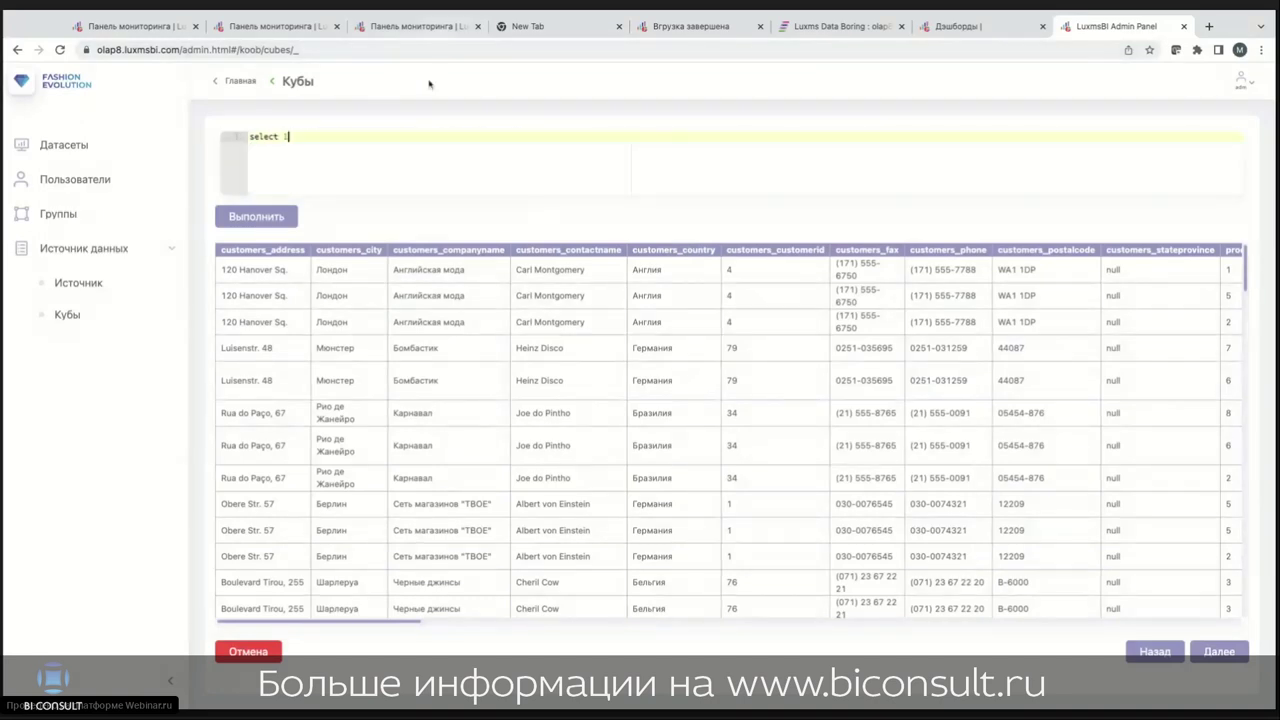
{"action": "left_click", "coordinate": [275, 217]}
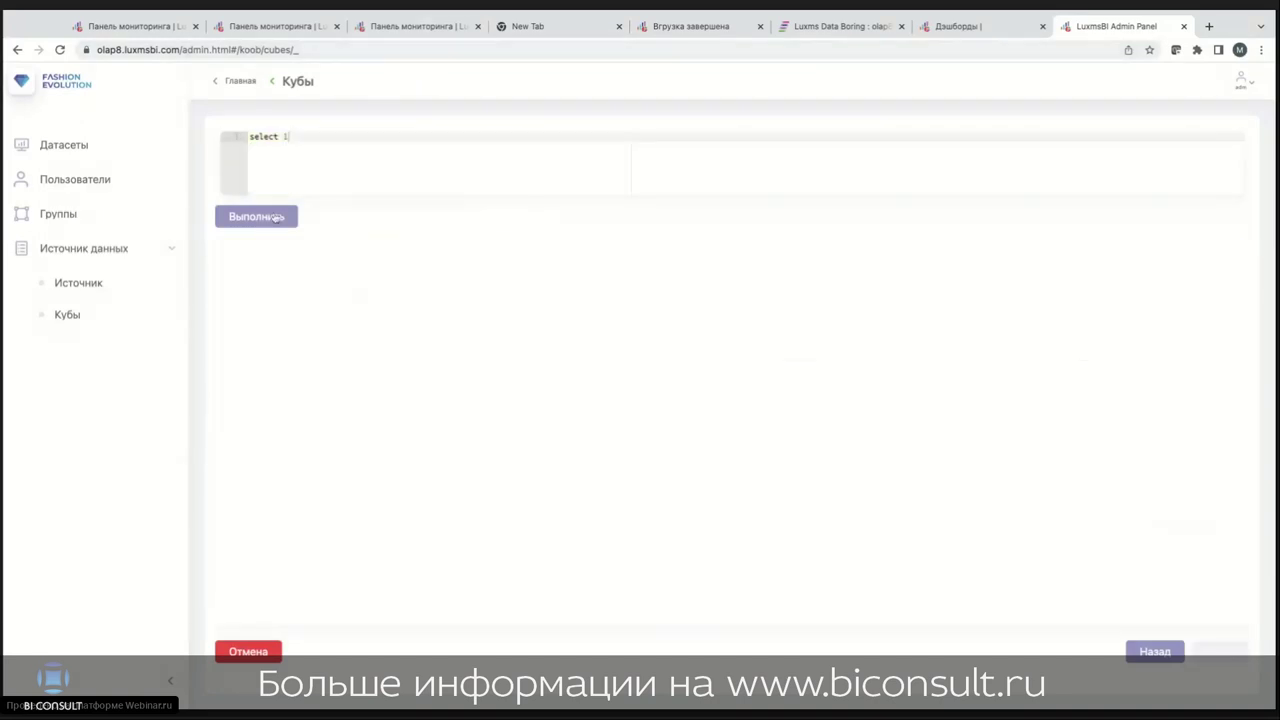
Step: Replace the test query with the original generated SQL joining the custom_1 tables and run it again
{"action": "left_click", "coordinate": [320, 136]}
{"action": "key", "text": "BackSpace"}
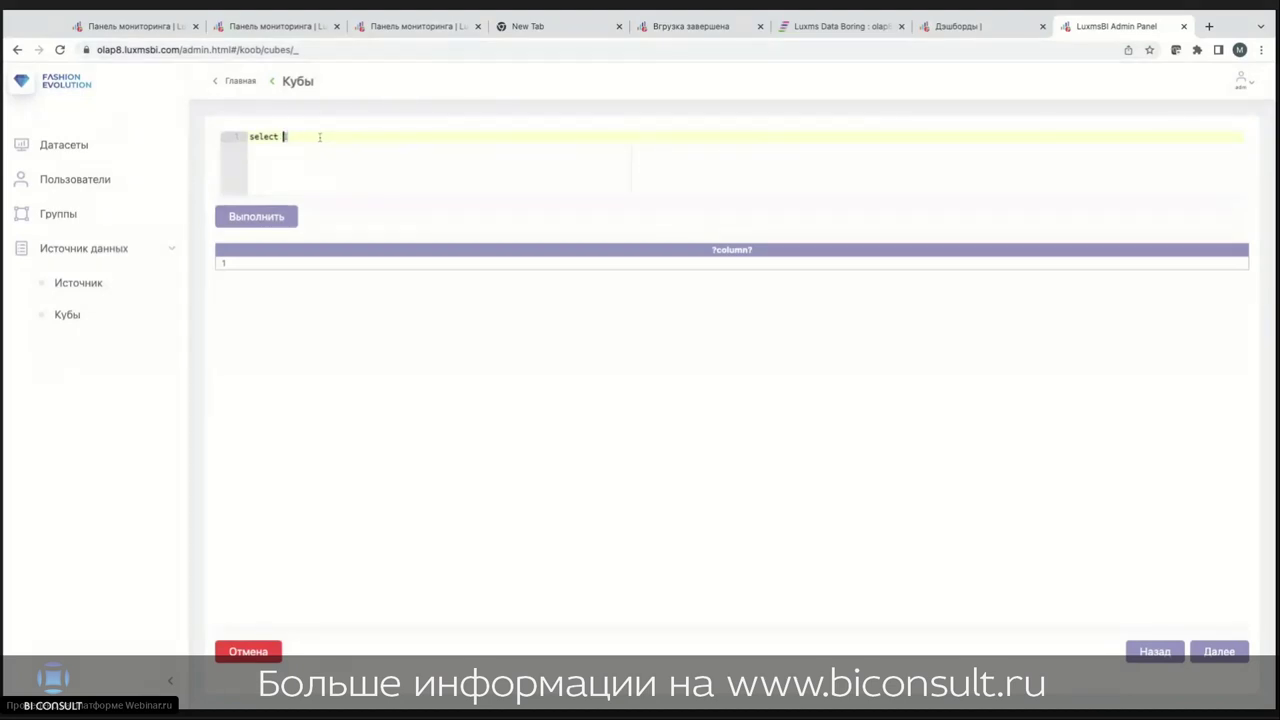
{"action": "key", "text": "ctrl+v"}
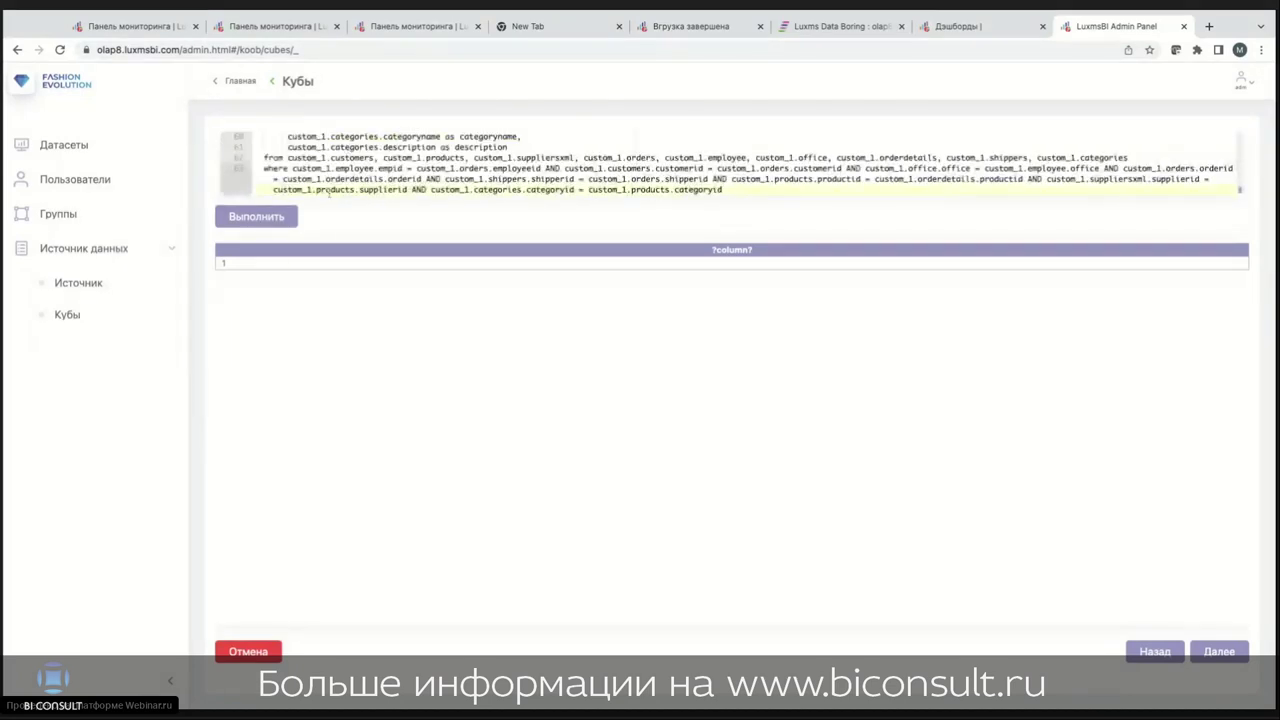
{"action": "left_click", "coordinate": [260, 220]}
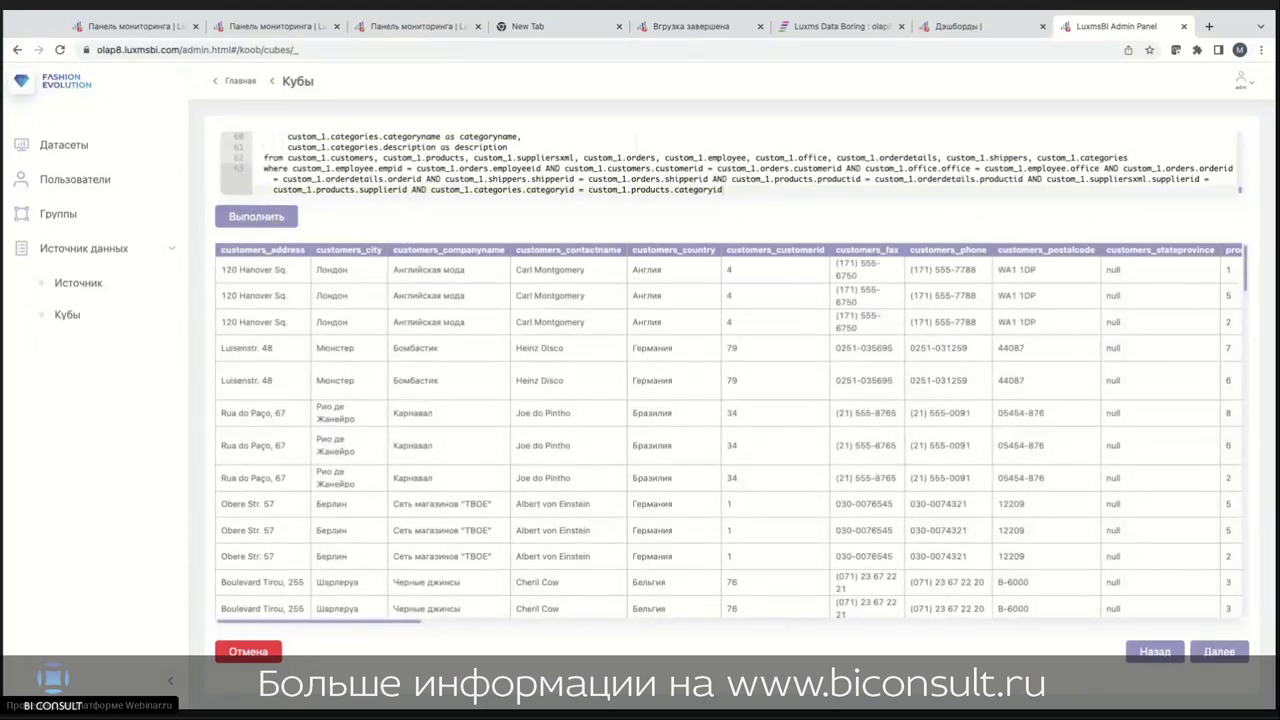
Step: Continue to the cube's column settings and analyse all columns at once
{"action": "left_click", "coordinate": [1216, 654]}
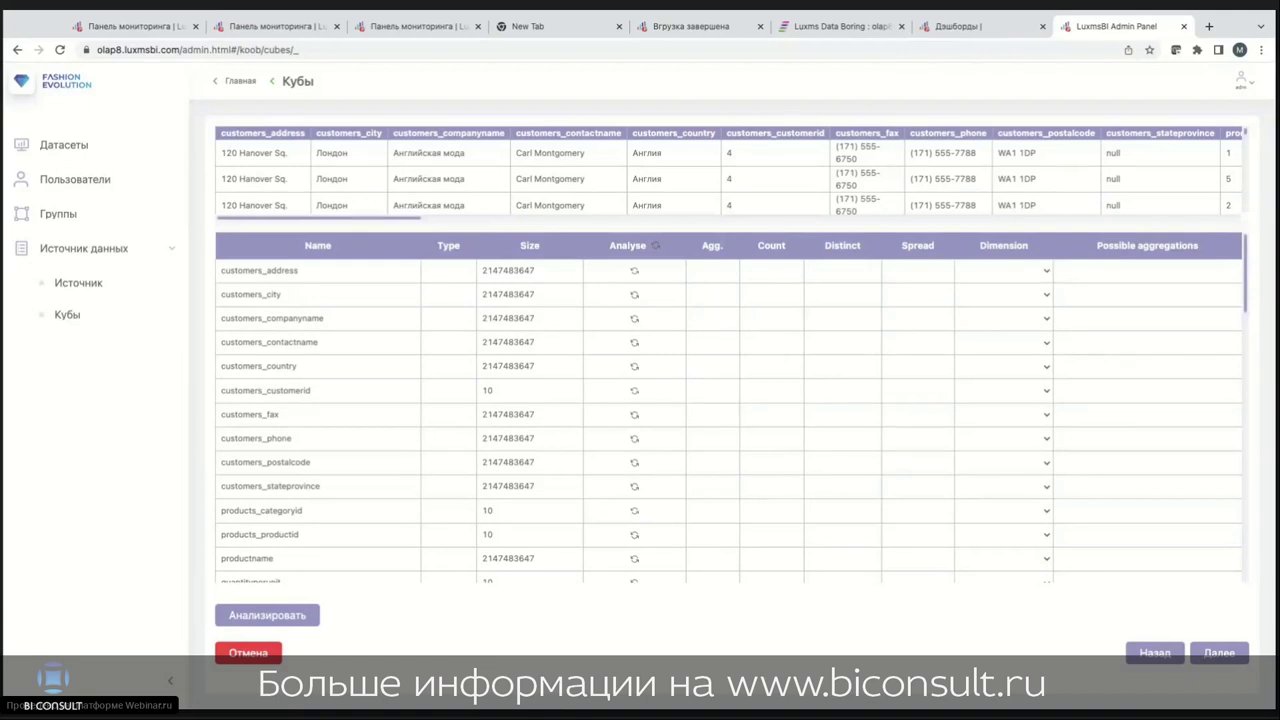
{"action": "left_click", "coordinate": [655, 247]}
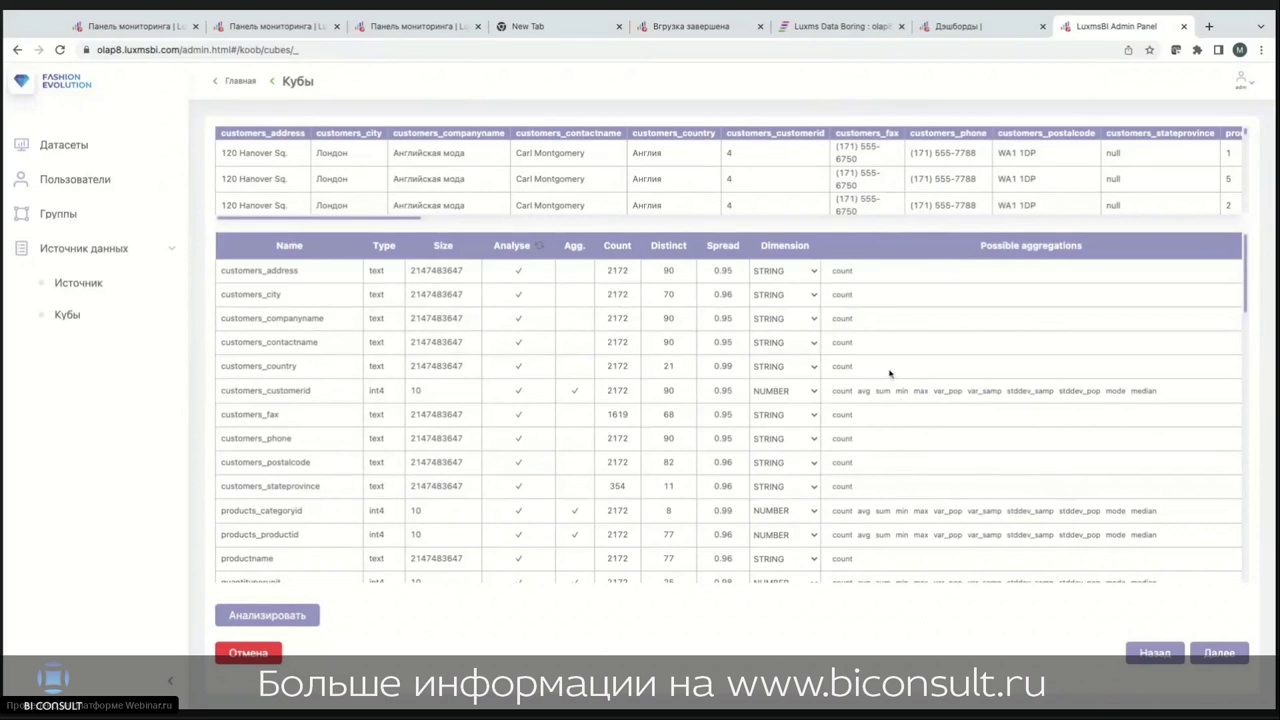
Step: Clear the dimension type of customers_address, set customers_customerid to SUM and enable all its possible aggregations from count to median
{"action": "left_click", "coordinate": [801, 274]}
{"action": "left_click", "coordinate": [793, 391]}
{"action": "left_click", "coordinate": [947, 391]}
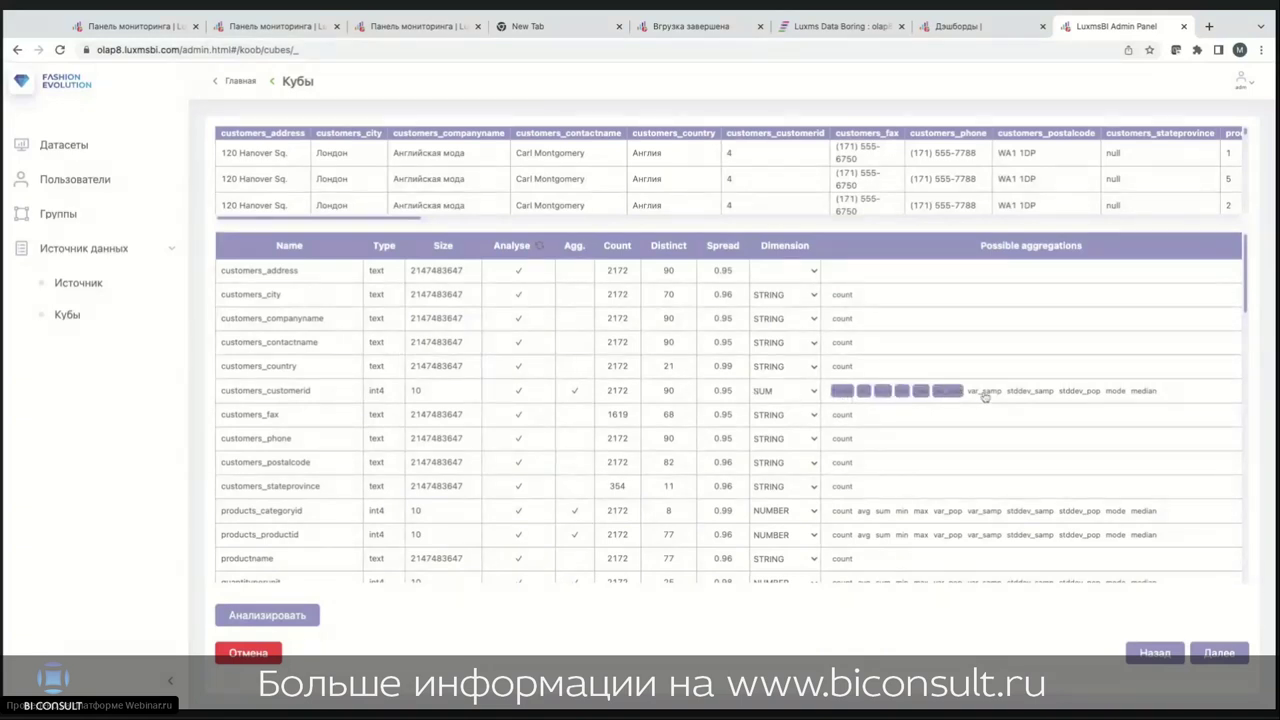
{"action": "left_click", "coordinate": [984, 391]}
{"action": "left_click", "coordinate": [1030, 391]}
{"action": "left_click", "coordinate": [1080, 391]}
{"action": "left_click", "coordinate": [1143, 391]}
{"action": "left_click", "coordinate": [1115, 391]}
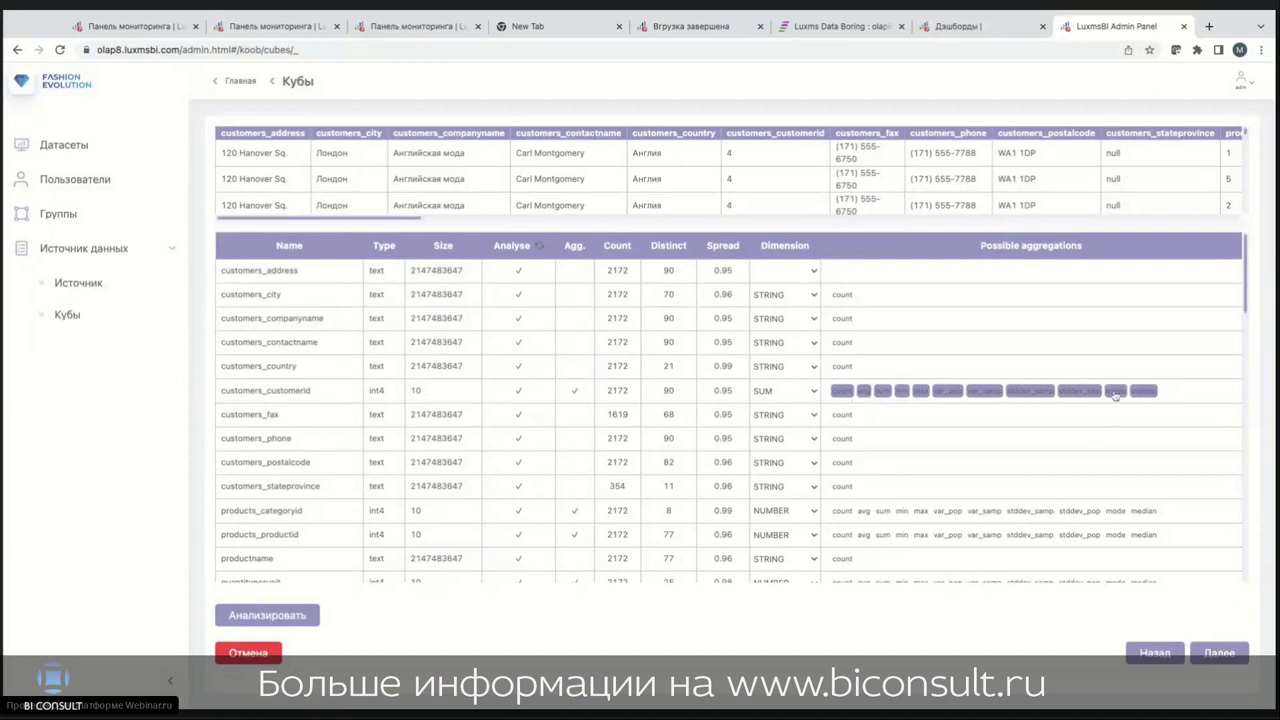
Step: Review the remaining analysed columns and continue to the cube's ID and name settings
{"action": "scroll", "coordinate": [686, 443], "scroll_direction": "down", "scroll_amount": 5}
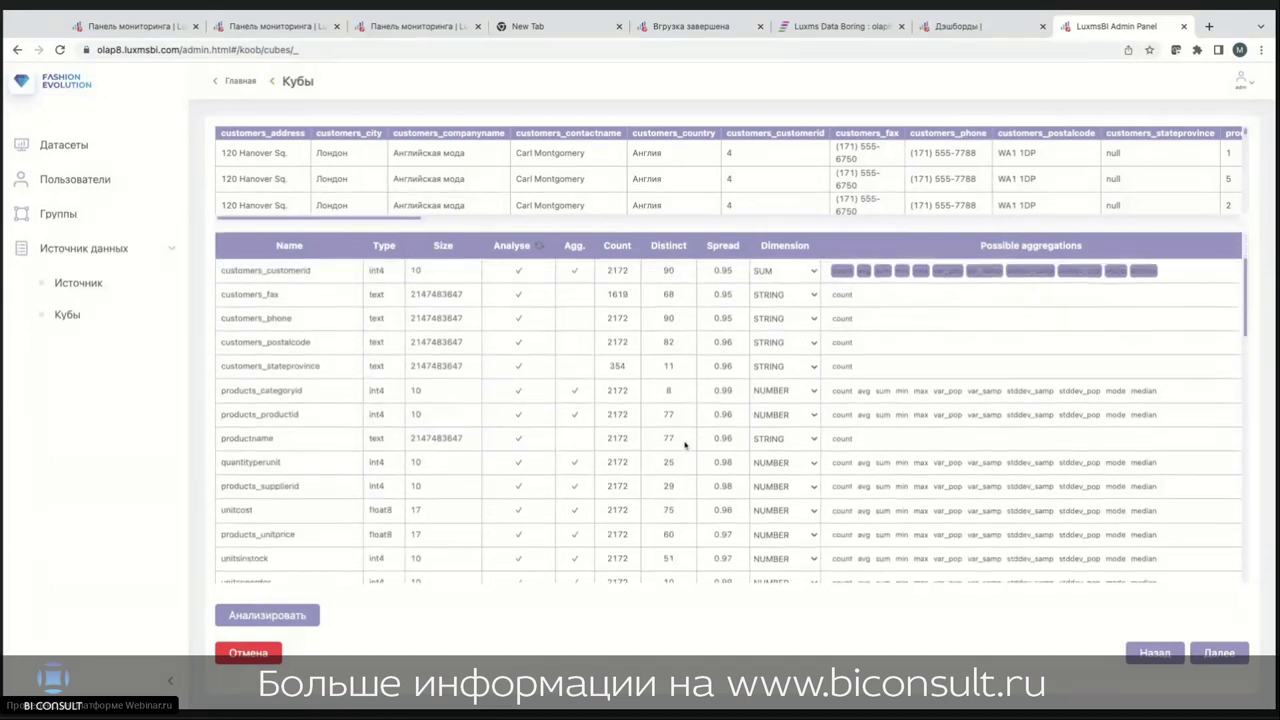
{"action": "scroll", "coordinate": [685, 445], "scroll_direction": "down", "scroll_amount": 2}
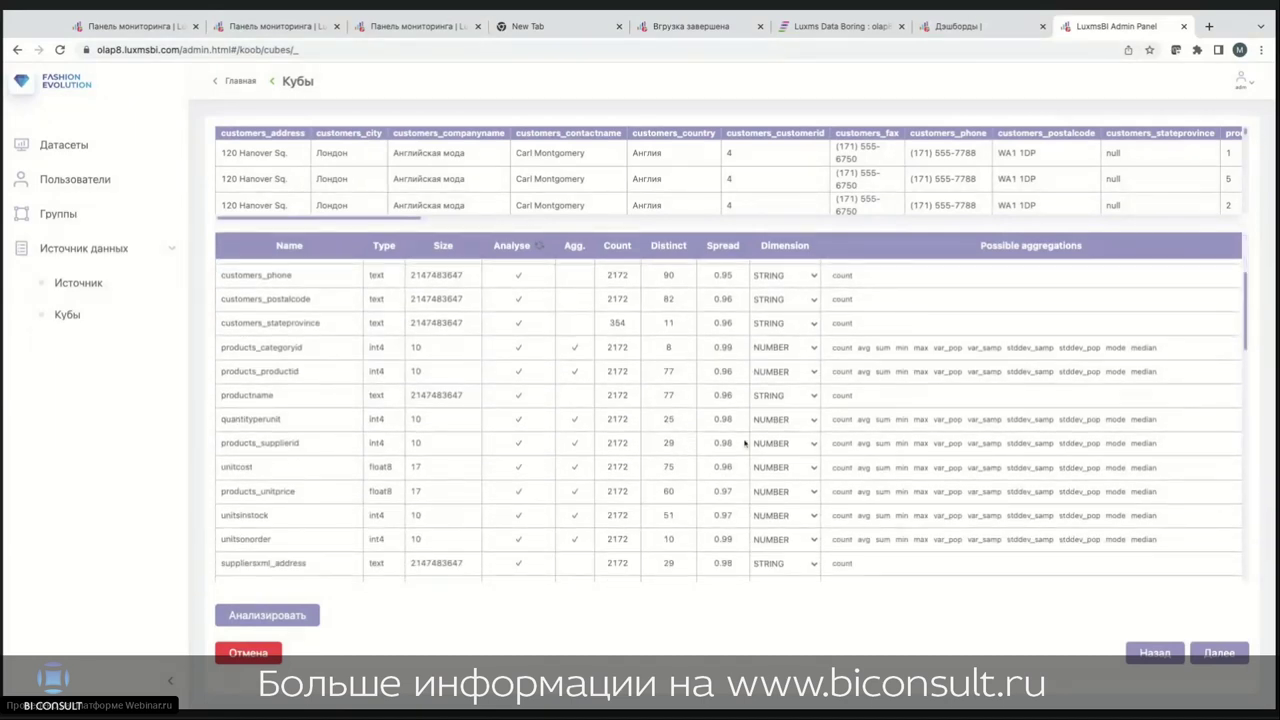
{"action": "scroll", "coordinate": [745, 443], "scroll_direction": "down", "scroll_amount": 3}
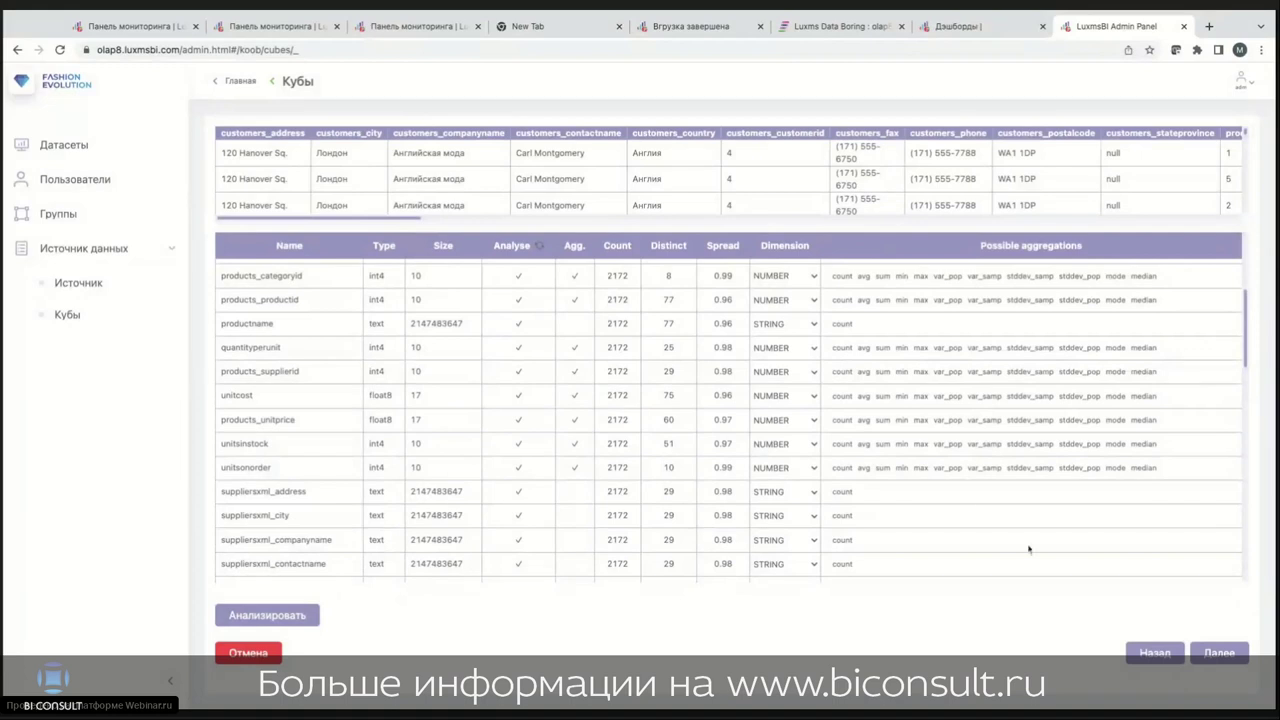
{"action": "left_click", "coordinate": [1222, 653]}
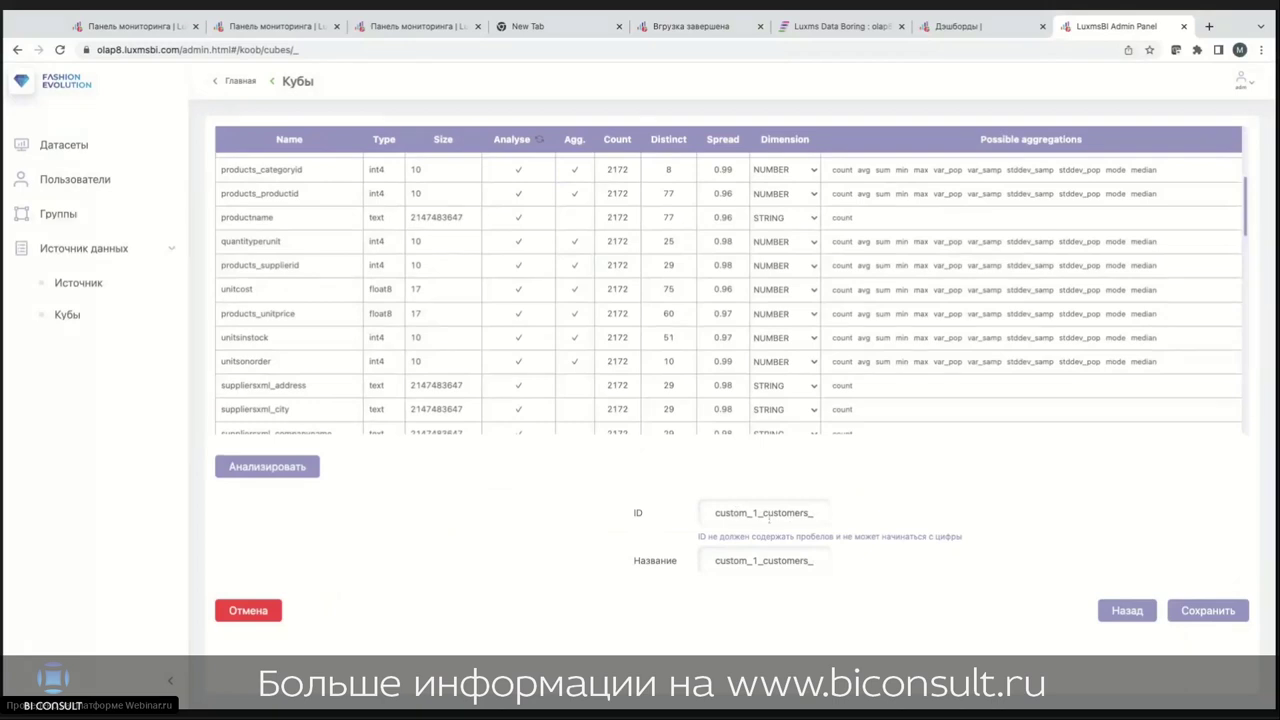
Step: Leave the new cube unsaved, return to the cube list and open the dimensions of the Заказы 2 cube
{"action": "left_click", "coordinate": [70, 316]}
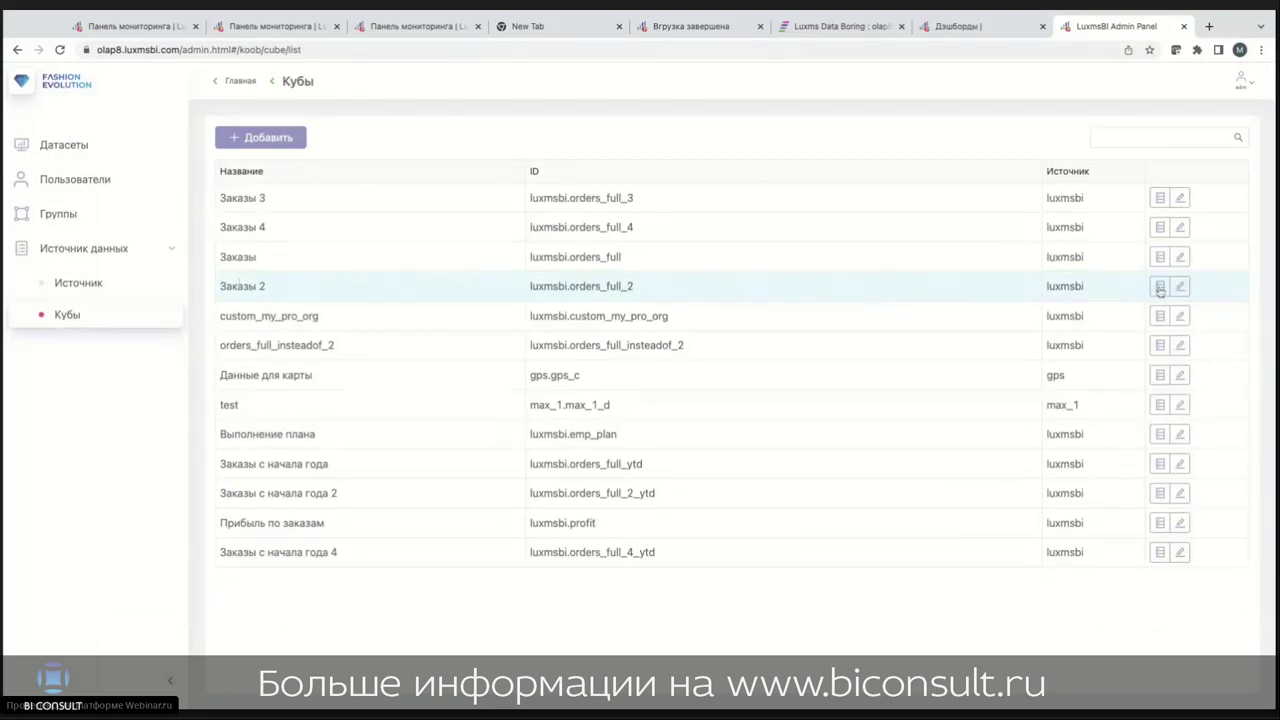
{"action": "left_click", "coordinate": [1160, 287]}
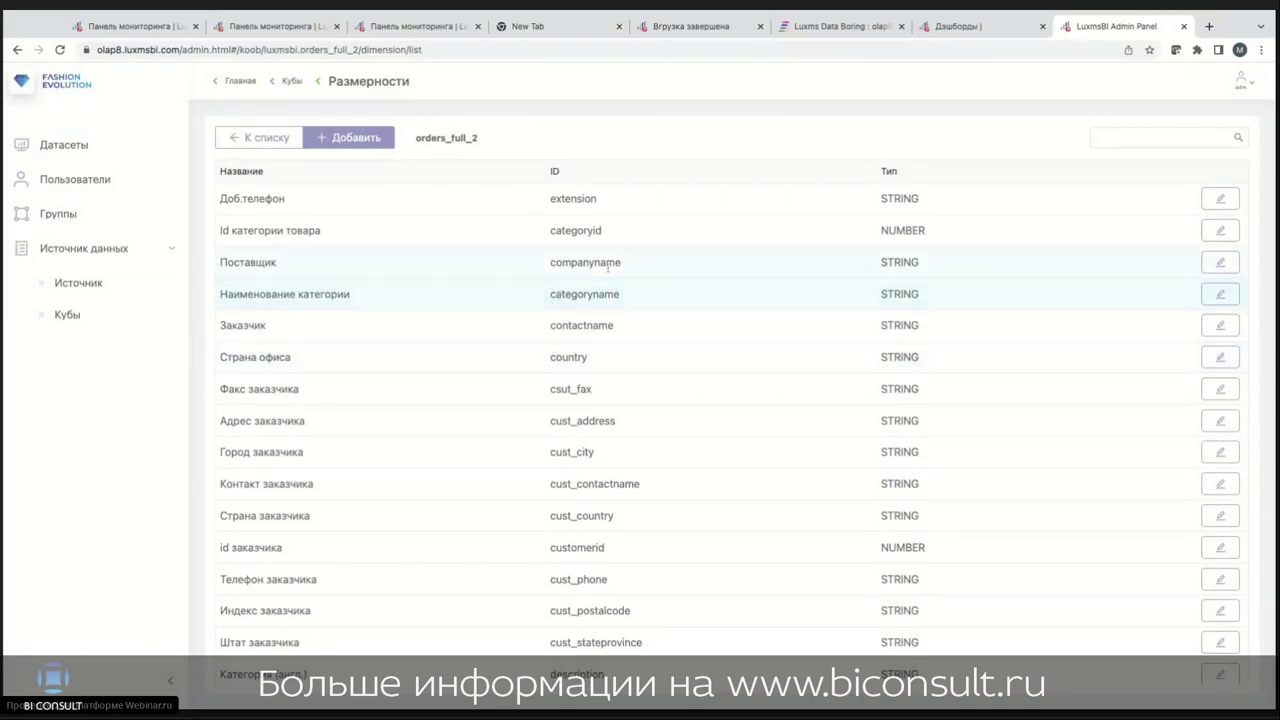
Step: Examine the names, IDs and types of the dimensions in the orders_full_2 cube
{"action": "scroll", "coordinate": [658, 357], "scroll_direction": "down", "scroll_amount": 2}
{"action": "scroll", "coordinate": [658, 357], "scroll_direction": "down", "scroll_amount": 3}
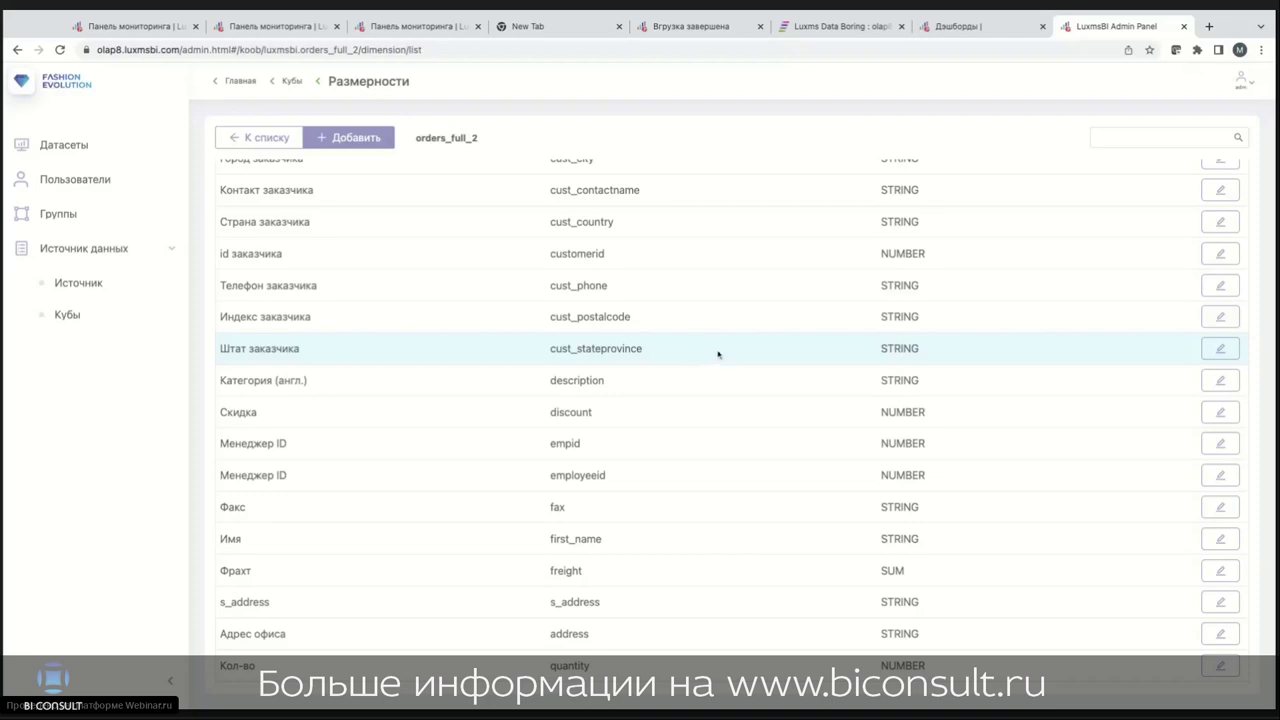
{"action": "scroll", "coordinate": [840, 343], "scroll_direction": "up", "scroll_amount": 3}
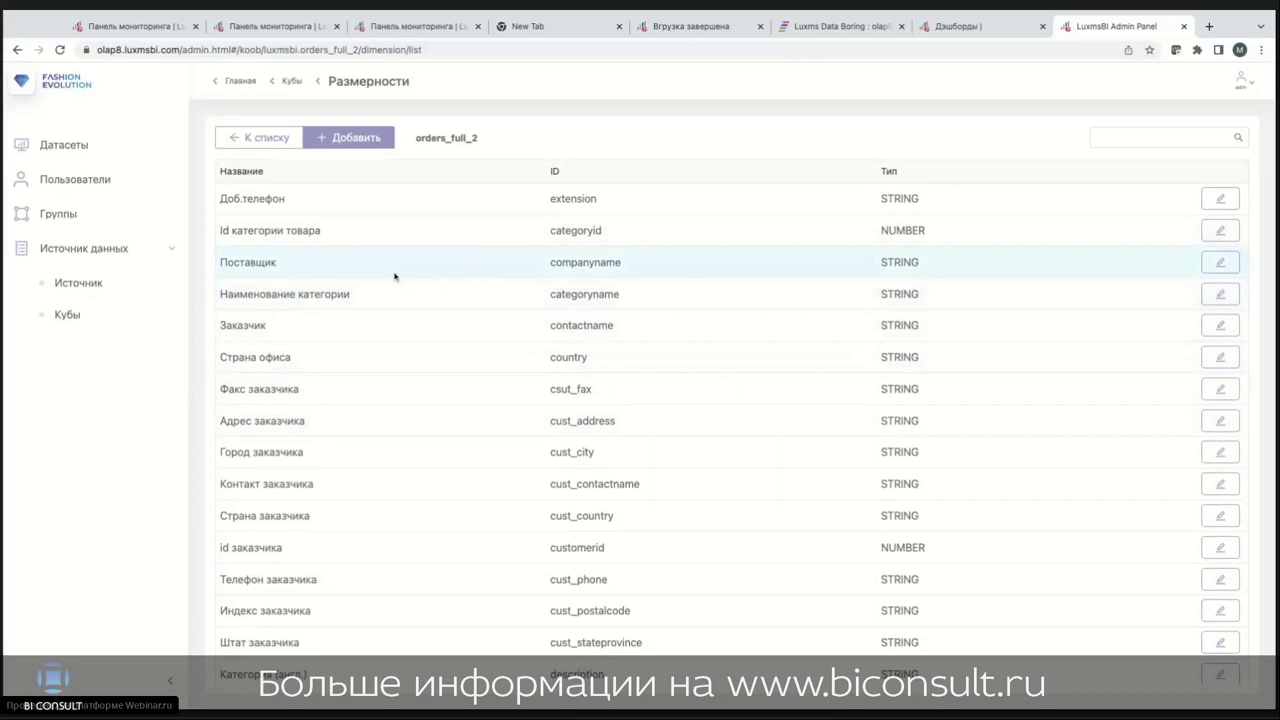
{"action": "scroll", "coordinate": [734, 356], "scroll_direction": "down", "scroll_amount": 4}
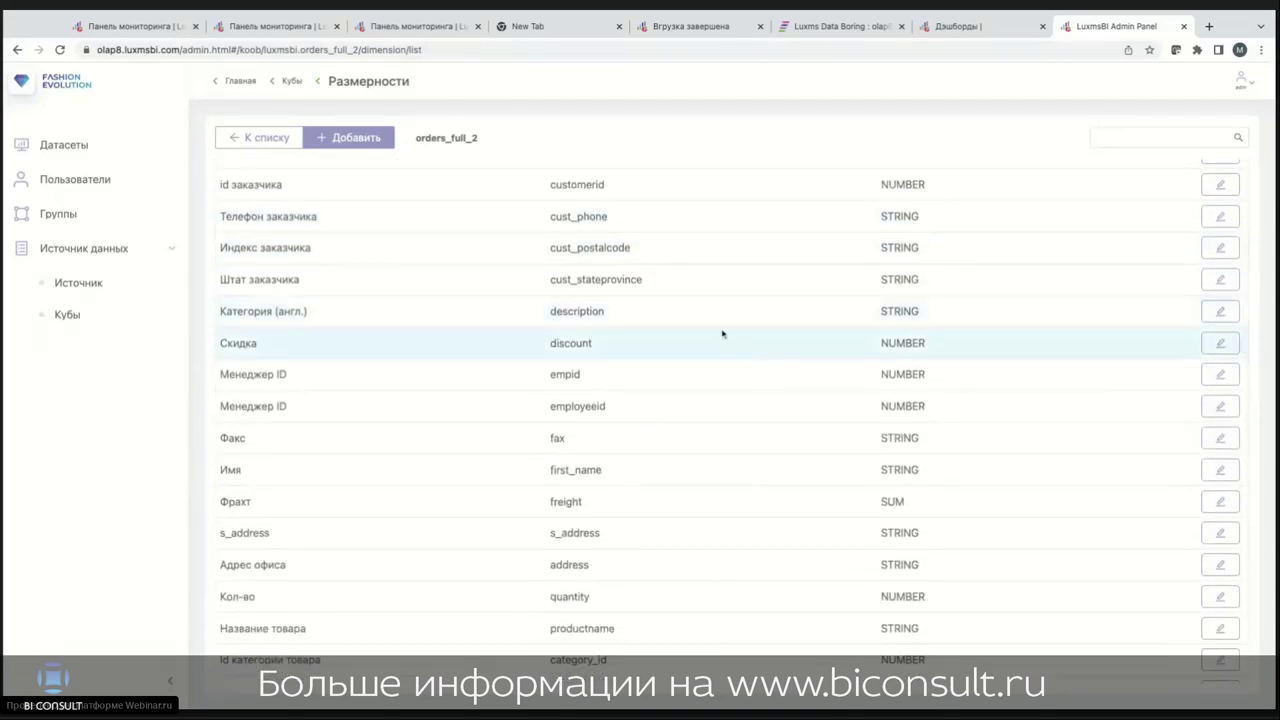
{"action": "scroll", "coordinate": [726, 327], "scroll_direction": "up", "scroll_amount": 2}
{"action": "scroll", "coordinate": [726, 327], "scroll_direction": "up", "scroll_amount": 1}
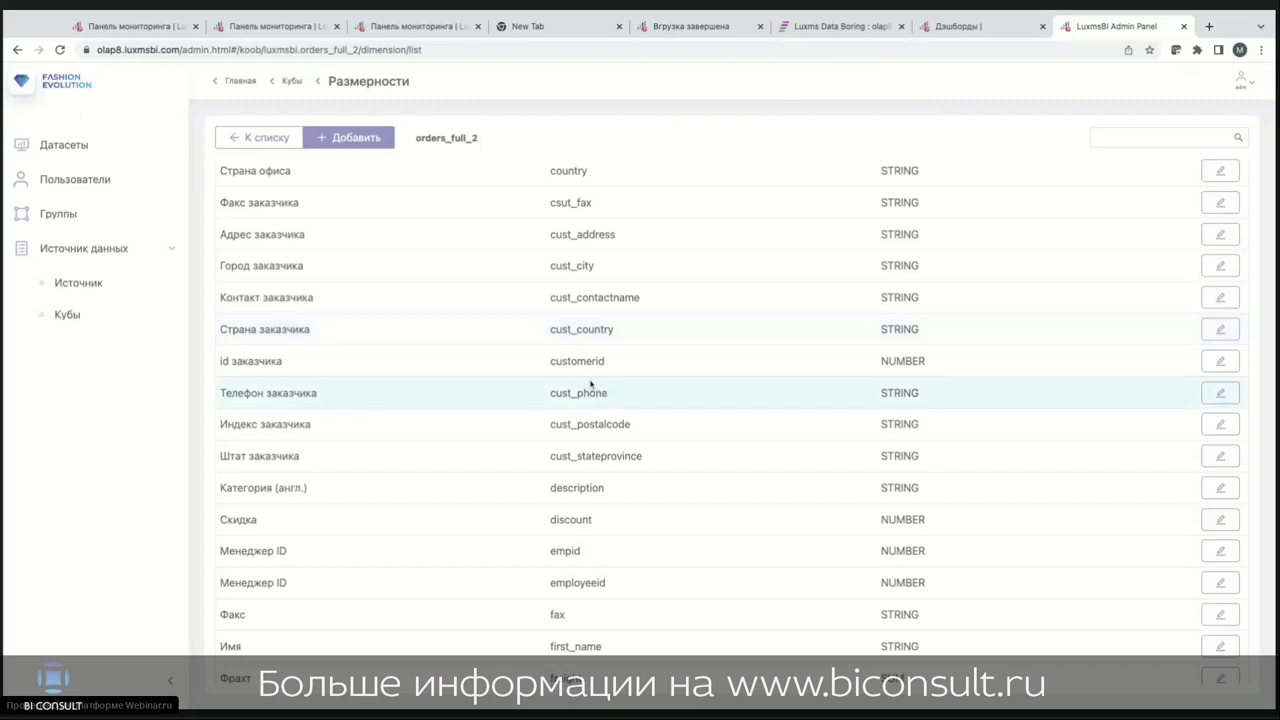
{"action": "scroll", "coordinate": [690, 404], "scroll_direction": "down", "scroll_amount": 1}
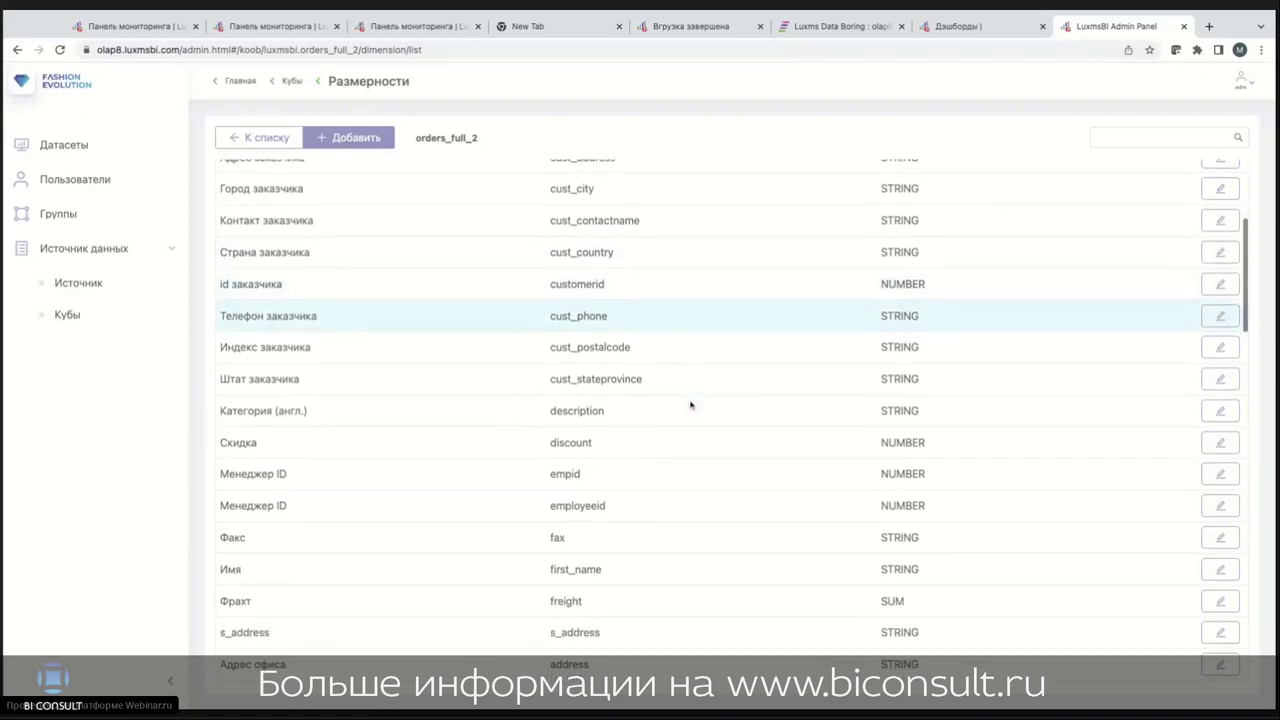
{"action": "scroll", "coordinate": [690, 404], "scroll_direction": "down", "scroll_amount": 5}
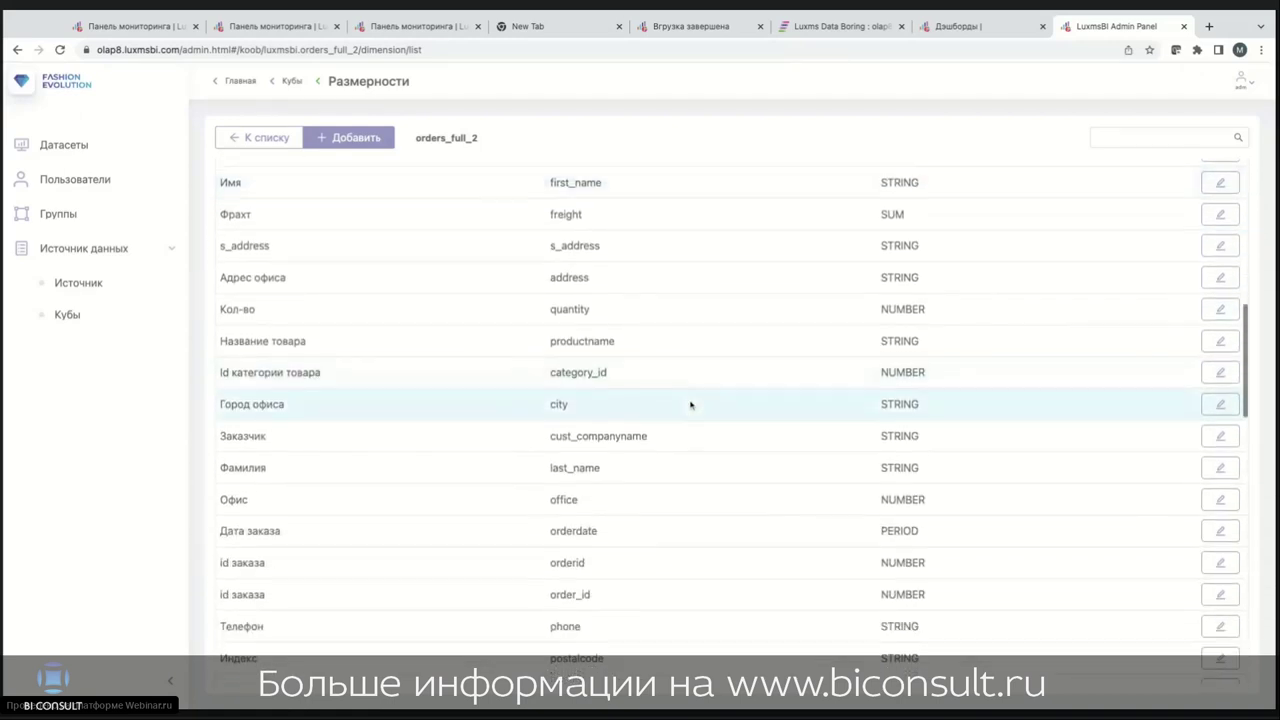
{"action": "scroll", "coordinate": [690, 404], "scroll_direction": "down", "scroll_amount": 2}
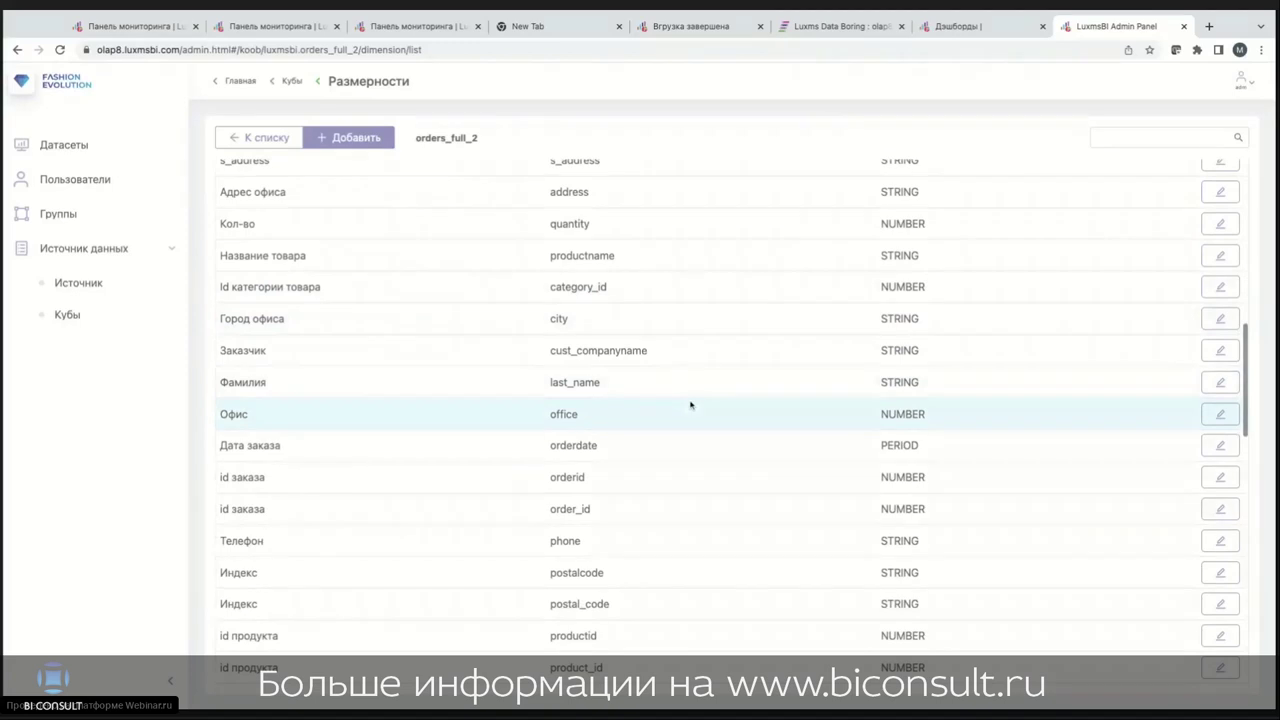
{"action": "scroll", "coordinate": [690, 404], "scroll_direction": "down", "scroll_amount": 3}
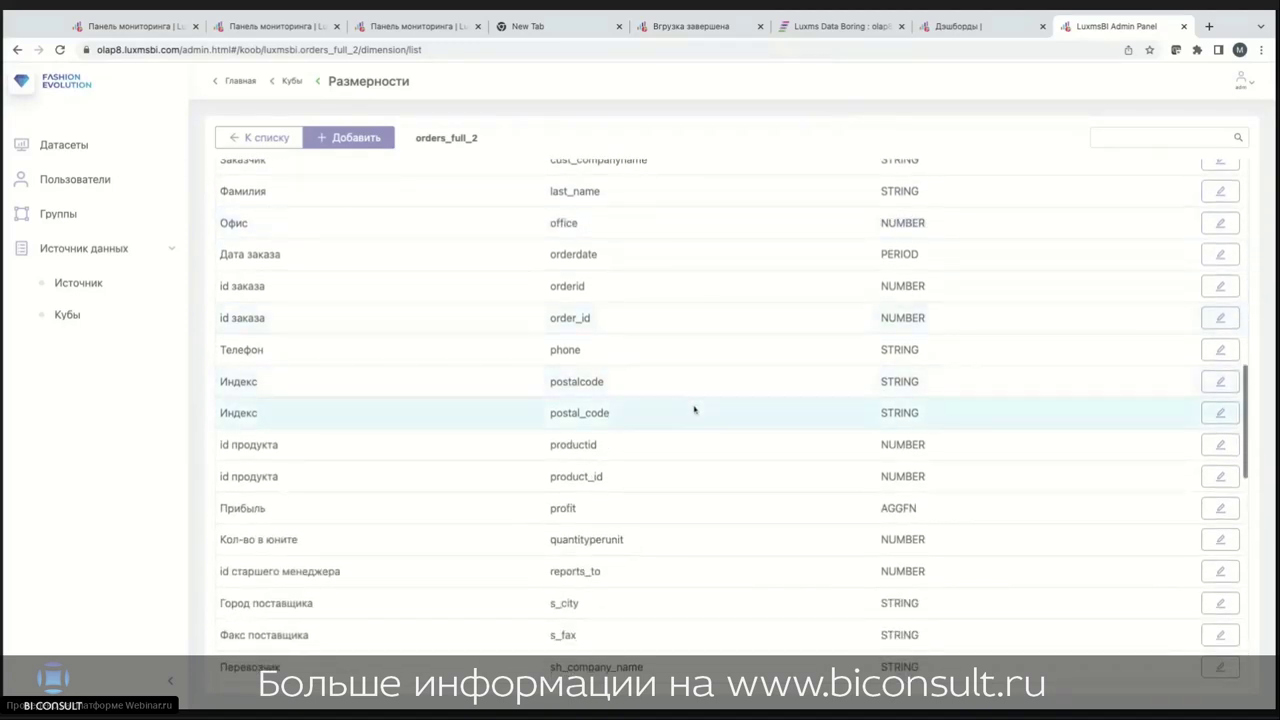
Step: Open the Прибыль dimension, inspect its SQL expression, and return to the list of cubes
{"action": "left_click", "coordinate": [1220, 508]}
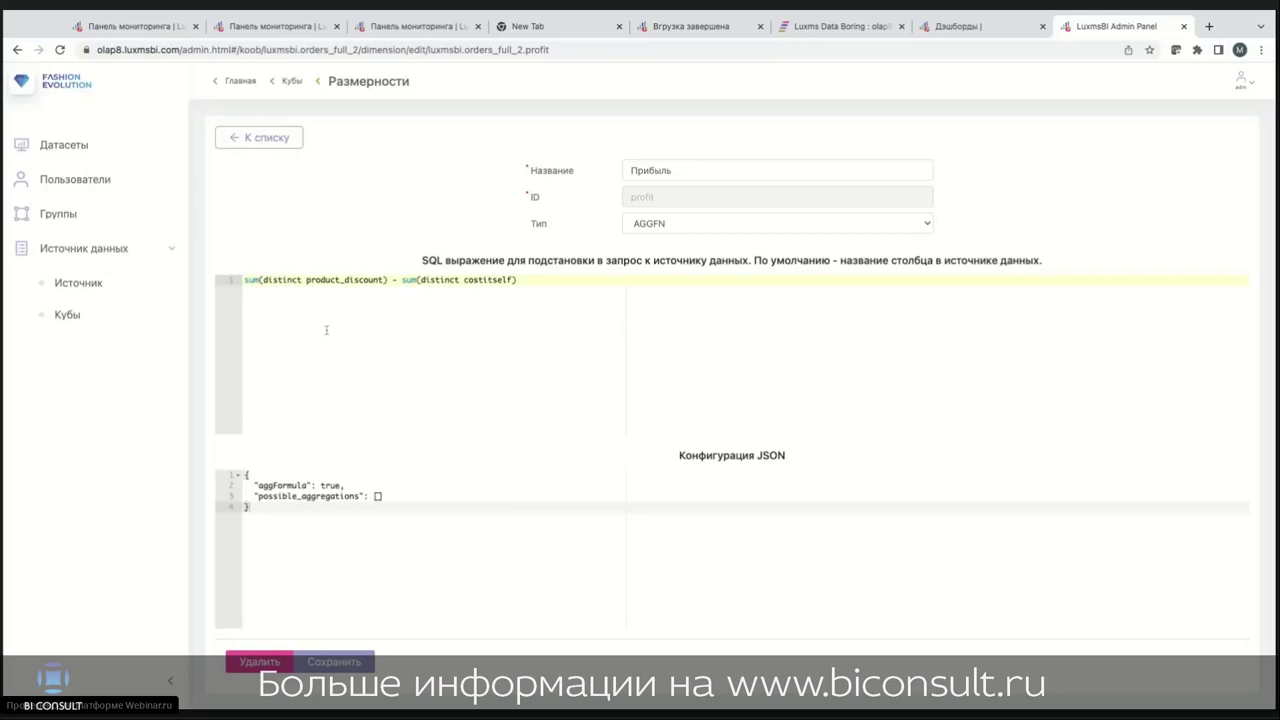
{"action": "triple_click", "coordinate": [326, 280]}
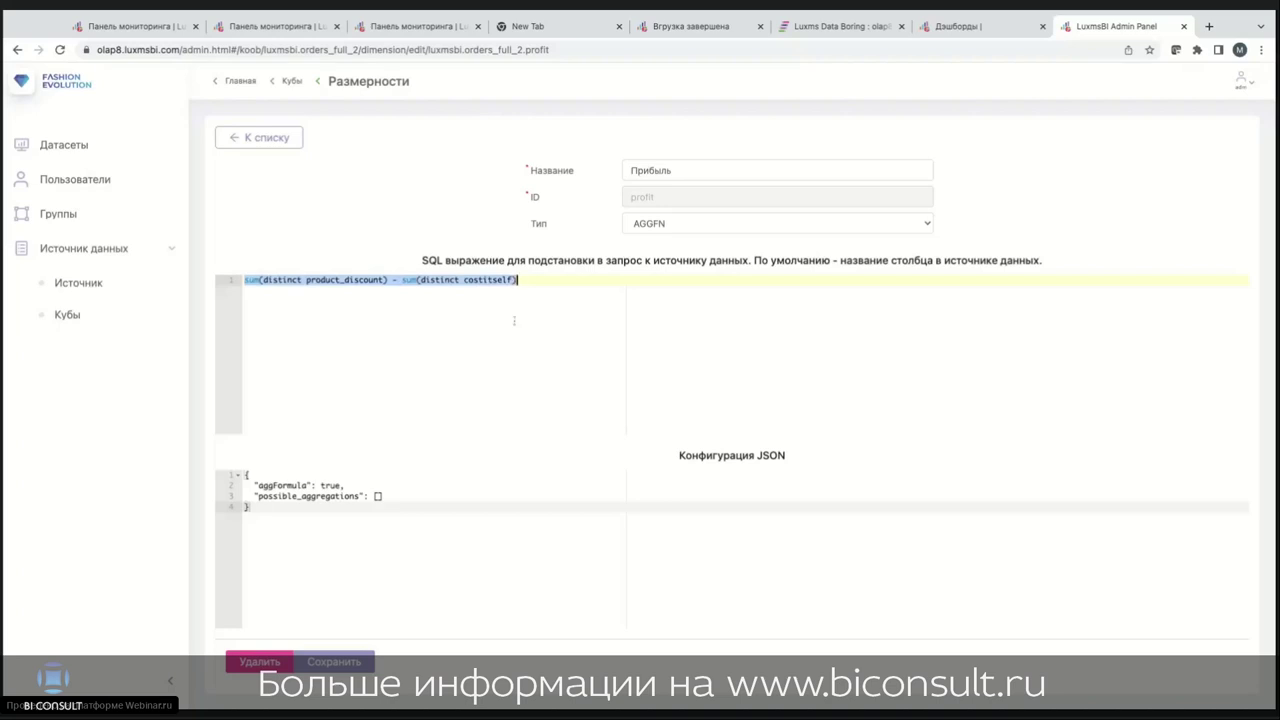
{"action": "left_click", "coordinate": [279, 139]}
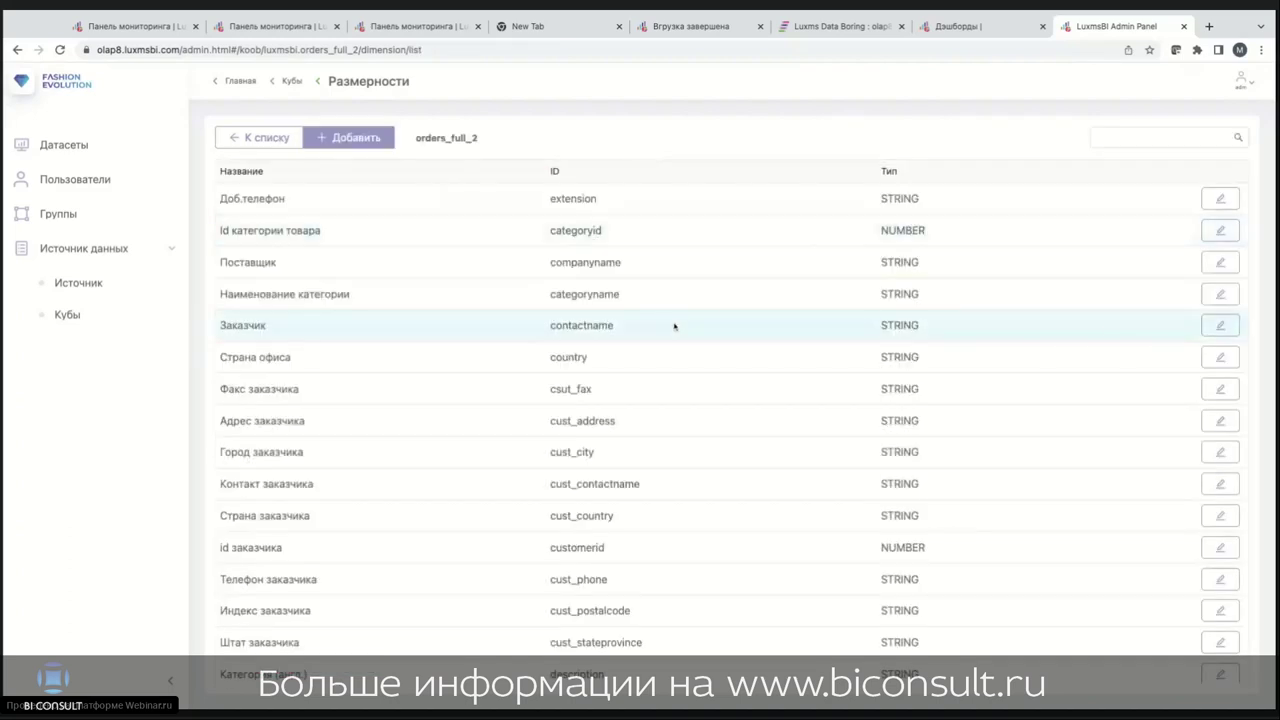
{"action": "left_click", "coordinate": [272, 140]}
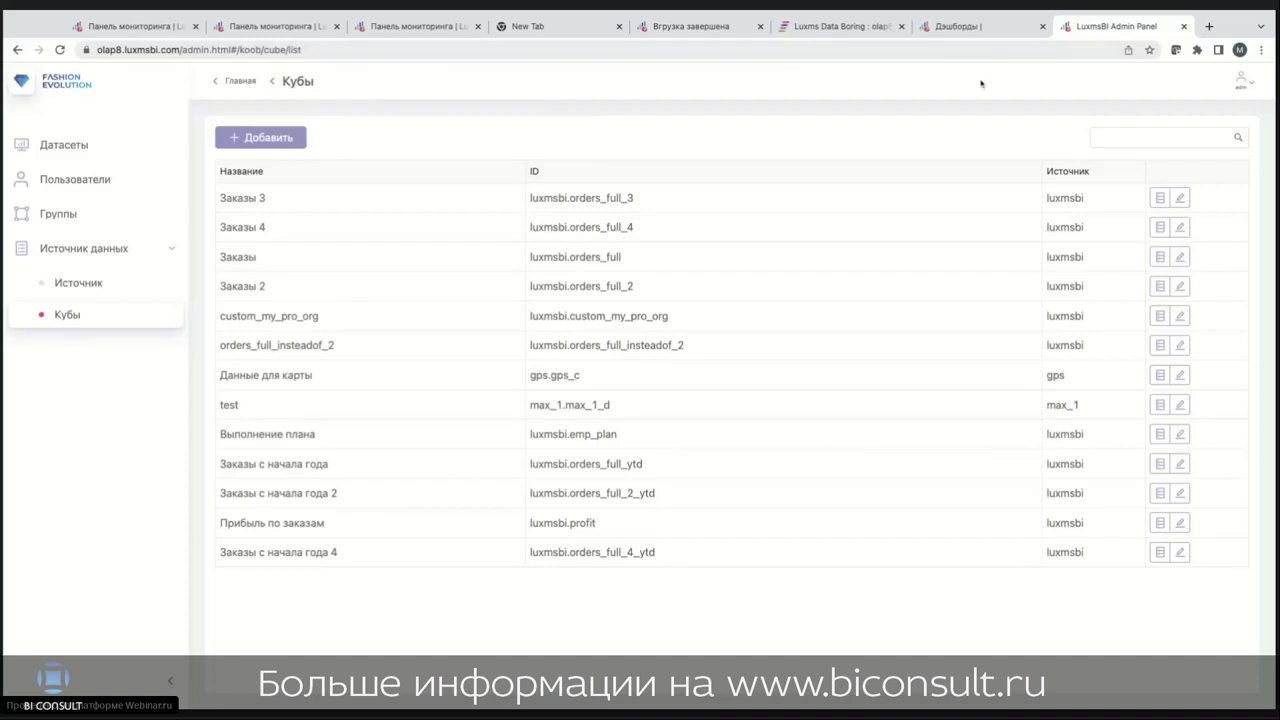
Step: Look at the admin user list, return to the cubes, and switch to the Fashion Evolution dashboards
{"action": "left_click", "coordinate": [75, 179]}
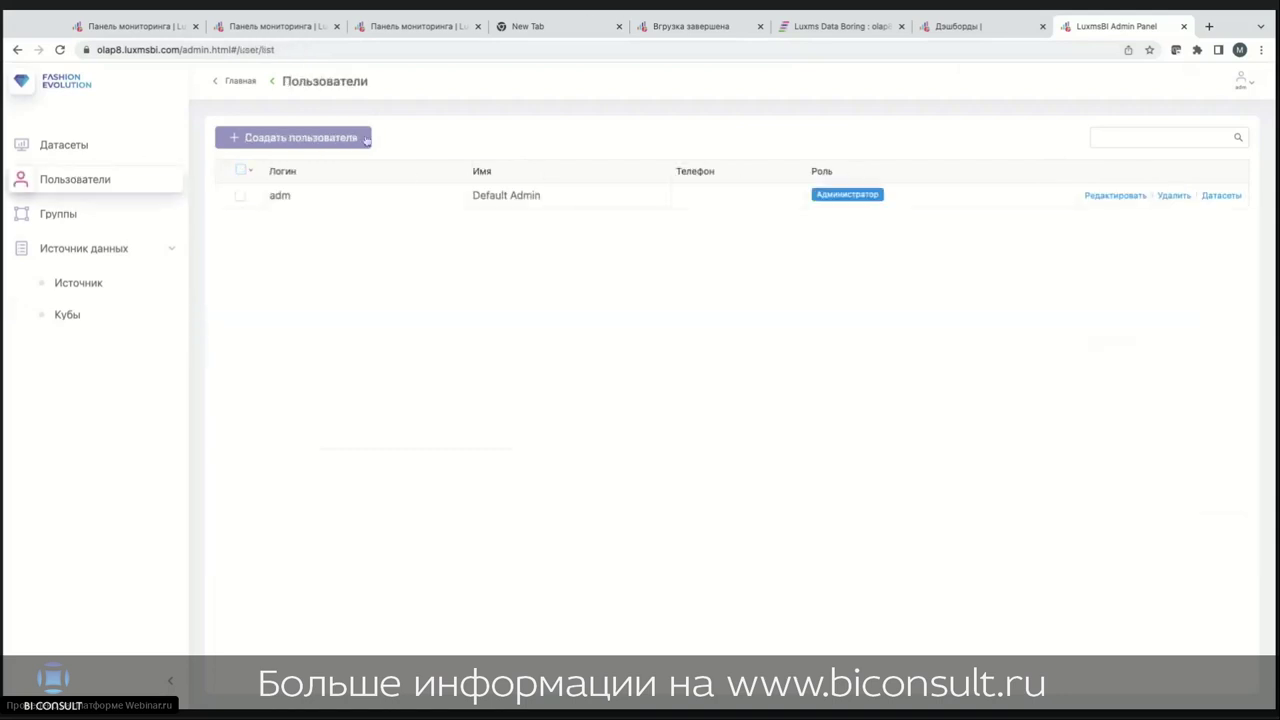
{"action": "left_click", "coordinate": [66, 316]}
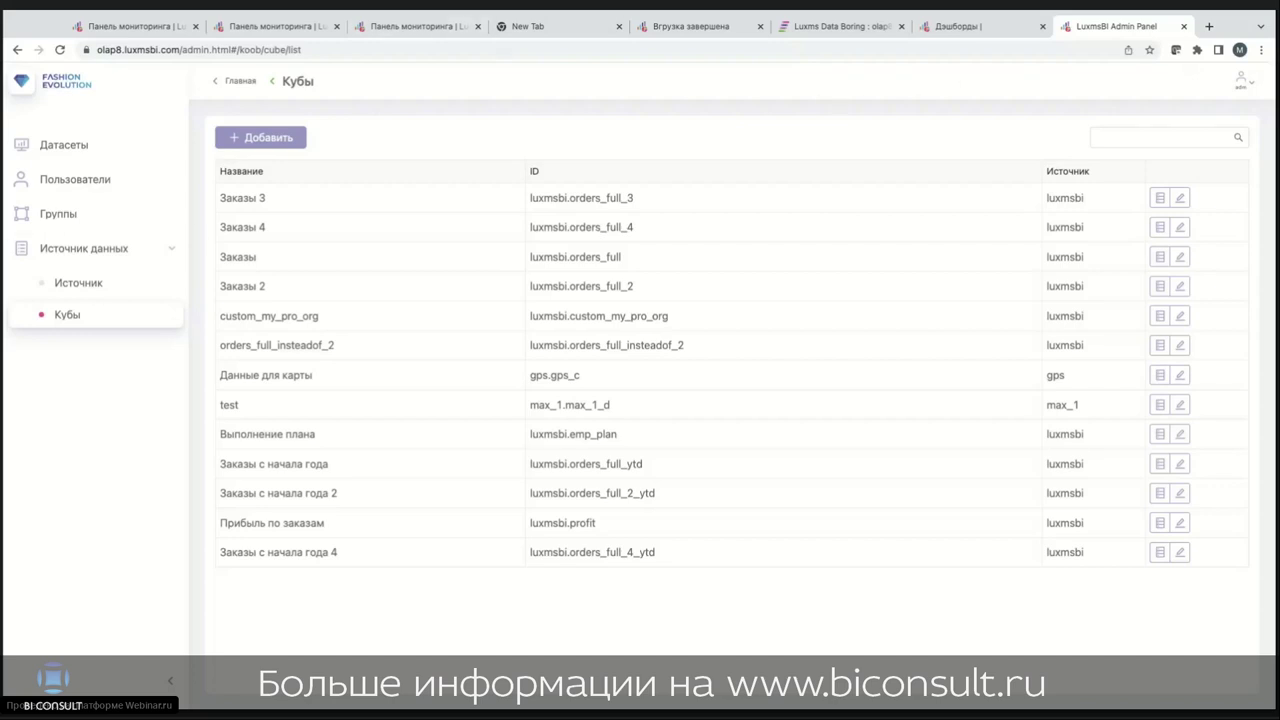
{"action": "left_click", "coordinate": [972, 28]}
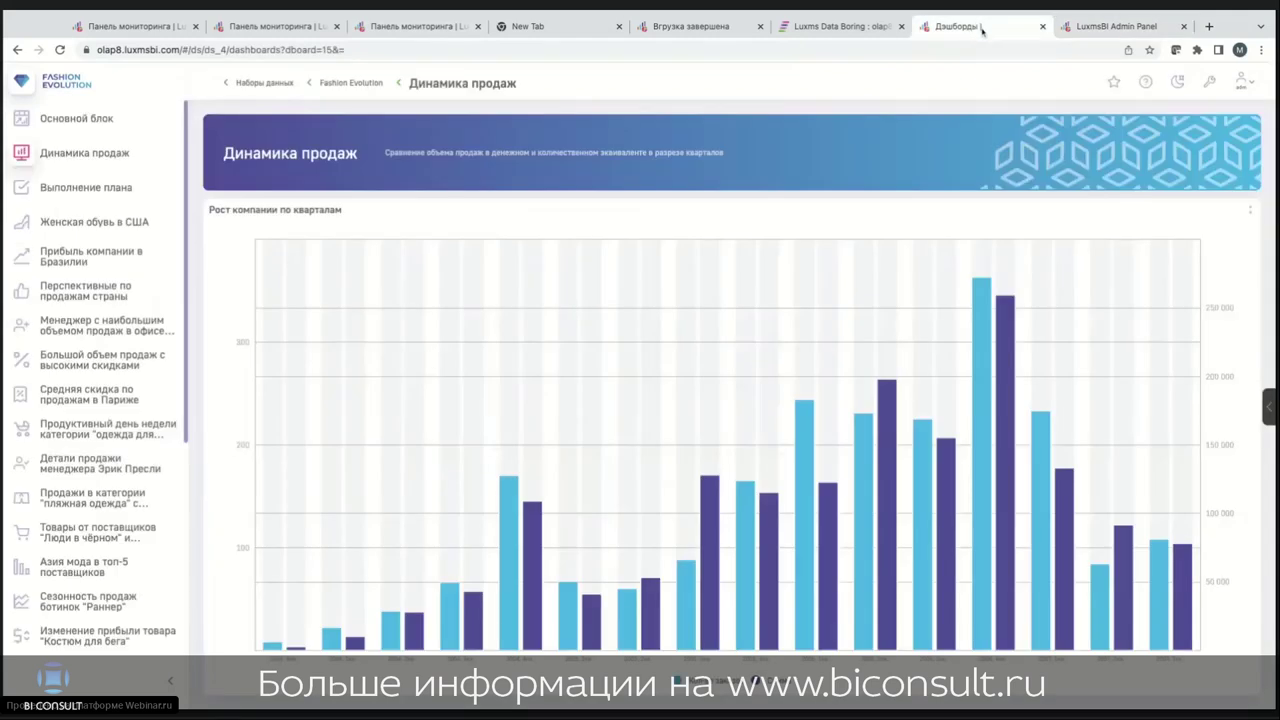
Step: View the Основной блок, Динамика продаж, Выполнение плана, Женская обувь в США and Прибыль компании в Бразилии dashboards in turn
{"action": "left_click", "coordinate": [92, 122]}
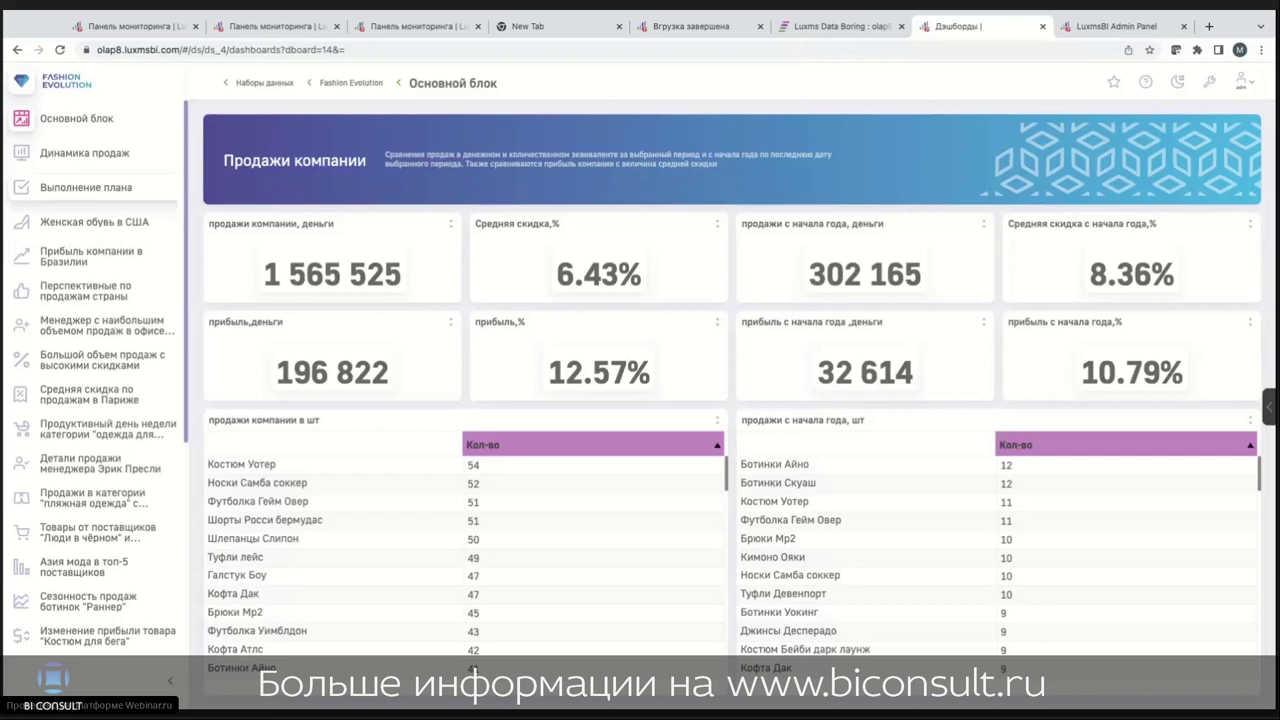
{"action": "scroll", "coordinate": [100, 300], "scroll_direction": "down", "scroll_amount": 1}
{"action": "scroll", "coordinate": [100, 300], "scroll_direction": "up", "scroll_amount": 1}
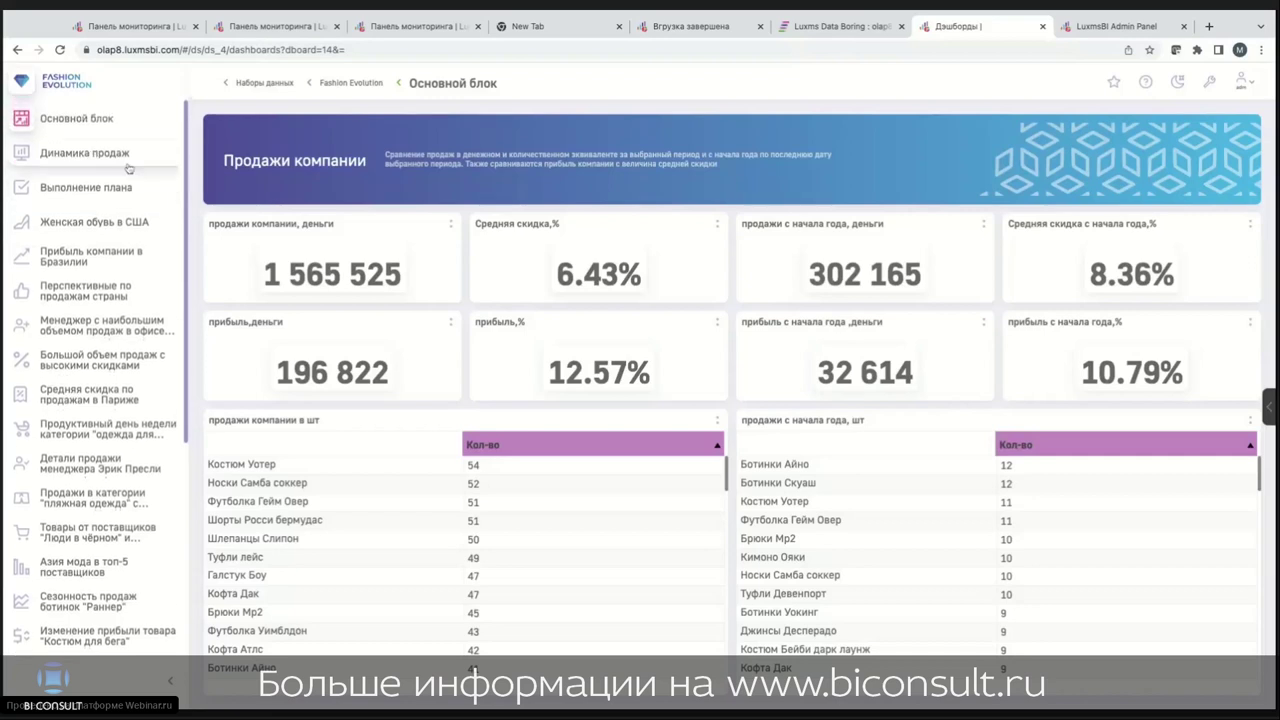
{"action": "left_click", "coordinate": [111, 157]}
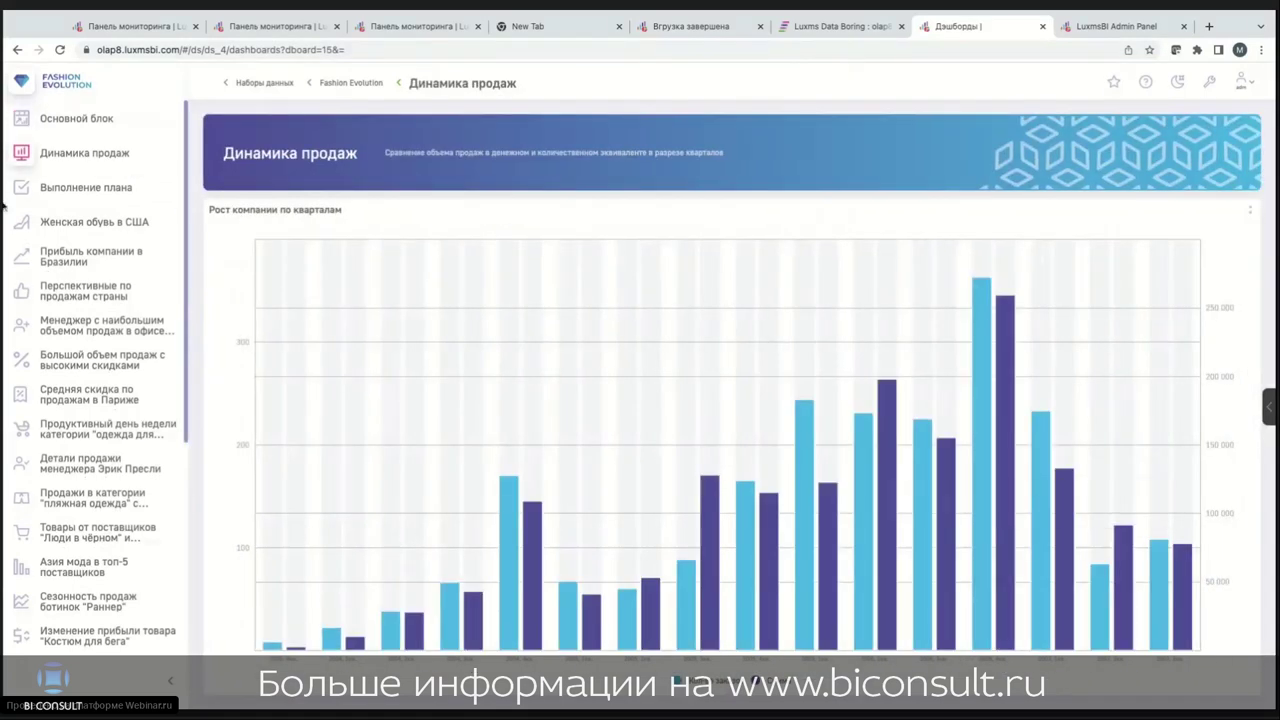
{"action": "left_click", "coordinate": [70, 192]}
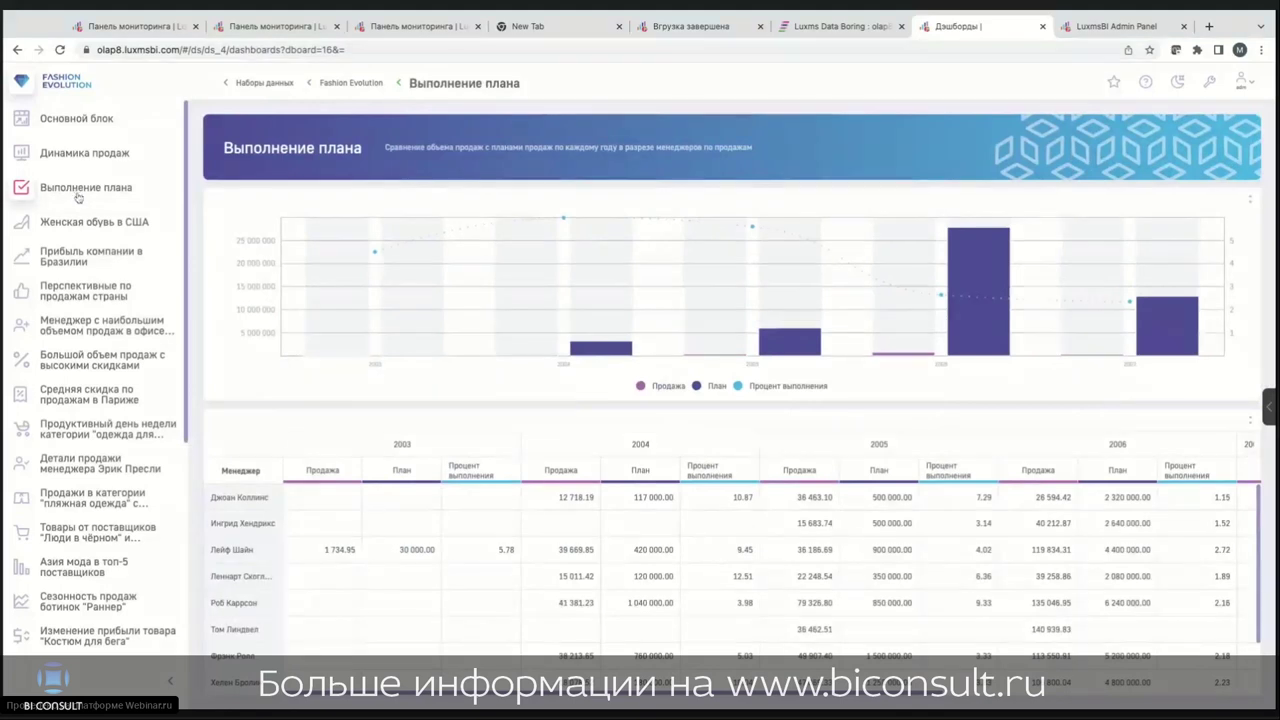
{"action": "left_click", "coordinate": [97, 228]}
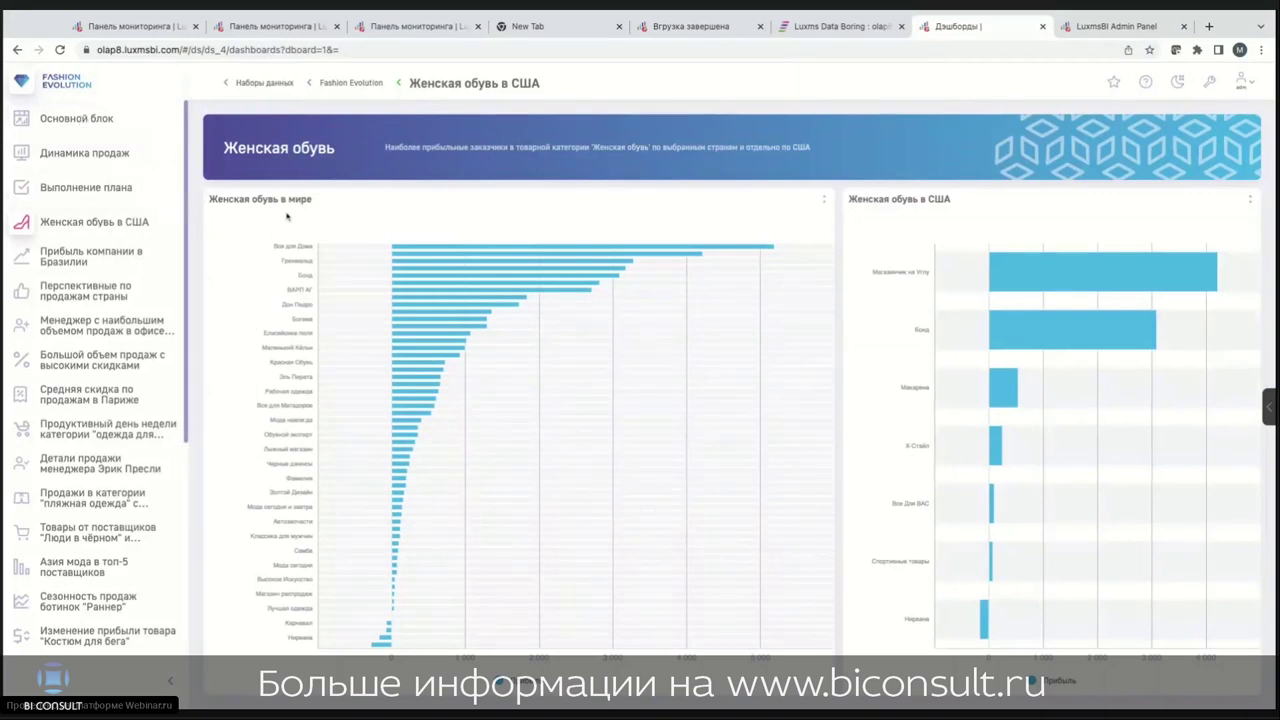
{"action": "left_click", "coordinate": [98, 262]}
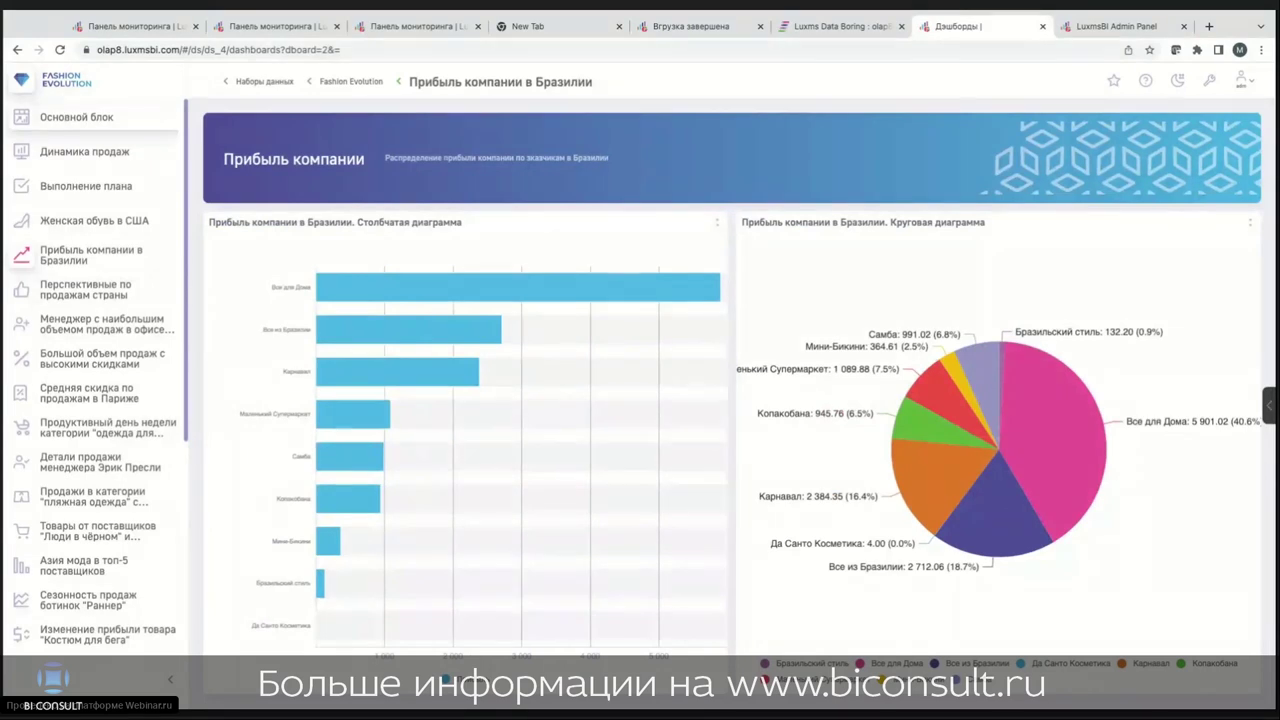
Step: Put the Основной блок dashboard into edit mode and open the settings of its Продажи компании banner
{"action": "left_click", "coordinate": [76, 117]}
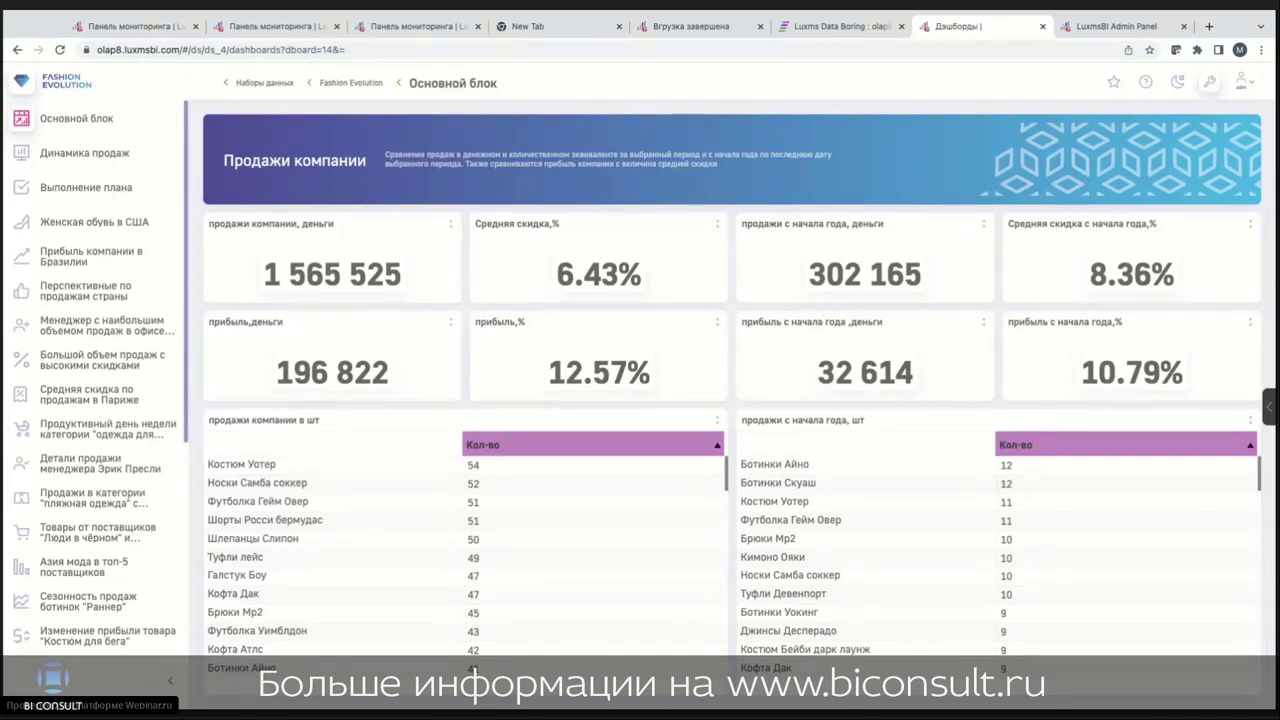
{"action": "left_click", "coordinate": [1209, 82]}
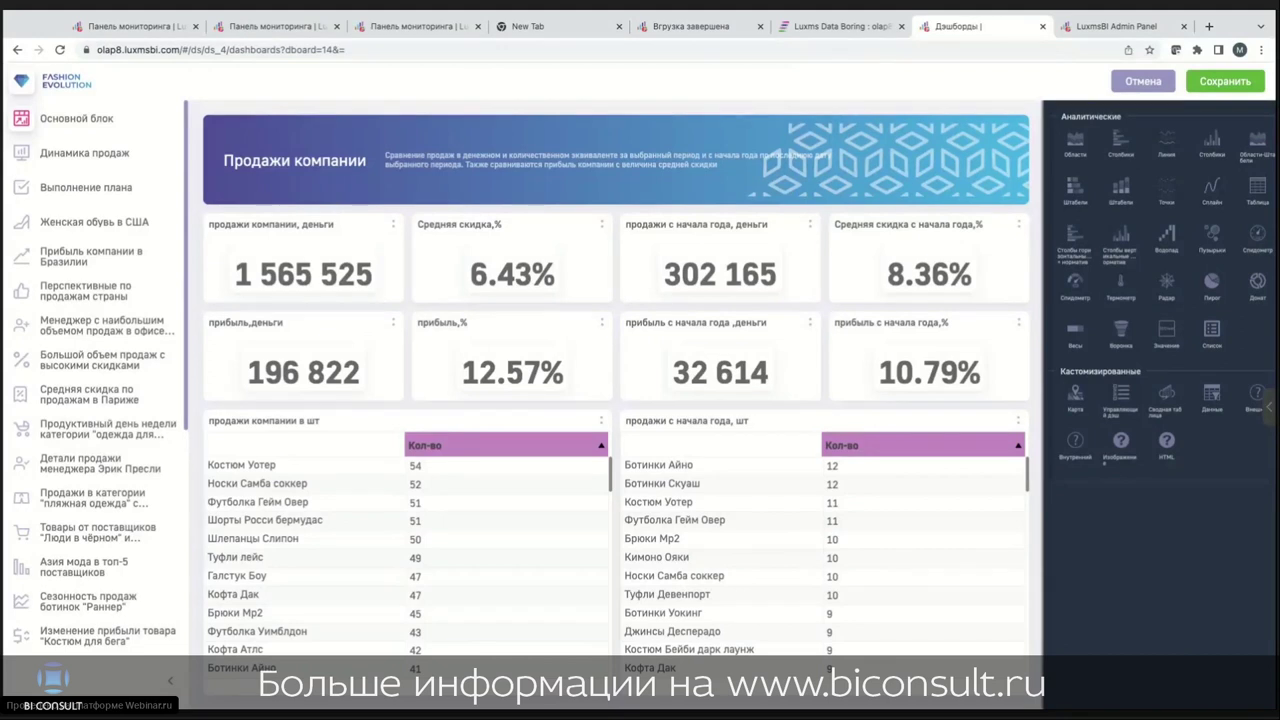
{"action": "left_click", "coordinate": [694, 131]}
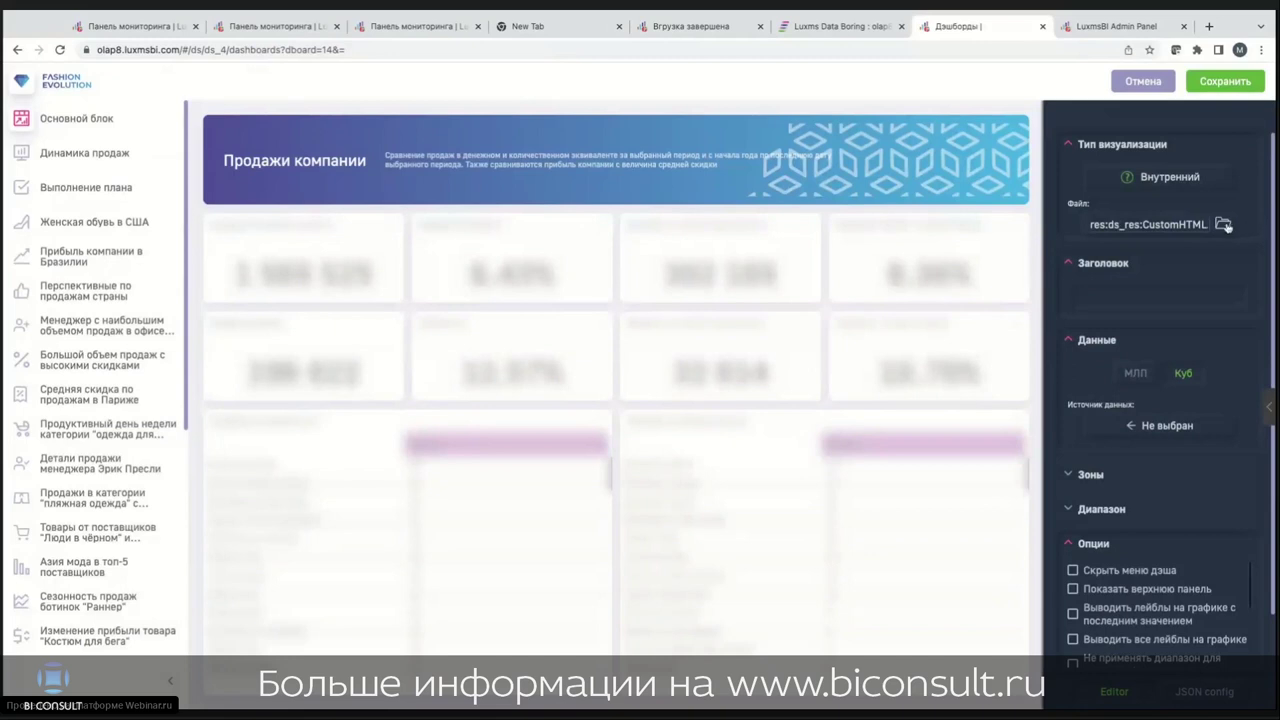
Step: Pick CustomHTML.js from the Luxms BI Resources folder as the banner's file, and leave edit mode without saving
{"action": "left_click", "coordinate": [1224, 225]}
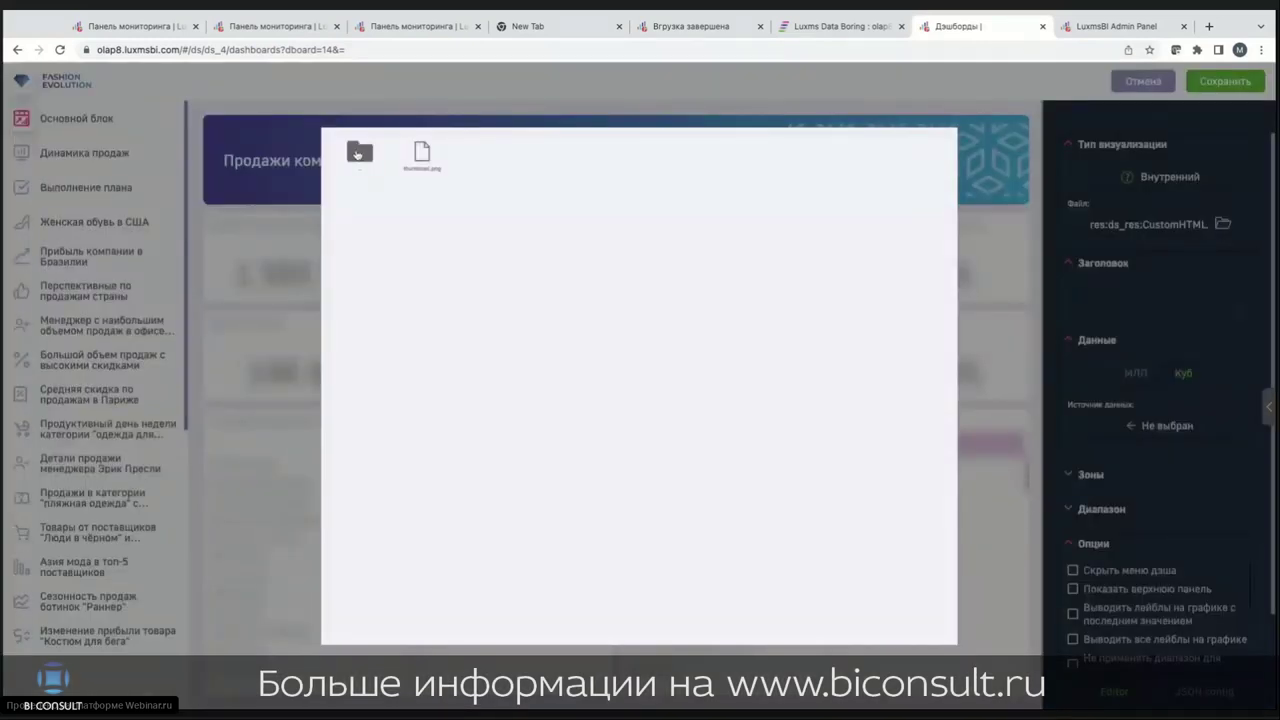
{"action": "double_click", "coordinate": [358, 154]}
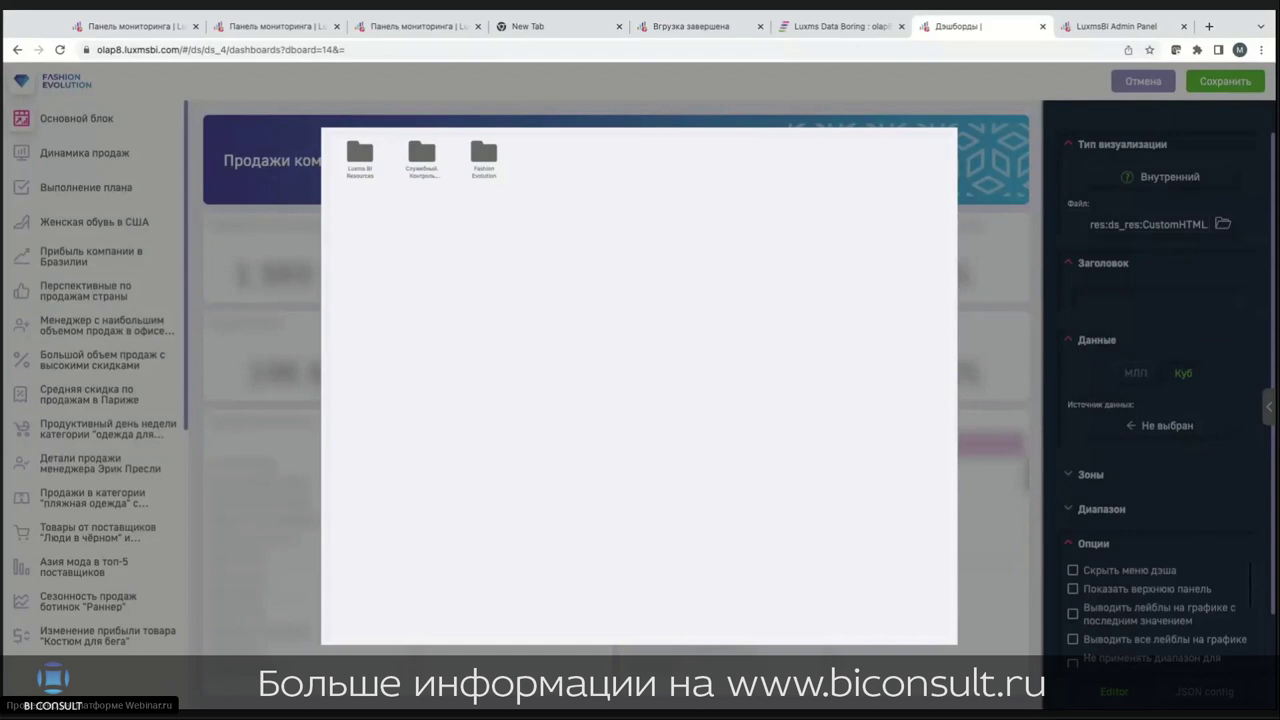
{"action": "double_click", "coordinate": [358, 154]}
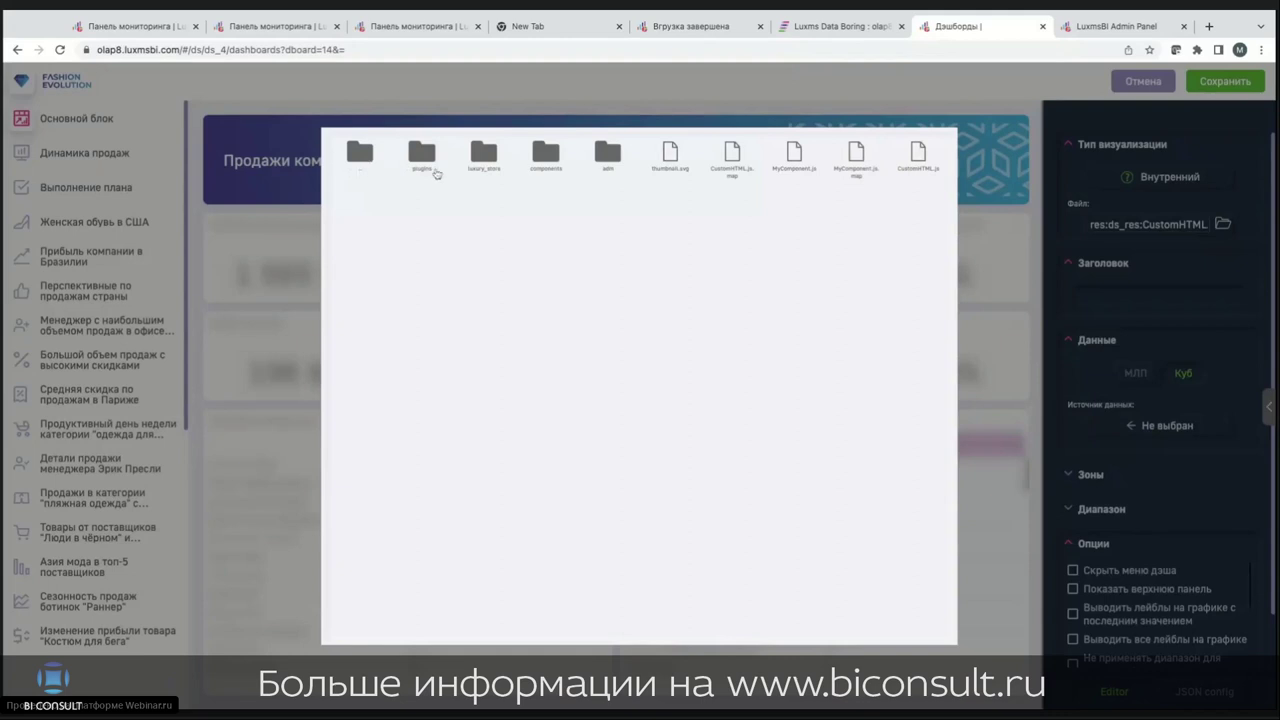
{"action": "double_click", "coordinate": [918, 152]}
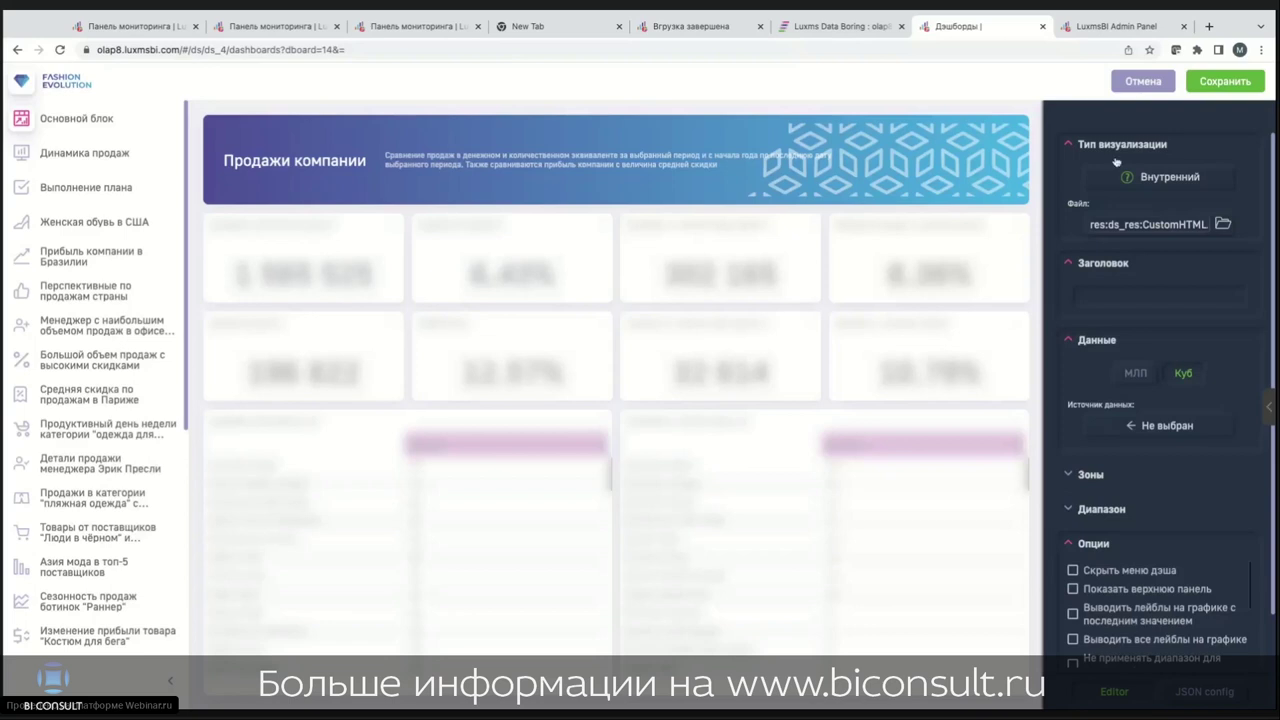
{"action": "scroll", "coordinate": [1116, 145], "scroll_direction": "down", "scroll_amount": 1}
{"action": "left_click", "coordinate": [1138, 82]}
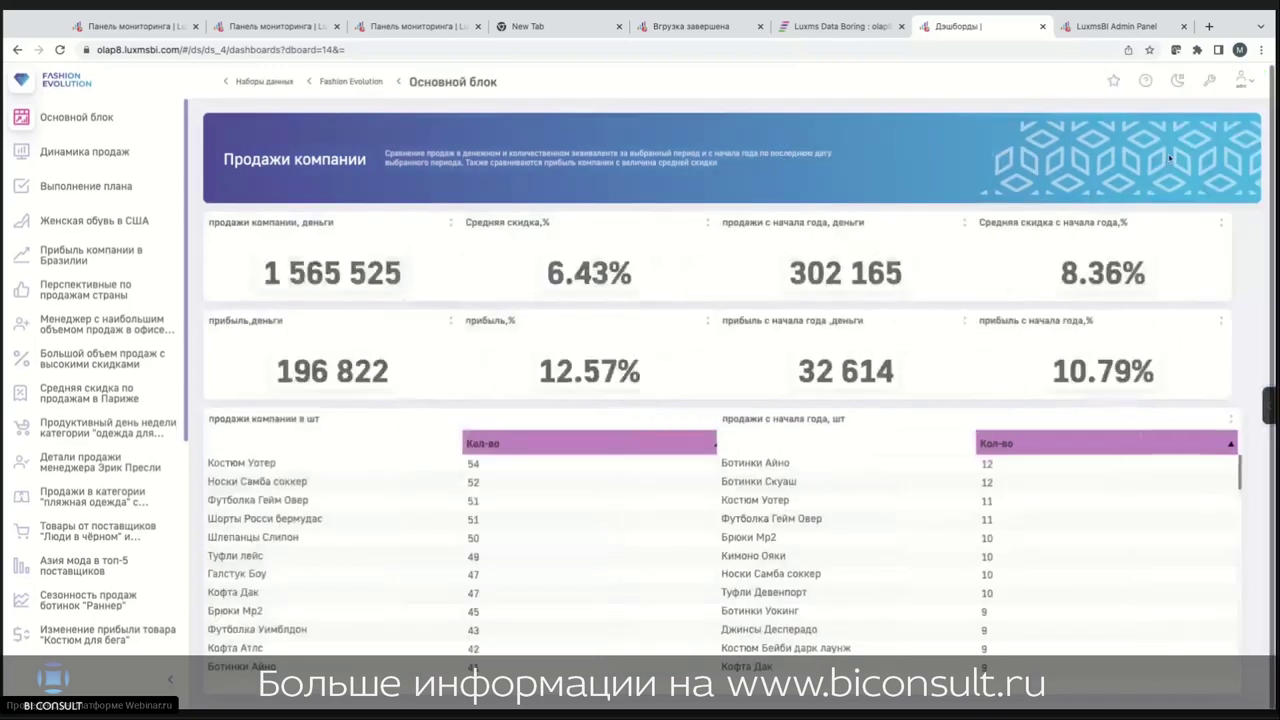
{"action": "left_click", "coordinate": [1205, 86]}
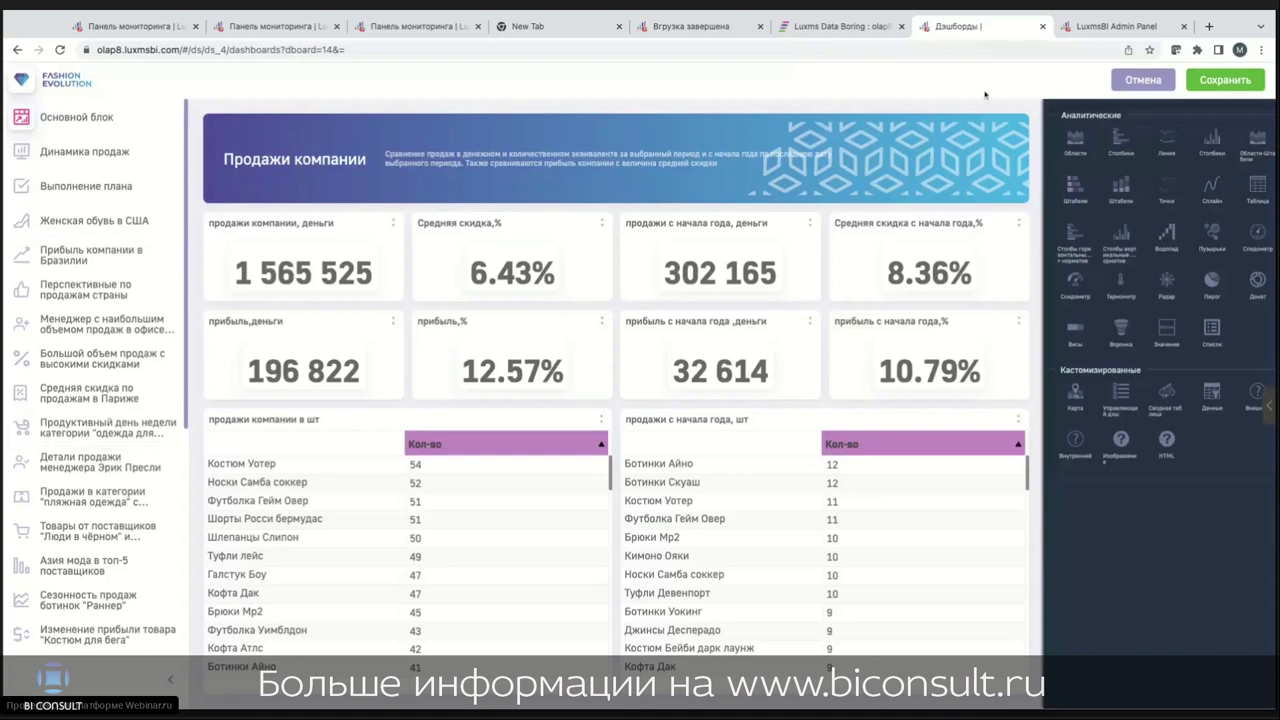
{"action": "left_click", "coordinate": [1141, 80]}
Step: View the "Раннер" boots seasonality dashboard, and look over the parameter sliders of the WHAT-IF Анализ dashboard
{"action": "scroll", "coordinate": [113, 341], "scroll_direction": "down", "scroll_amount": 1}
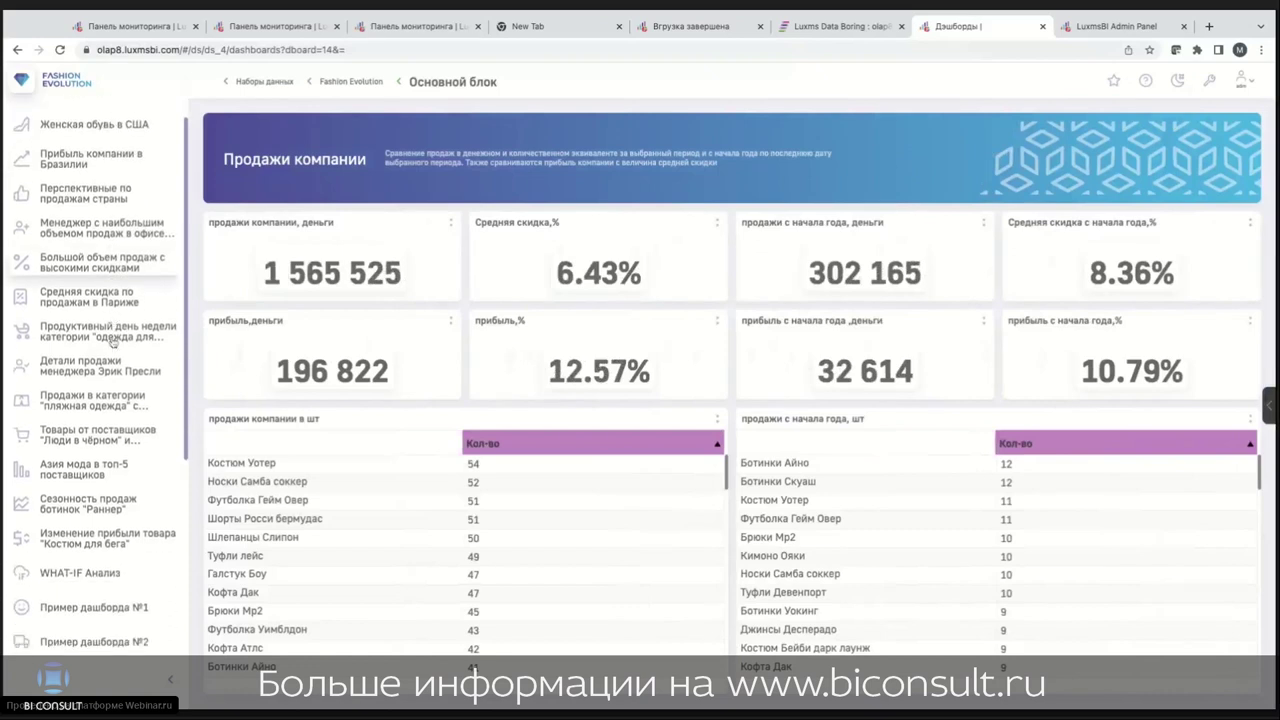
{"action": "scroll", "coordinate": [113, 341], "scroll_direction": "down", "scroll_amount": 2}
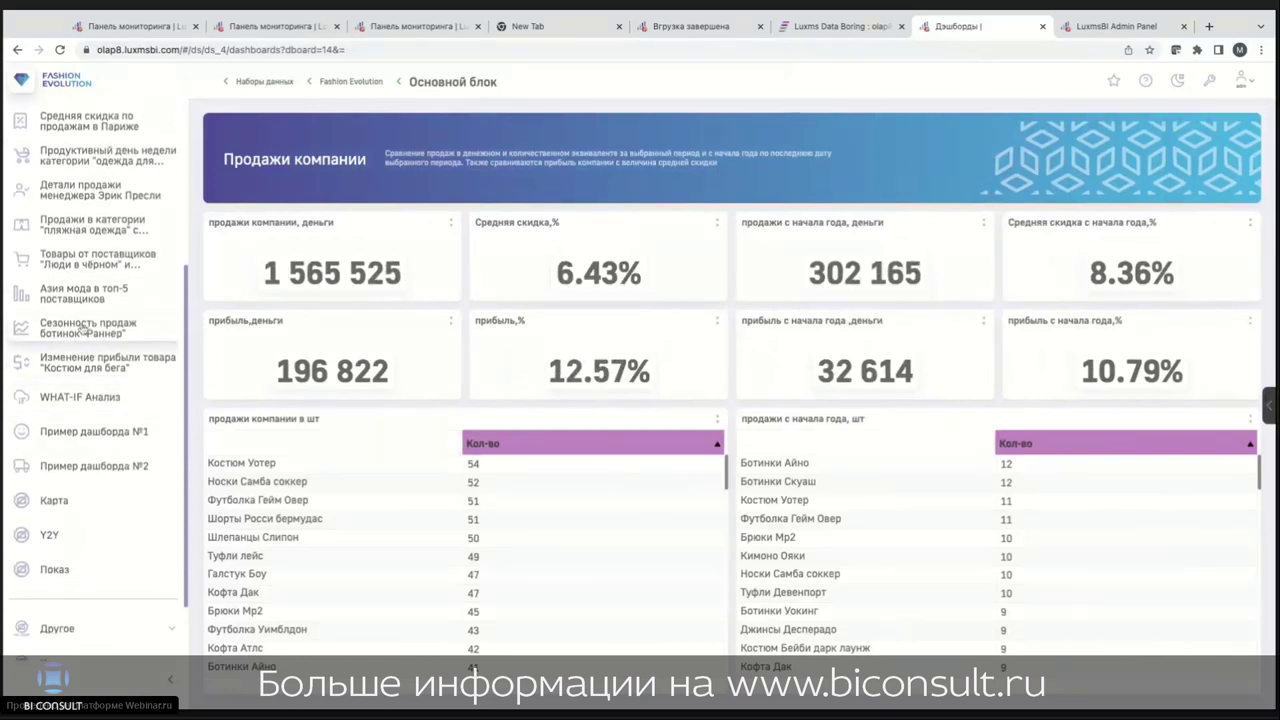
{"action": "left_click", "coordinate": [88, 328]}
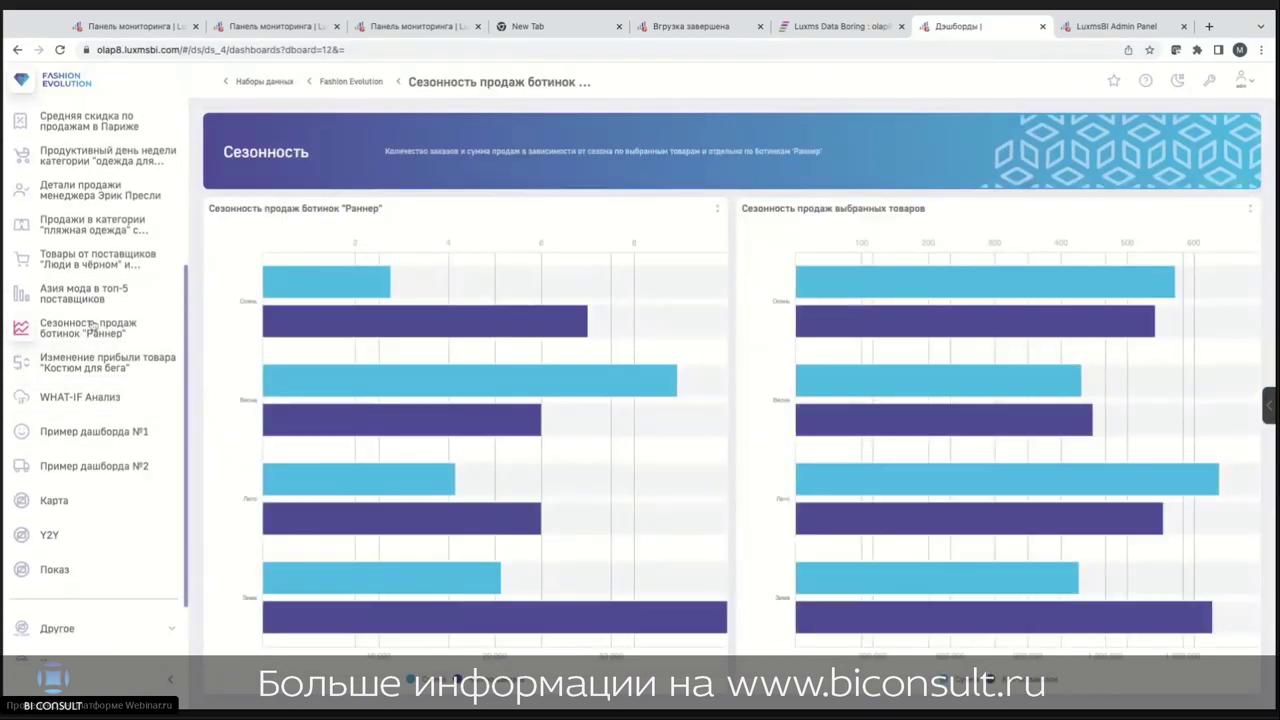
{"action": "left_click", "coordinate": [82, 400]}
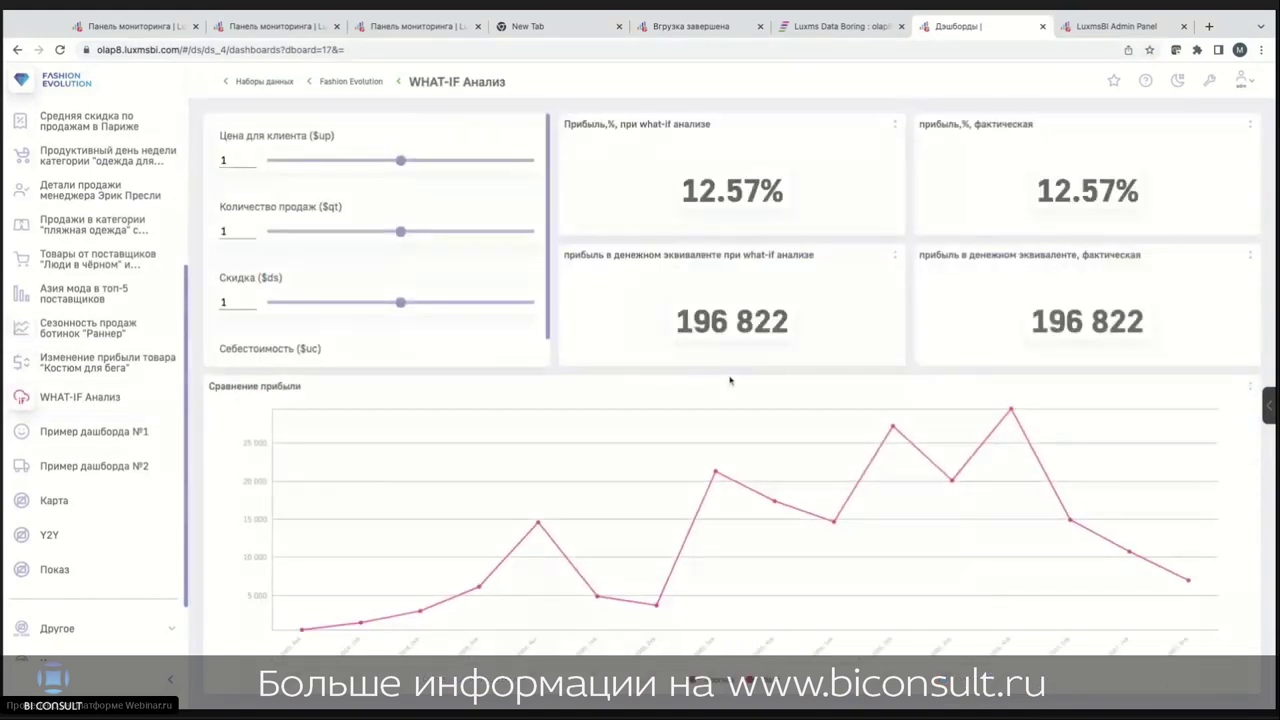
{"action": "scroll", "coordinate": [508, 250], "scroll_direction": "down", "scroll_amount": 1}
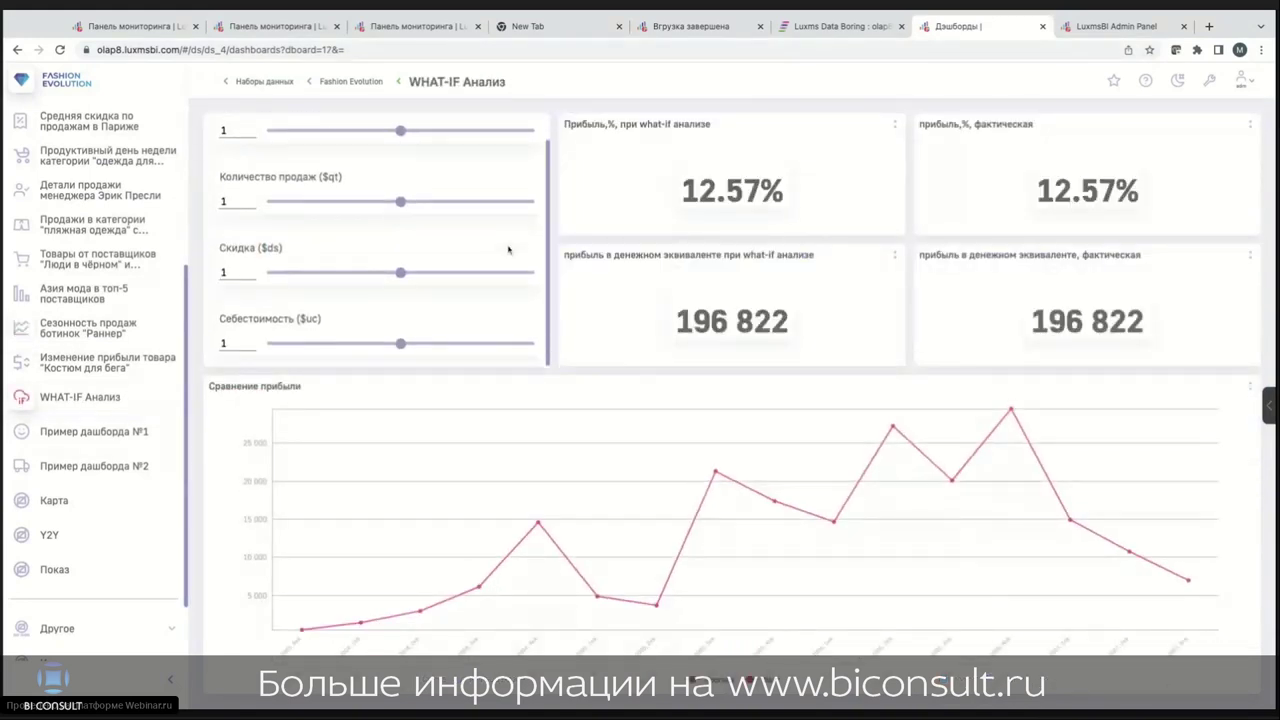
{"action": "scroll", "coordinate": [508, 250], "scroll_direction": "up", "scroll_amount": 1}
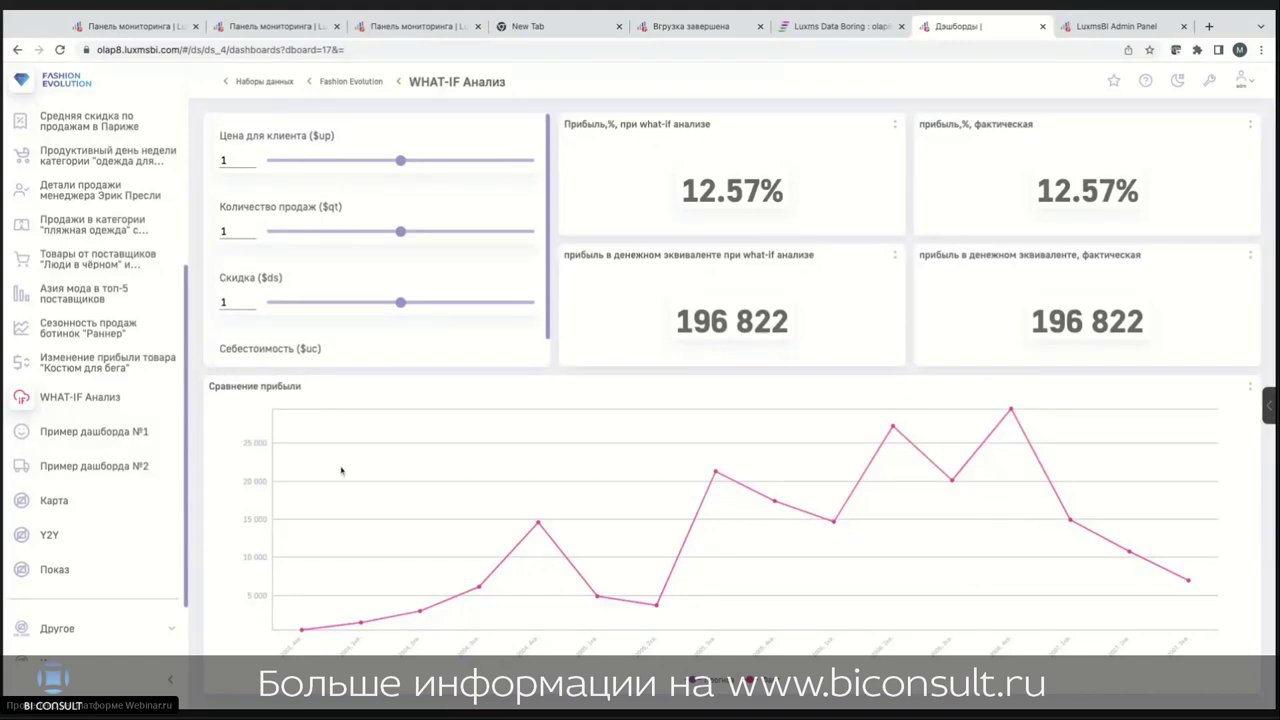
Step: Open the Сравнение прибыли chart's settings in dashboard edit mode and inspect the names and formulas of its facts Прогноз and Факт
{"action": "left_click", "coordinate": [1270, 408]}
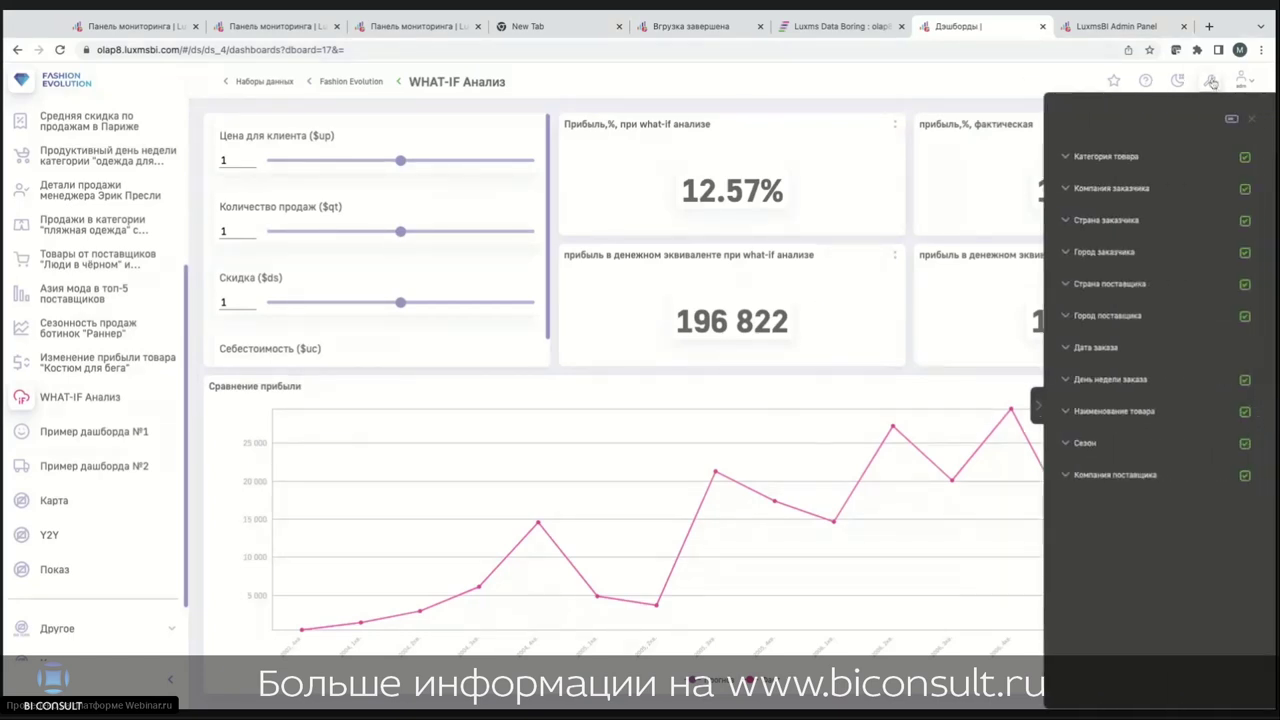
{"action": "left_click", "coordinate": [1037, 408]}
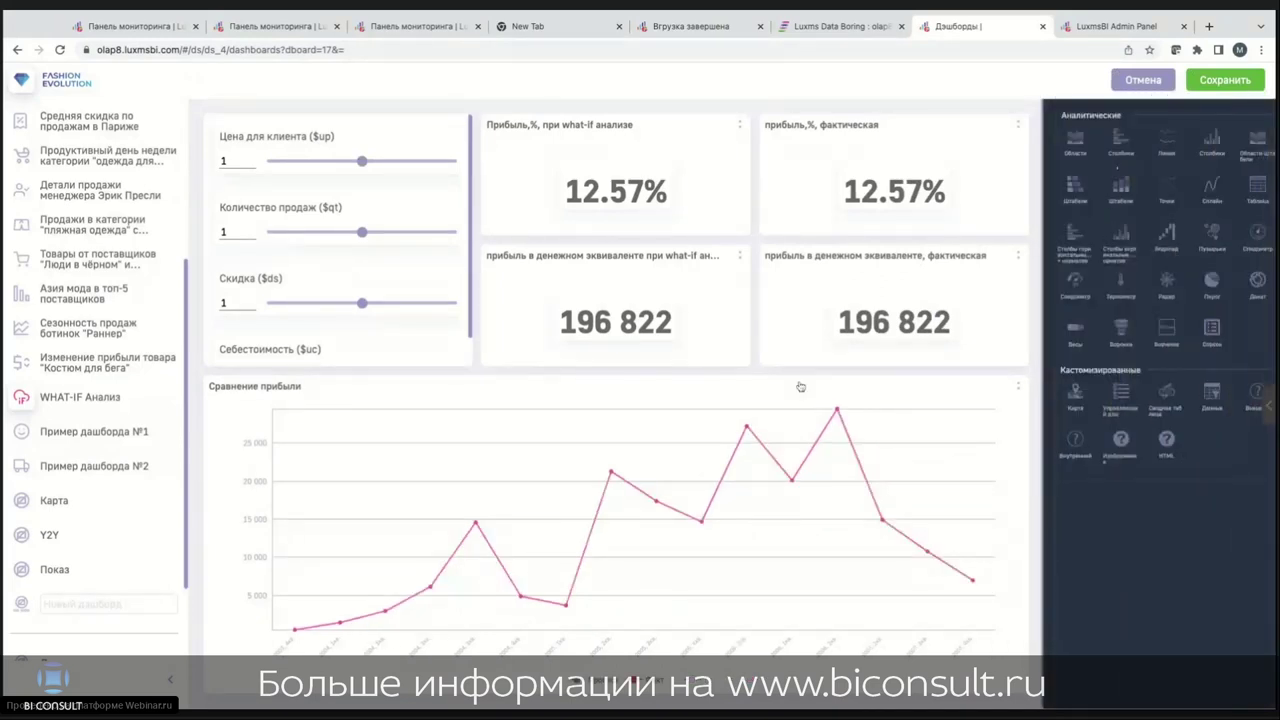
{"action": "left_click", "coordinate": [750, 396]}
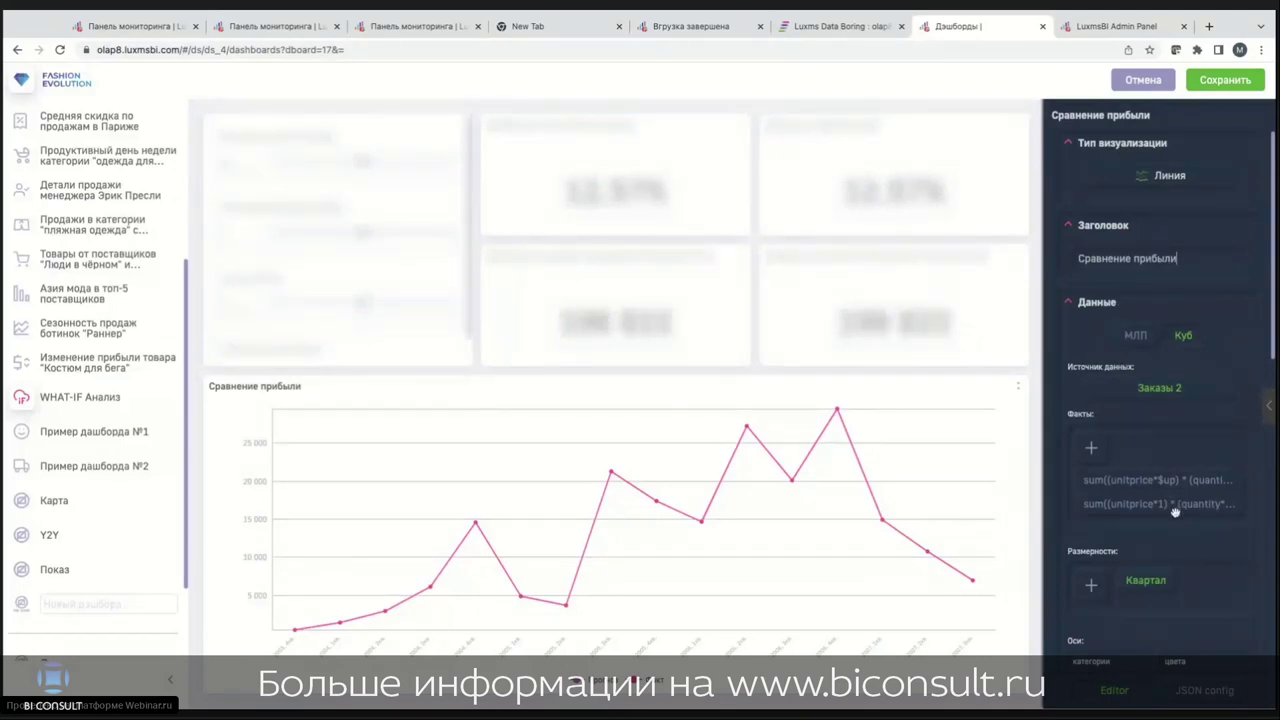
{"action": "scroll", "coordinate": [1177, 500], "scroll_direction": "down", "scroll_amount": 1}
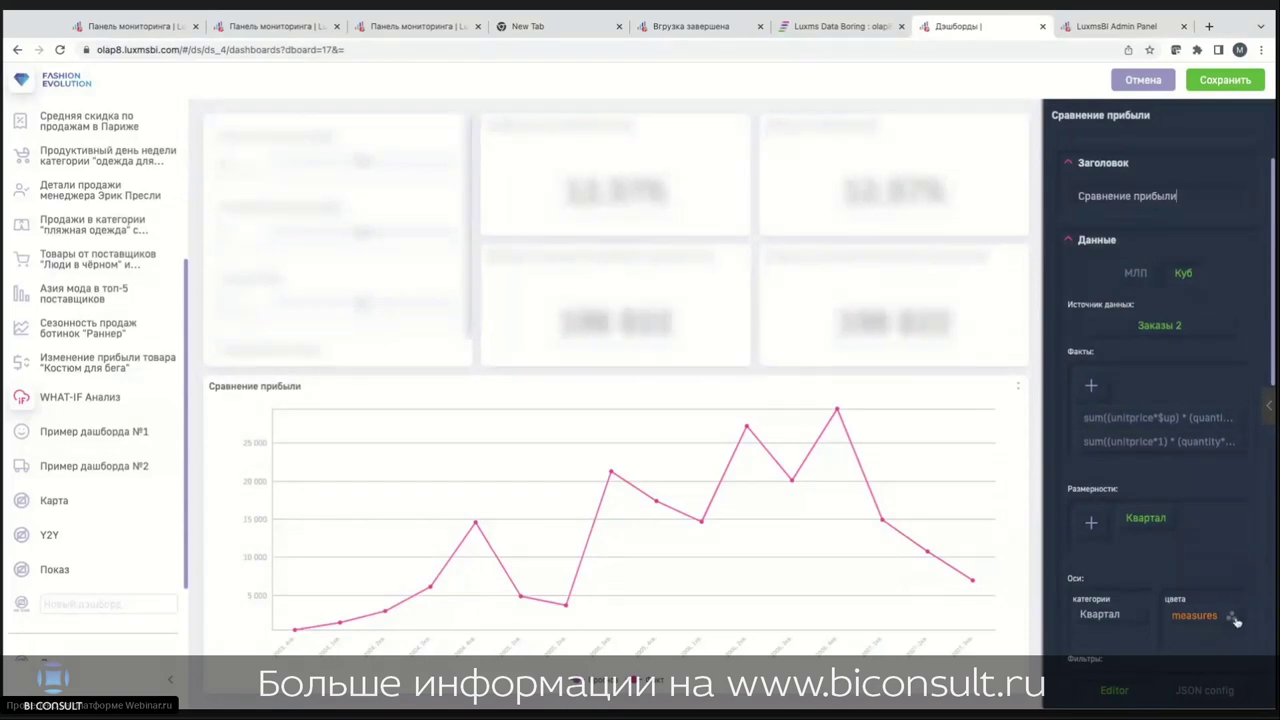
{"action": "left_click", "coordinate": [1233, 620]}
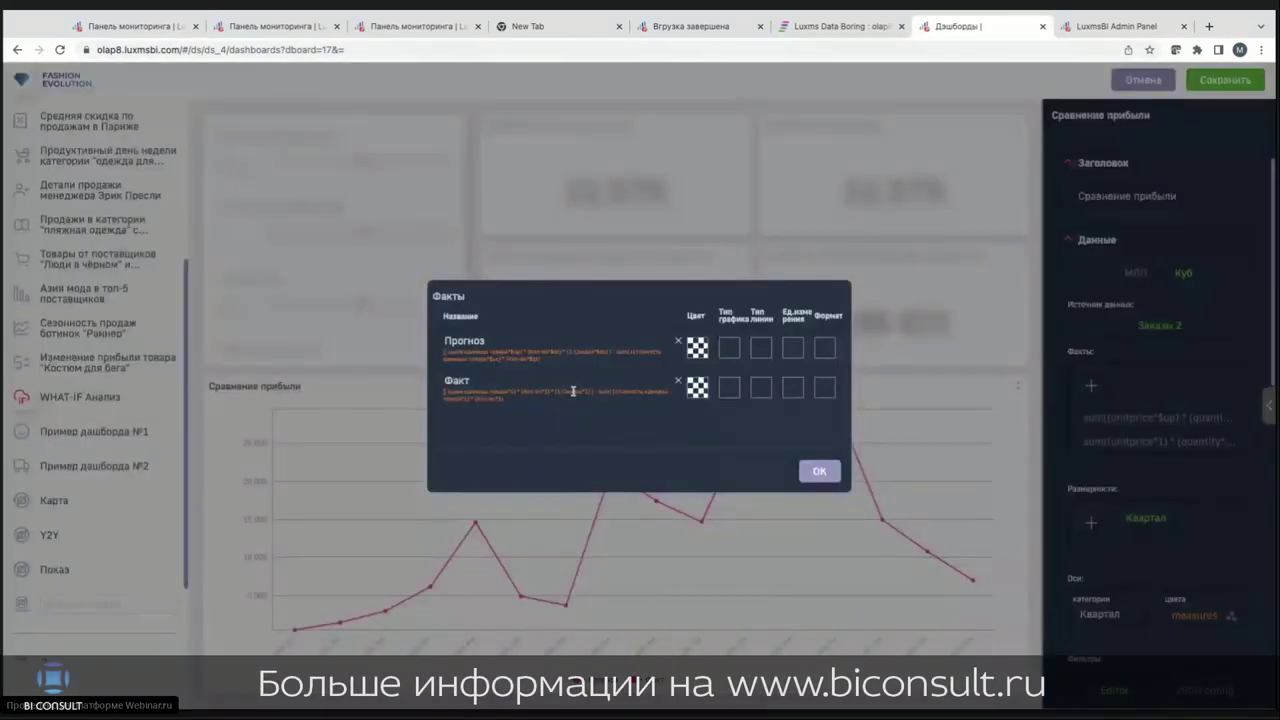
{"action": "left_click", "coordinate": [820, 473]}
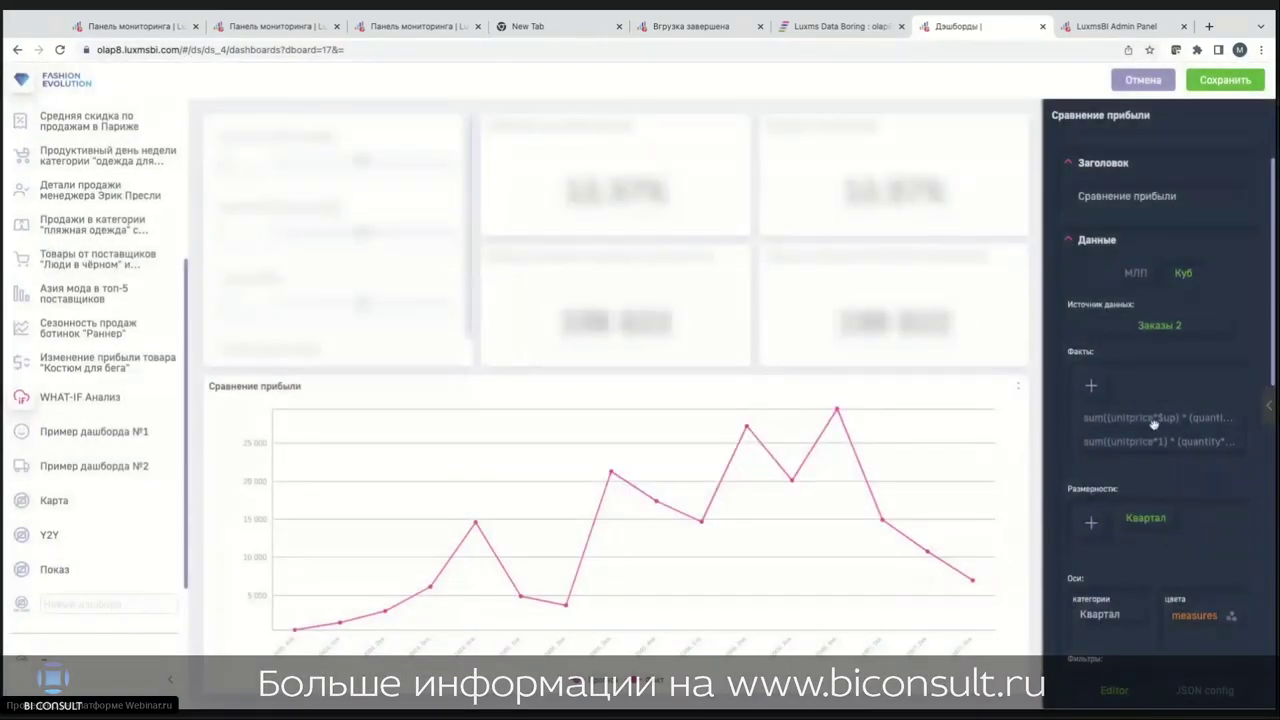
Step: Read through the first fact formula of the Сравнение прибыли chart and leave edit mode without saving
{"action": "left_click", "coordinate": [1148, 418]}
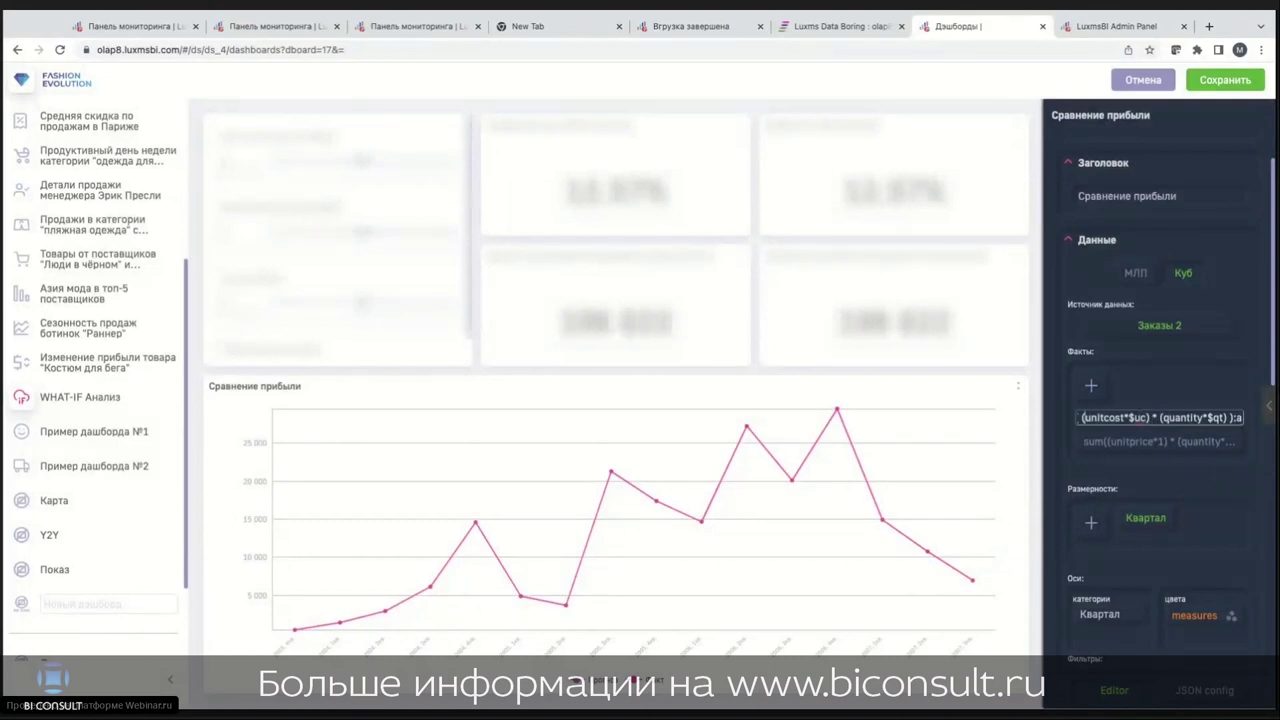
{"action": "left_click", "coordinate": [1082, 417]}
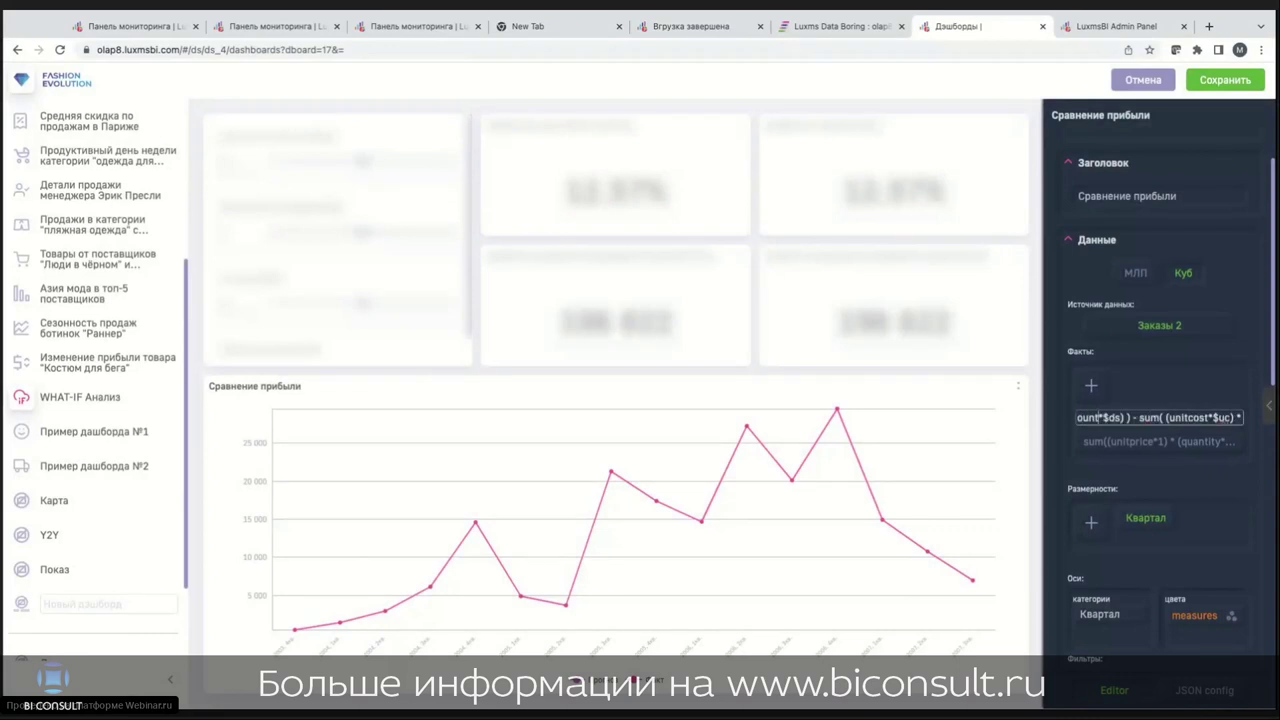
{"action": "key", "text": "Left"}
{"action": "key", "text": "Left"}
{"action": "key", "text": "Left"}
{"action": "key", "text": "Left"}
{"action": "key", "text": "Left"}
{"action": "key", "text": "Left"}
{"action": "key", "text": "Left"}
{"action": "key", "text": "Left"}
{"action": "key", "text": "Left"}
{"action": "key", "text": "Left"}
{"action": "key", "text": "Left"}
{"action": "key", "text": "Left"}
{"action": "key", "text": "Left"}
{"action": "key", "text": "Left"}
{"action": "key", "text": "Left"}
{"action": "key", "text": "Left"}
{"action": "key", "text": "Left"}
{"action": "key", "text": "Left"}
{"action": "key", "text": "Left"}
{"action": "key", "text": "Left"}
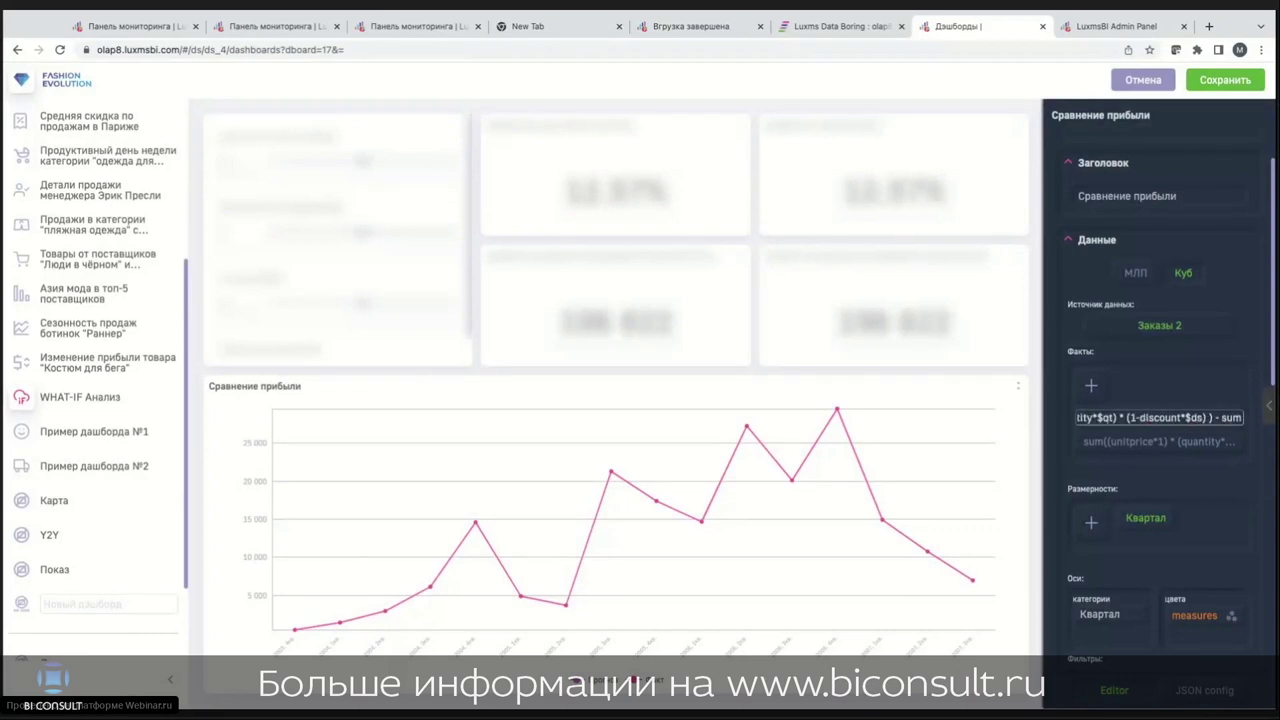
{"action": "left_click", "coordinate": [1057, 427]}
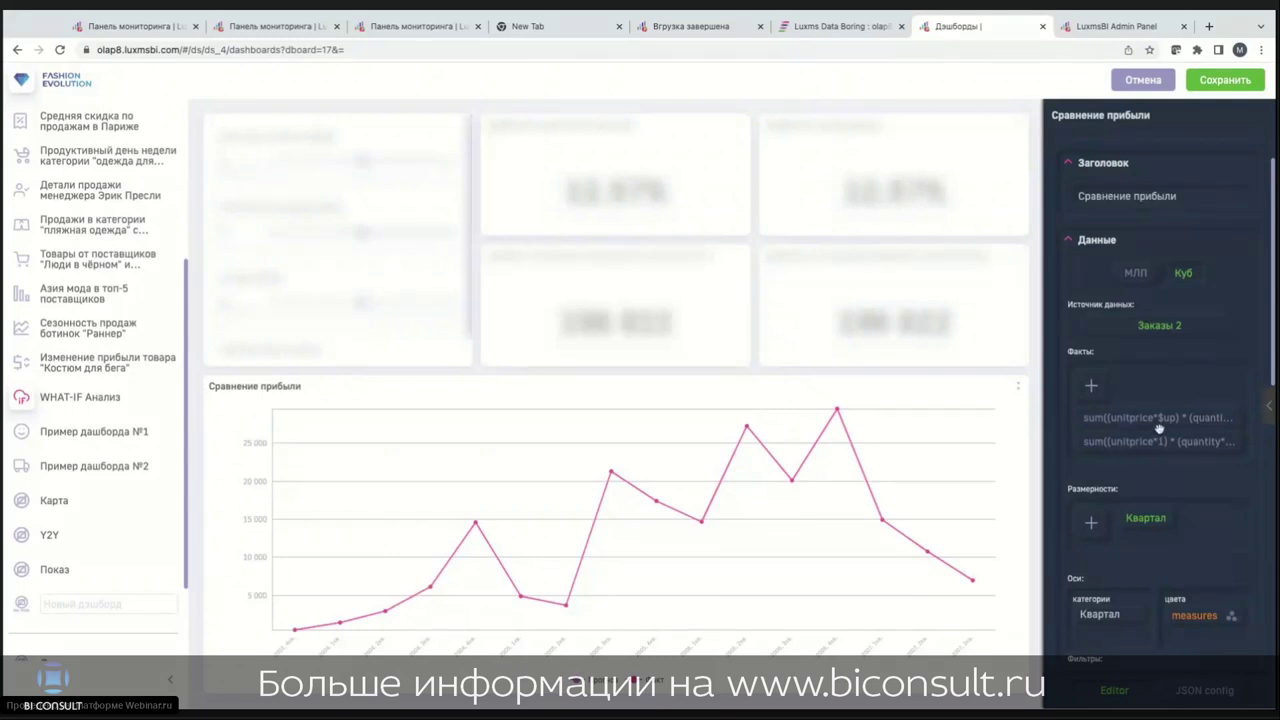
{"action": "left_click", "coordinate": [1143, 85]}
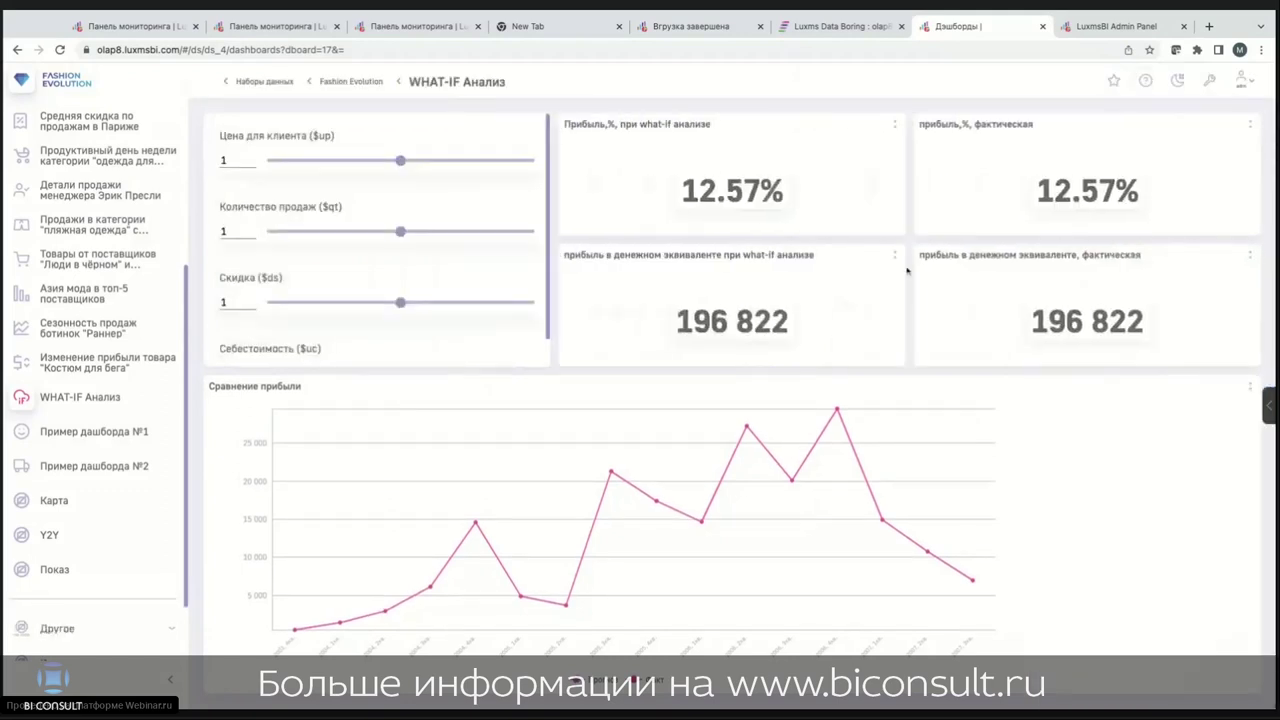
Step: Set the WHAT-IF Анализ parameters Количество продаж ($qt) to 1.04 and Скидка ($ds) to 0.97
{"action": "scroll", "coordinate": [457, 234], "scroll_direction": "down", "scroll_amount": 1}
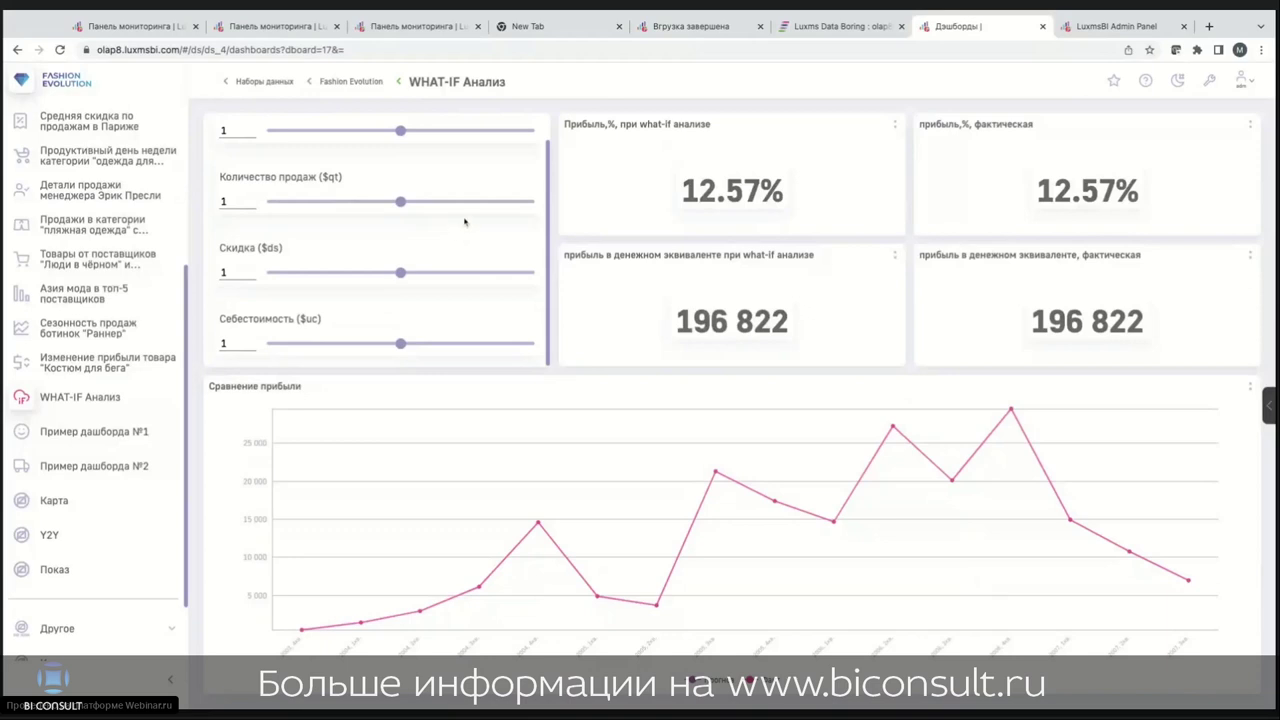
{"action": "scroll", "coordinate": [400, 260], "scroll_direction": "up", "scroll_amount": 1}
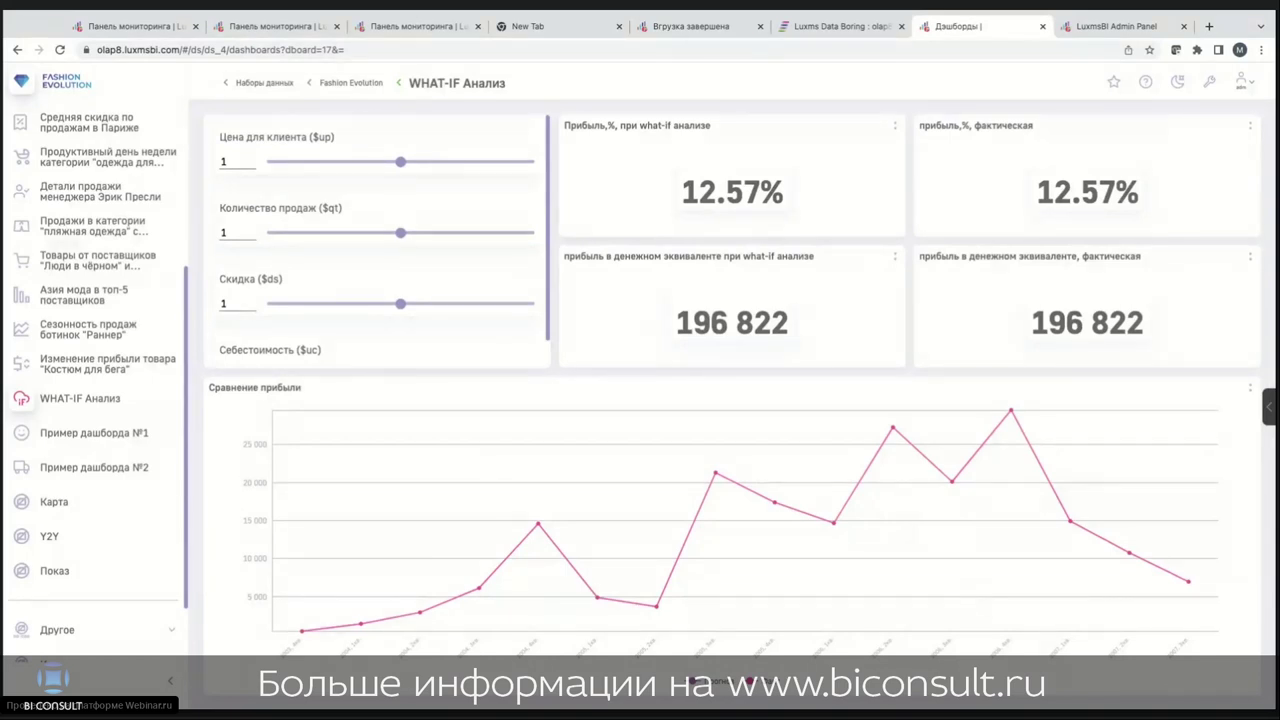
{"action": "left_click_drag", "start_coordinate": [403, 233], "coordinate": [433, 234]}
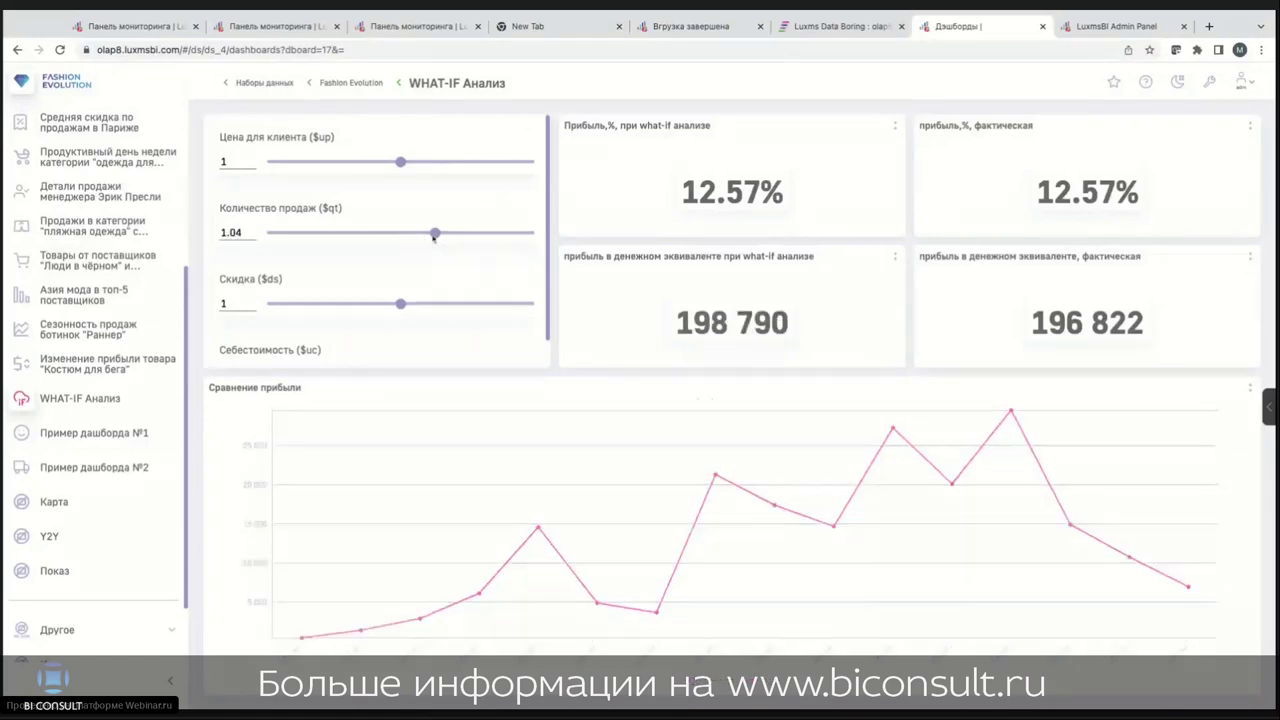
{"action": "left_click_drag", "start_coordinate": [401, 304], "coordinate": [377, 310]}
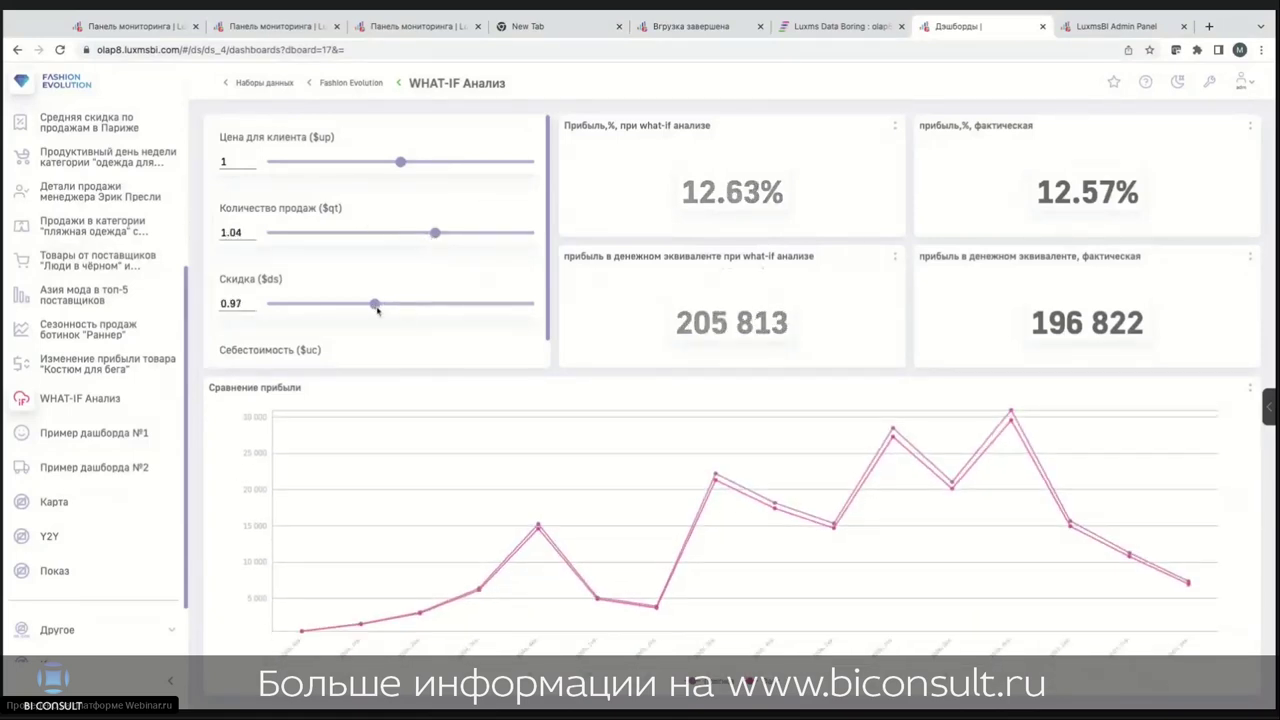
Step: Raise Цена для клиента ($up) to 1.05 and lower Себестоимость ($uc) to 0.96
{"action": "left_click", "coordinate": [418, 162]}
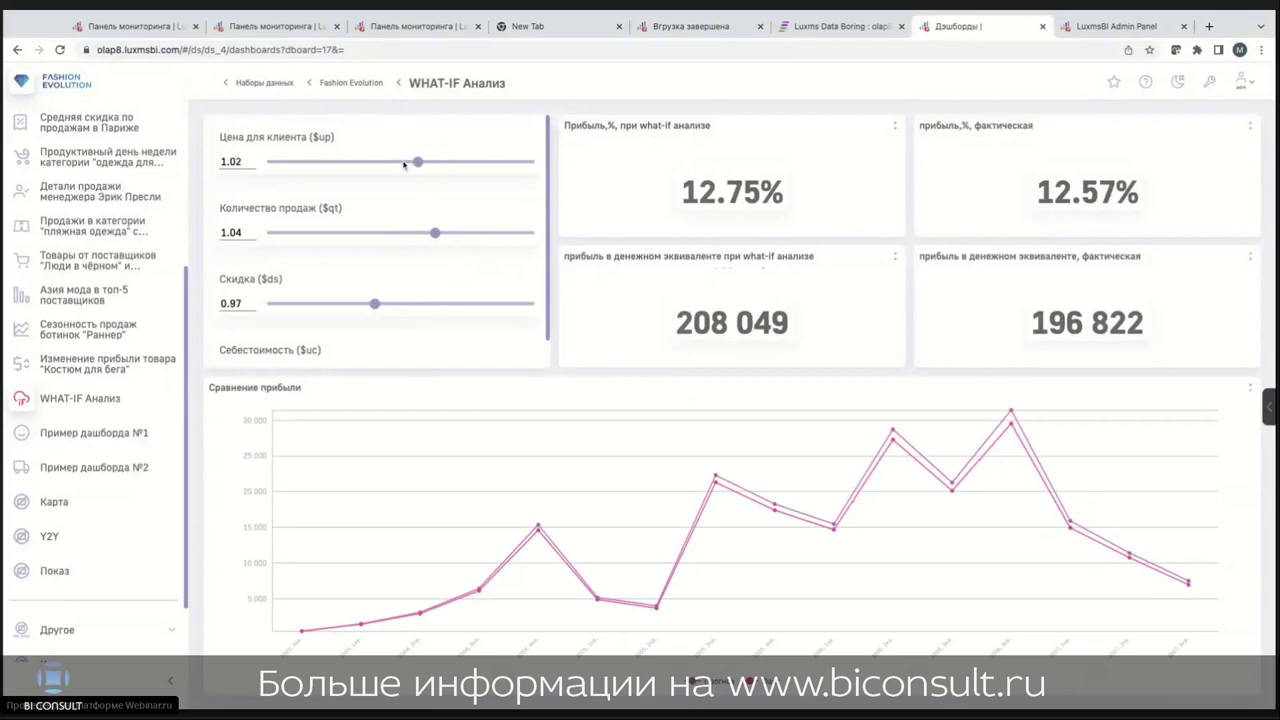
{"action": "left_click", "coordinate": [443, 162]}
{"action": "scroll", "coordinate": [503, 243], "scroll_direction": "down", "scroll_amount": 1}
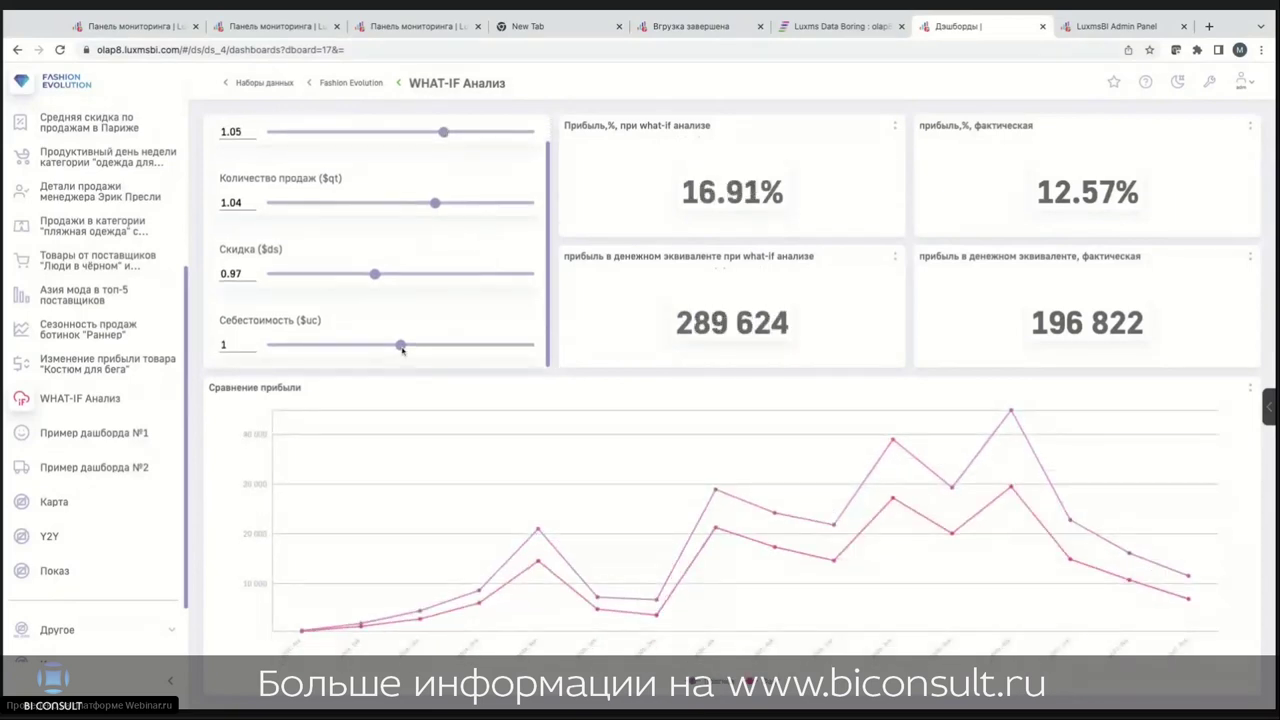
{"action": "left_click_drag", "start_coordinate": [401, 346], "coordinate": [366, 345]}
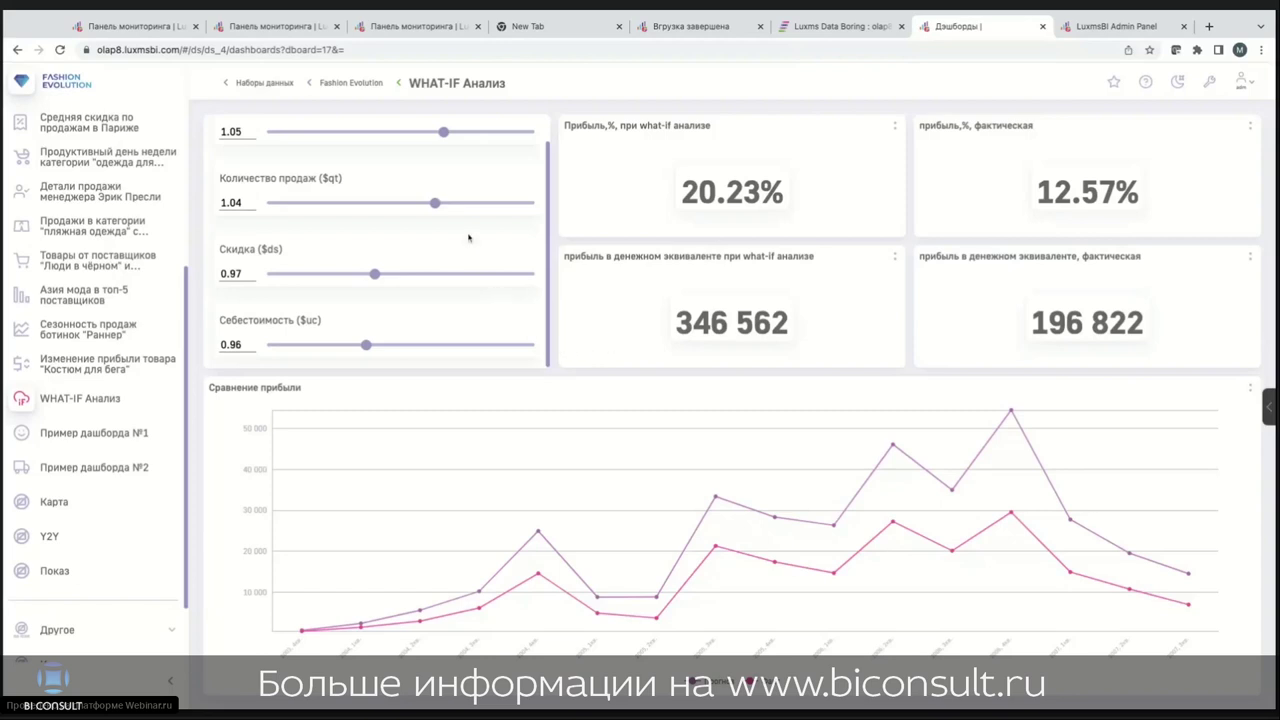
Step: Adjust Скидка ($ds) to 1 and Себестоимость ($uc) to 0.99
{"action": "left_click", "coordinate": [378, 274]}
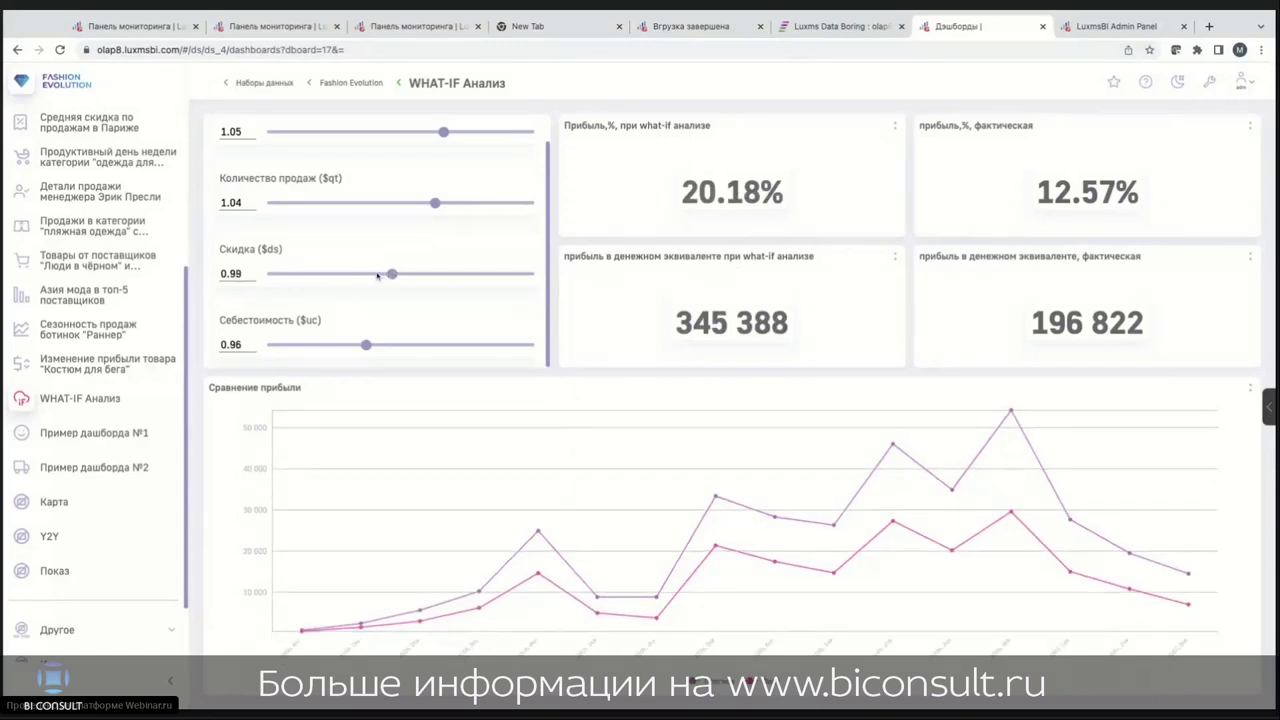
{"action": "key", "text": "Tab"}
{"action": "key", "text": "Right"}
{"action": "key", "text": "Right"}
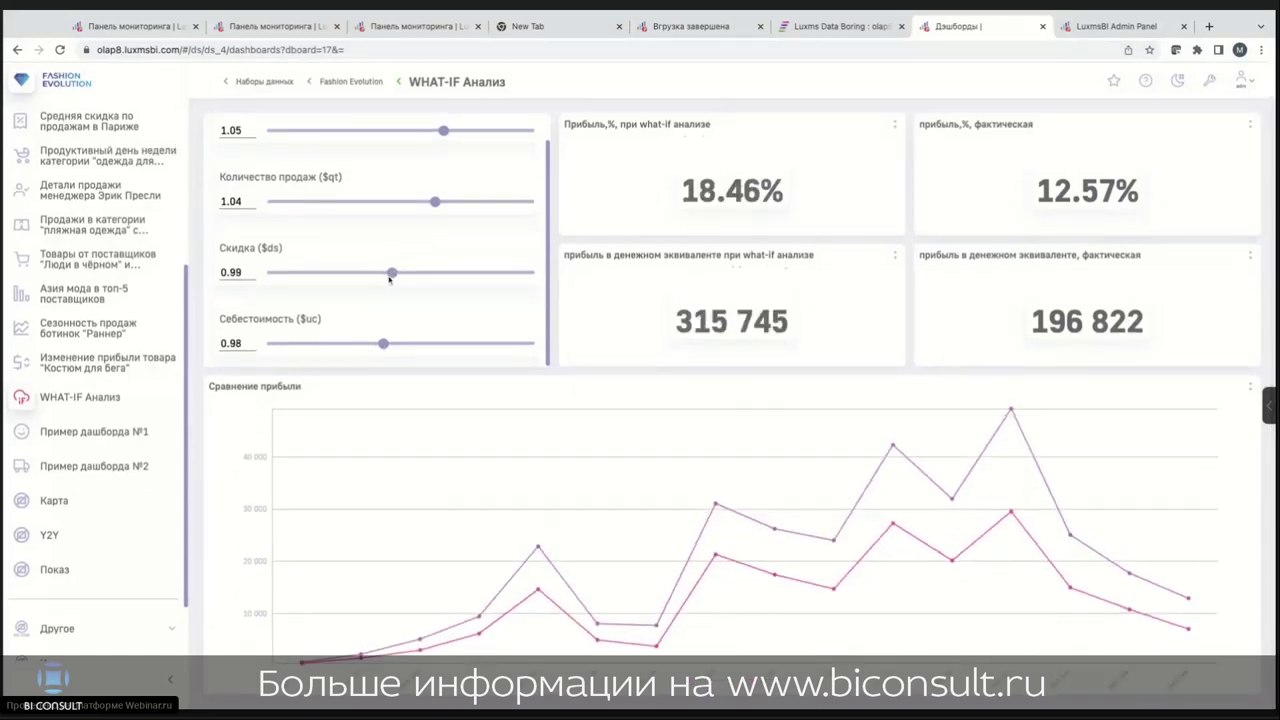
{"action": "left_click", "coordinate": [398, 273]}
{"action": "left_click", "coordinate": [396, 343]}
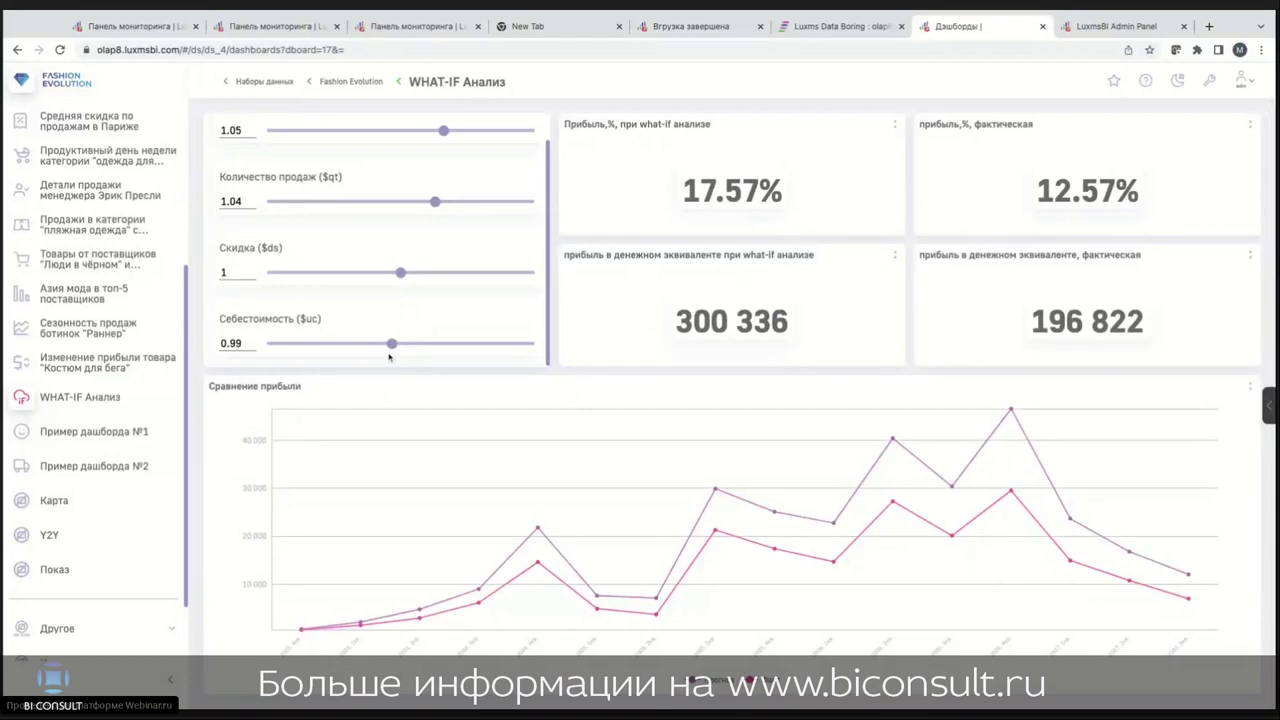
Step: View the "Люди в чёрном" suppliers dashboard, and open the Основной блок dashboard
{"action": "left_click", "coordinate": [84, 261]}
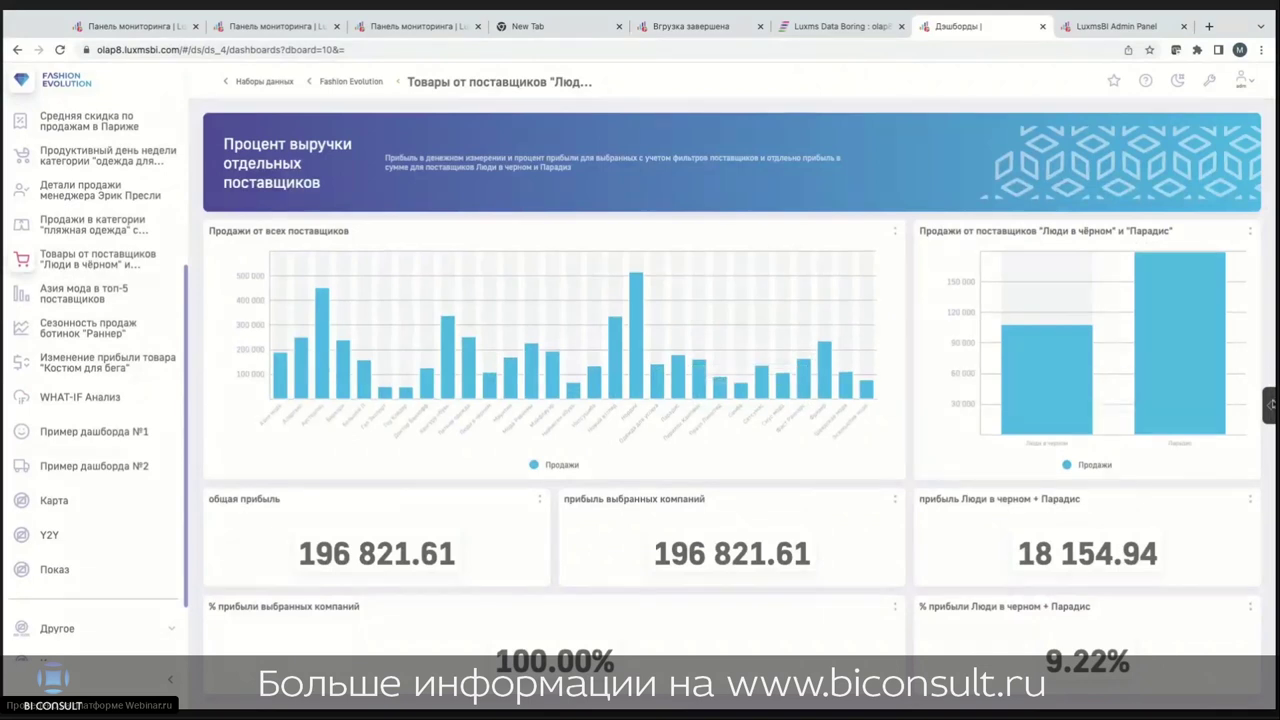
{"action": "scroll", "coordinate": [91, 130], "scroll_direction": "up", "scroll_amount": 5}
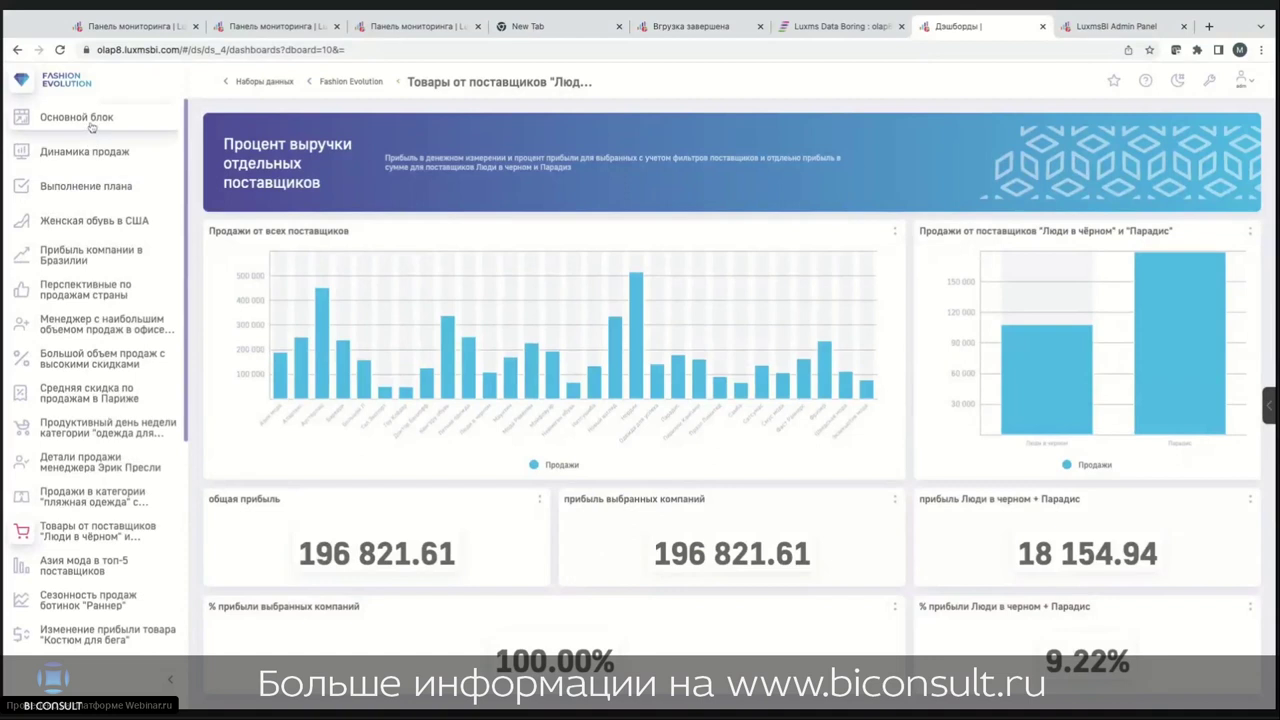
{"action": "left_click", "coordinate": [91, 128]}
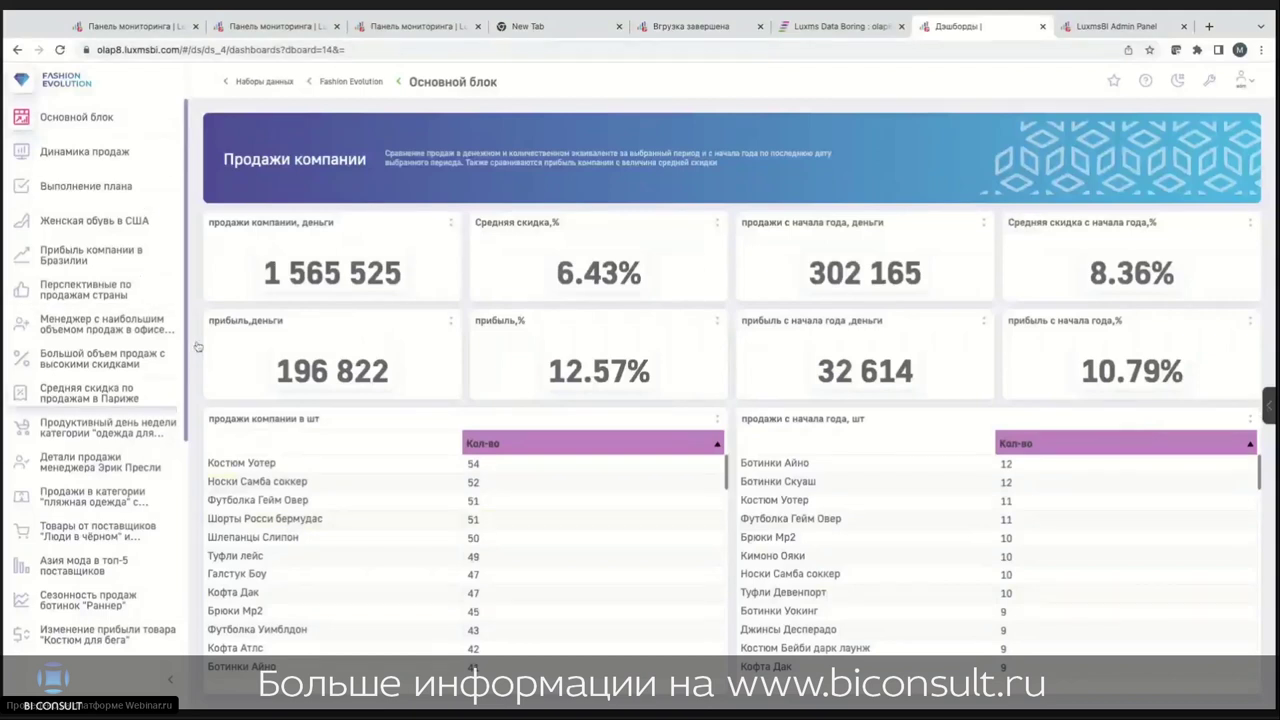
Step: Exclude Австрия from the Страна заказчика filter of the Основной блок dashboard and hide the filters
{"action": "left_click", "coordinate": [1269, 410]}
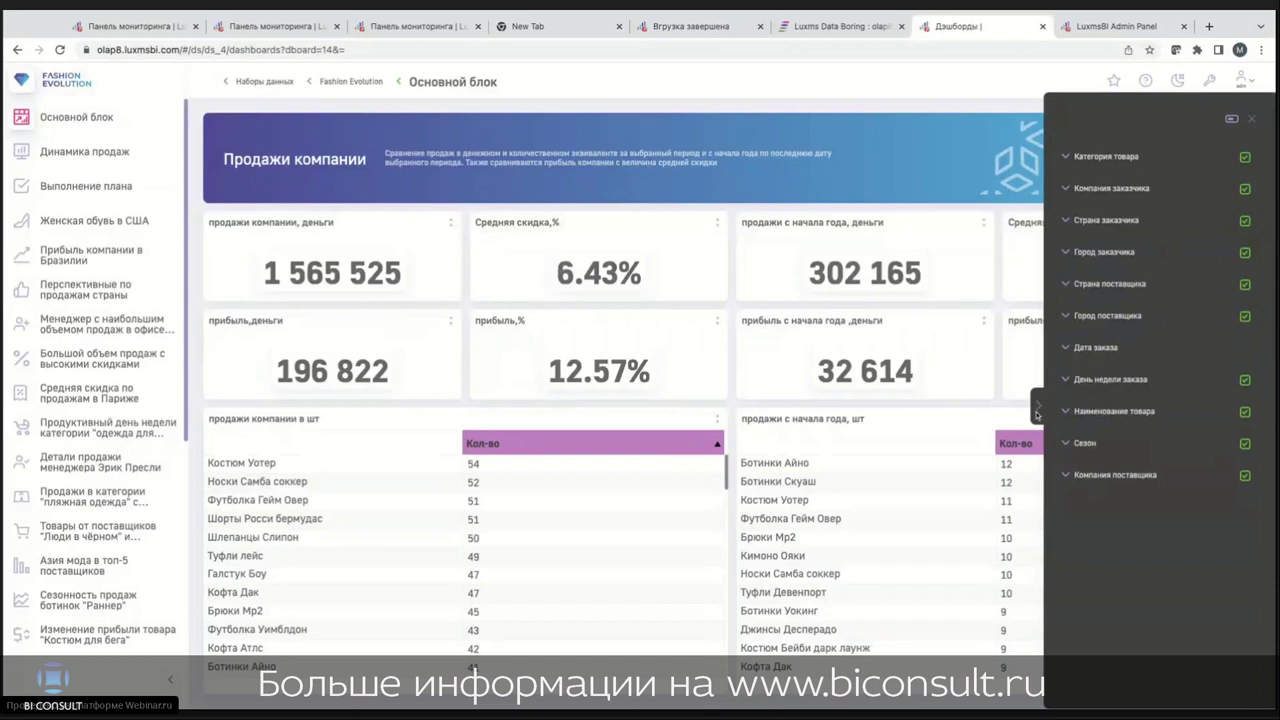
{"action": "left_click", "coordinate": [1067, 222]}
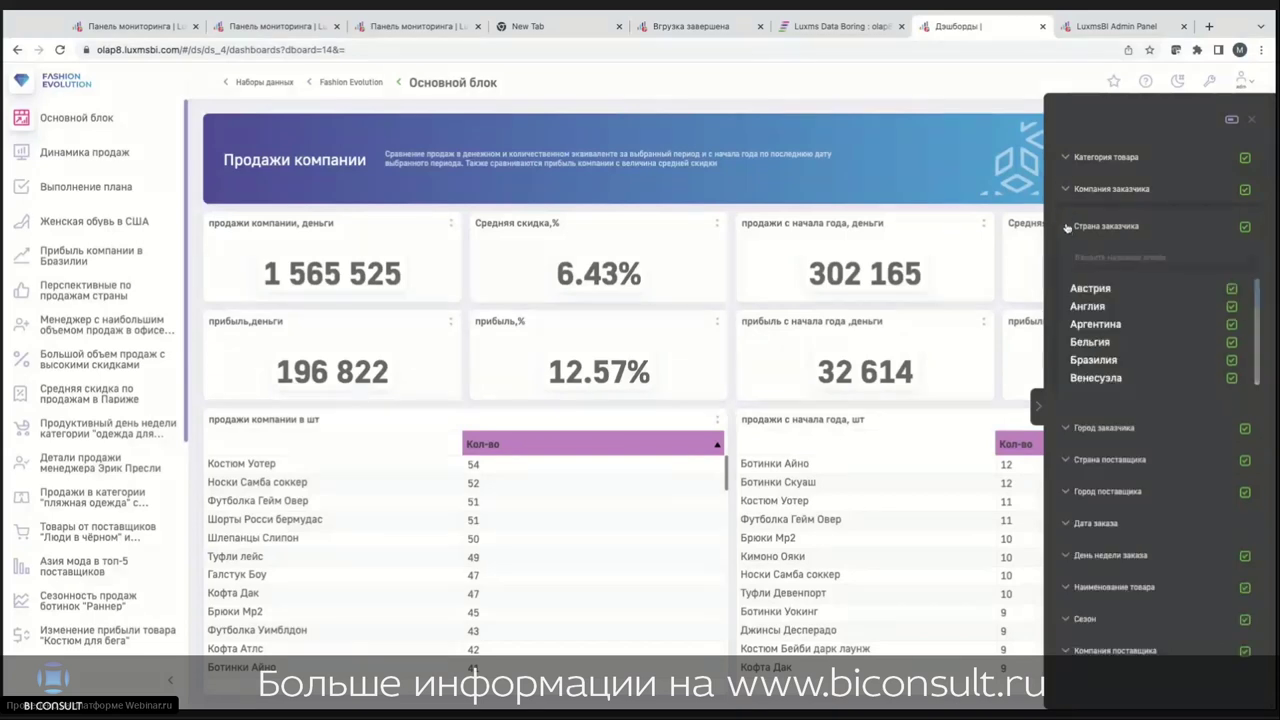
{"action": "left_click", "coordinate": [1231, 288]}
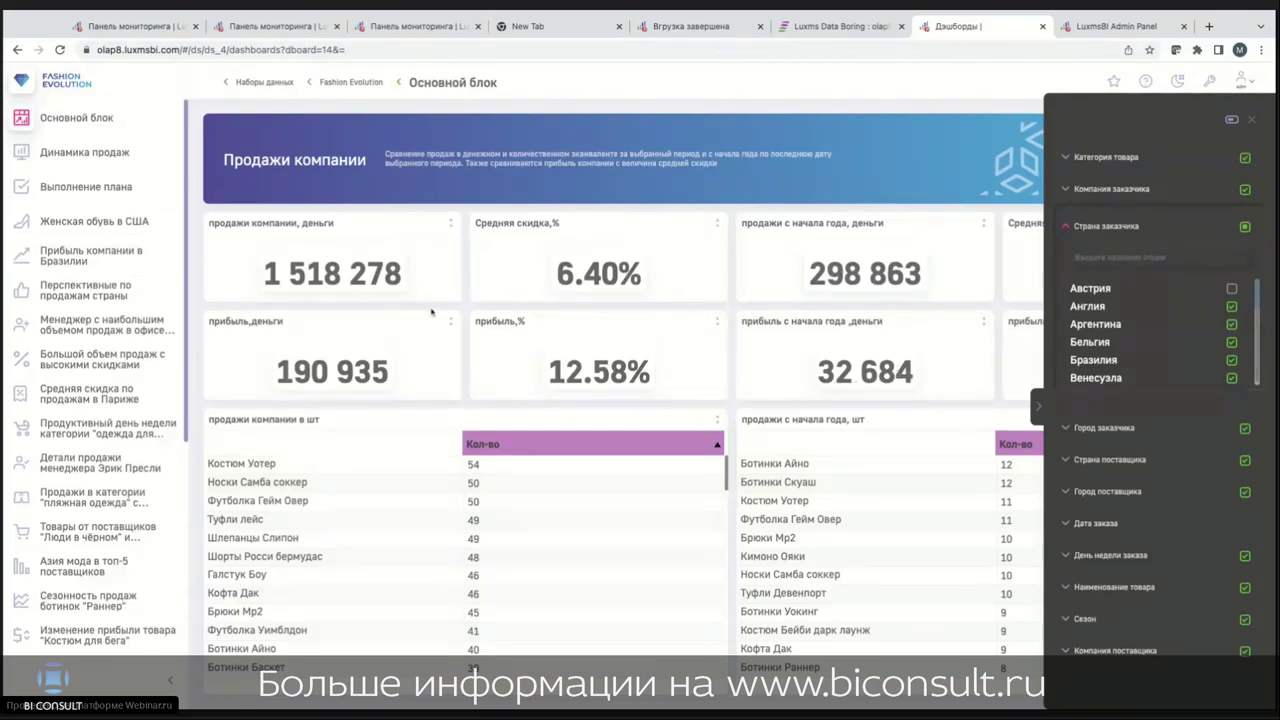
{"action": "left_click", "coordinate": [1037, 405]}
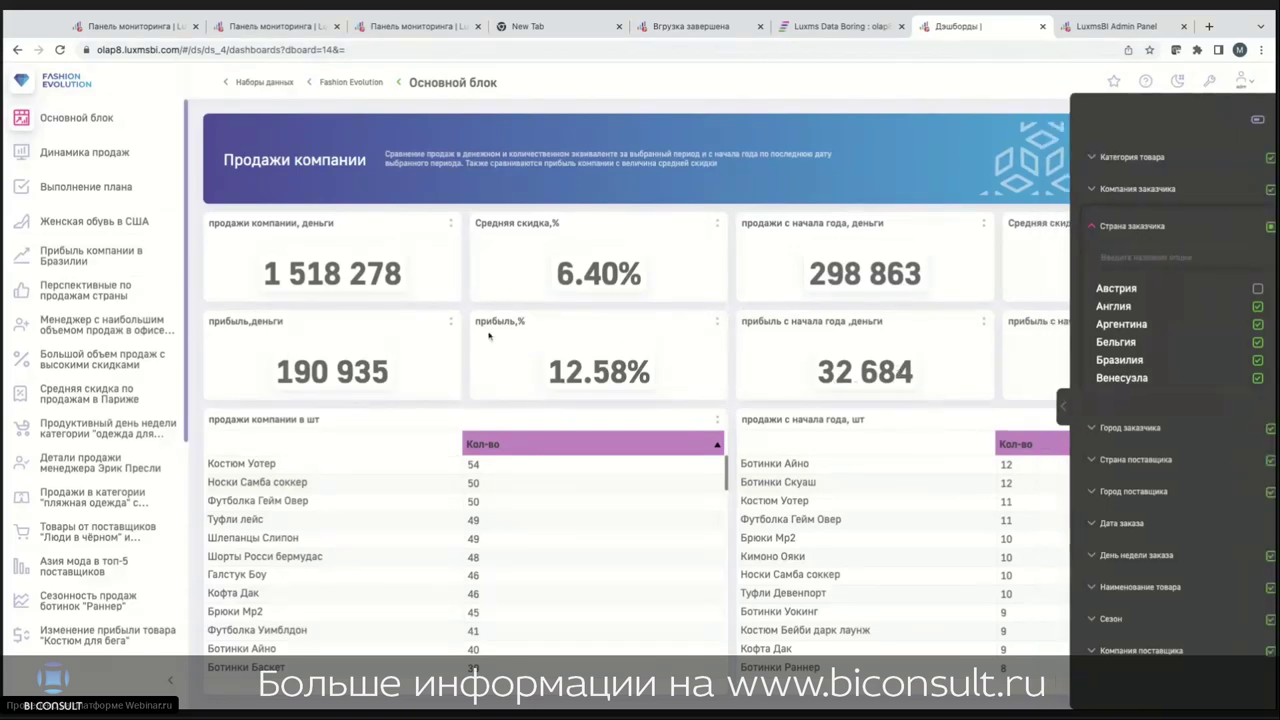
Step: Compare the filters available on the Динамика продаж, Выполнение плана and Женская обувь в США dashboards
{"action": "left_click", "coordinate": [100, 155]}
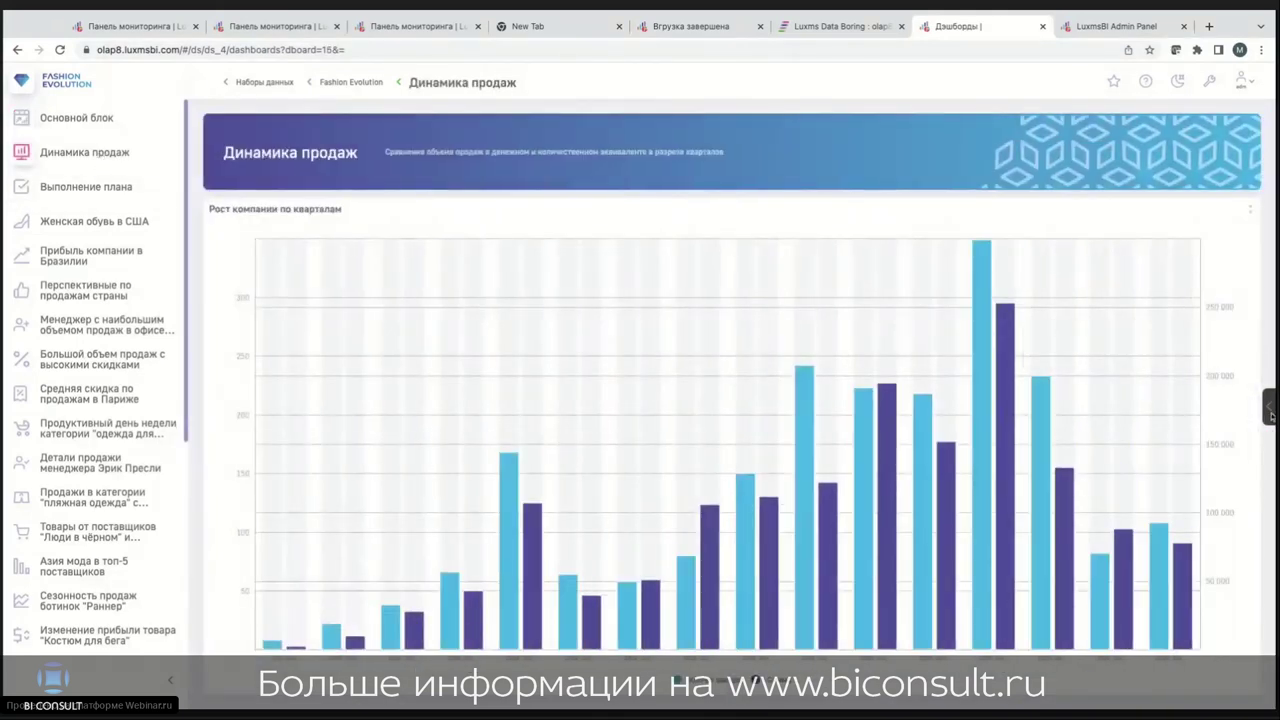
{"action": "left_click", "coordinate": [1270, 408]}
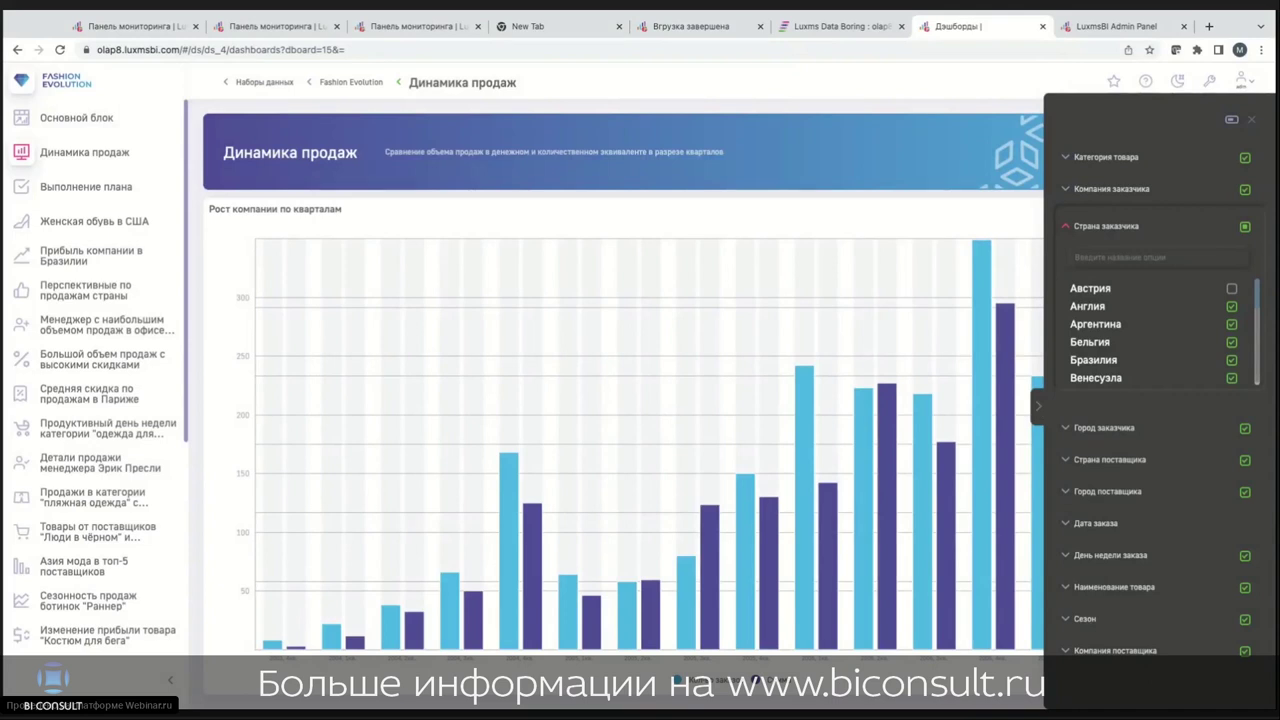
{"action": "left_click", "coordinate": [70, 187]}
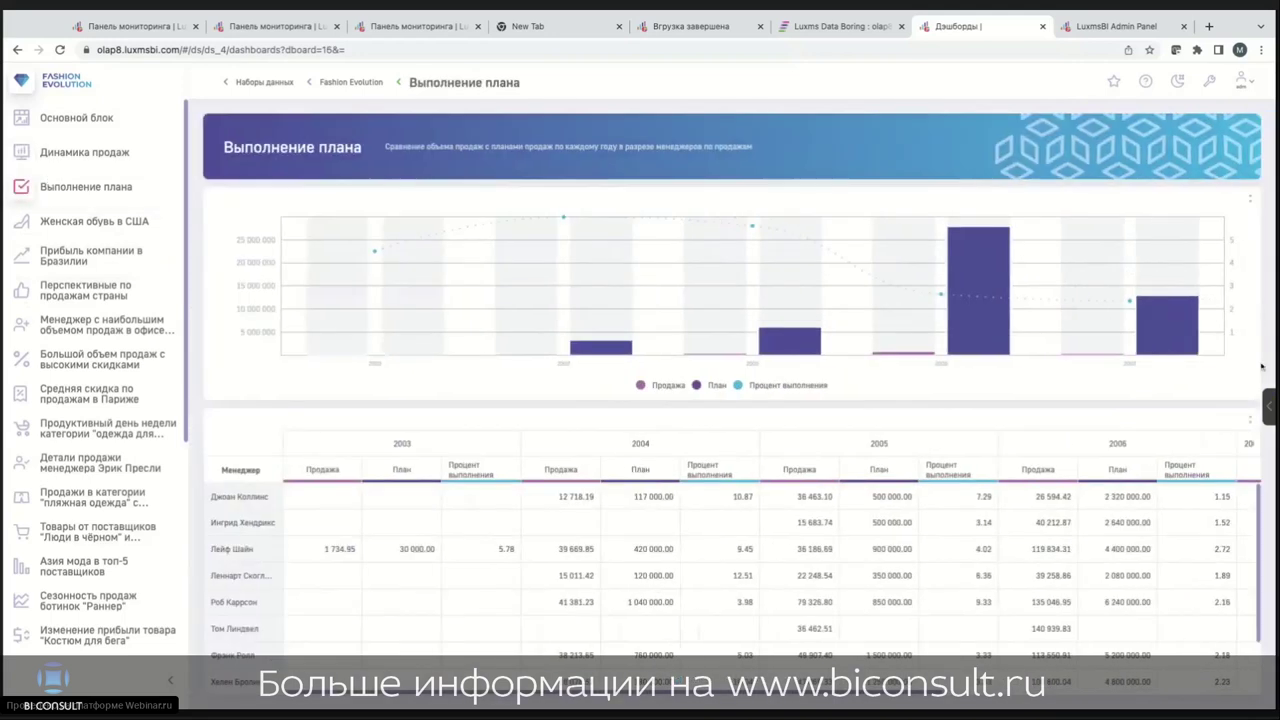
{"action": "left_click", "coordinate": [1269, 405]}
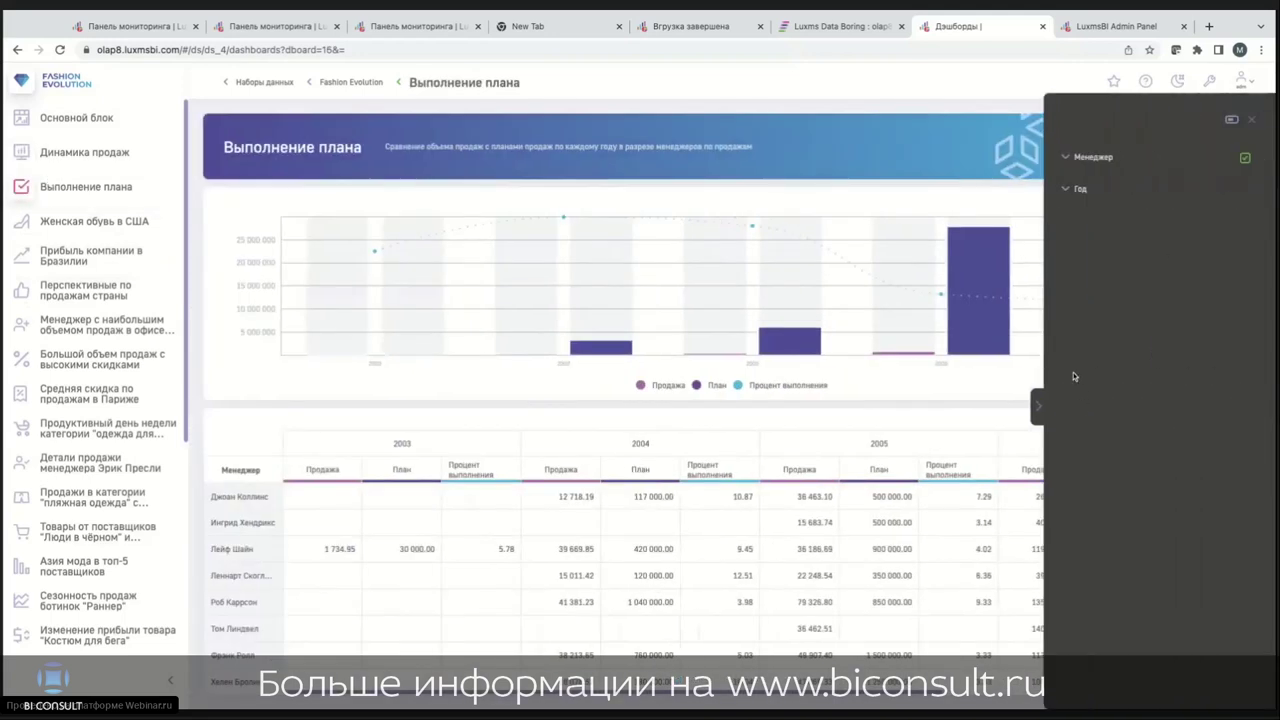
{"action": "left_click", "coordinate": [89, 224]}
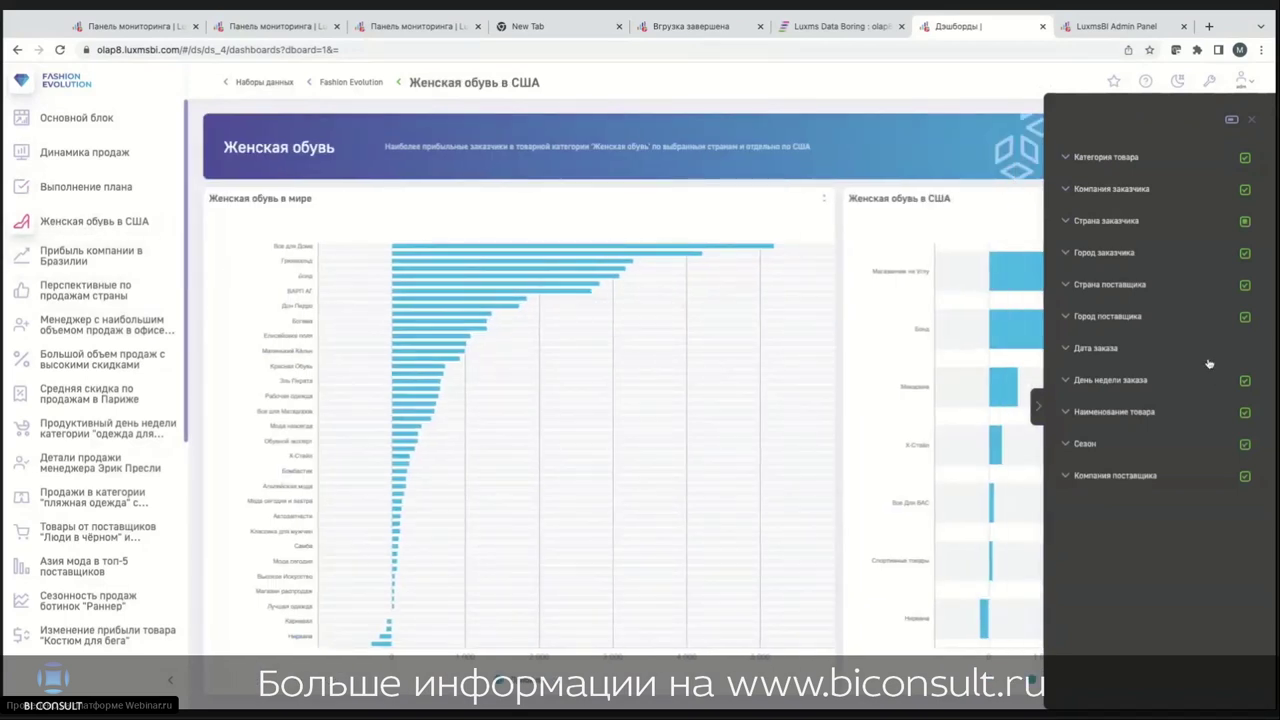
{"action": "left_click", "coordinate": [1040, 408]}
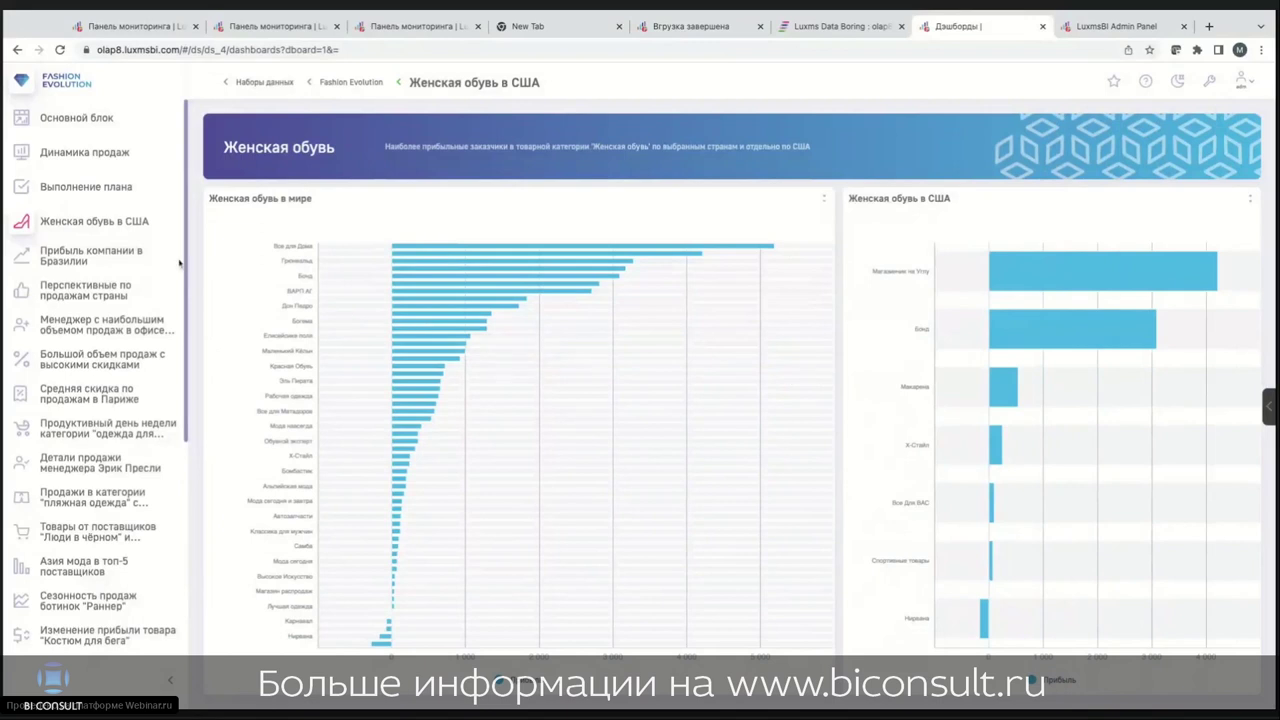
Step: Return to the Выполнение плана dashboard, leave edit mode without changes, and inspect its Год and Менеджер filter options
{"action": "left_click", "coordinate": [86, 187]}
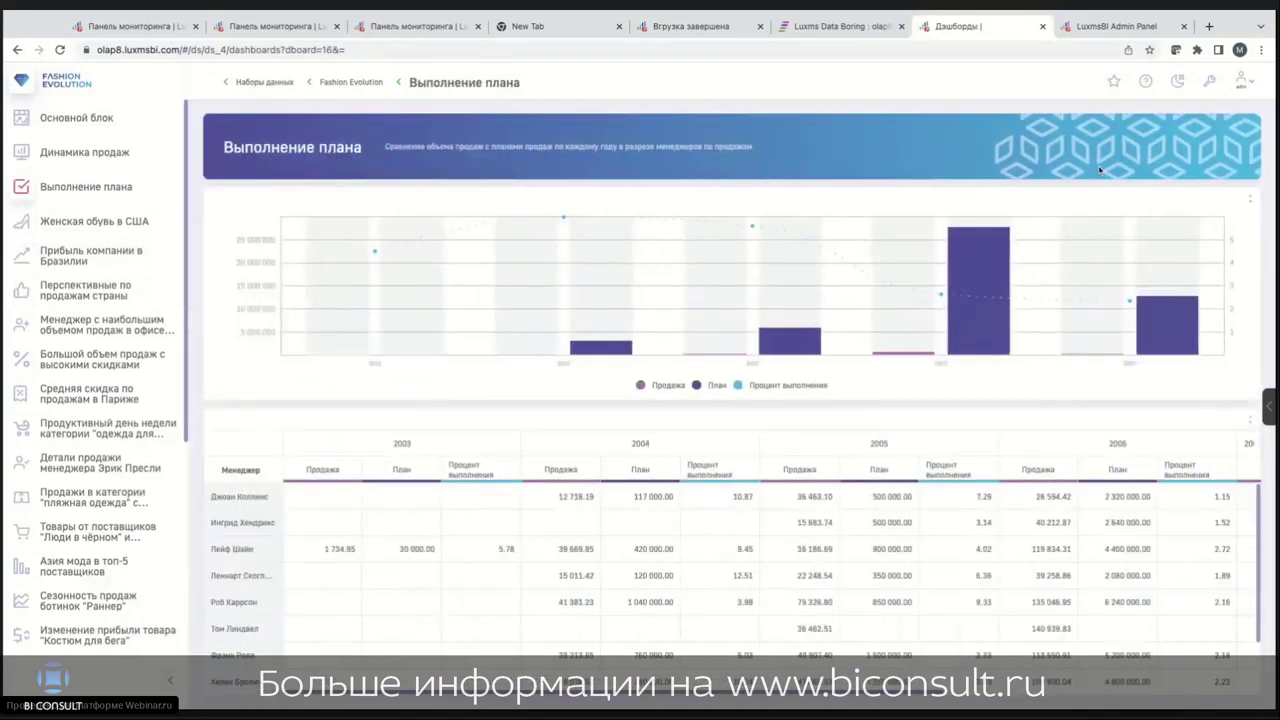
{"action": "left_click", "coordinate": [1210, 83]}
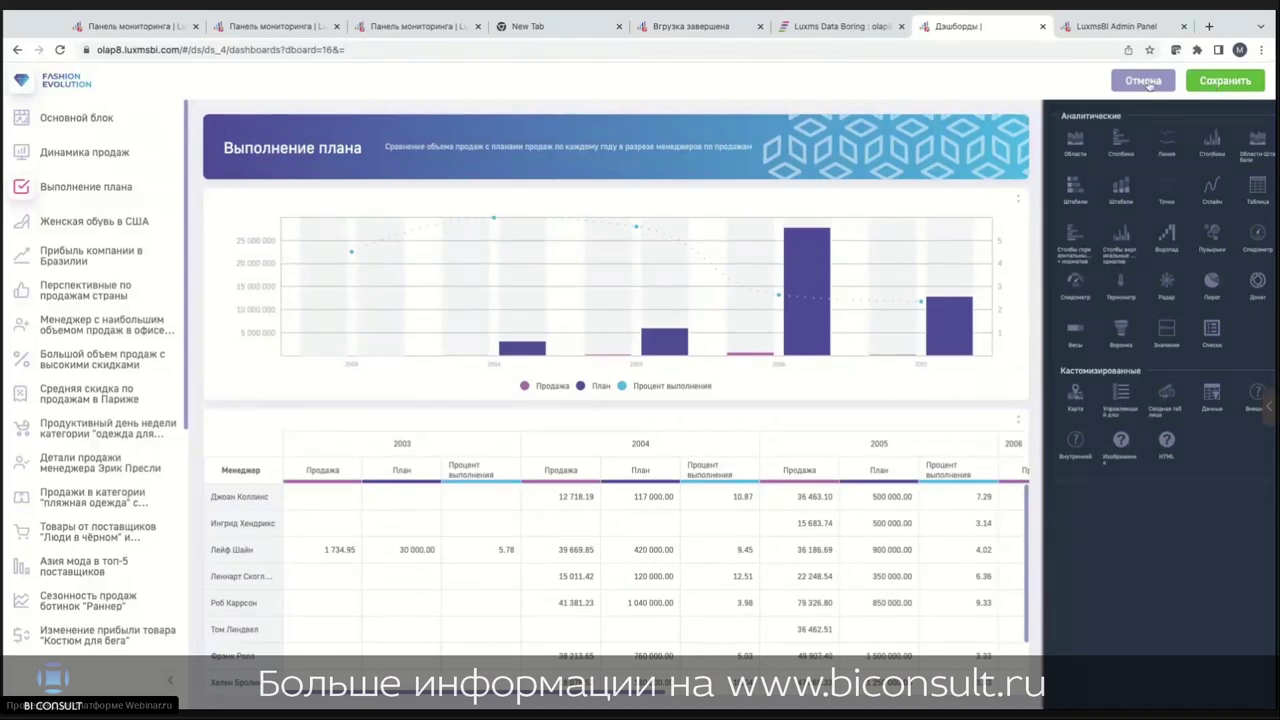
{"action": "left_click", "coordinate": [1146, 81]}
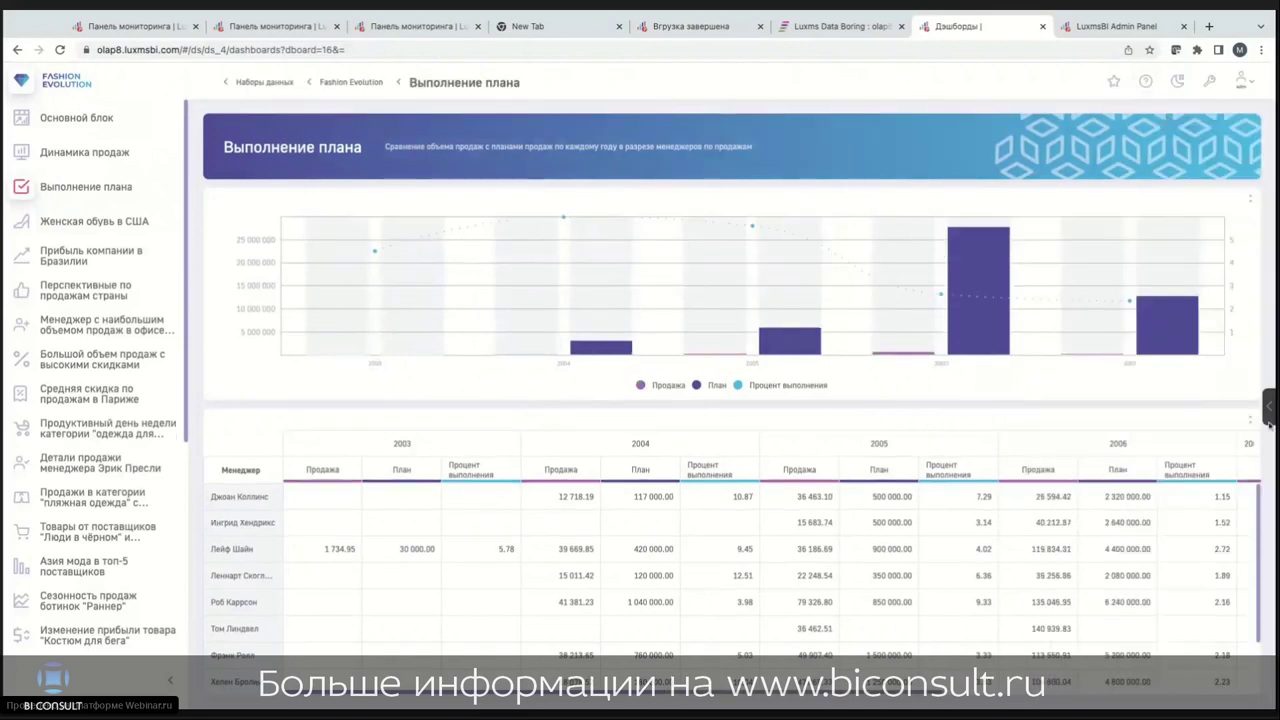
{"action": "left_click", "coordinate": [1065, 189]}
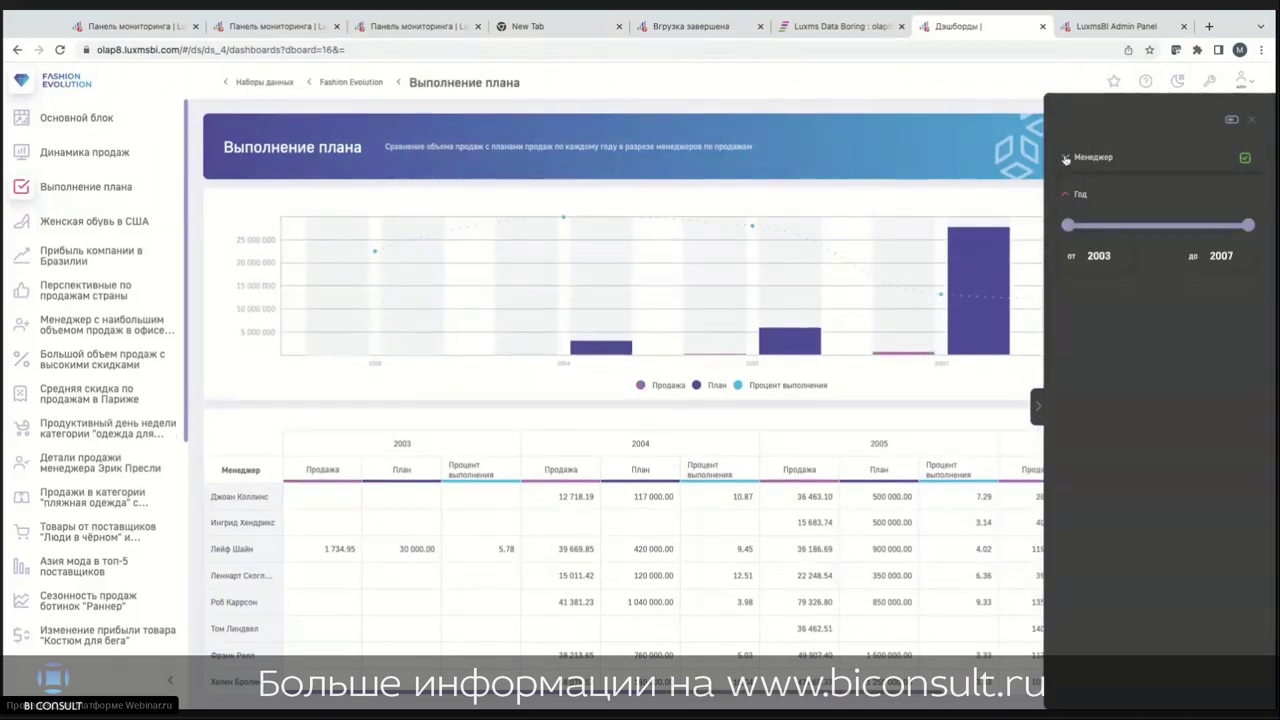
{"action": "left_click", "coordinate": [1066, 160]}
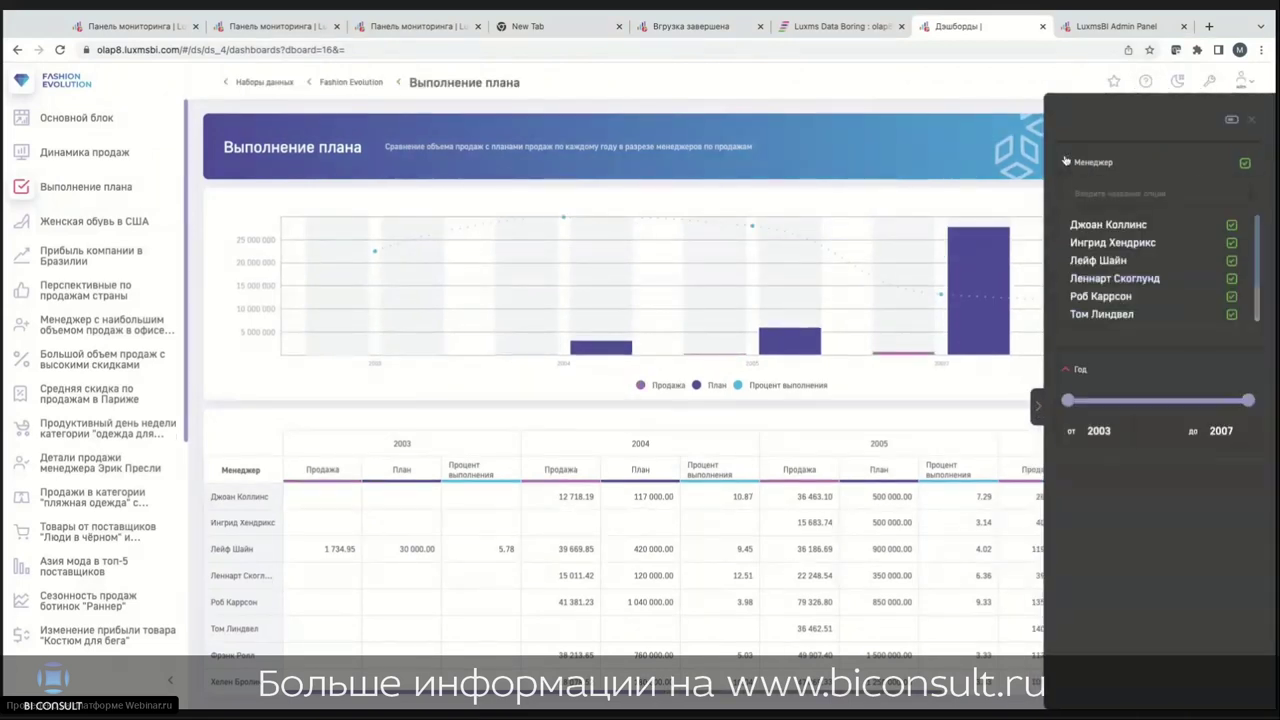
{"action": "left_click", "coordinate": [1038, 405]}
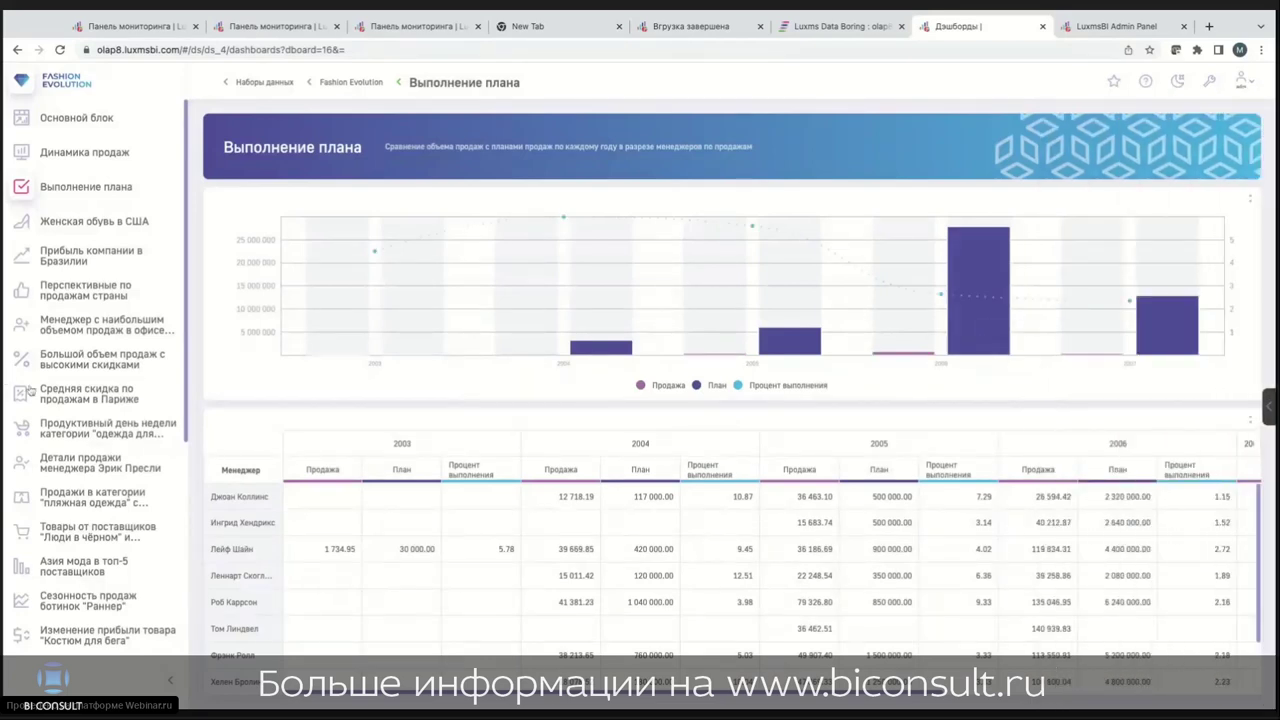
Step: Open Пример дашборда №1, look over its tables, collapse the dashboard list and check the value of the Германия bar
{"action": "scroll", "coordinate": [36, 388], "scroll_direction": "down", "scroll_amount": 5}
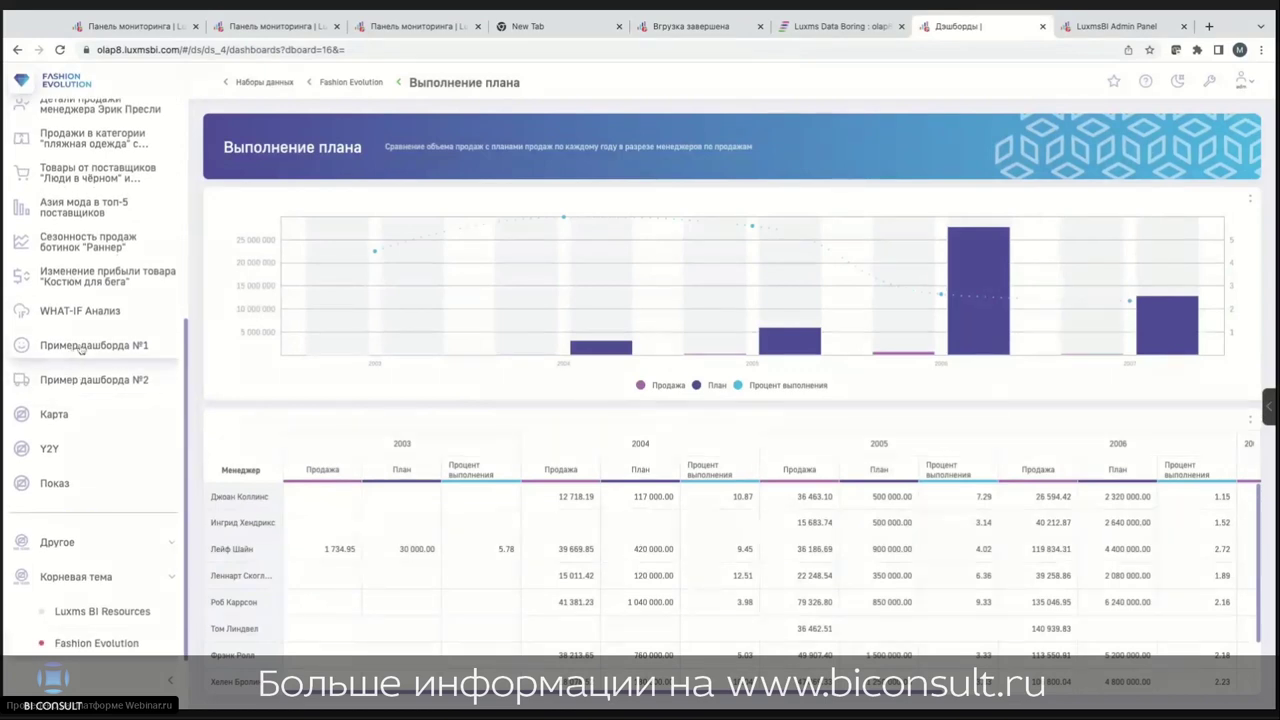
{"action": "left_click", "coordinate": [82, 346]}
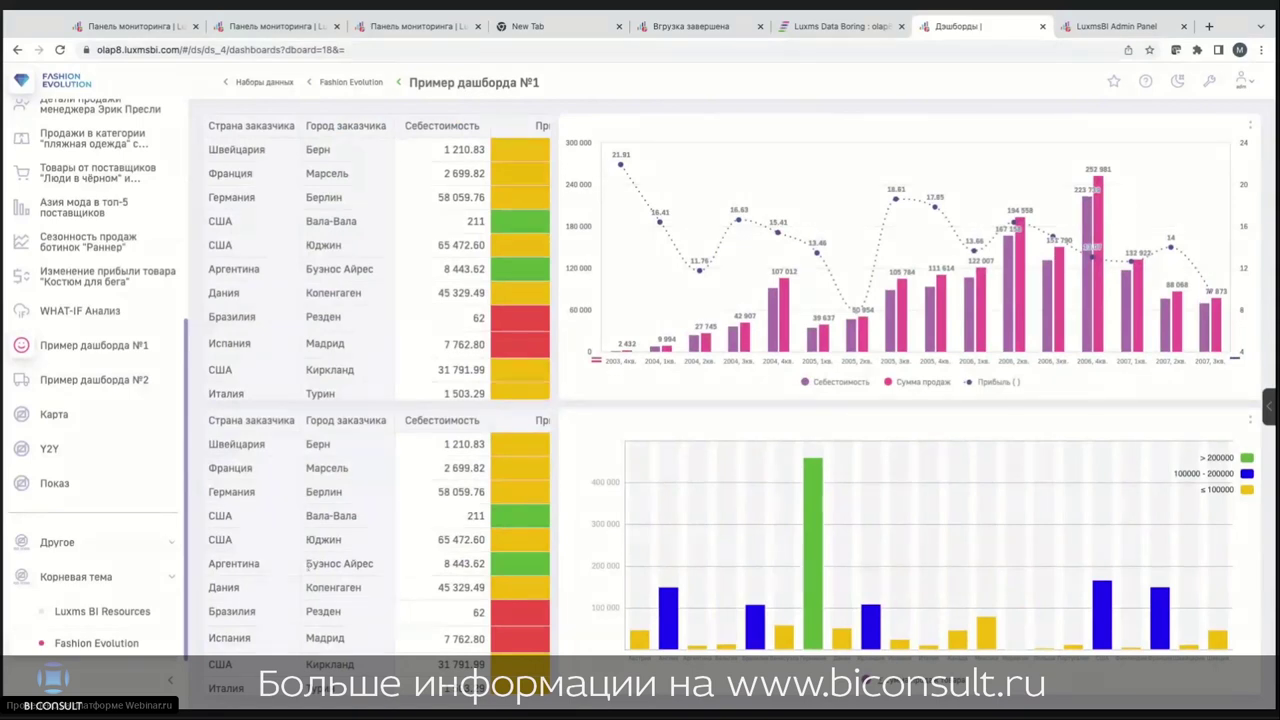
{"action": "scroll", "coordinate": [361, 562], "scroll_direction": "down", "scroll_amount": 1}
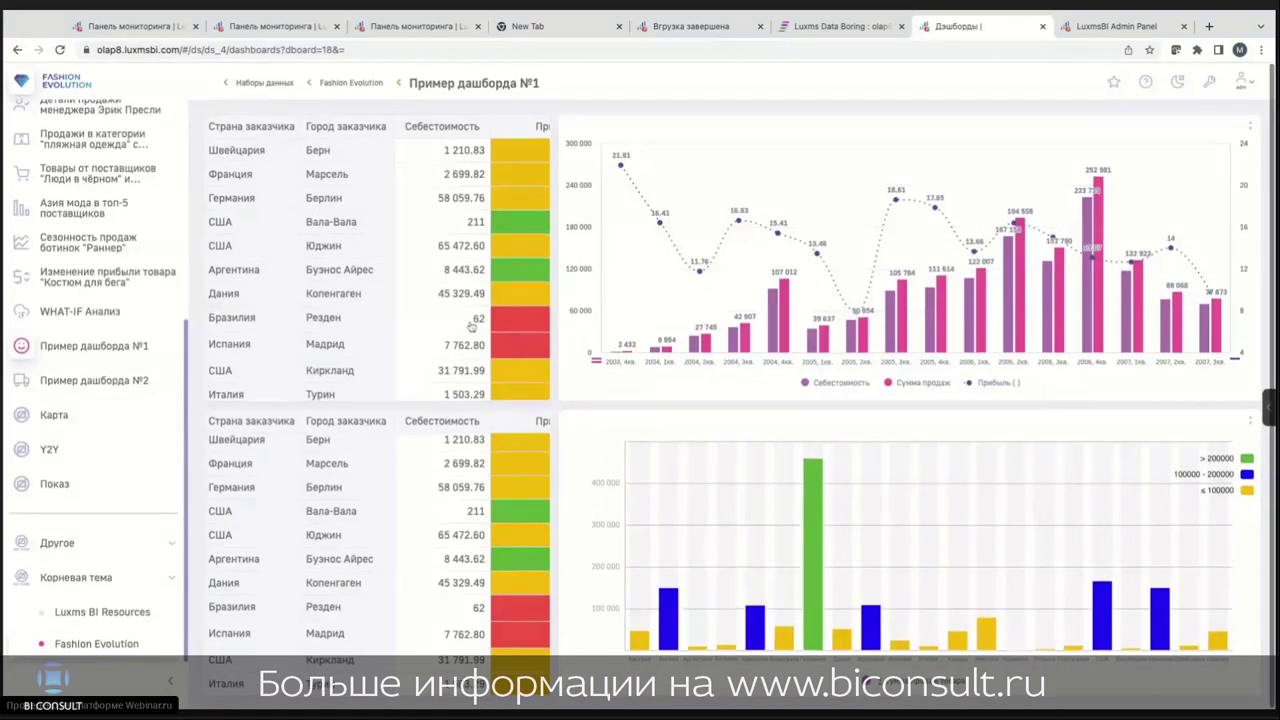
{"action": "scroll", "coordinate": [455, 320], "scroll_direction": "right", "scroll_amount": 2}
{"action": "scroll", "coordinate": [452, 325], "scroll_direction": "left", "scroll_amount": 2}
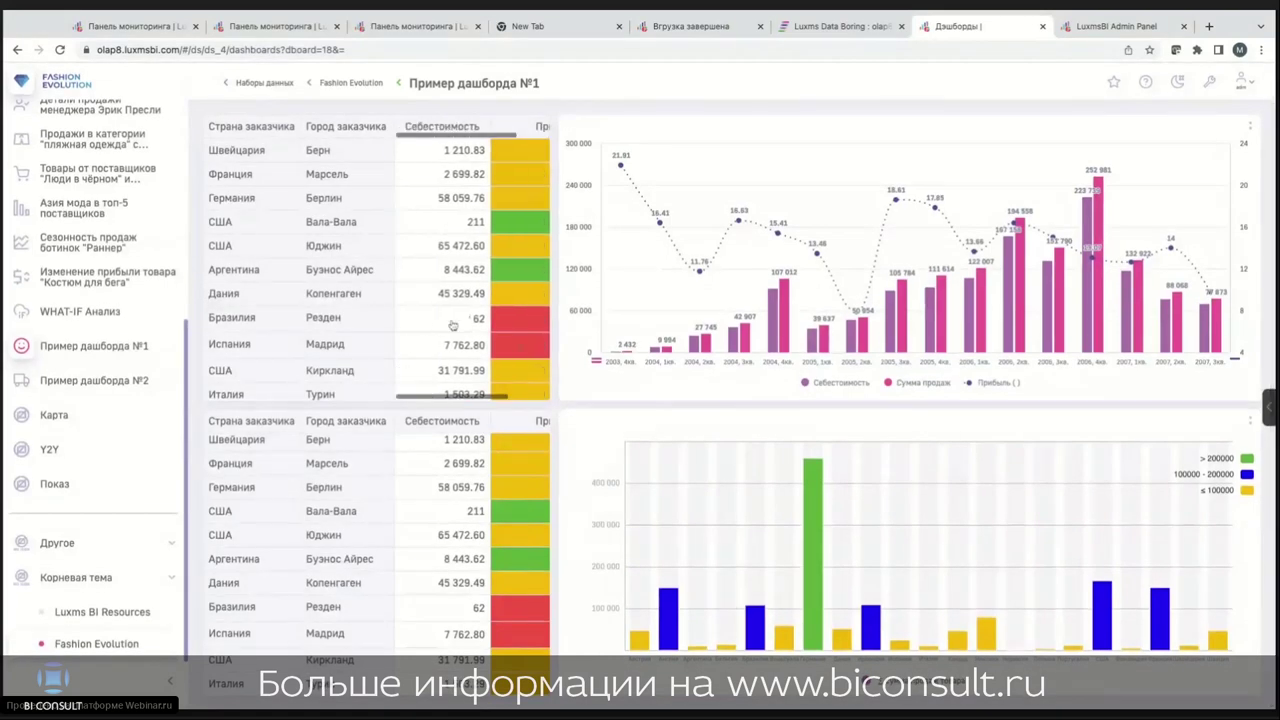
{"action": "left_click", "coordinate": [172, 685]}
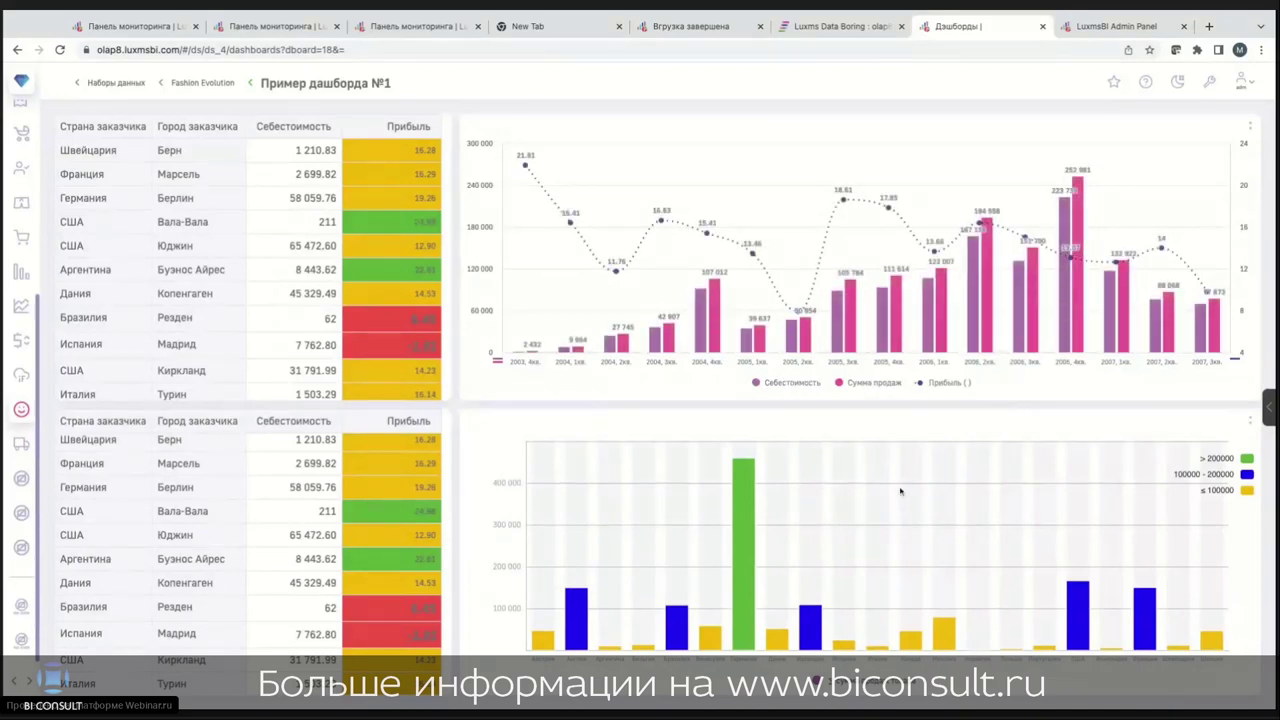
{"action": "mouse_move", "coordinate": [742, 538]}
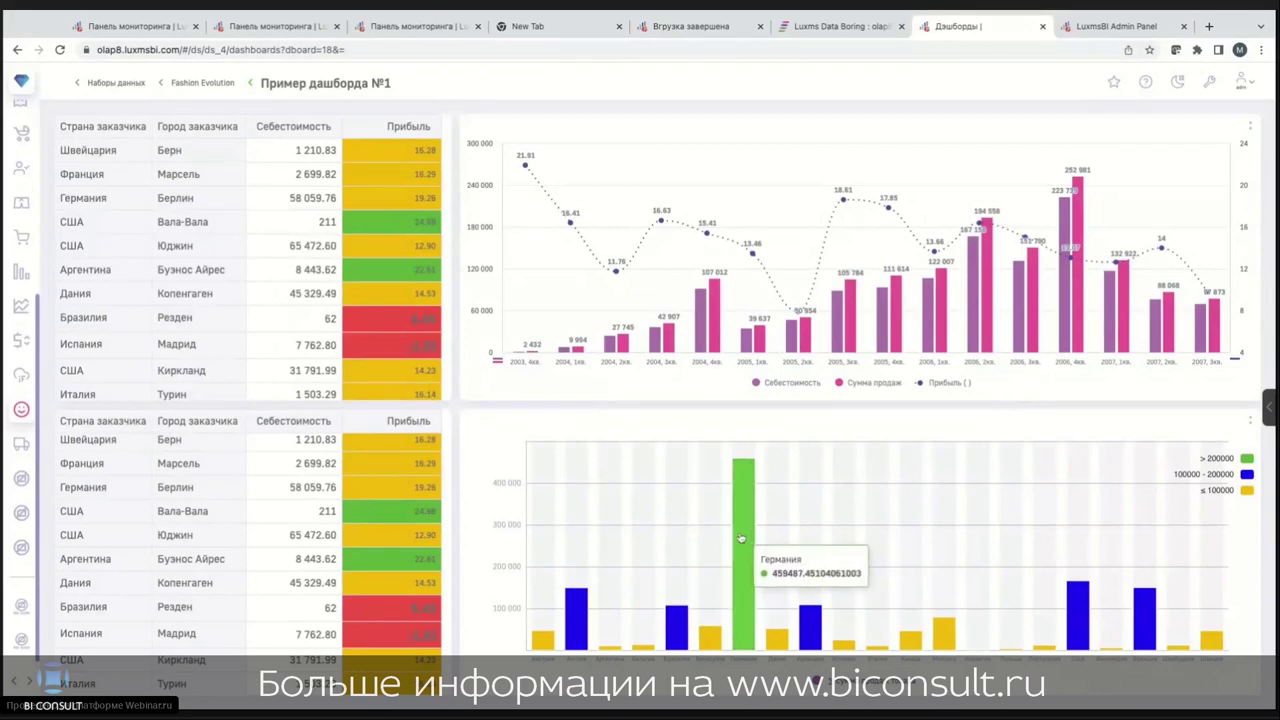
Step: Filter Пример дашборда №1 by the Германия bar of the country chart and check the Город заказчика filter options
{"action": "left_click", "coordinate": [742, 538]}
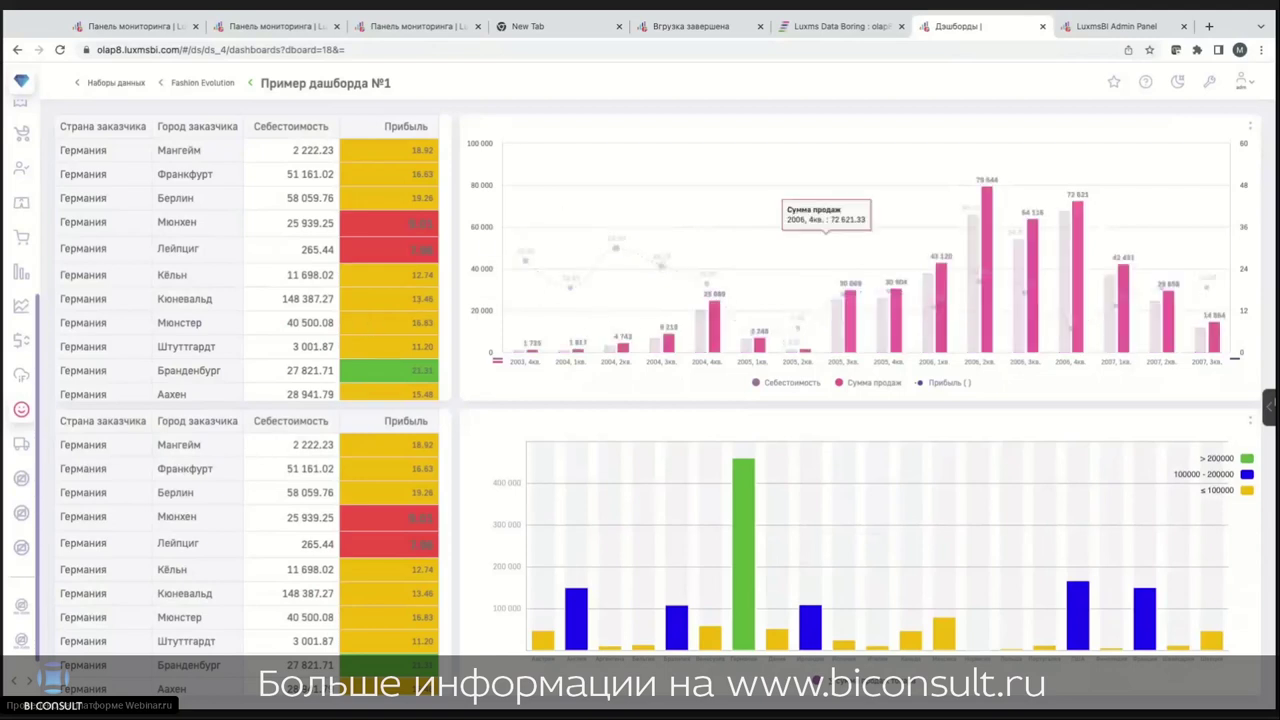
{"action": "left_click", "coordinate": [1267, 412]}
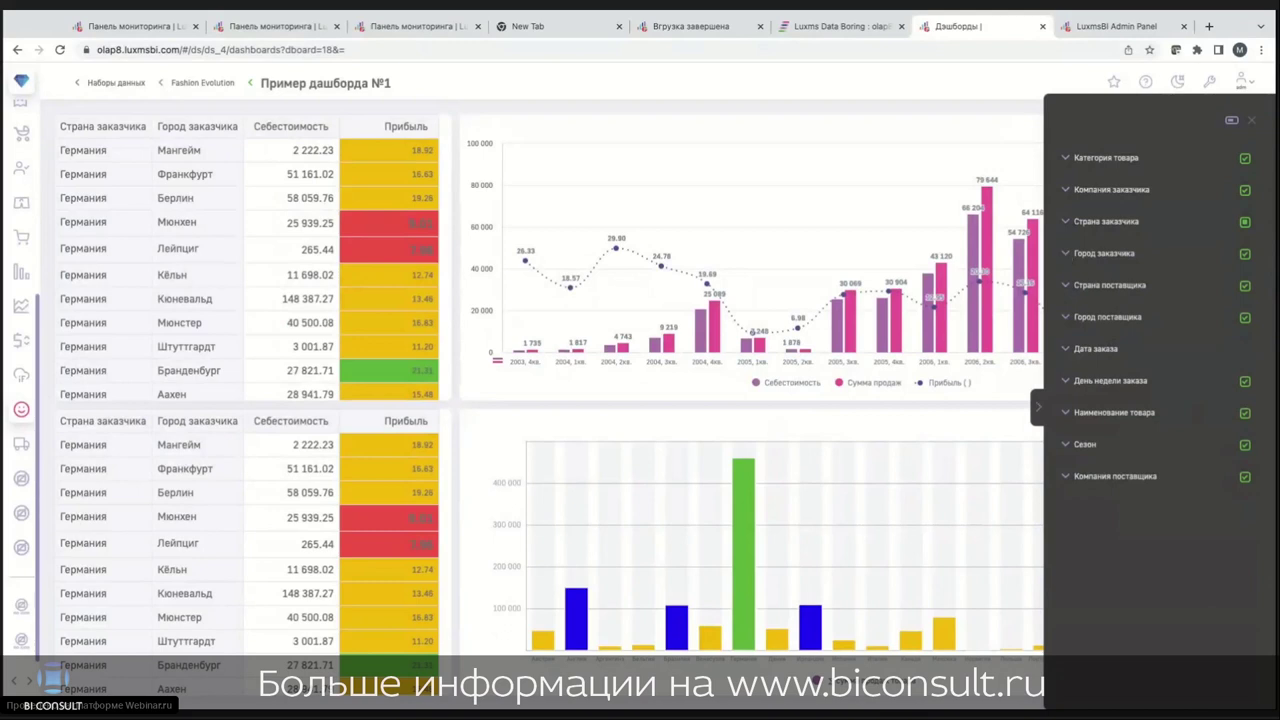
{"action": "left_click", "coordinate": [1065, 253]}
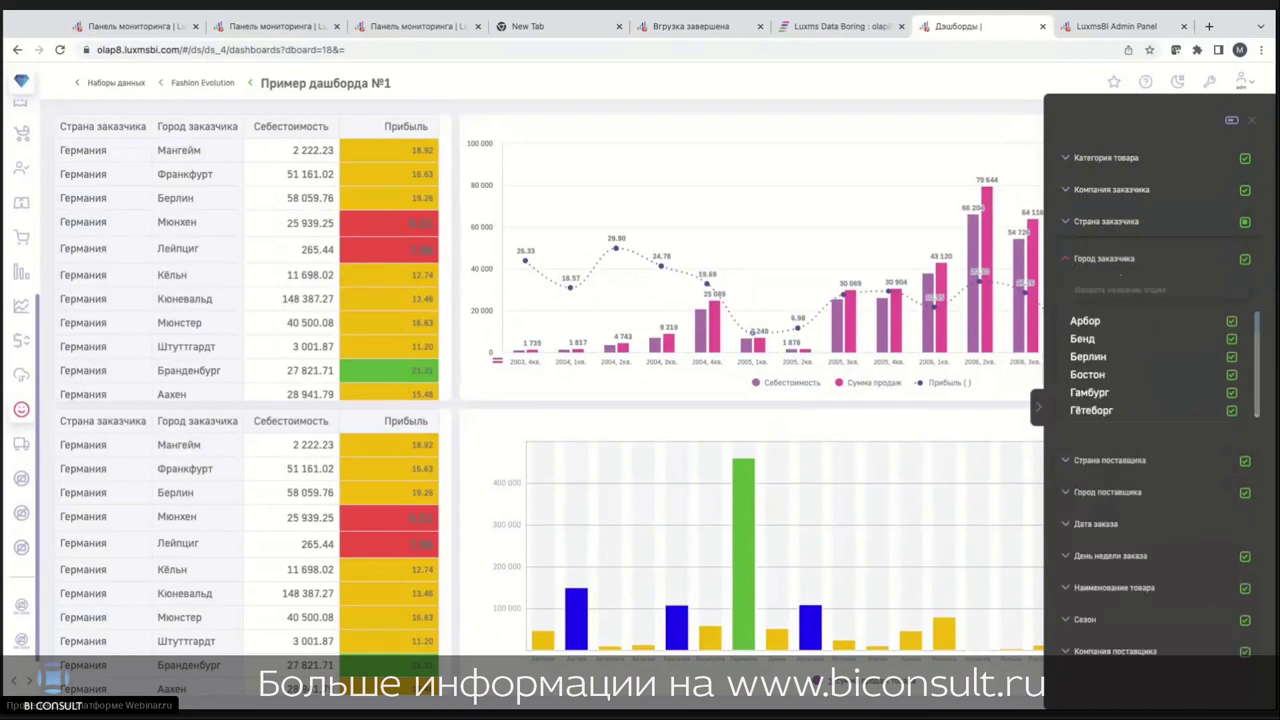
{"action": "left_click", "coordinate": [1065, 259]}
Step: Review the countries in the Страна заказчика filter, reselect all of them and hide the filters
{"action": "left_click", "coordinate": [1065, 221]}
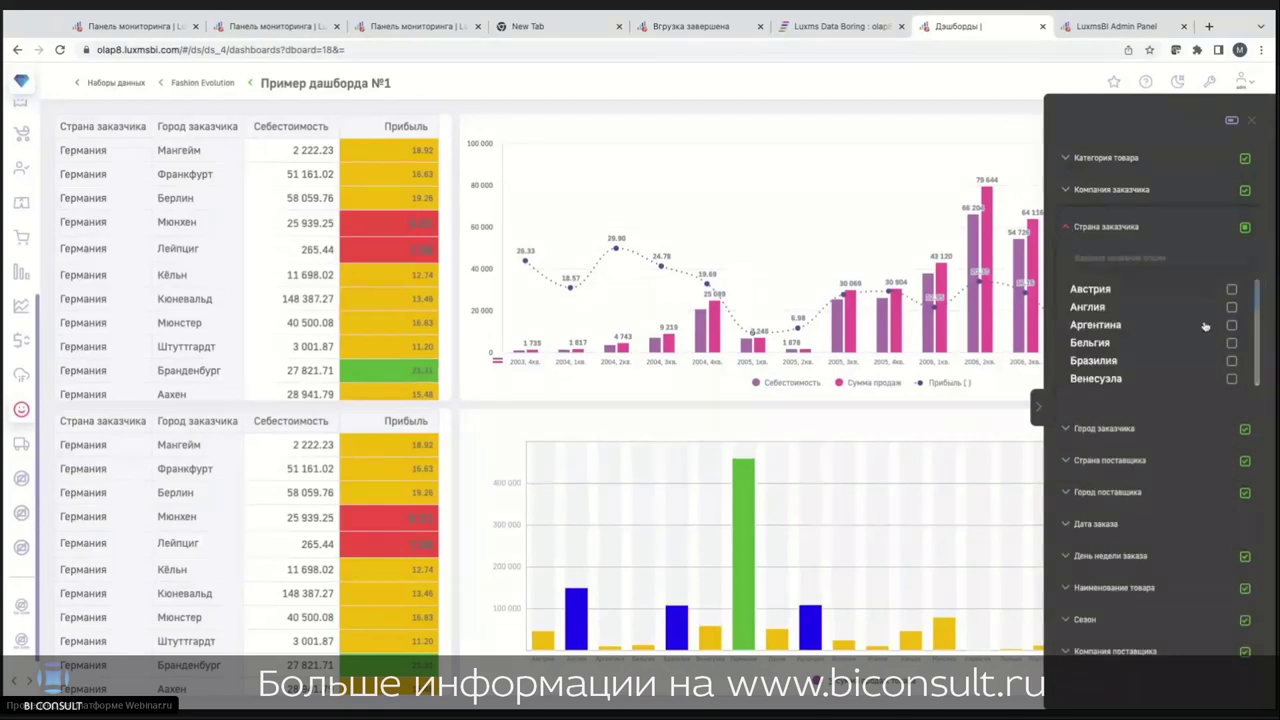
{"action": "scroll", "coordinate": [1196, 328], "scroll_direction": "down", "scroll_amount": 5}
{"action": "scroll", "coordinate": [1196, 328], "scroll_direction": "up", "scroll_amount": 4}
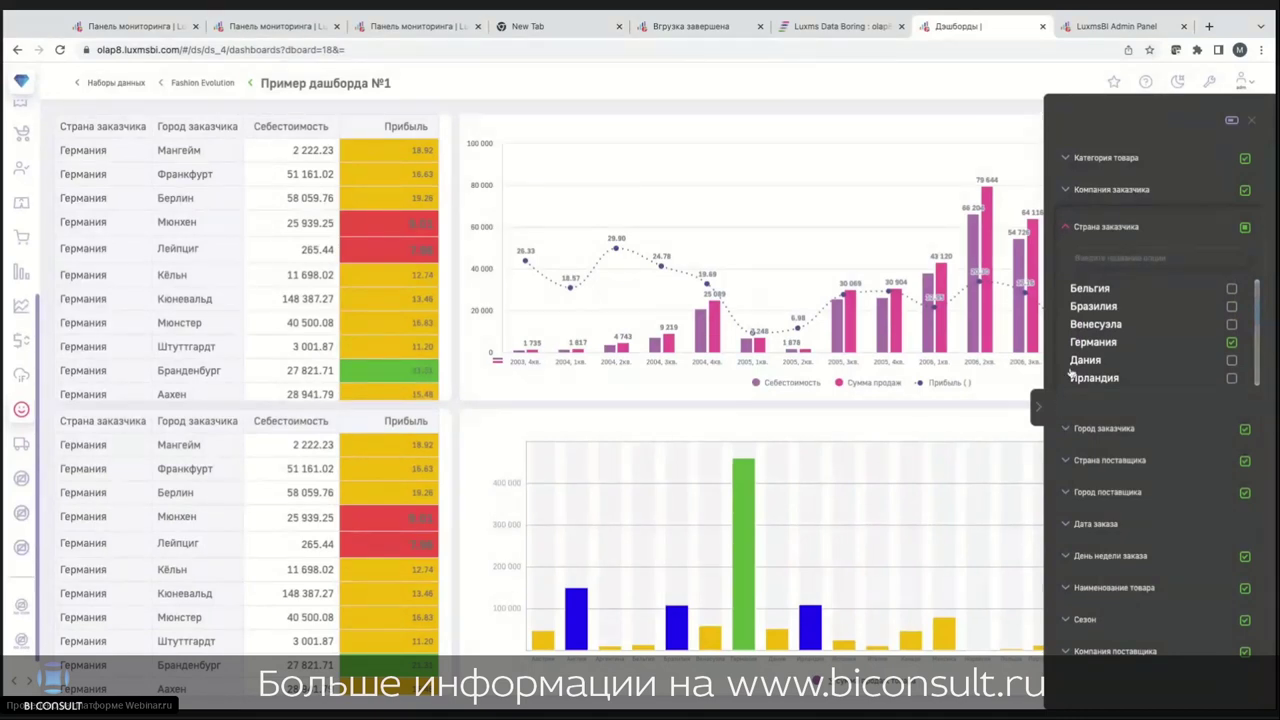
{"action": "left_click", "coordinate": [1245, 229]}
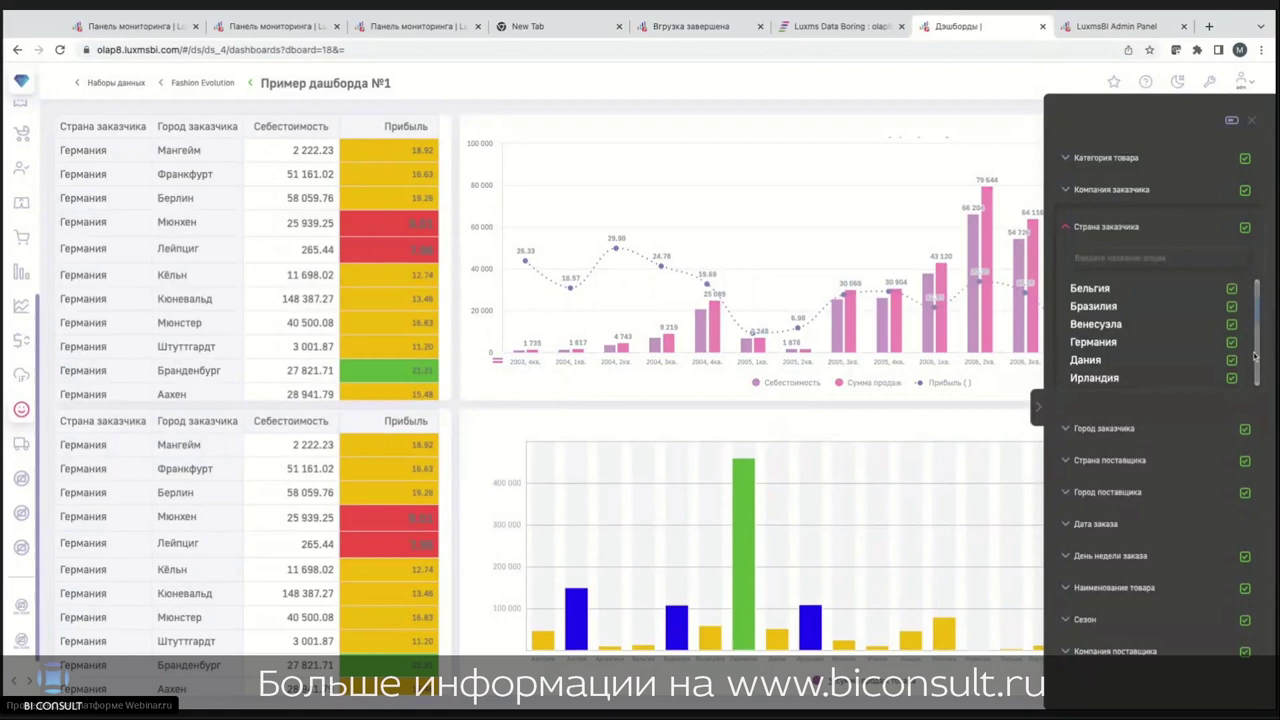
{"action": "left_click", "coordinate": [1038, 408]}
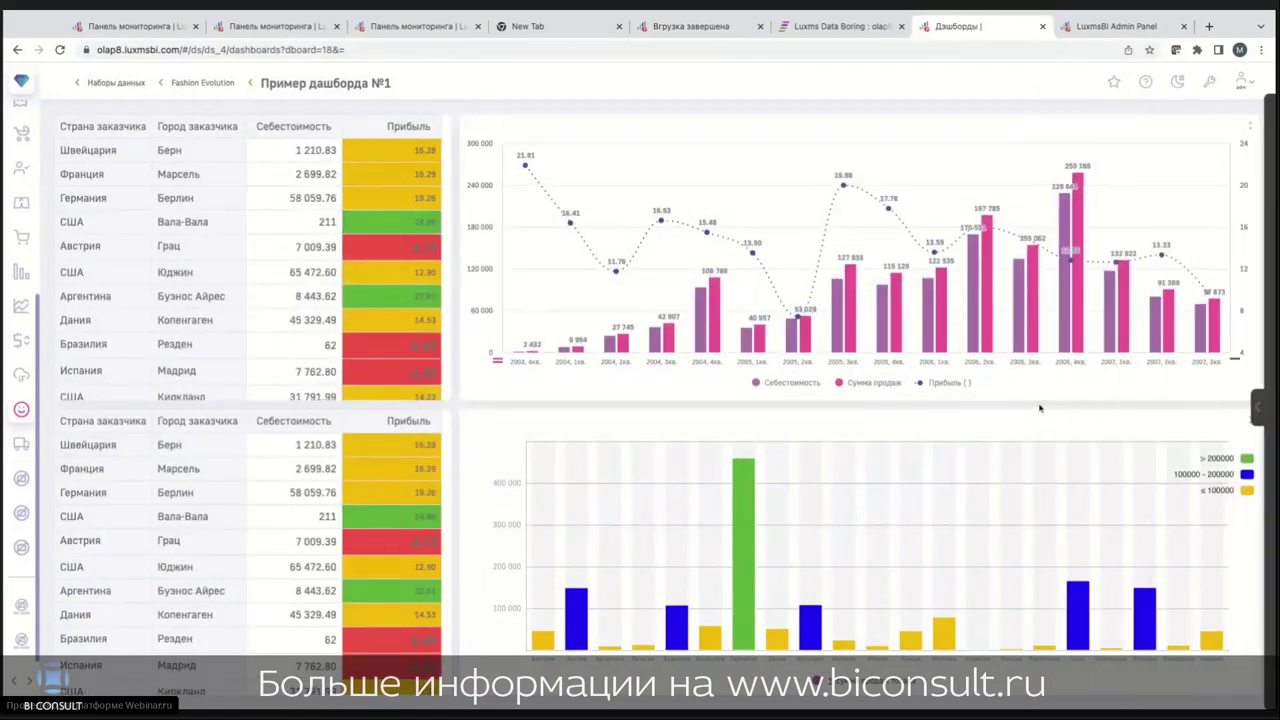
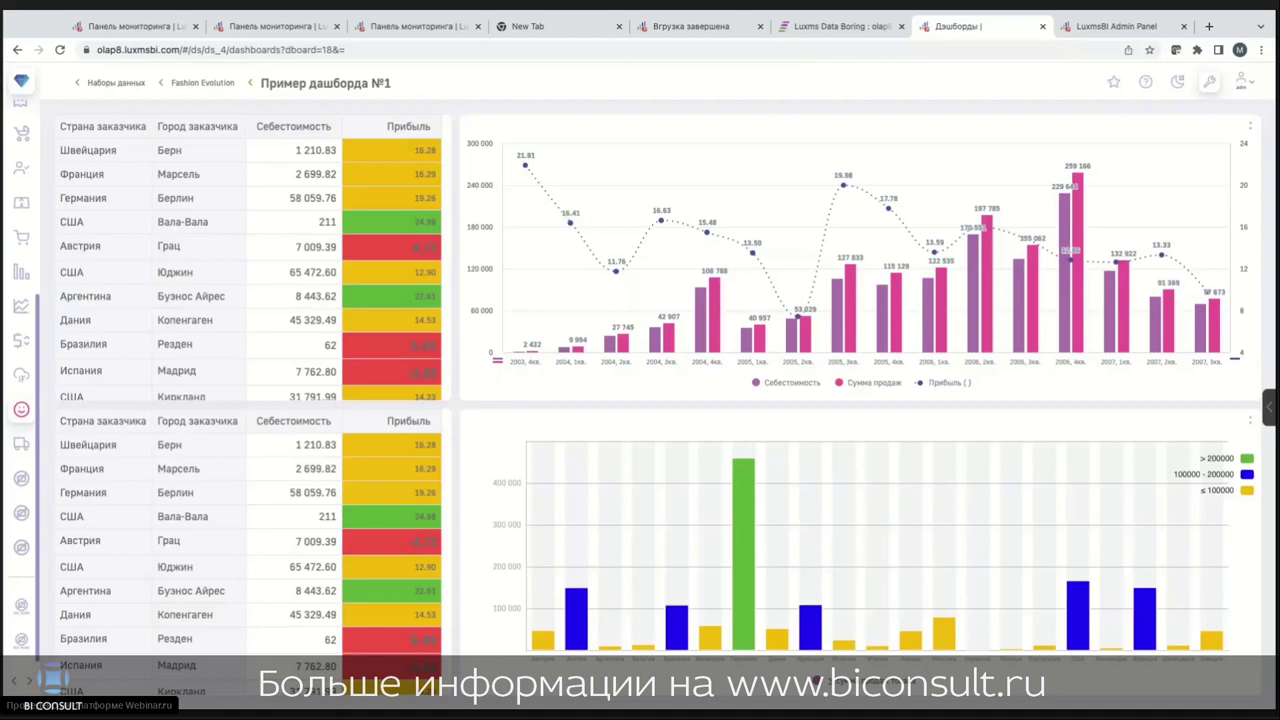
Step: Inspect the JSON config of the quarterly sales chart, leave edit mode without saving, and view the drill-down options of its 2006, 2кв. bar
{"action": "left_click", "coordinate": [1211, 84]}
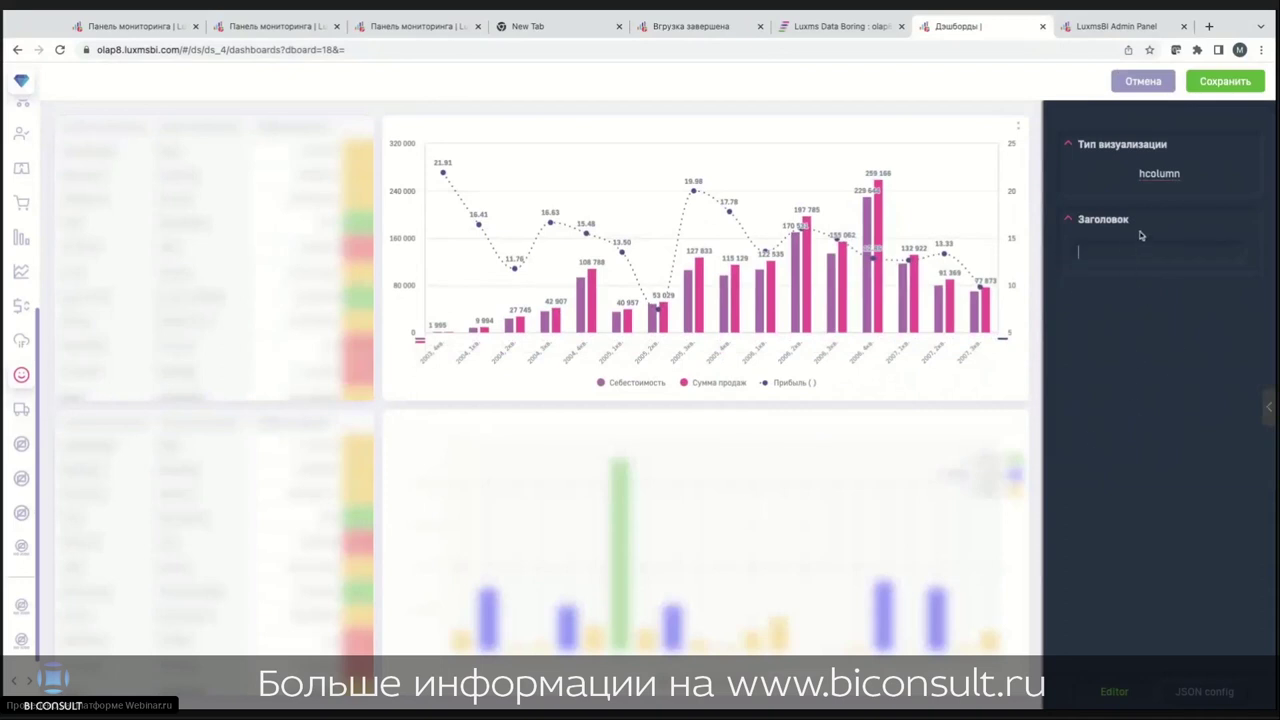
{"action": "left_click", "coordinate": [1204, 692]}
{"action": "scroll", "coordinate": [1134, 578], "scroll_direction": "down", "scroll_amount": 3}
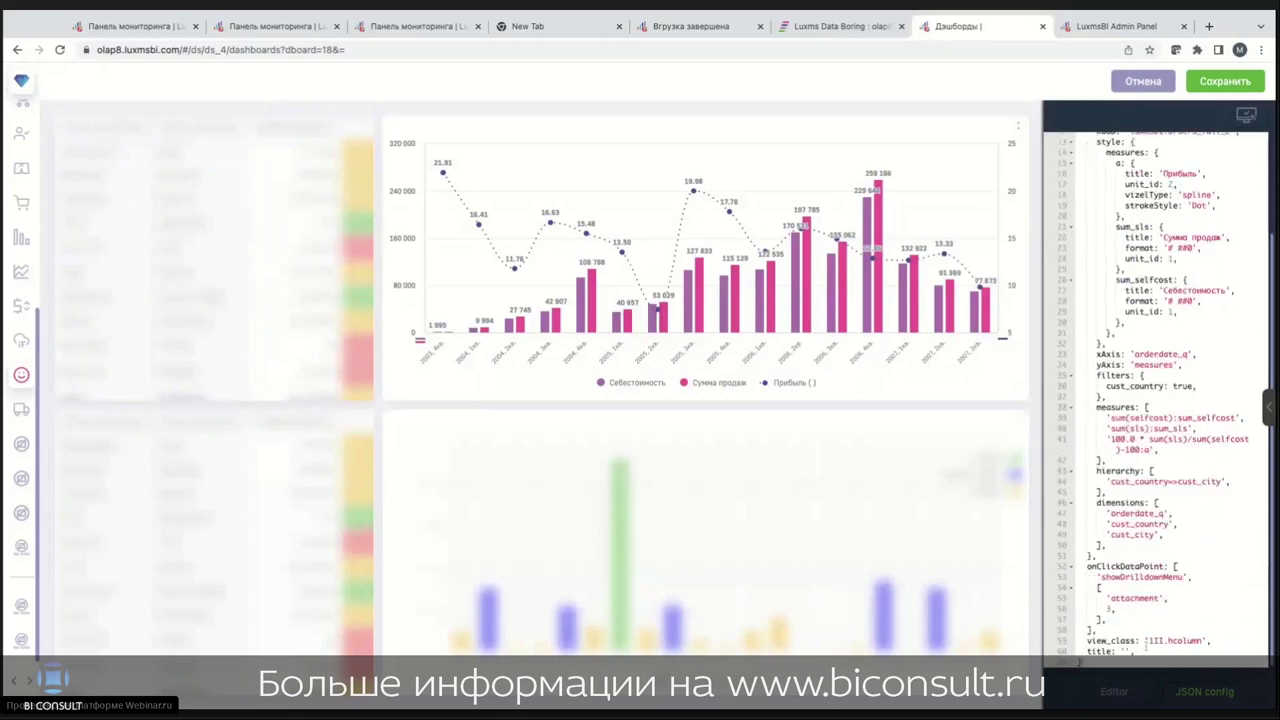
{"action": "left_click", "coordinate": [1152, 82]}
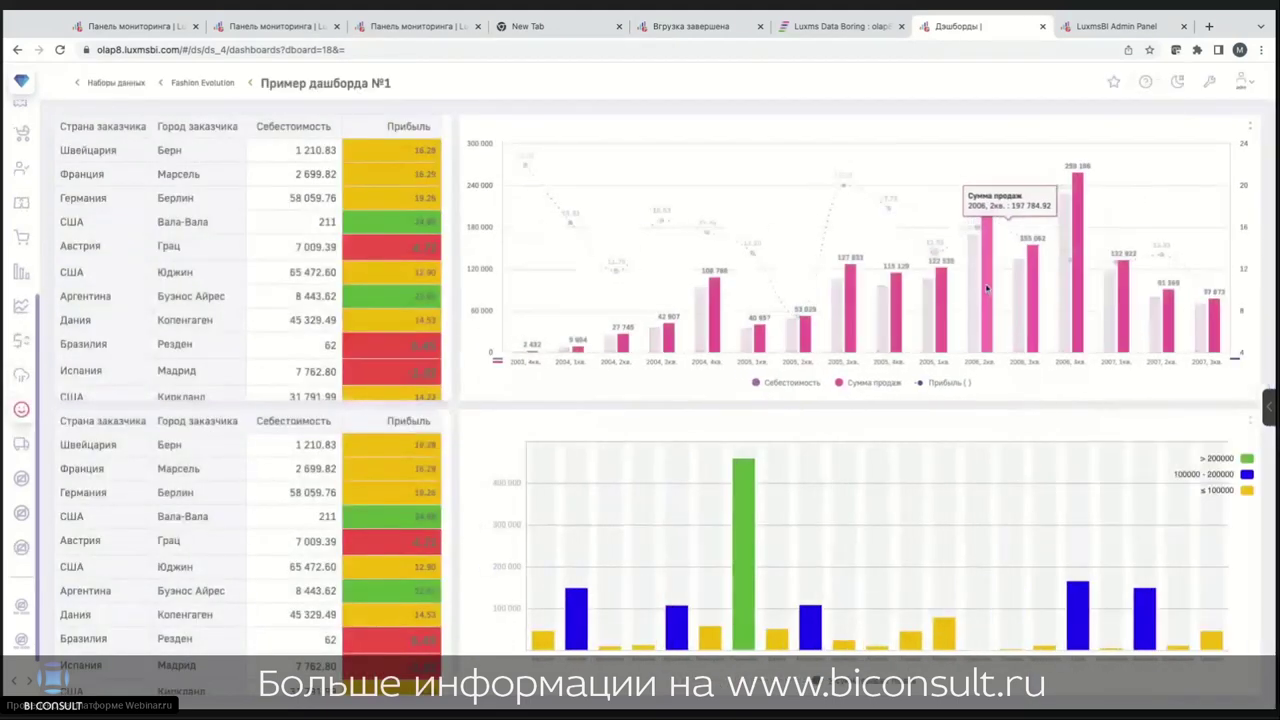
{"action": "left_click", "coordinate": [988, 287]}
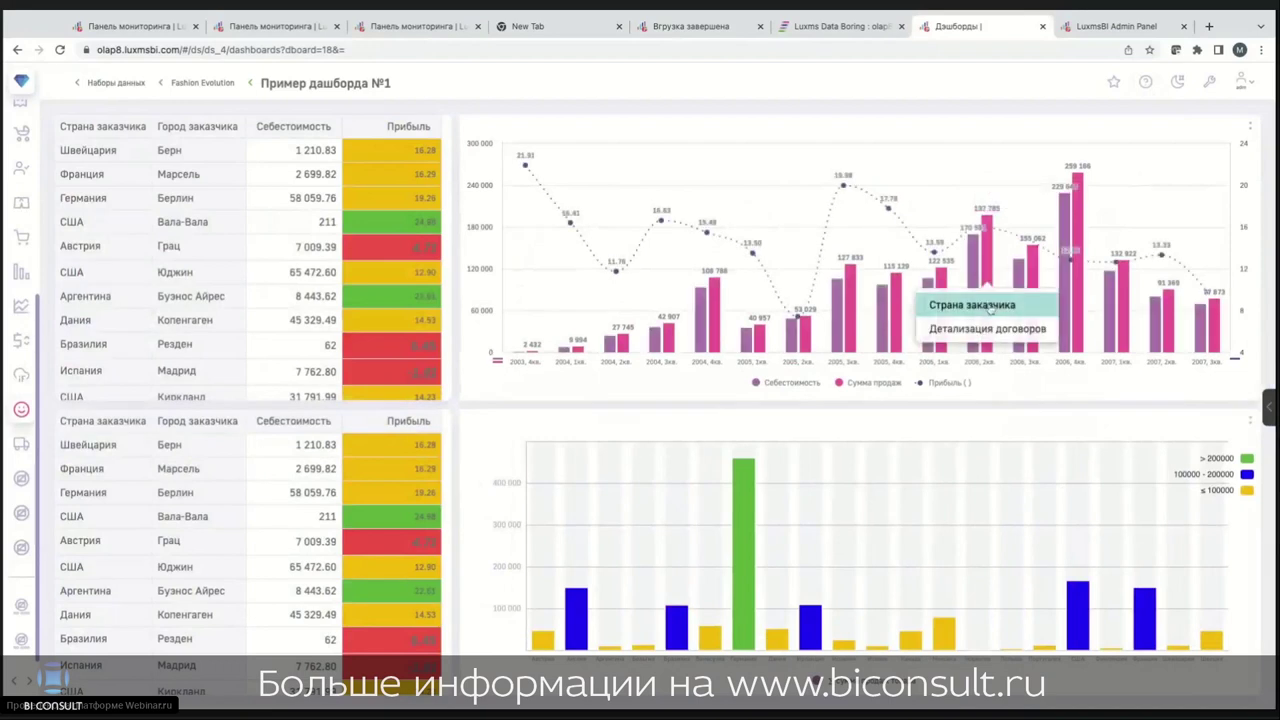
Step: Open Пример дашборда №2, examine its quarterly chart's measures, dimensions, filters and Страна заказчика > Город hierarchy, and leave edit mode without saving
{"action": "left_click", "coordinate": [22, 446]}
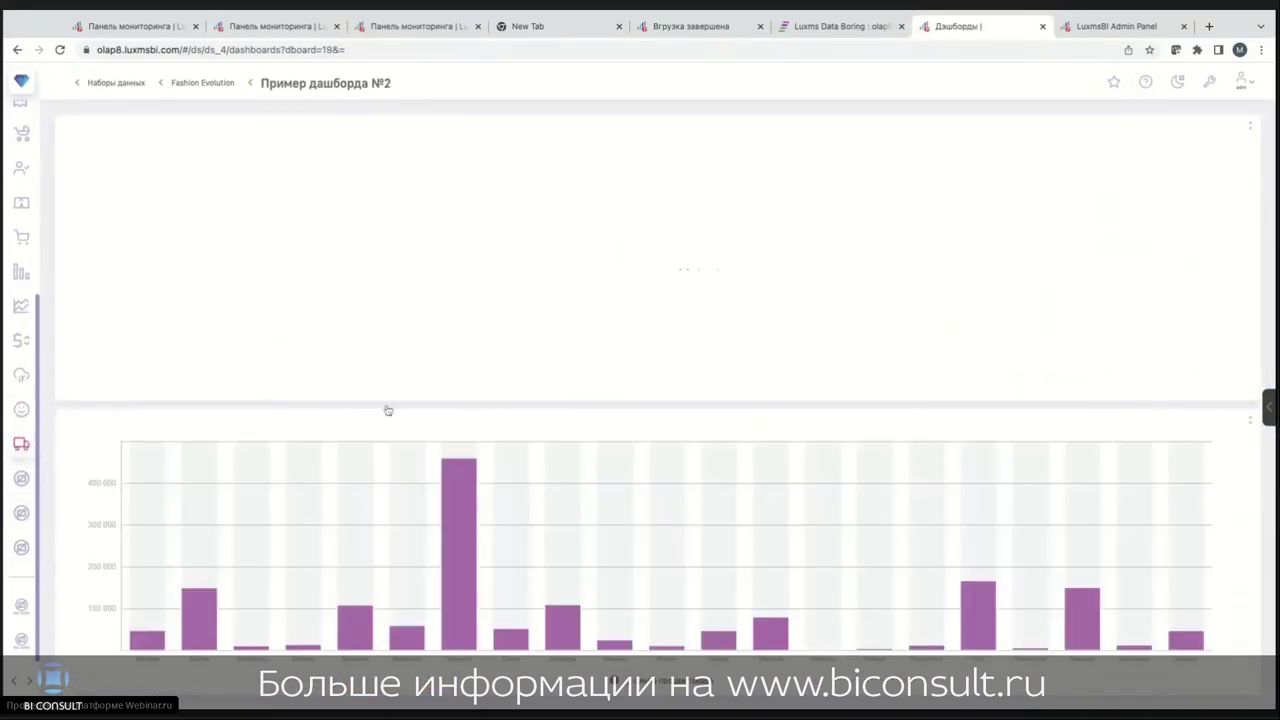
{"action": "left_click", "coordinate": [1209, 82]}
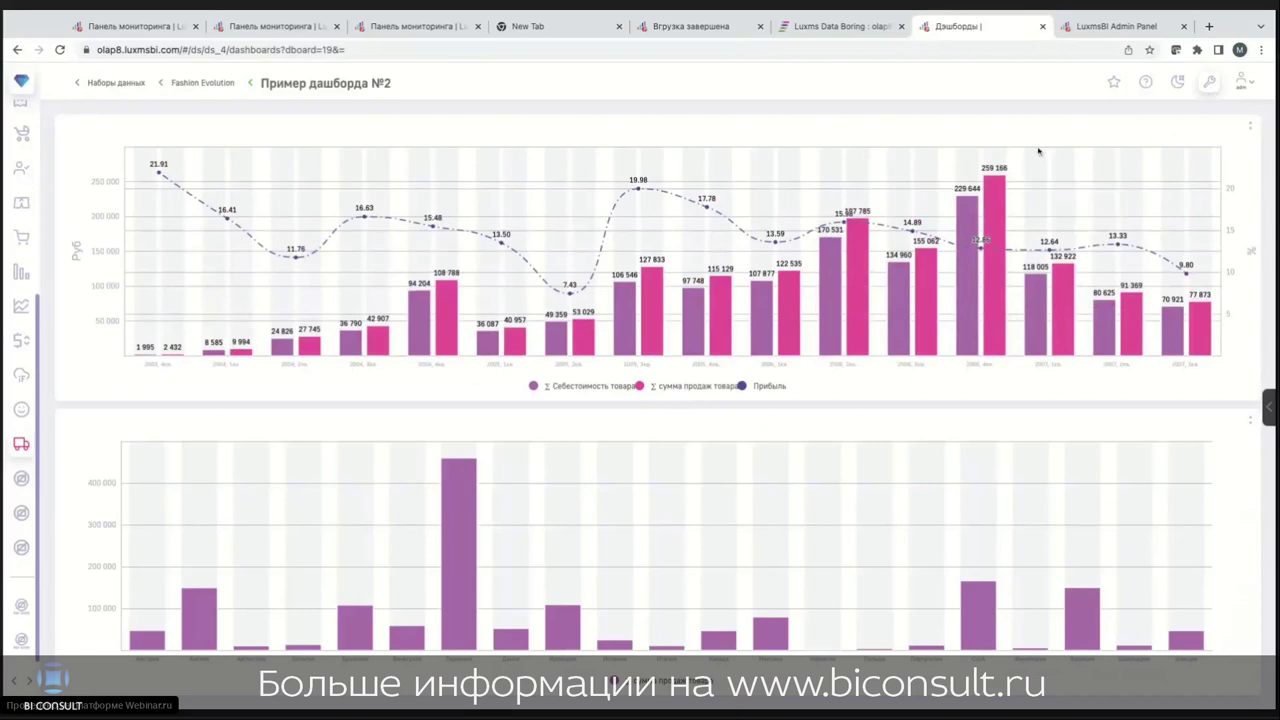
{"action": "left_click", "coordinate": [764, 132]}
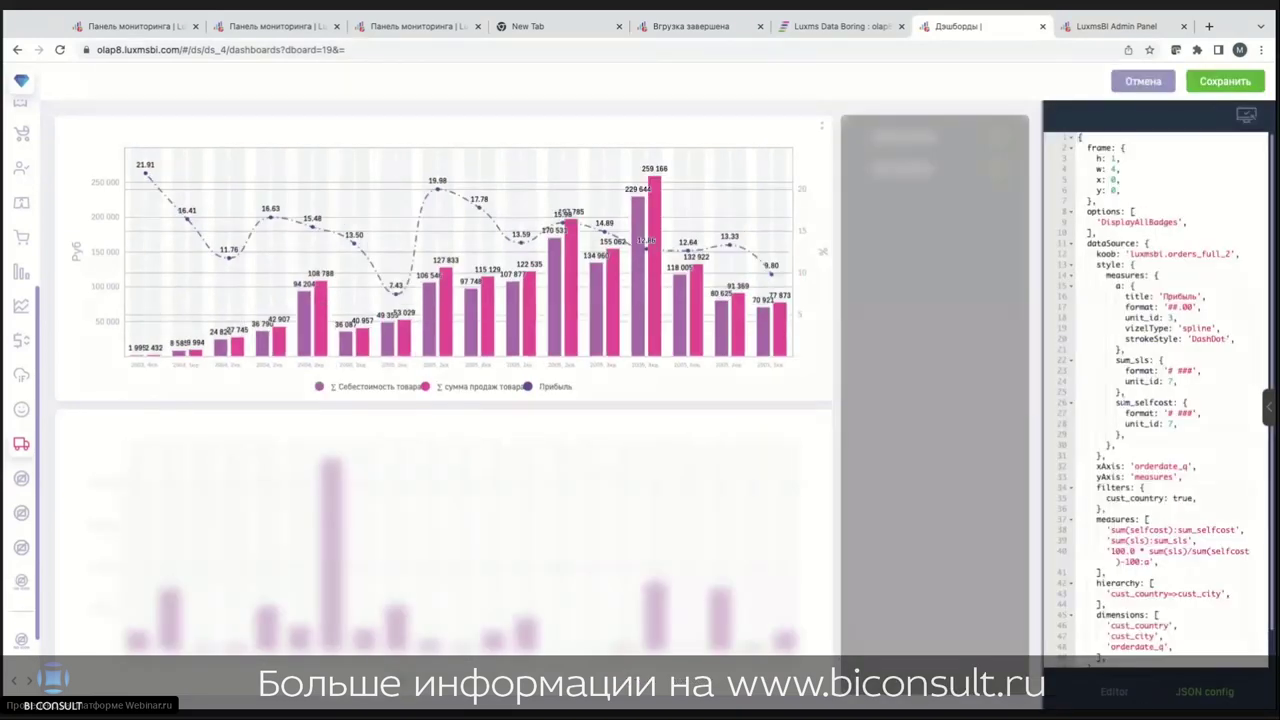
{"action": "scroll", "coordinate": [1187, 463], "scroll_direction": "down", "scroll_amount": 6}
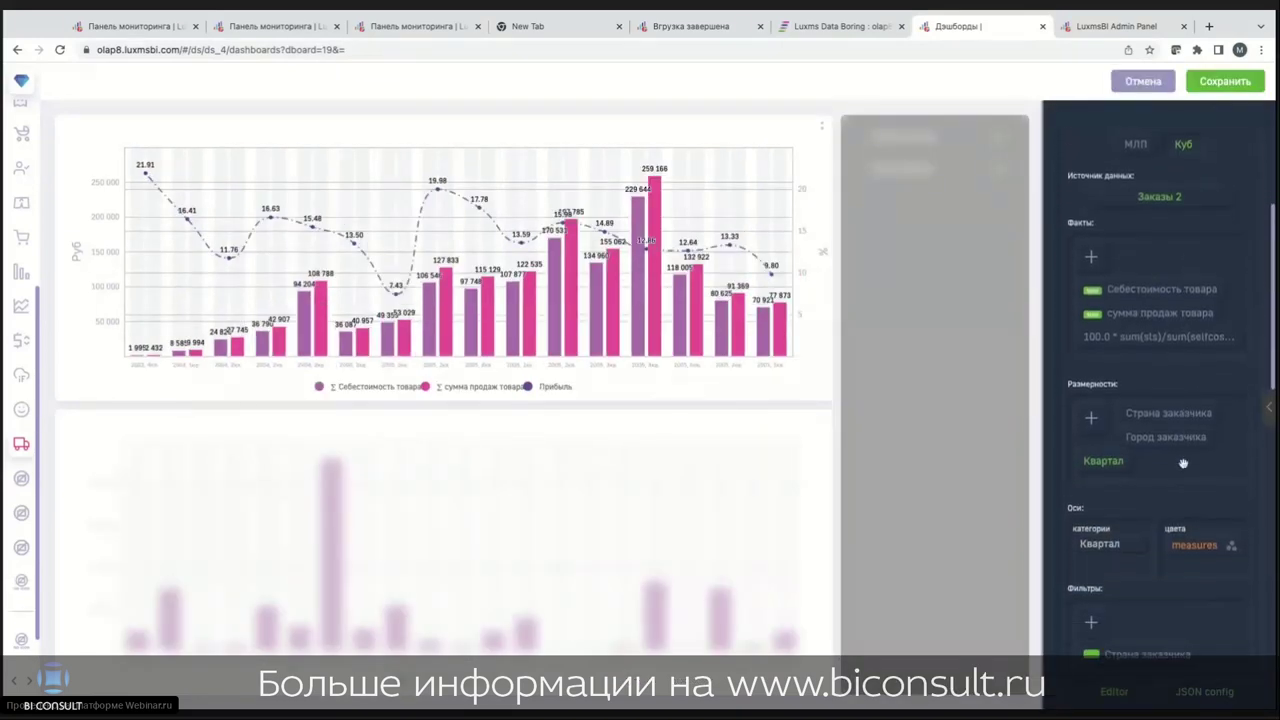
{"action": "scroll", "coordinate": [1183, 464], "scroll_direction": "down", "scroll_amount": 3}
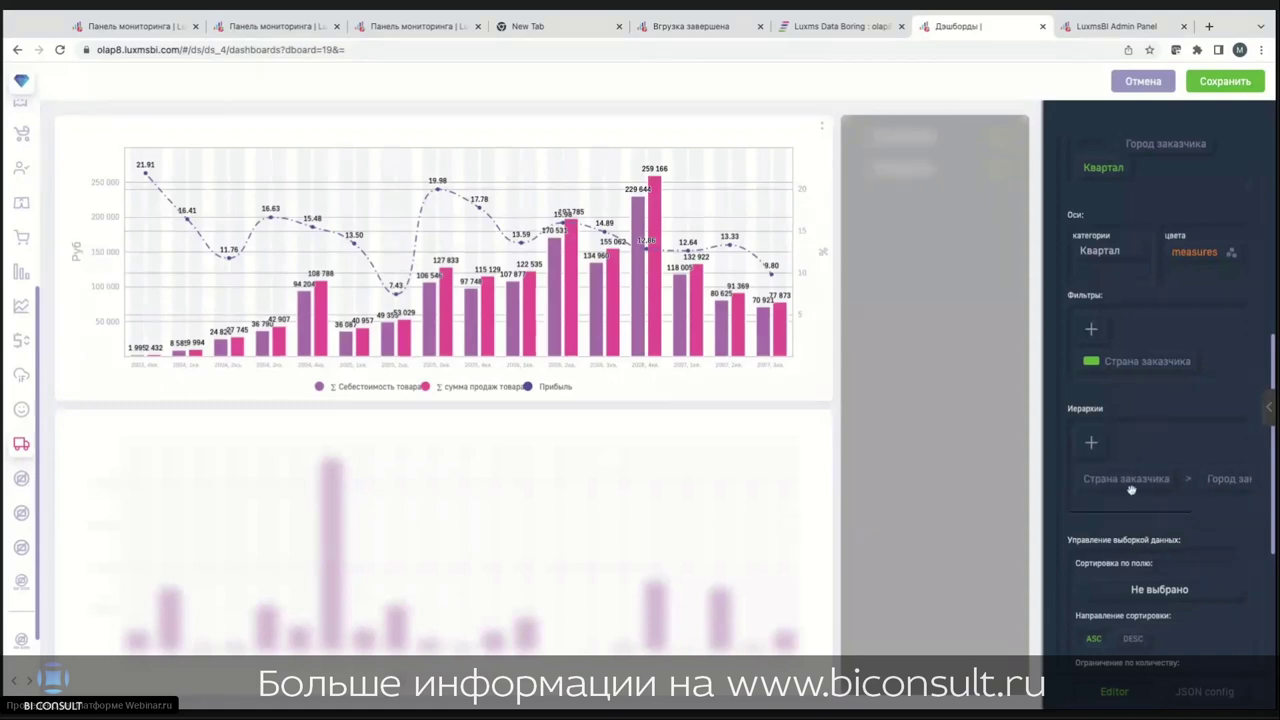
{"action": "scroll", "coordinate": [1150, 488], "scroll_direction": "right", "scroll_amount": 2}
{"action": "scroll", "coordinate": [1140, 480], "scroll_direction": "left", "scroll_amount": 2}
{"action": "left_click", "coordinate": [1143, 82]}
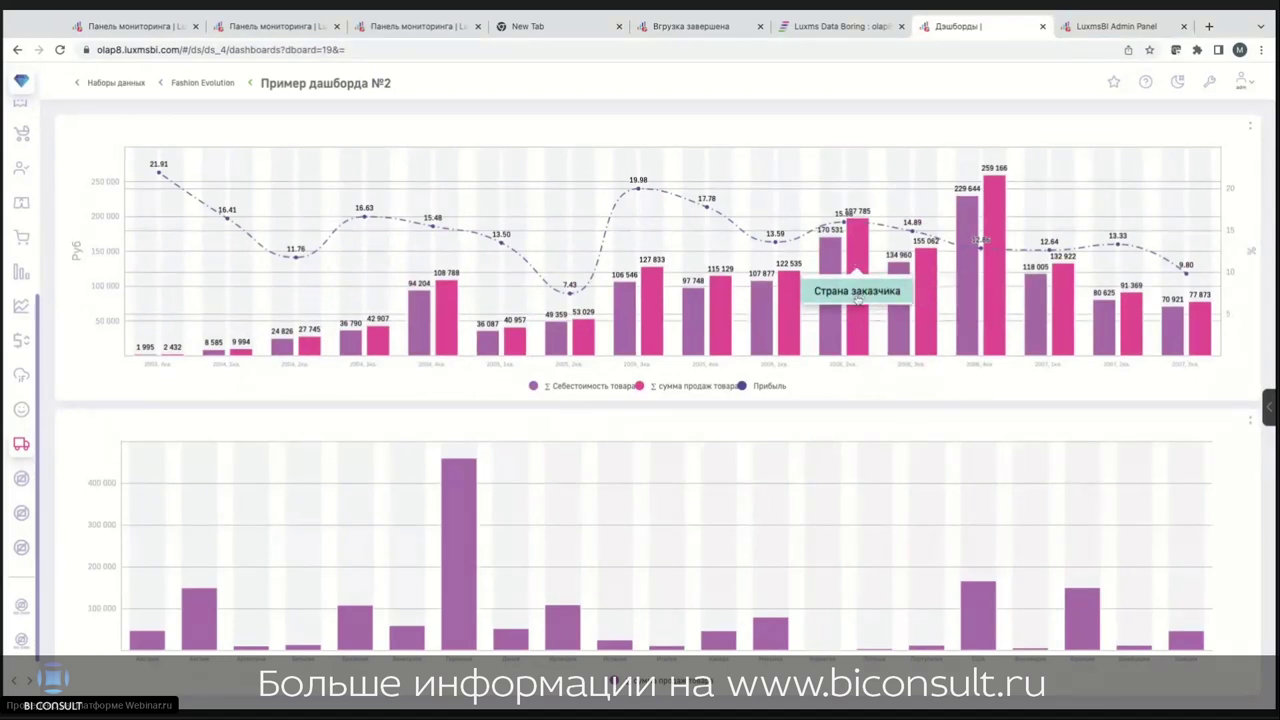
Step: Drill down from the 2006, 2кв. sales bar to Страна заказчика and browse the countries with the range slider
{"action": "left_click", "coordinate": [857, 292]}
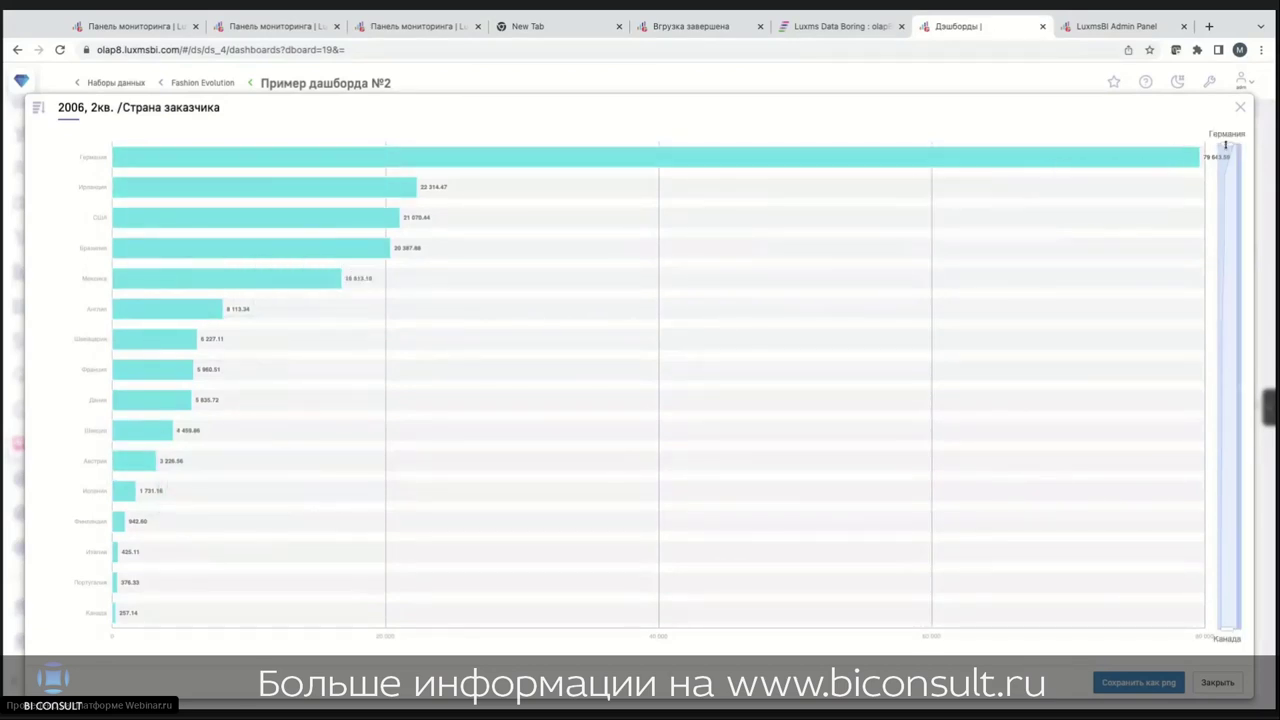
{"action": "left_click_drag", "start_coordinate": [1225, 146], "coordinate": [1228, 316]}
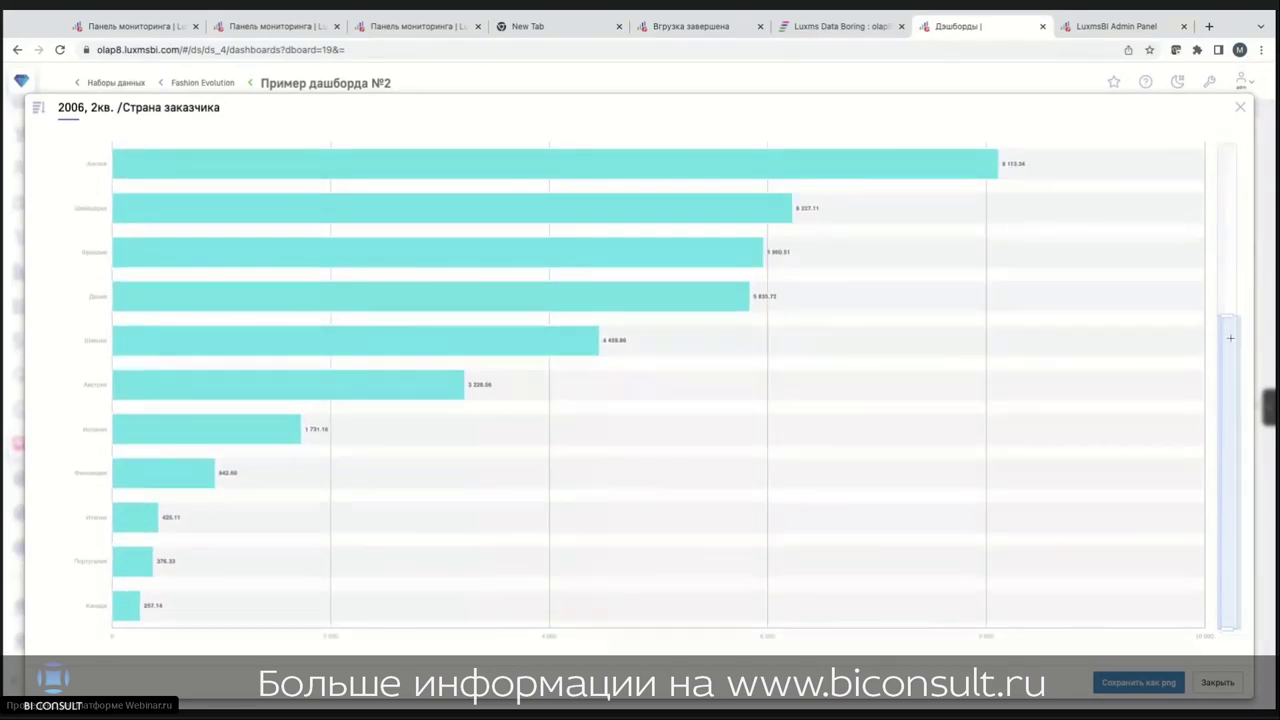
{"action": "left_click_drag", "start_coordinate": [1245, 472], "coordinate": [1232, 268]}
Step: Drill down from the Германия bar to Город заказчика, view the city breakdown and close it
{"action": "mouse_move", "coordinate": [297, 167]}
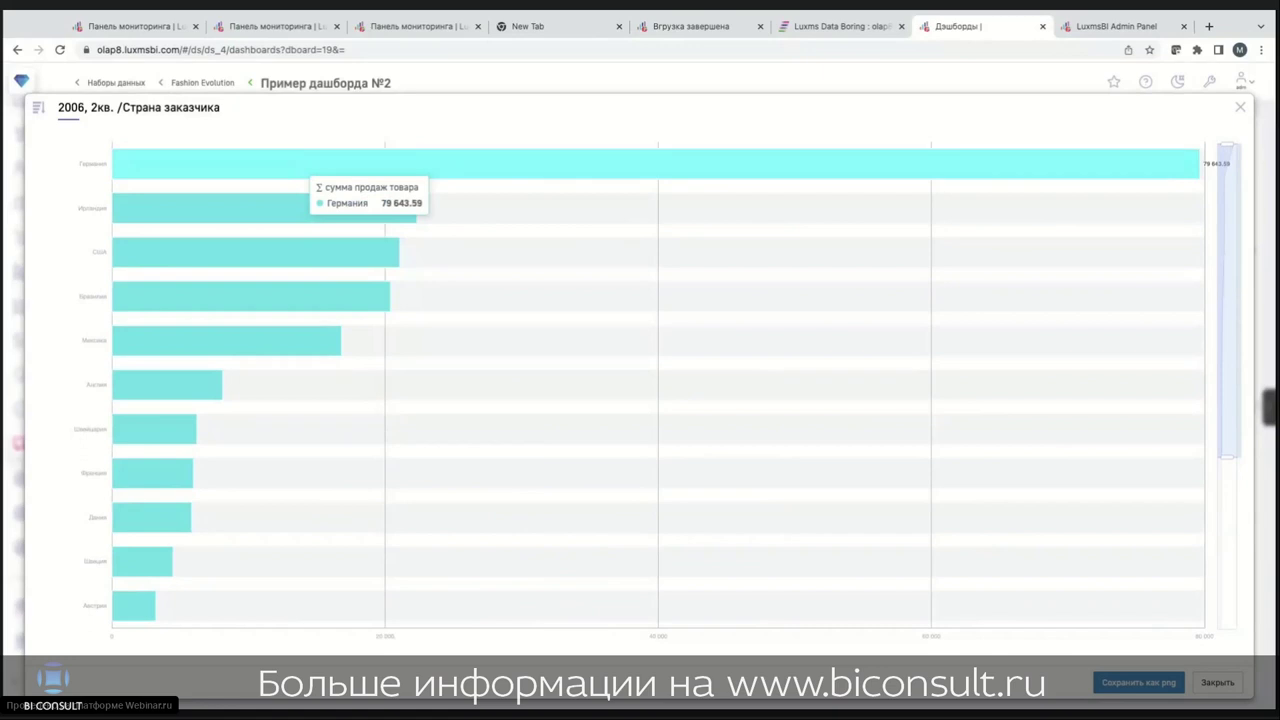
{"action": "left_click", "coordinate": [297, 167]}
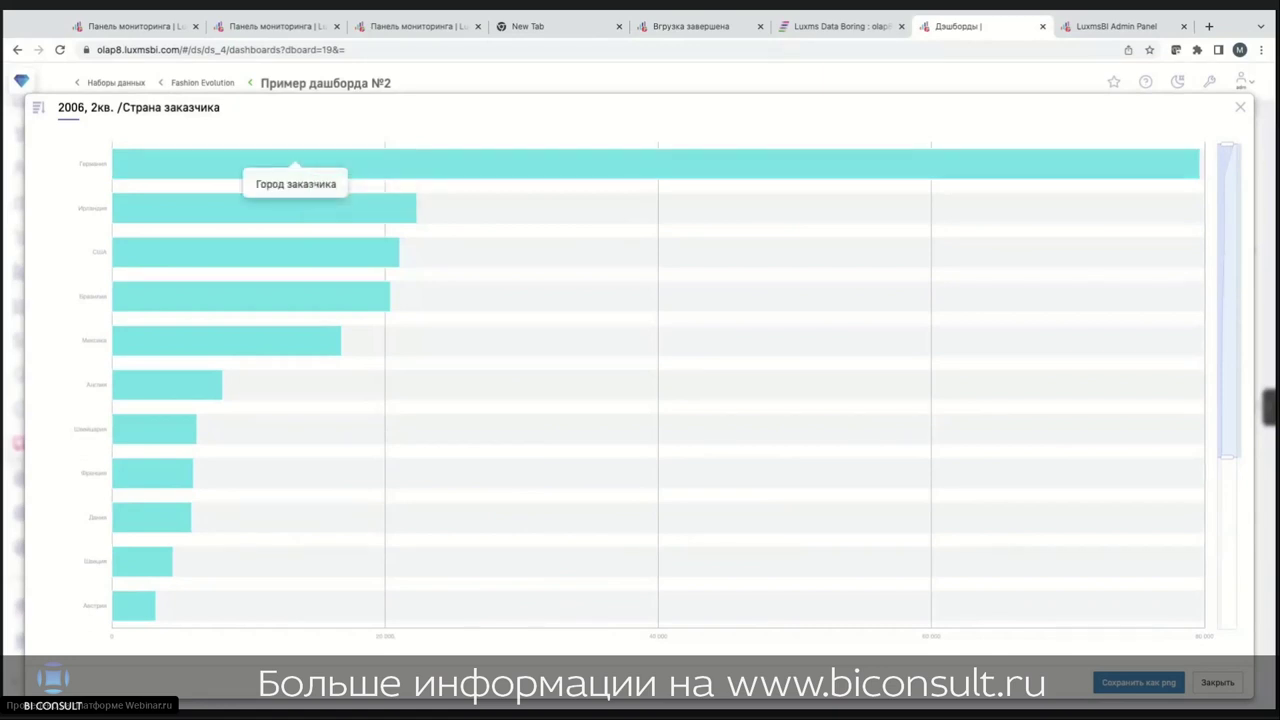
{"action": "left_click", "coordinate": [287, 186]}
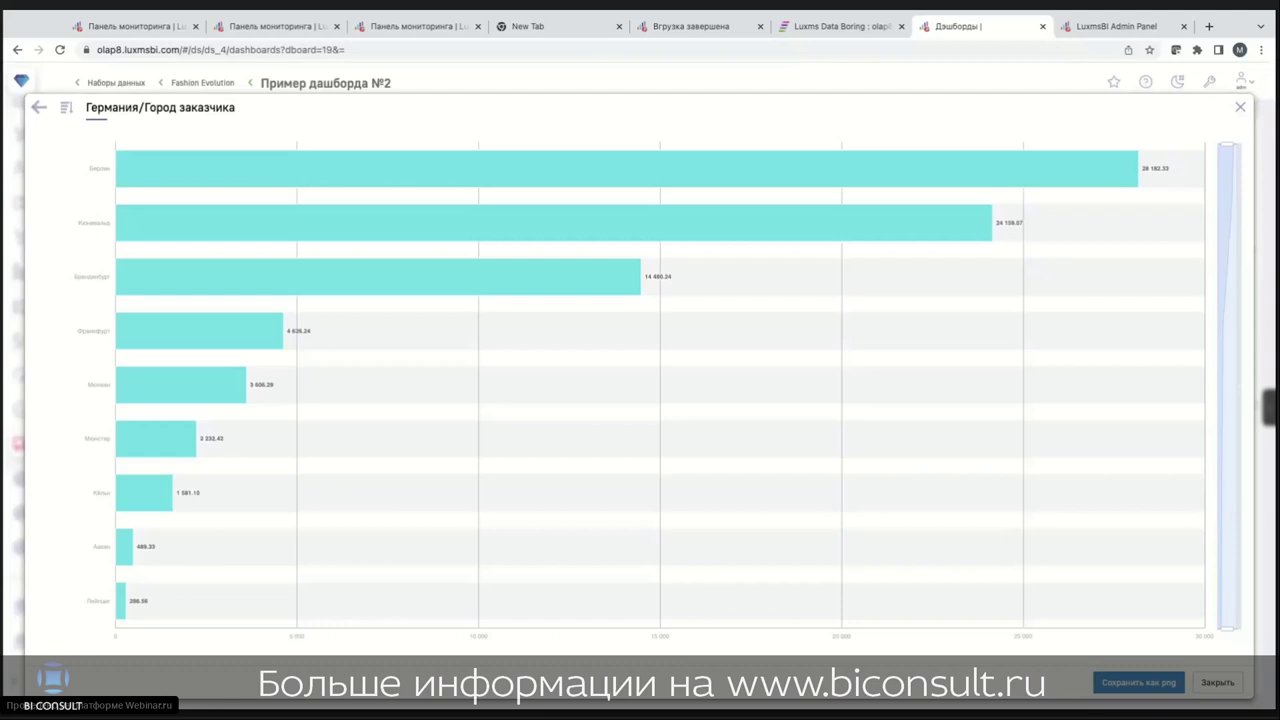
{"action": "left_click", "coordinate": [1240, 107]}
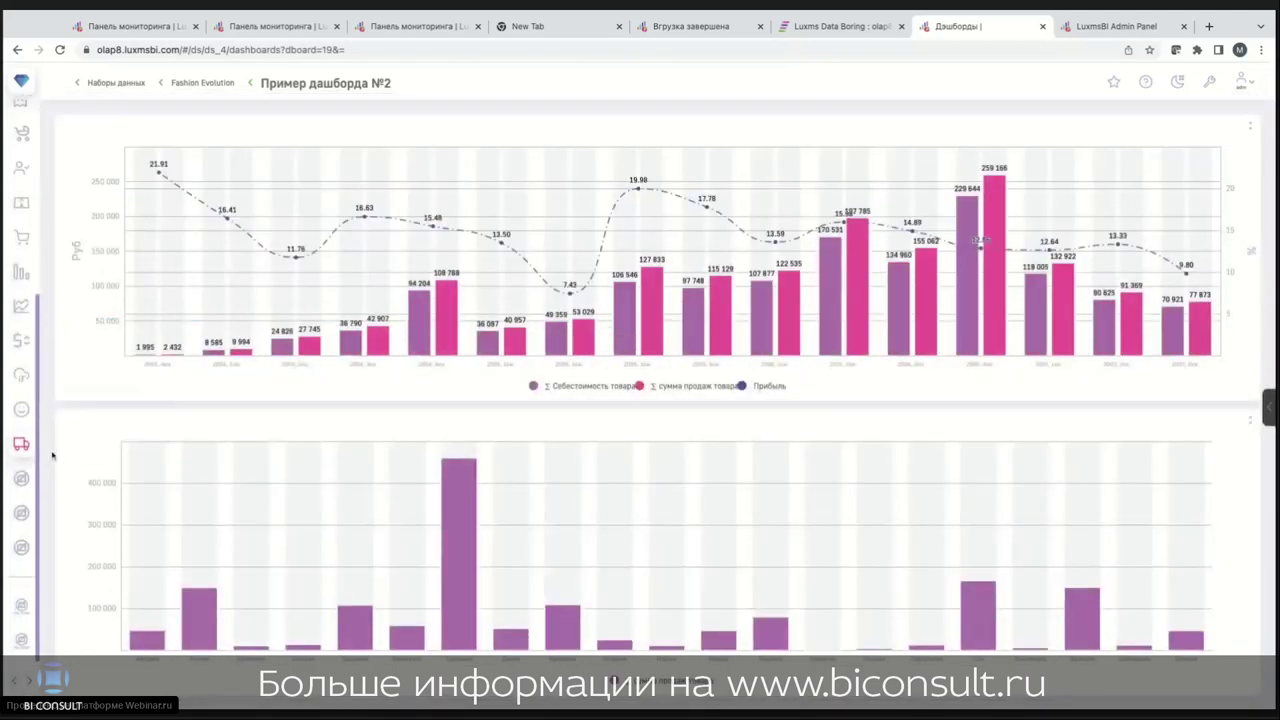
Step: Return to Пример дашборда №1 and open Детализация договоров for the 2006, 2кв. sales bar
{"action": "left_click", "coordinate": [22, 411]}
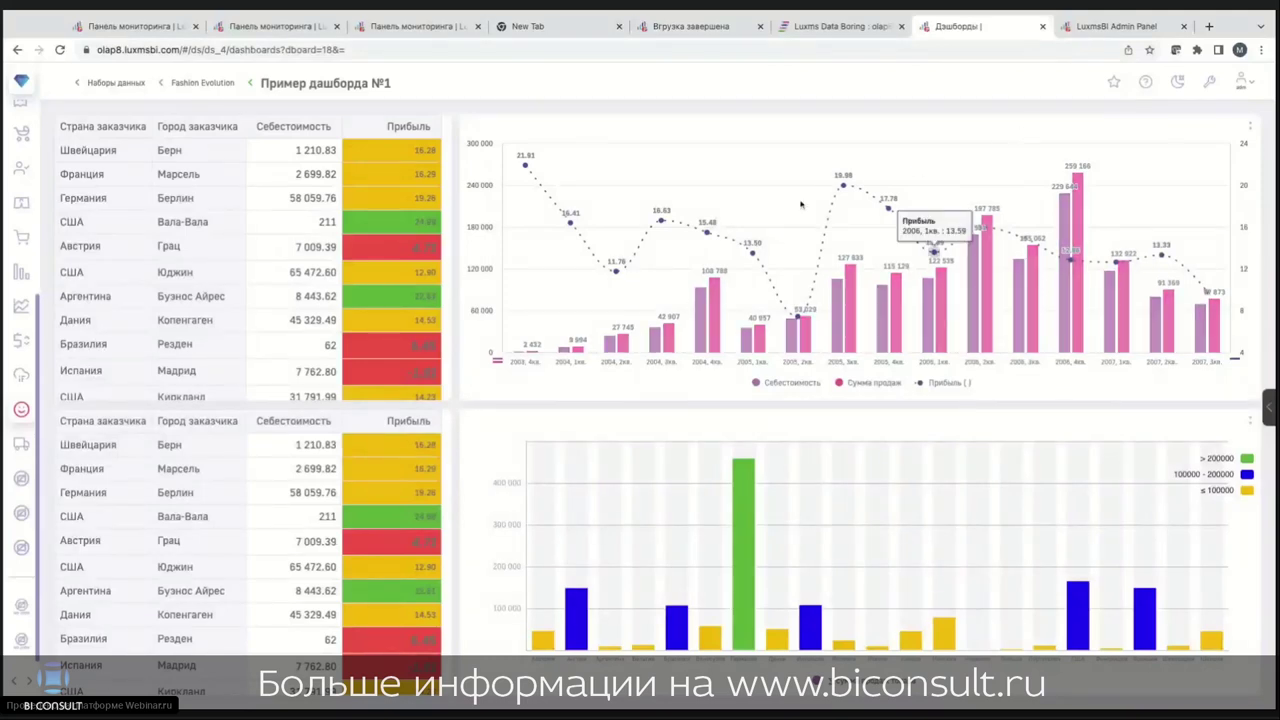
{"action": "mouse_move", "coordinate": [898, 172]}
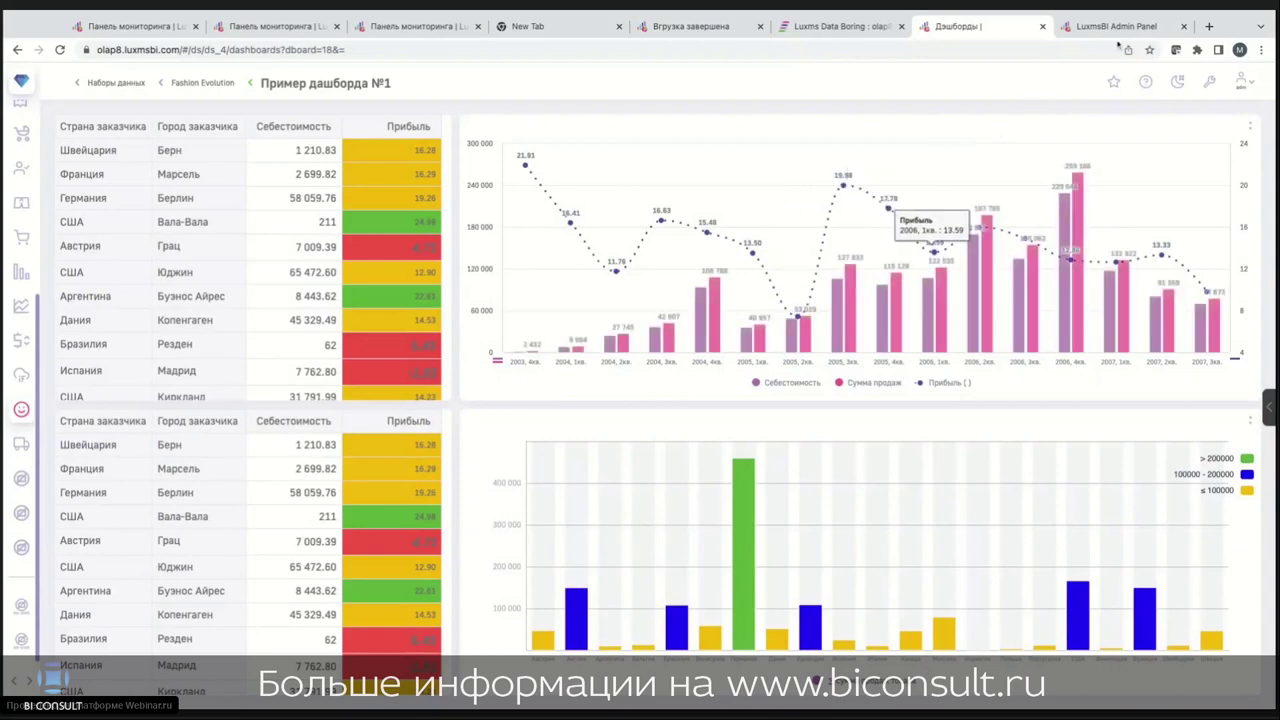
{"action": "left_click", "coordinate": [986, 256]}
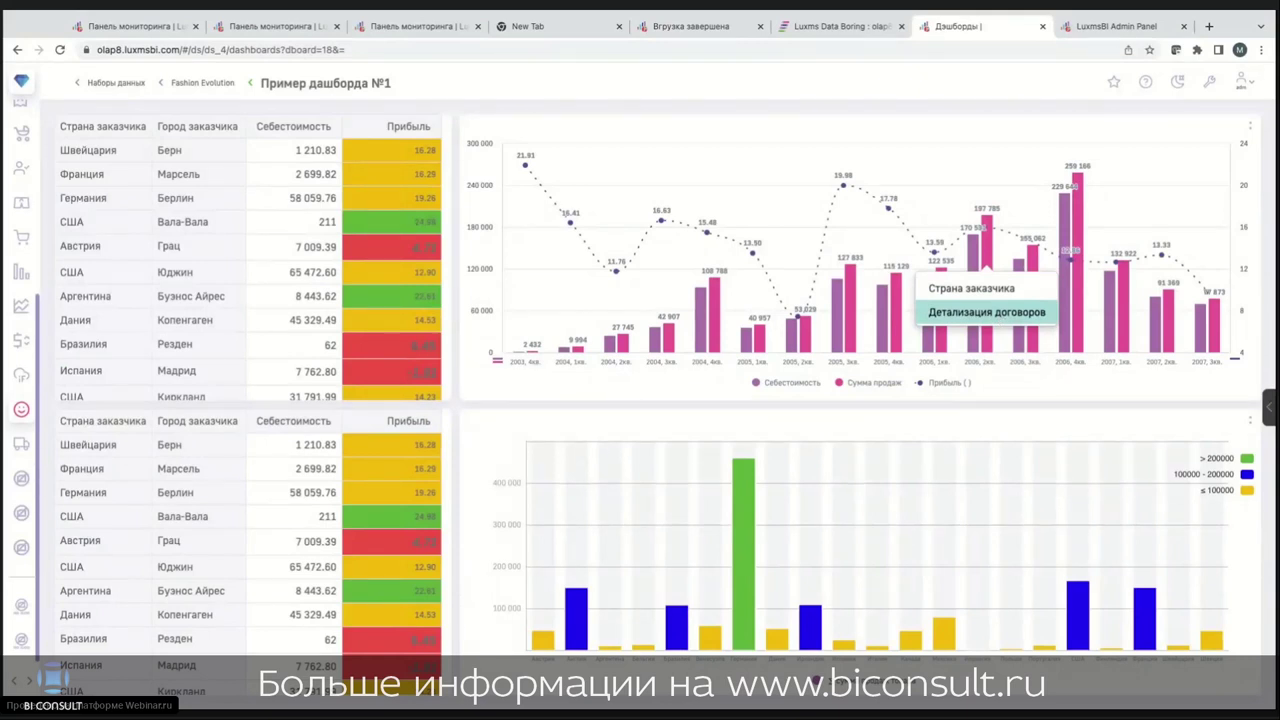
{"action": "left_click", "coordinate": [986, 312]}
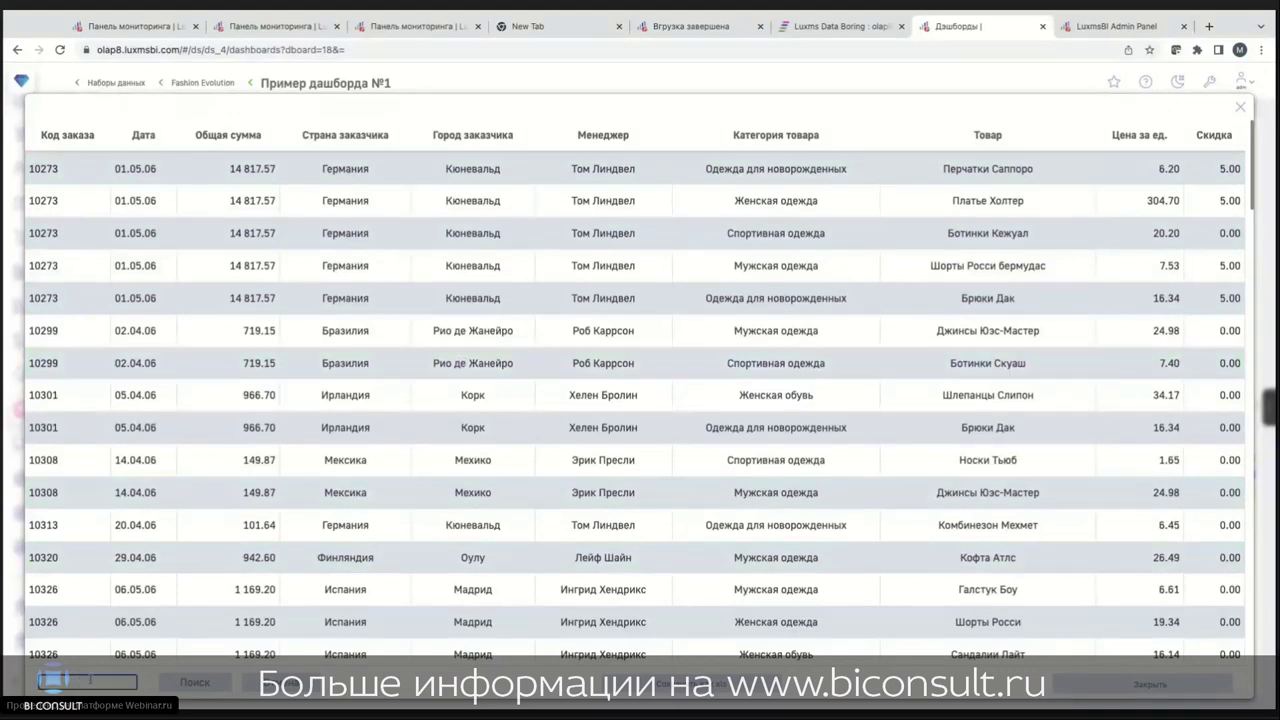
Step: Search the contract details by the manager's surname, save the table as xls and close the details
{"action": "type", "text": "Пресли"}
{"action": "left_click", "coordinate": [204, 684]}
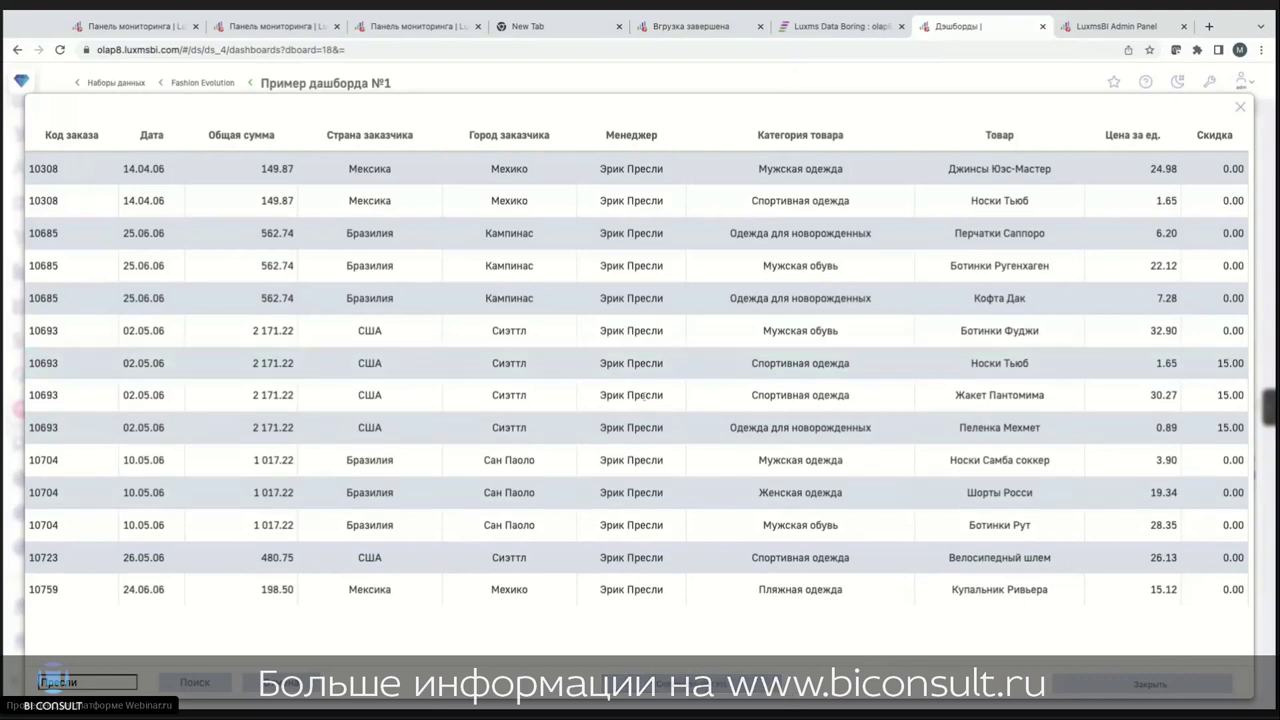
{"action": "left_click", "coordinate": [1200, 365]}
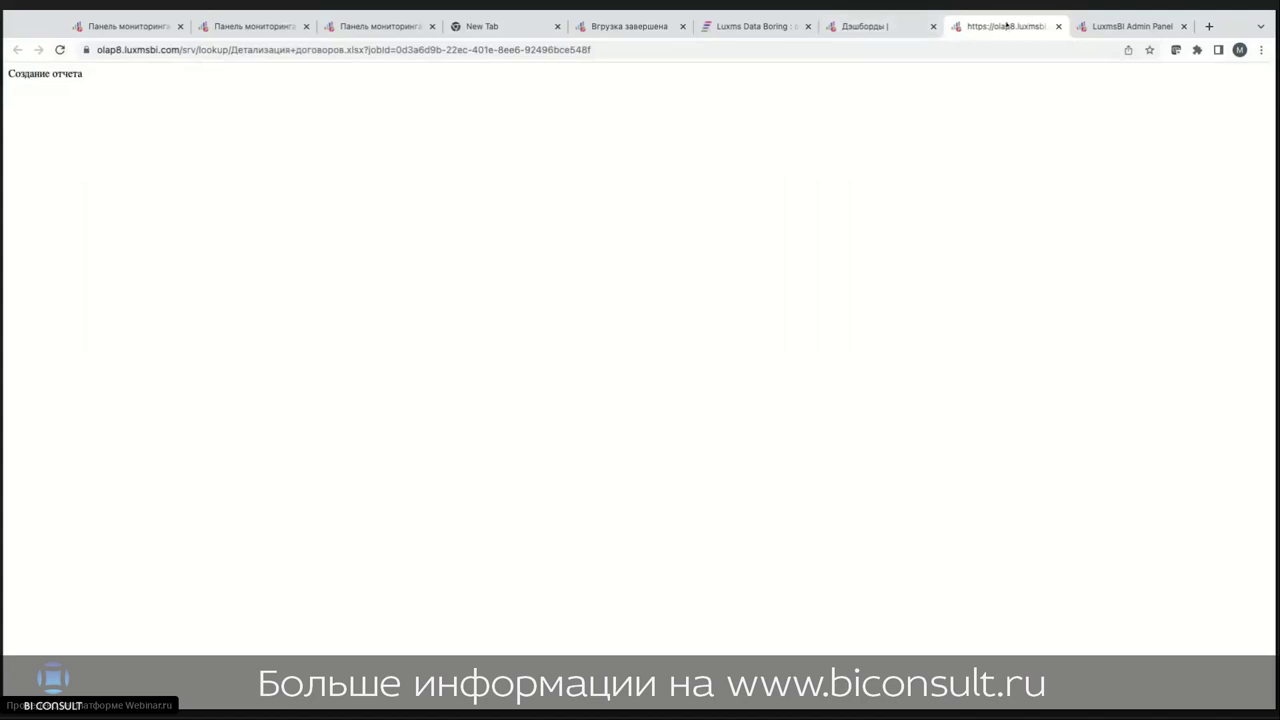
{"action": "left_click", "coordinate": [885, 28]}
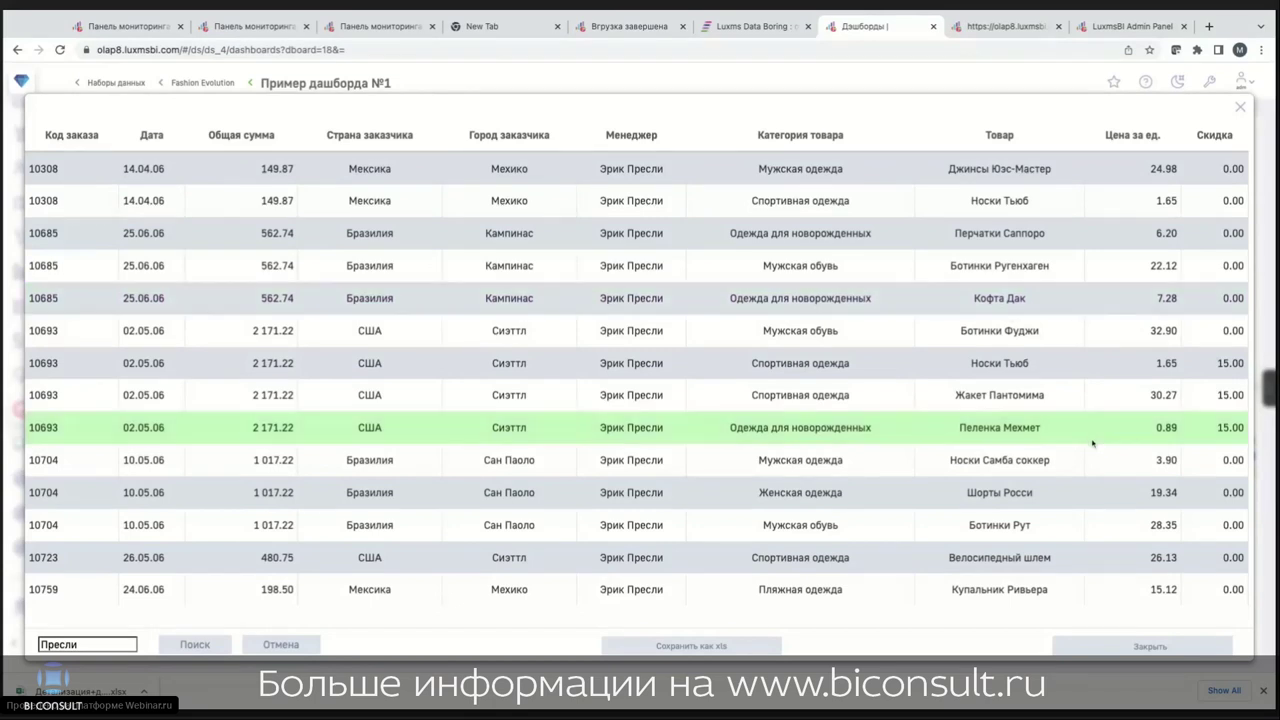
{"action": "left_click", "coordinate": [1263, 692]}
{"action": "left_click", "coordinate": [1239, 110]}
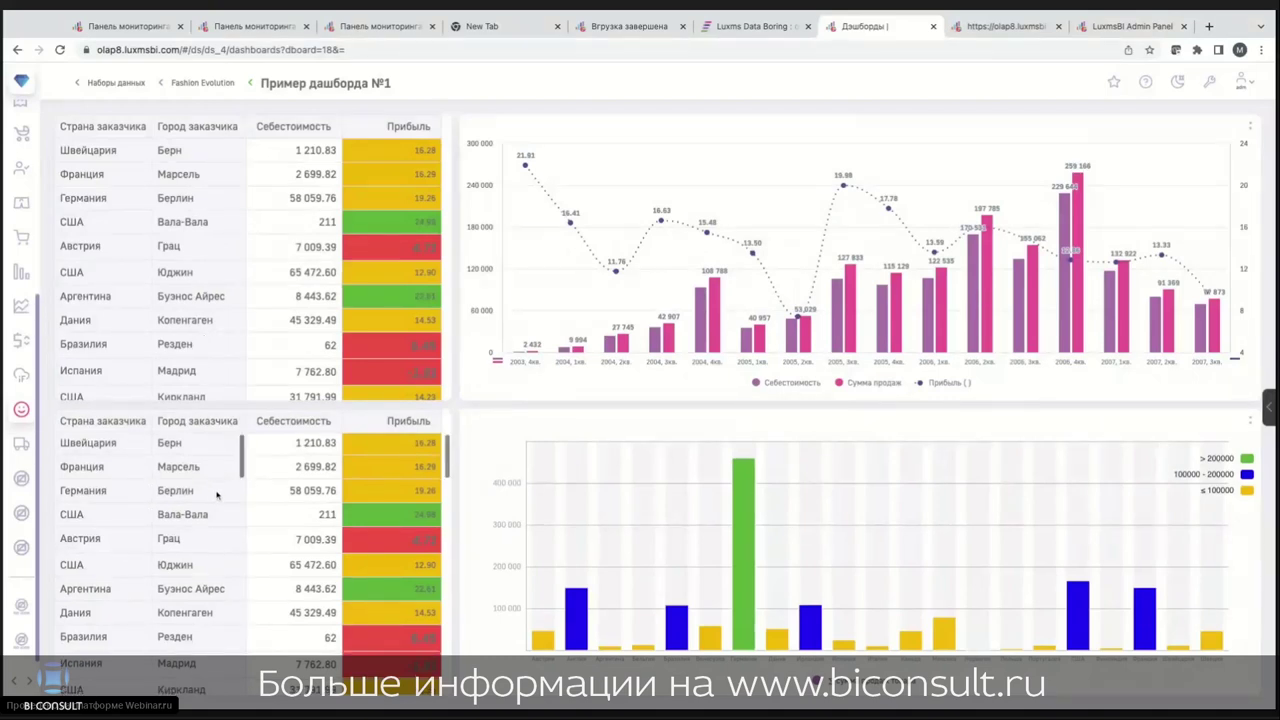
Step: Look over the lower table of Пример дашборда №1 and expand the dashboard list to show its names
{"action": "scroll", "coordinate": [214, 491], "scroll_direction": "down", "scroll_amount": 1}
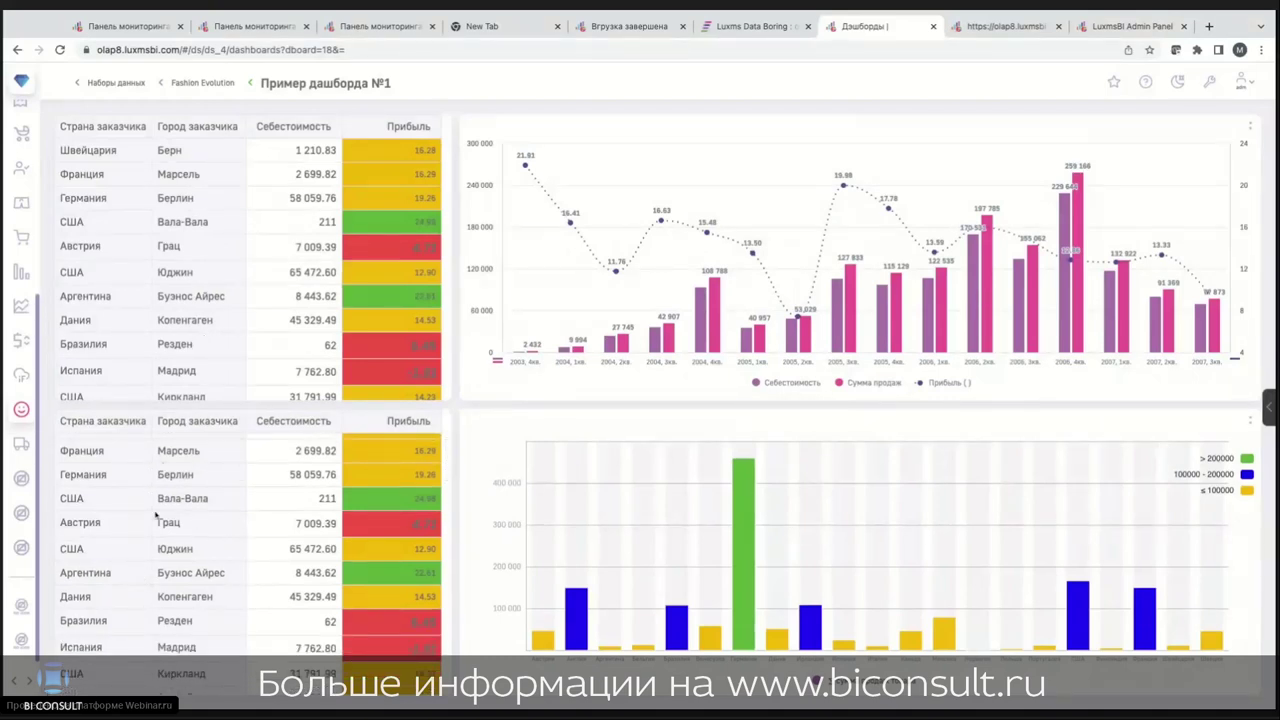
{"action": "scroll", "coordinate": [156, 515], "scroll_direction": "up", "scroll_amount": 1}
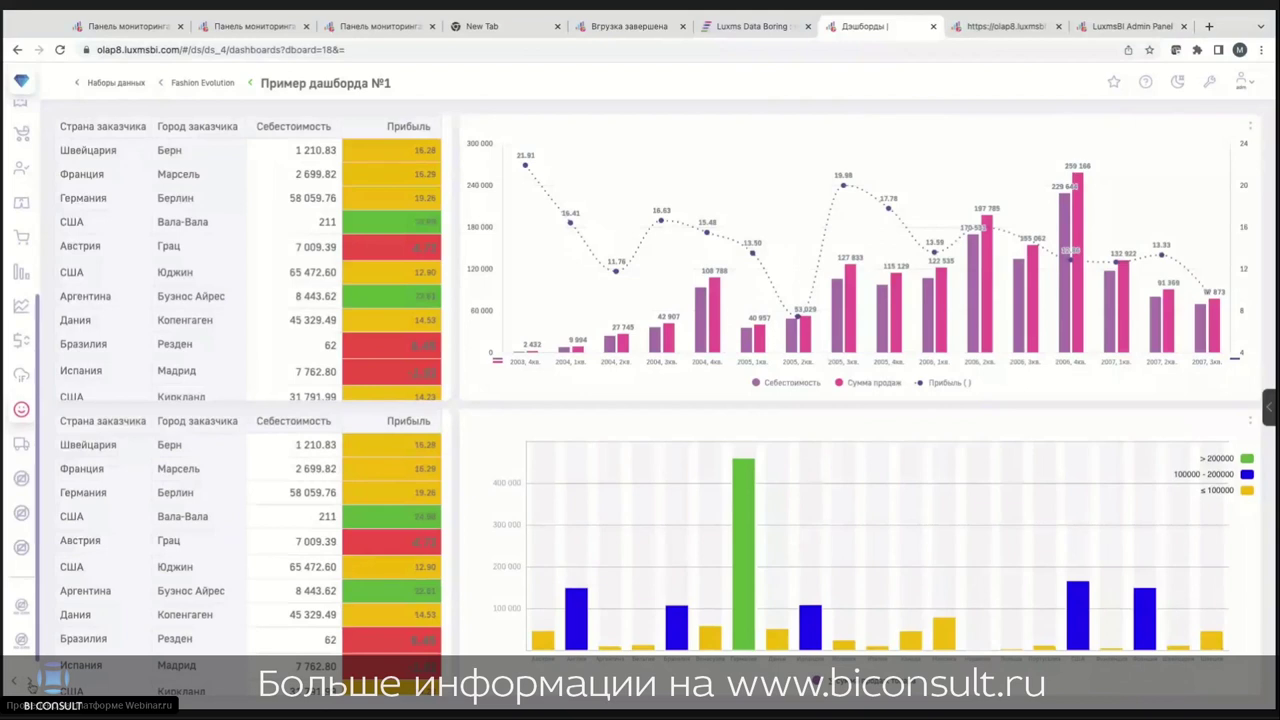
{"action": "mouse_move", "coordinate": [22, 190]}
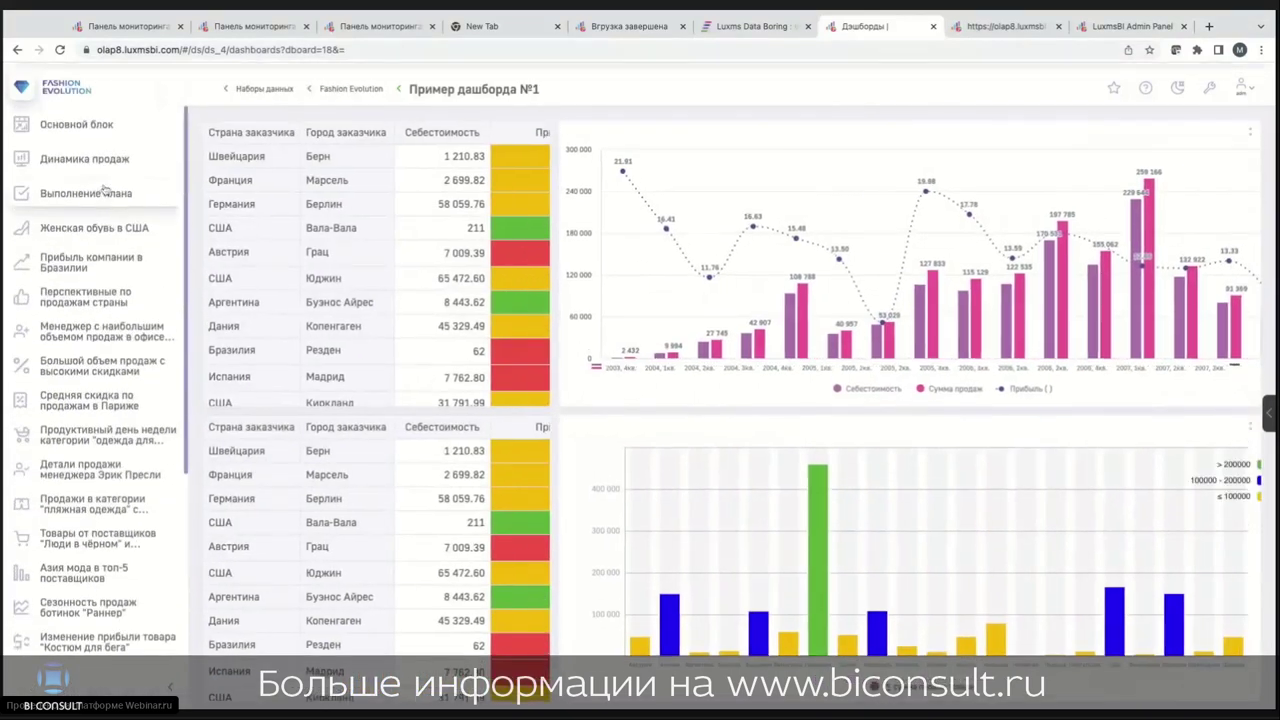
Step: View the Динамика продаж dashboard, return to Пример дашборда №1 and collapse the dashboard list to icons
{"action": "left_click", "coordinate": [90, 155]}
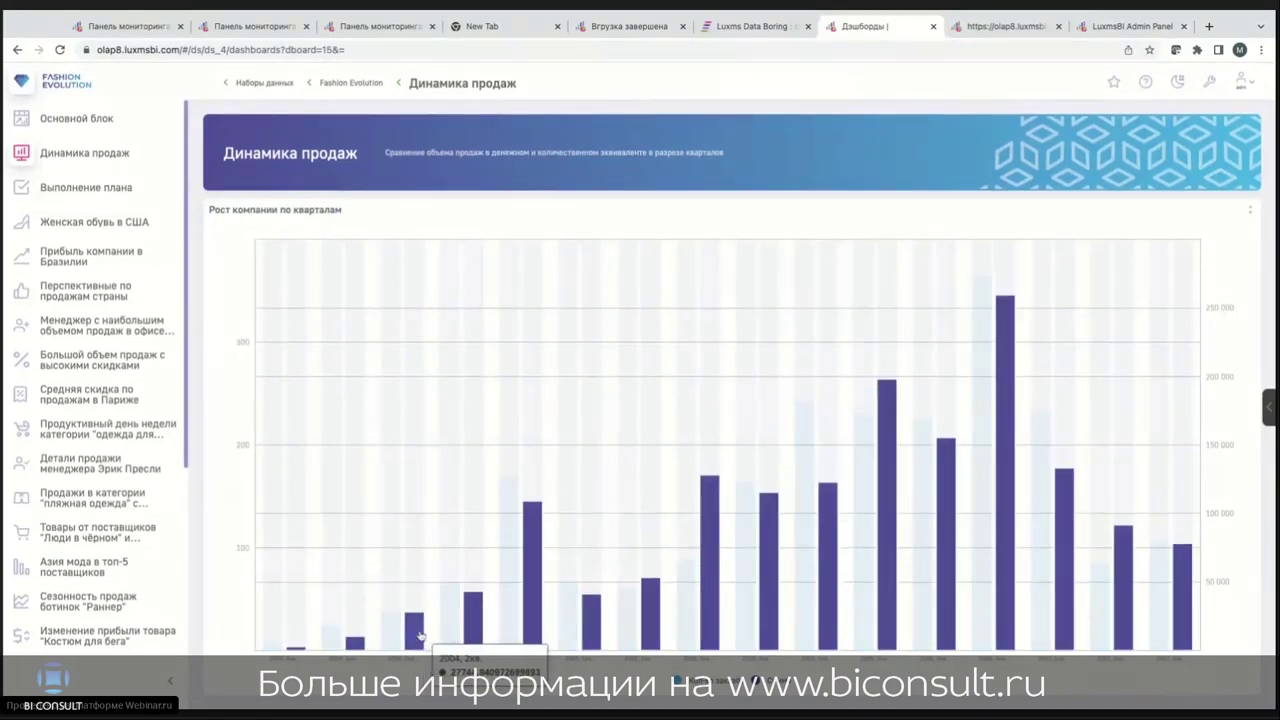
{"action": "scroll", "coordinate": [100, 400], "scroll_direction": "down", "scroll_amount": 3}
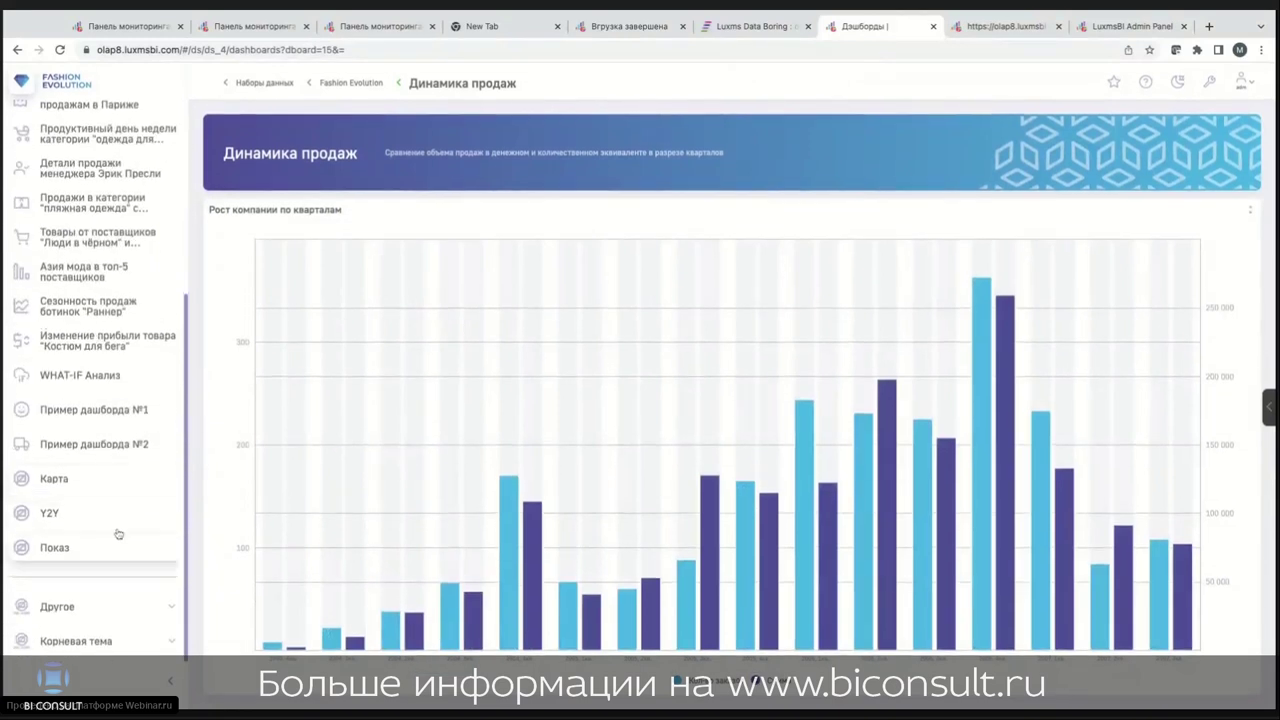
{"action": "left_click", "coordinate": [102, 412]}
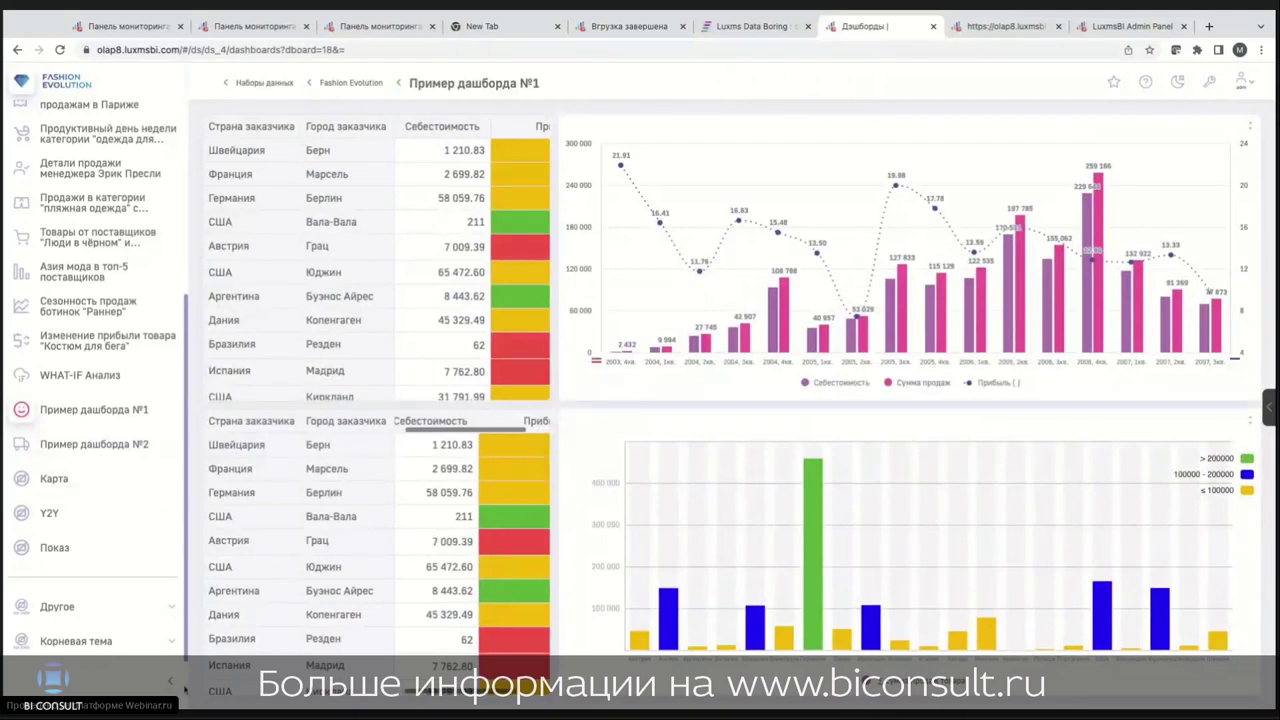
{"action": "left_click", "coordinate": [171, 681]}
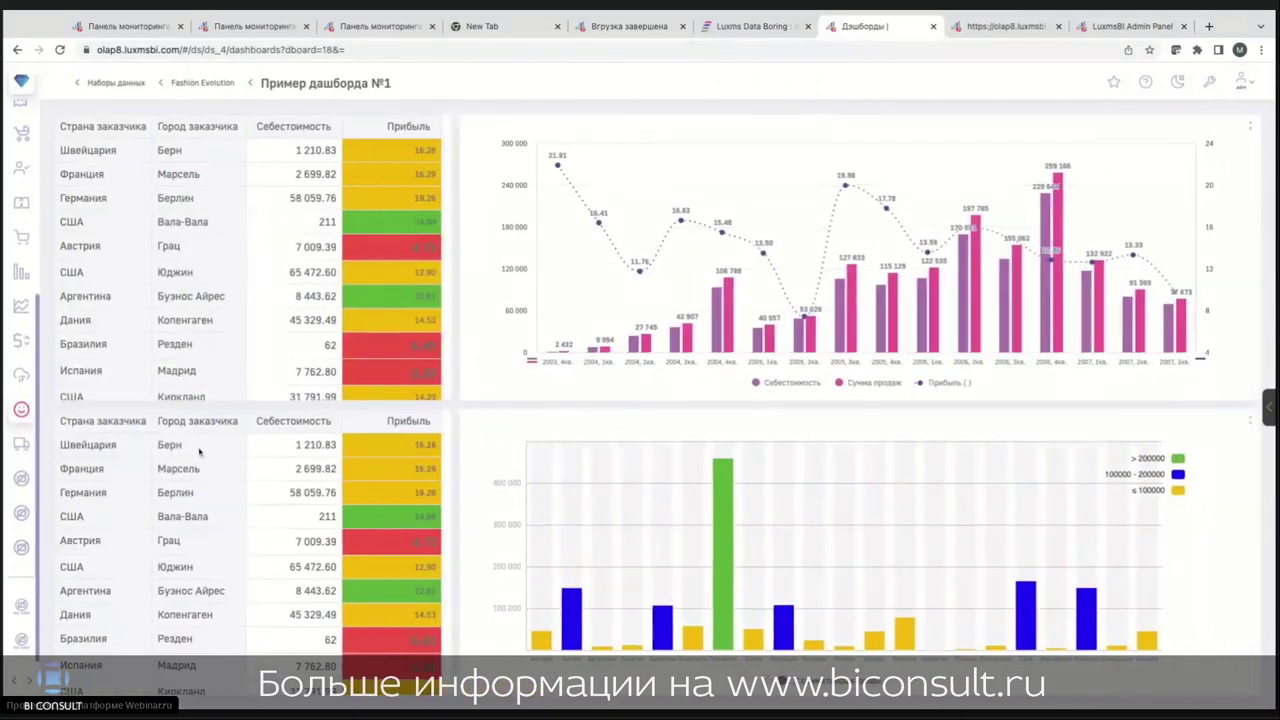
Step: Drill down from the Себестоимость cell of the Берн row in the lower table, view the chart and close it
{"action": "left_click", "coordinate": [314, 452]}
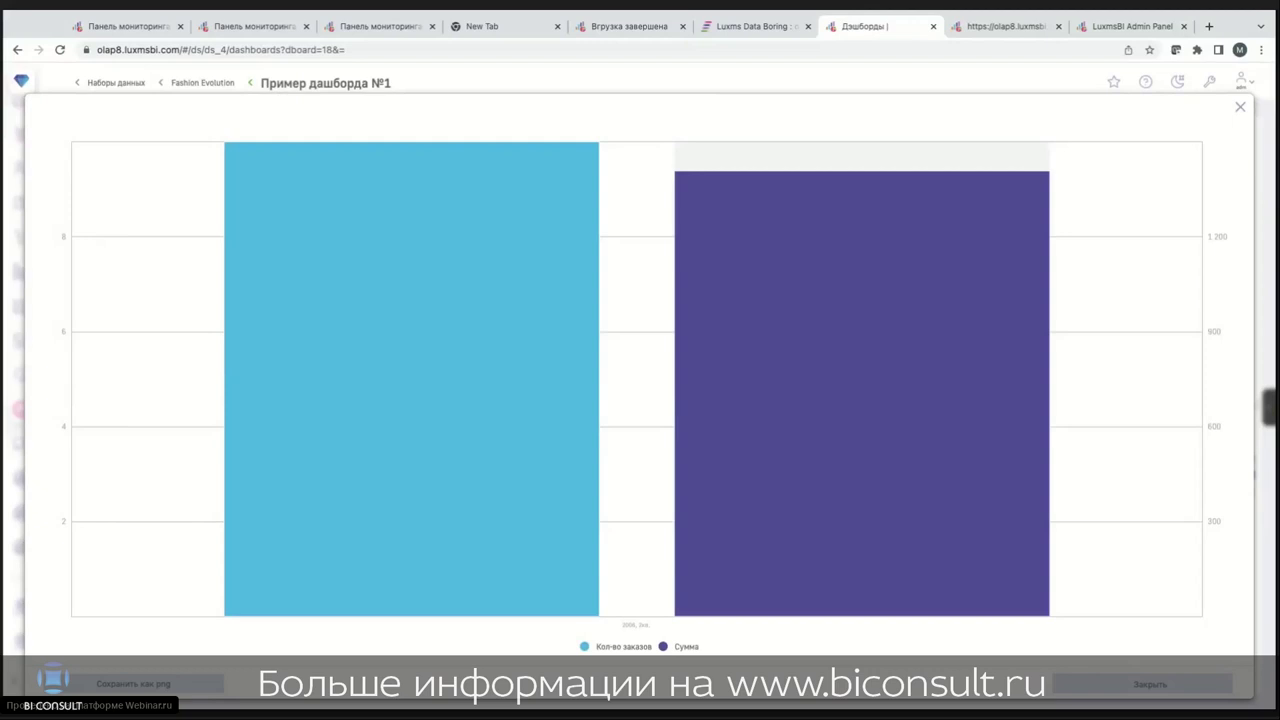
{"action": "key", "text": "Escape"}
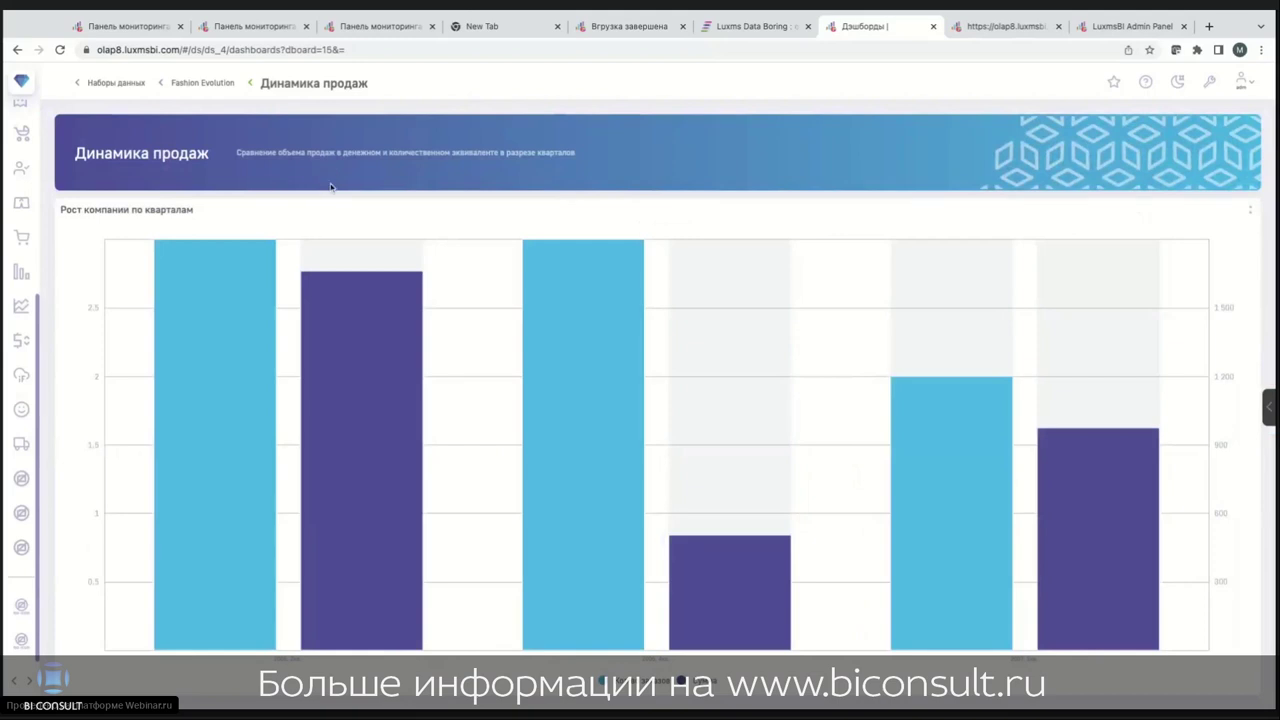
Step: Examine which values are selected in the Город заказчика and Страна заказчика filters on Динамика продаж, and close the filters
{"action": "left_click", "coordinate": [1272, 410]}
{"action": "left_click", "coordinate": [1066, 259]}
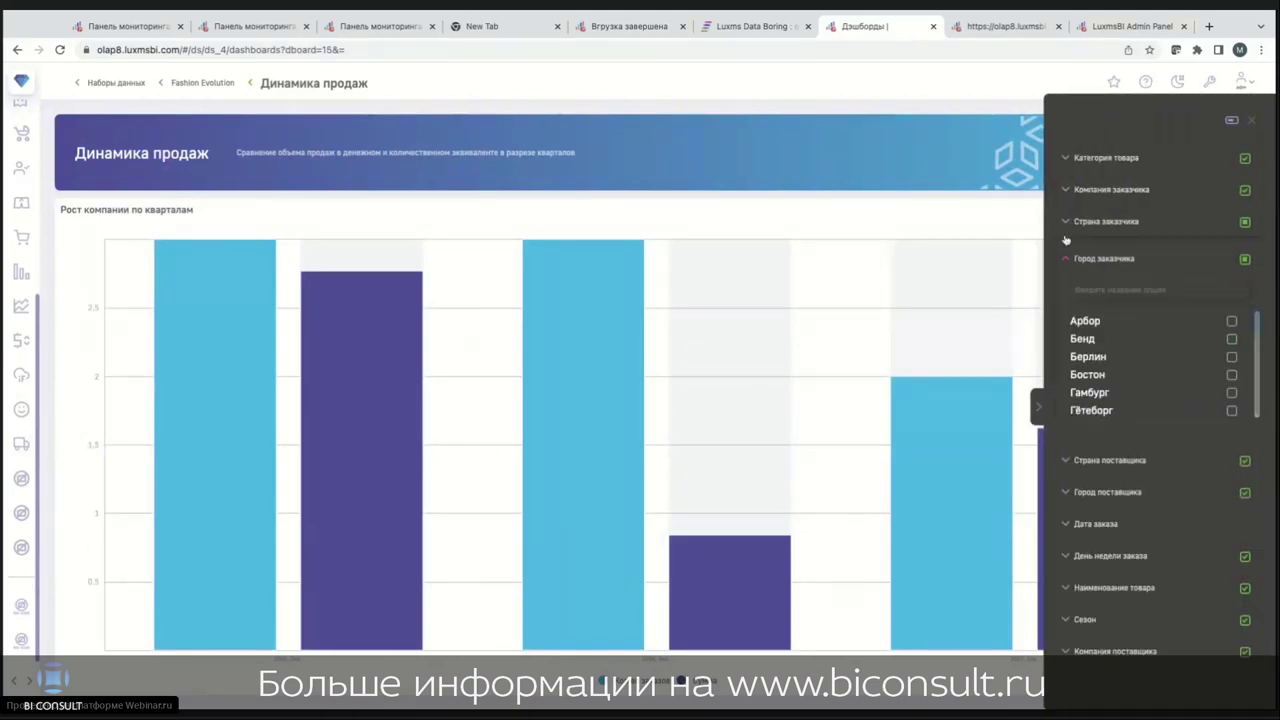
{"action": "scroll", "coordinate": [1166, 368], "scroll_direction": "down", "scroll_amount": 5}
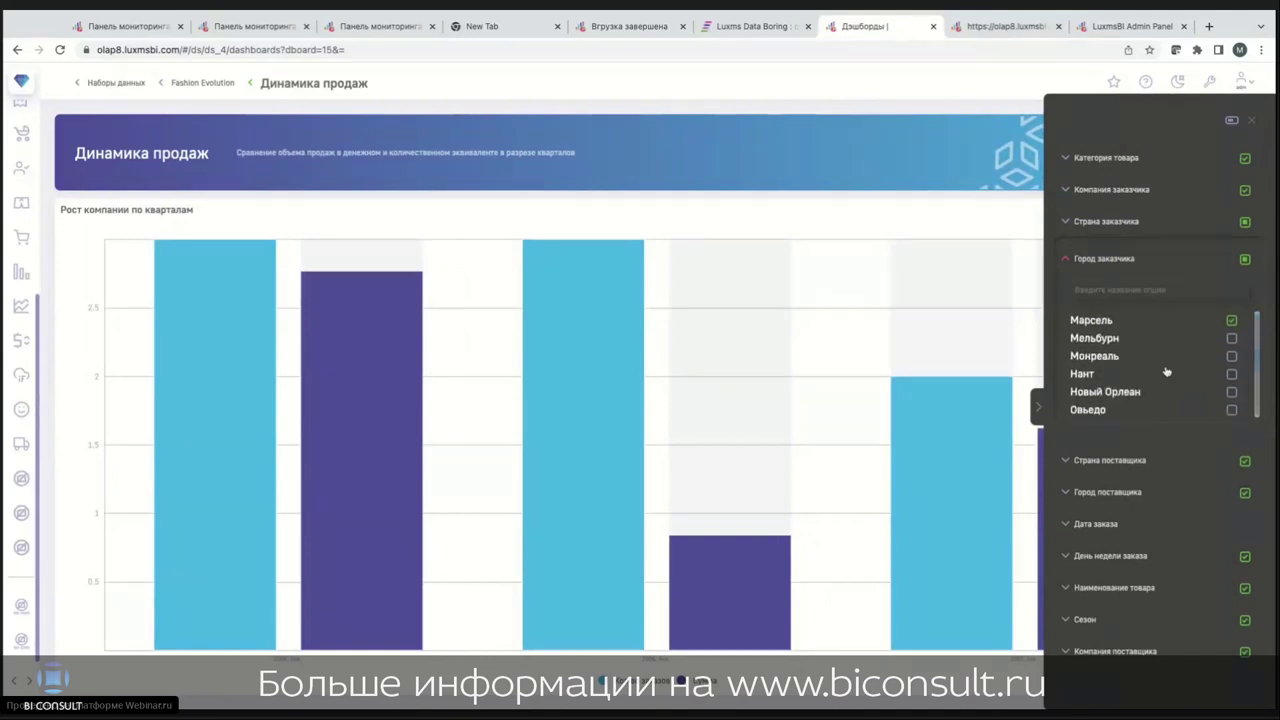
{"action": "scroll", "coordinate": [1166, 372], "scroll_direction": "up", "scroll_amount": 1}
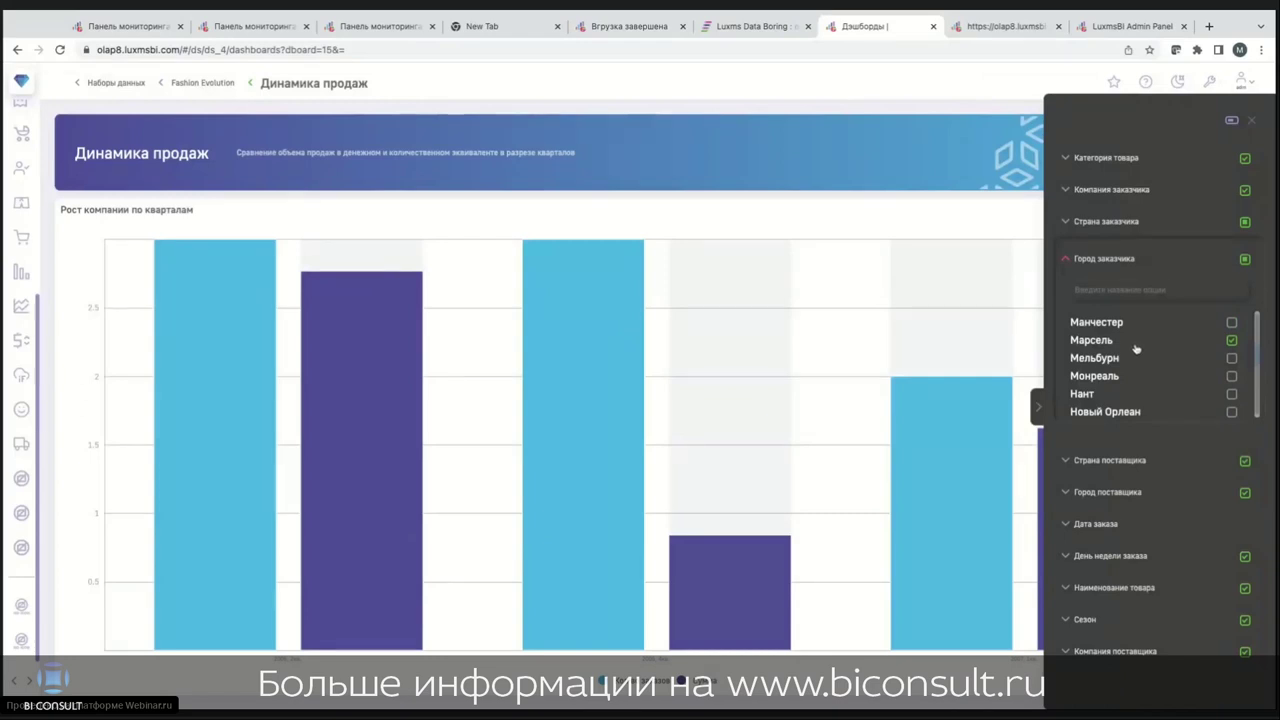
{"action": "left_click", "coordinate": [1066, 225]}
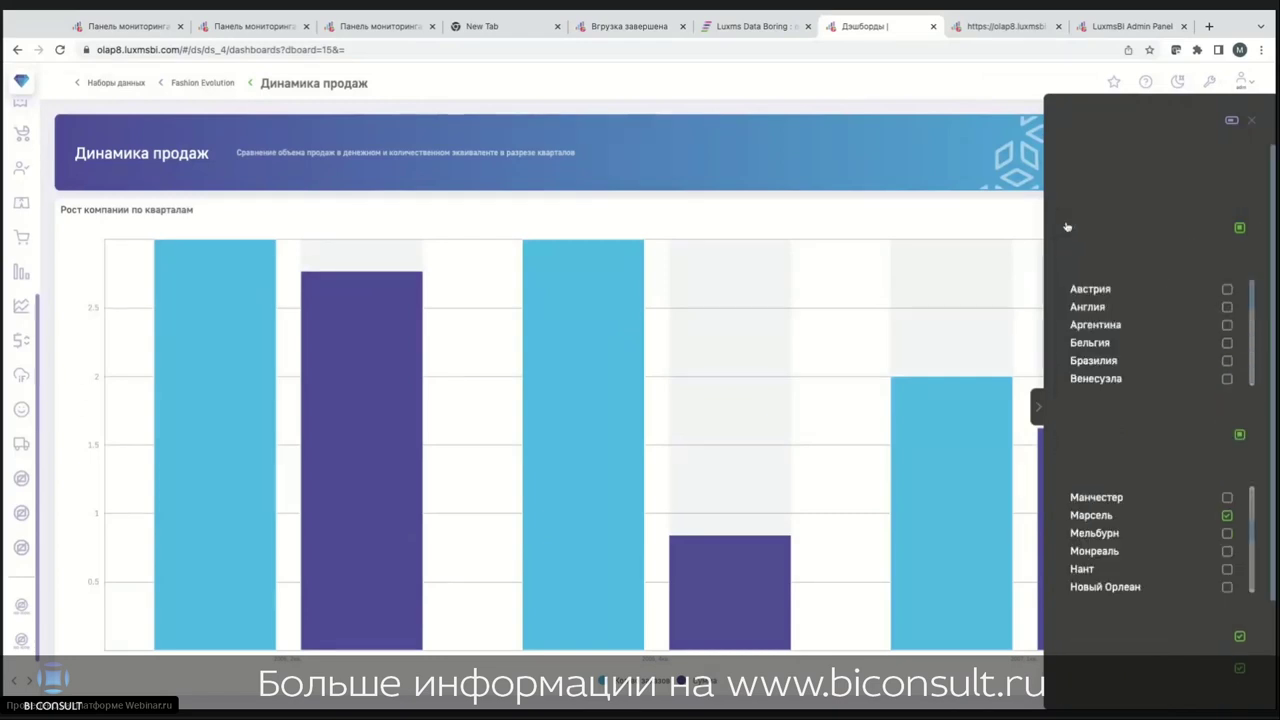
{"action": "scroll", "coordinate": [1169, 365], "scroll_direction": "down", "scroll_amount": 5}
{"action": "scroll", "coordinate": [1170, 358], "scroll_direction": "up", "scroll_amount": 1}
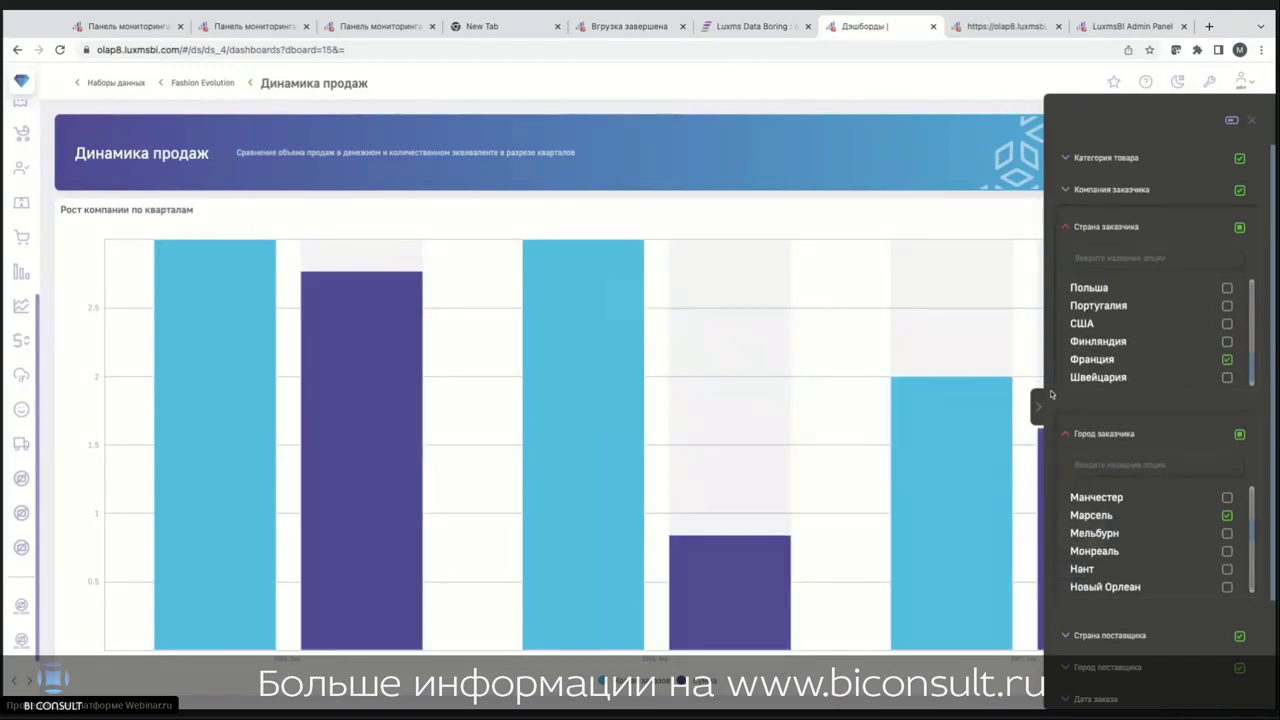
{"action": "left_click", "coordinate": [1040, 408]}
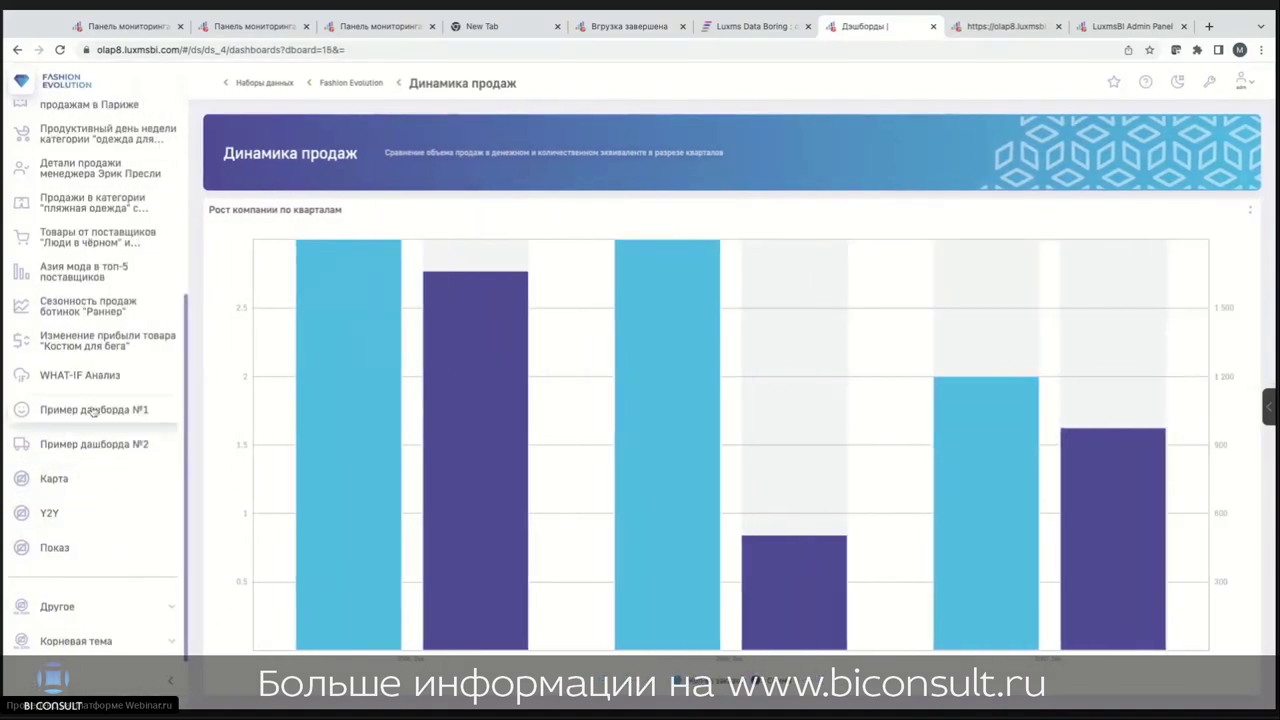
Step: Return to Пример дашборда №1 and look over its tables and charts
{"action": "left_click", "coordinate": [93, 410]}
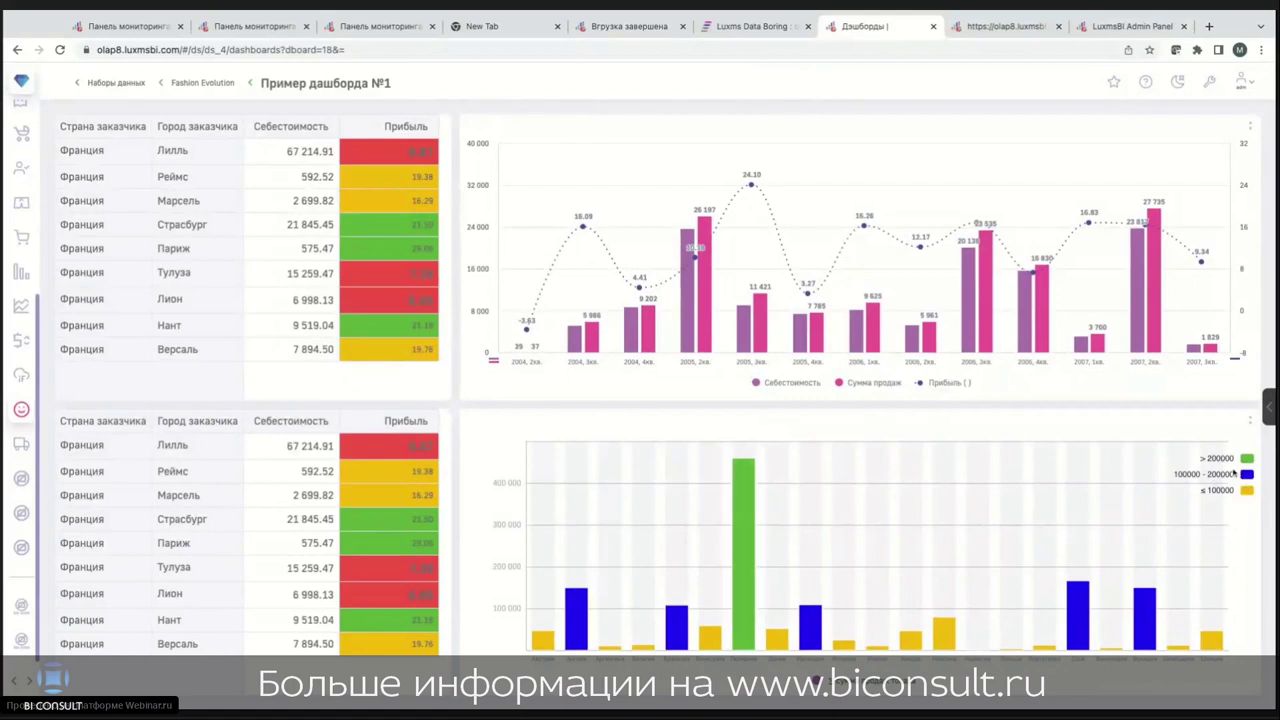
{"action": "mouse_move", "coordinate": [749, 508]}
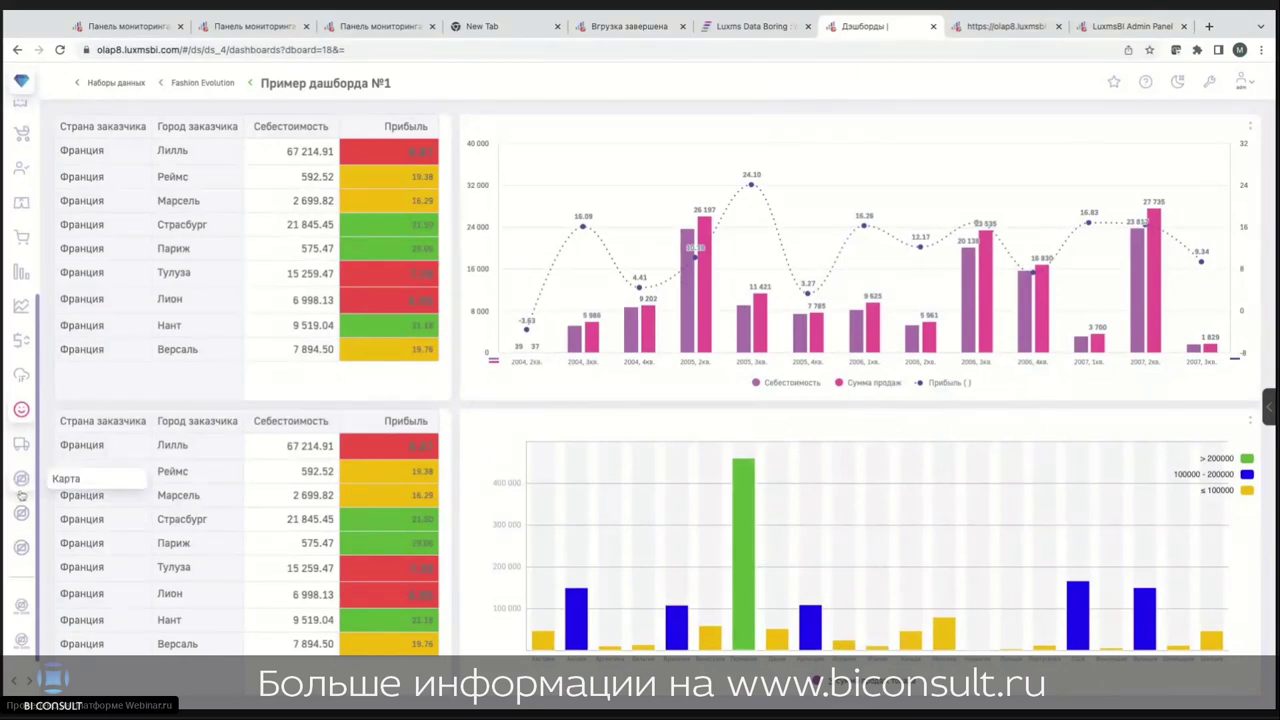
{"action": "scroll", "coordinate": [22, 555], "scroll_direction": "up", "scroll_amount": 1}
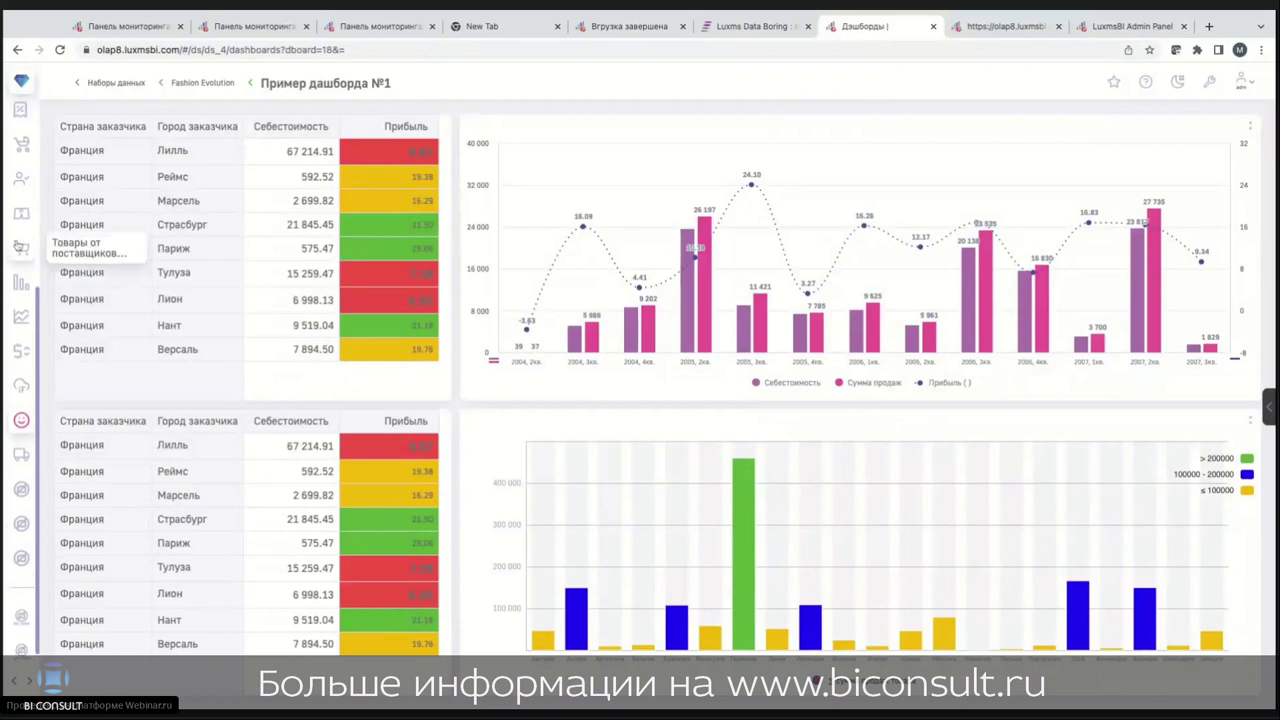
Step: Expand the dashboard list, add a dashboard named Новый дашборд in edit mode and save the changes
{"action": "left_click", "coordinate": [30, 682]}
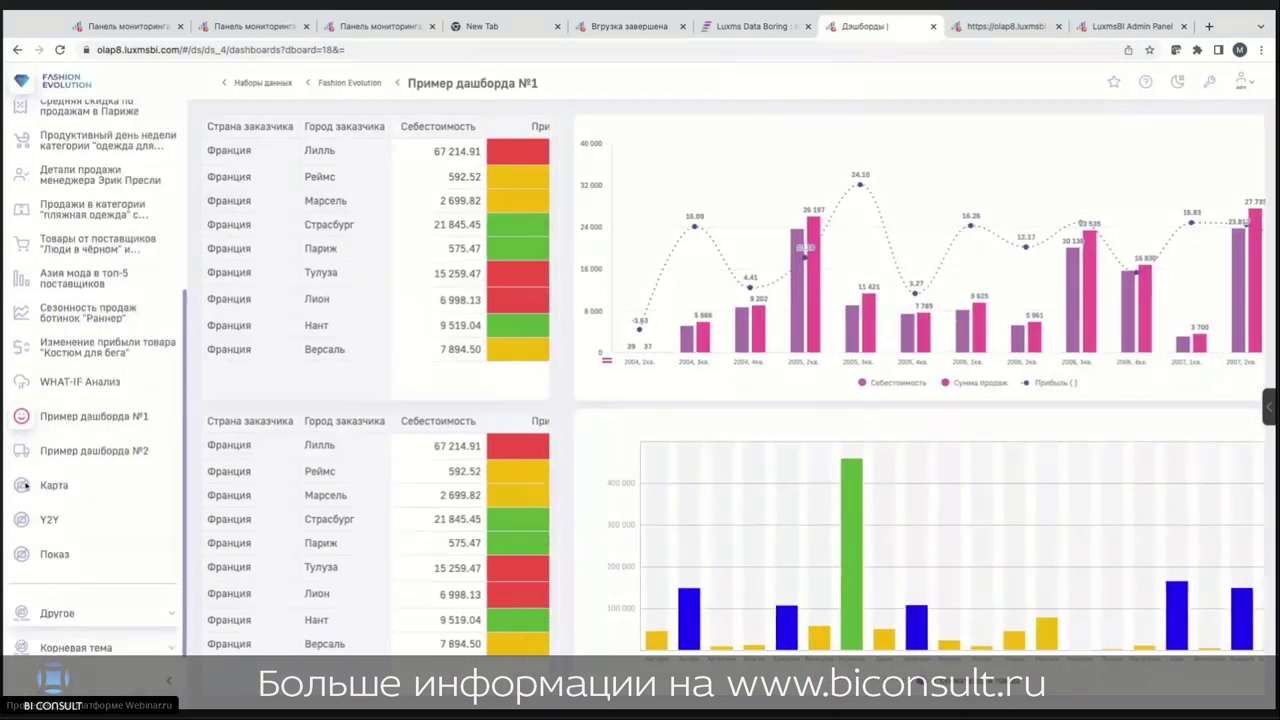
{"action": "left_click", "coordinate": [1209, 84]}
{"action": "left_click", "coordinate": [106, 587]}
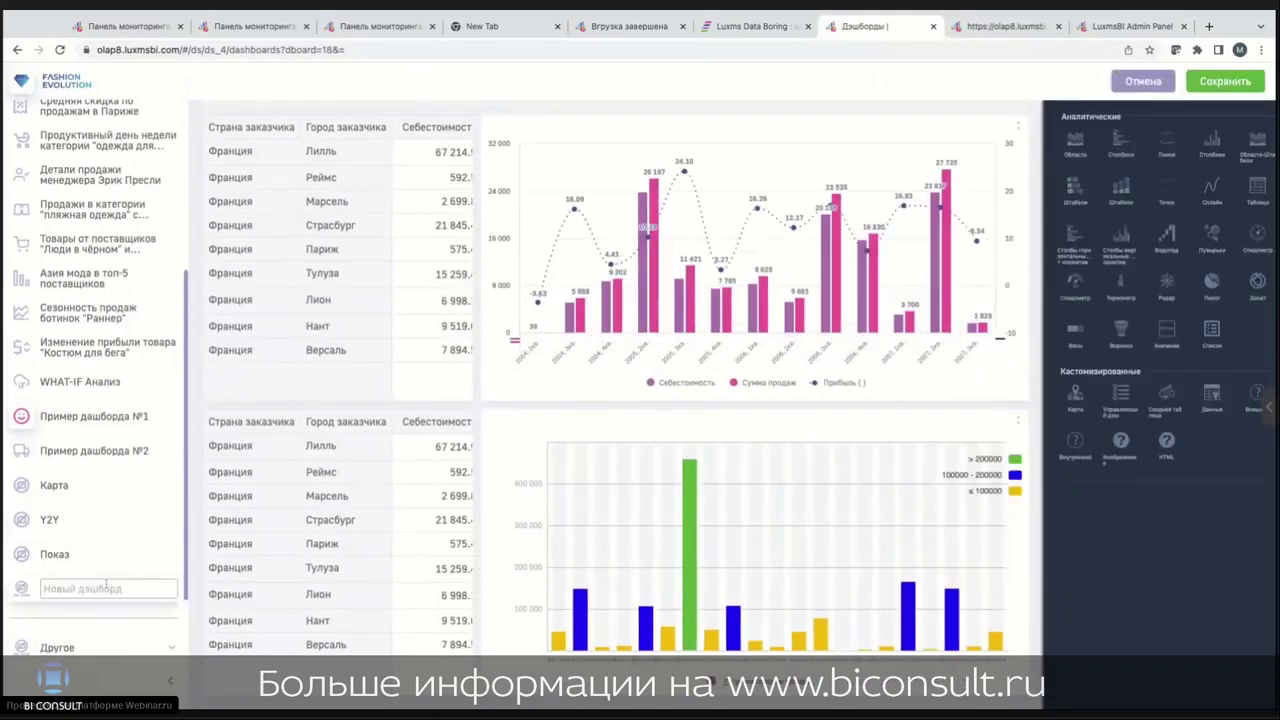
{"action": "type", "text": "Новый дашбо"}
{"action": "key", "text": "BackSpace"}
{"action": "type", "text": "борд"}
{"action": "key", "text": "Return"}
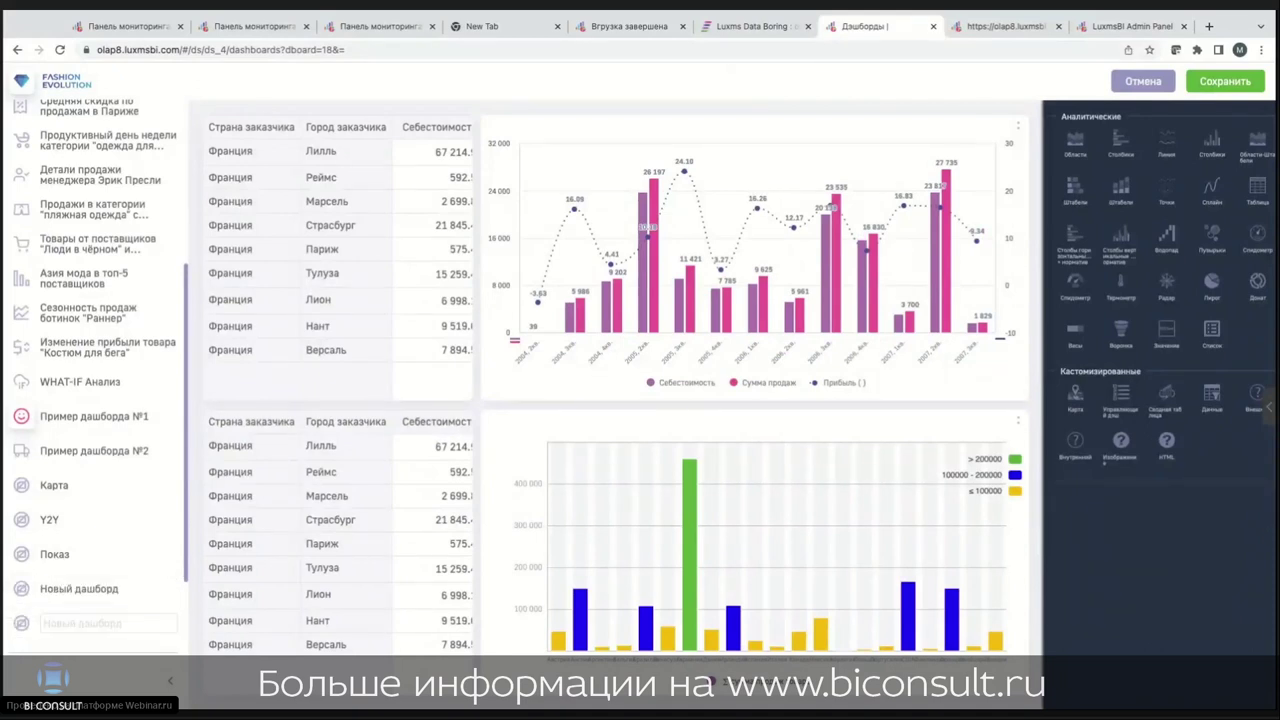
{"action": "left_click", "coordinate": [1206, 84]}
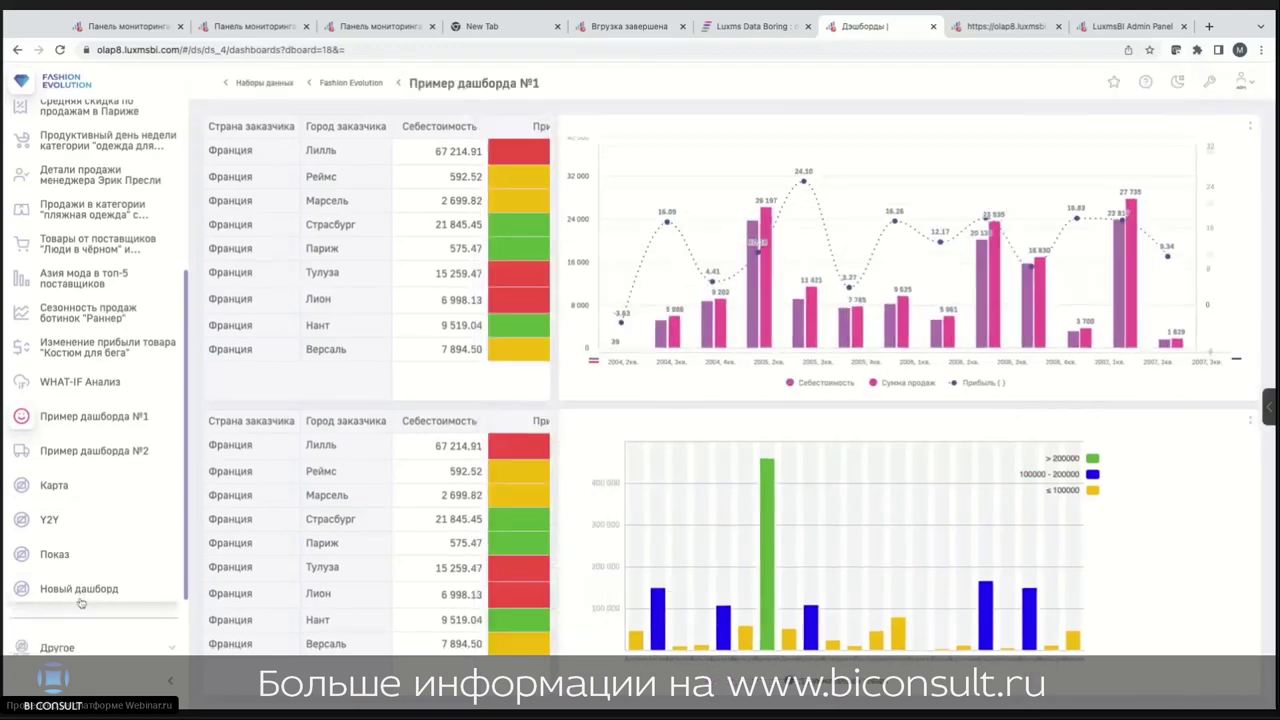
Step: Open Новый дашборд, check the filters available on it and close them
{"action": "left_click", "coordinate": [84, 589]}
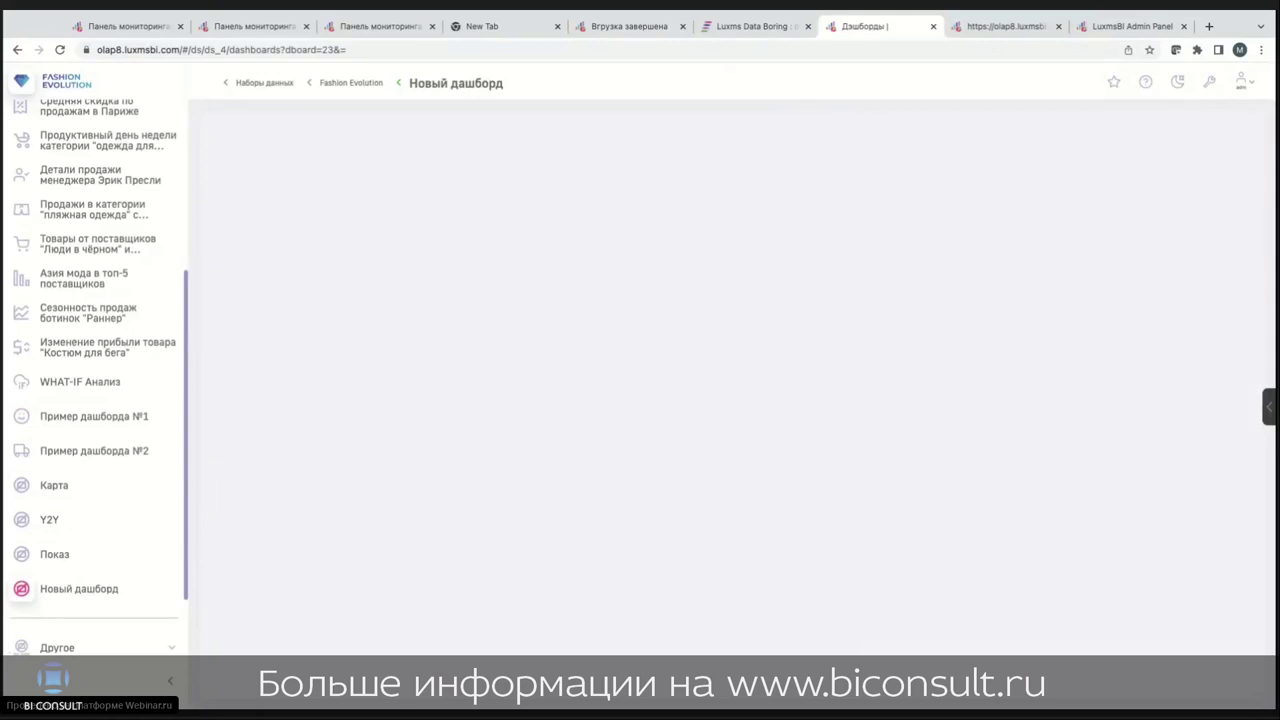
{"action": "left_click", "coordinate": [1270, 410]}
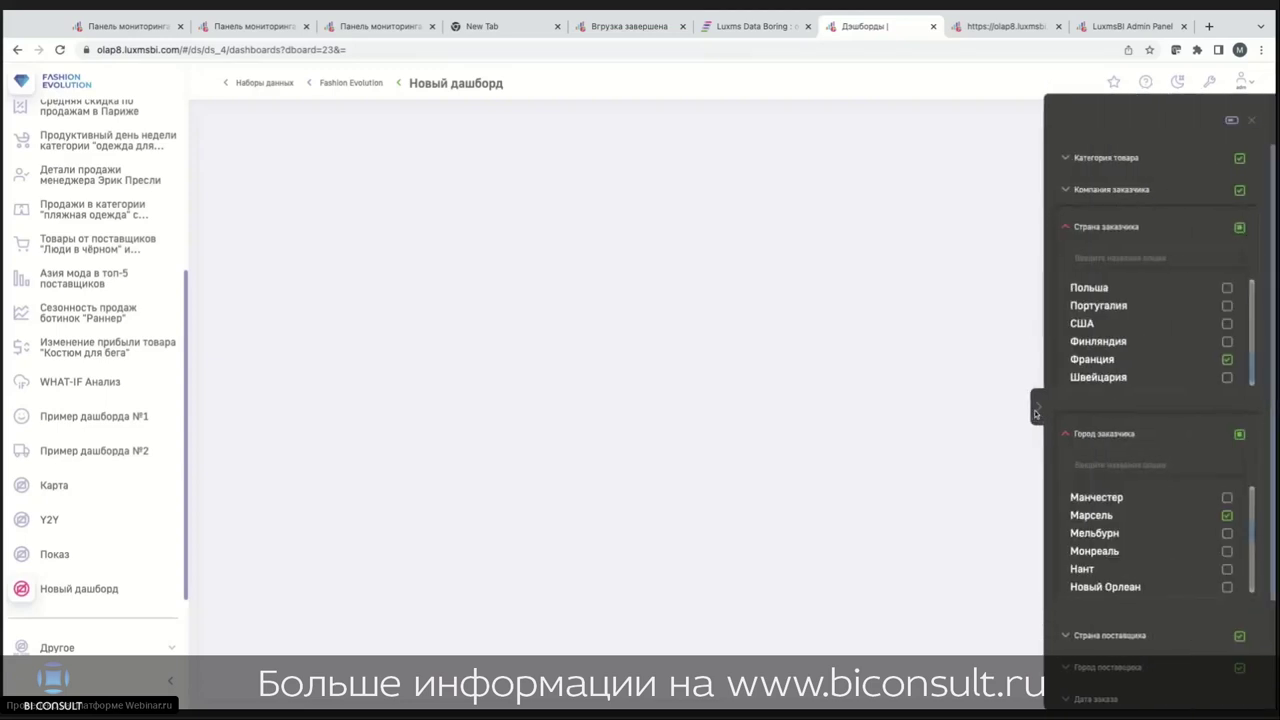
{"action": "left_click", "coordinate": [1036, 413]}
Step: Add a vertical Столбики chart to the empty dashboard in edit mode and title it Заголовок
{"action": "left_click", "coordinate": [1209, 82]}
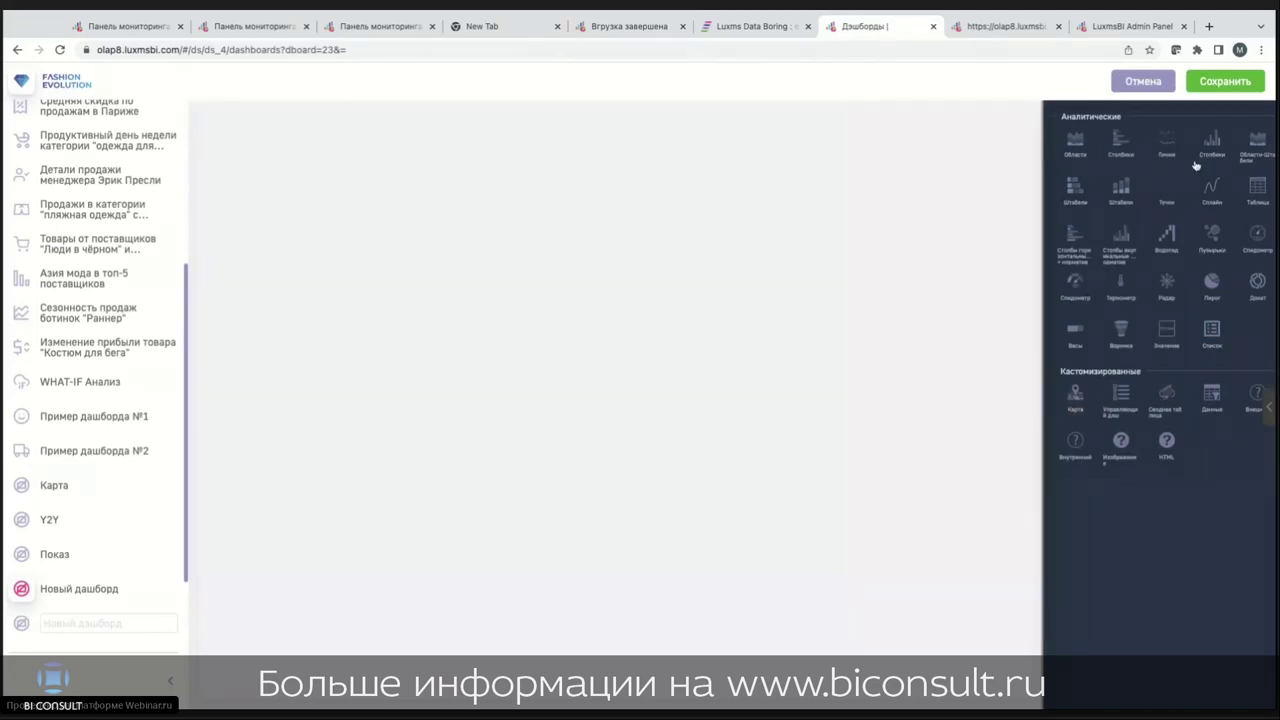
{"action": "left_click_drag", "start_coordinate": [1214, 142], "coordinate": [428, 162]}
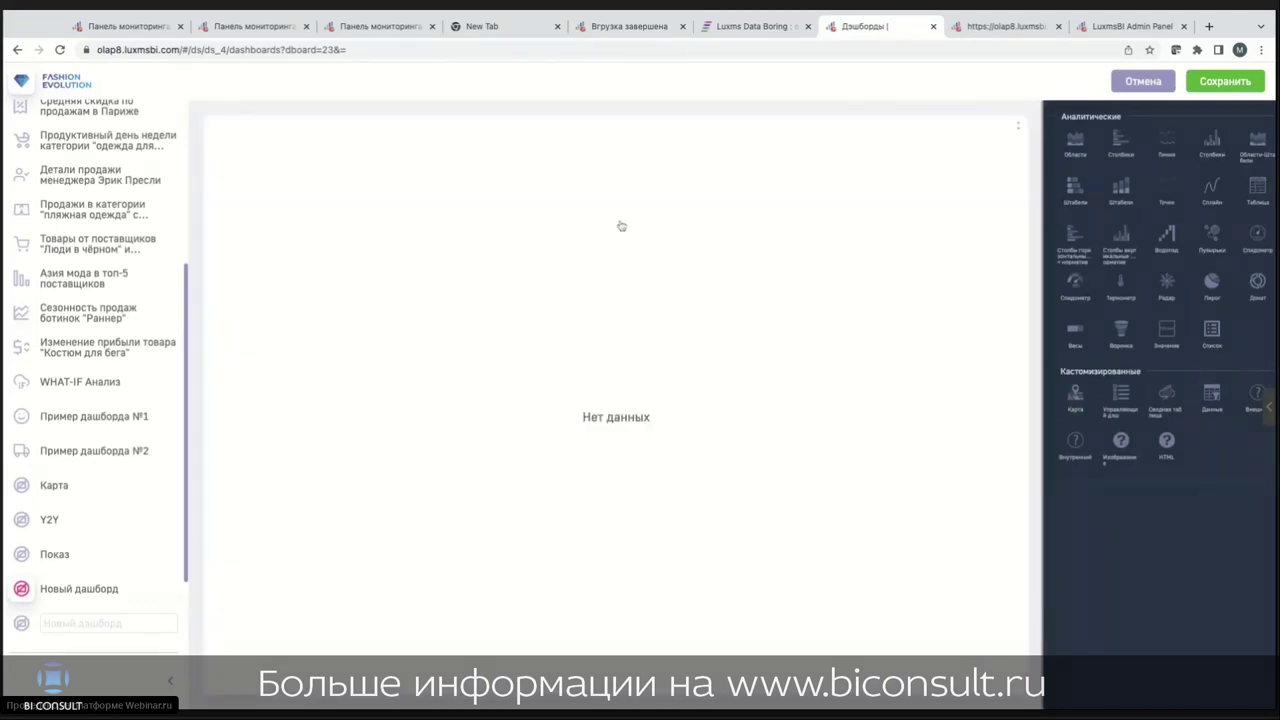
{"action": "left_click", "coordinate": [707, 272]}
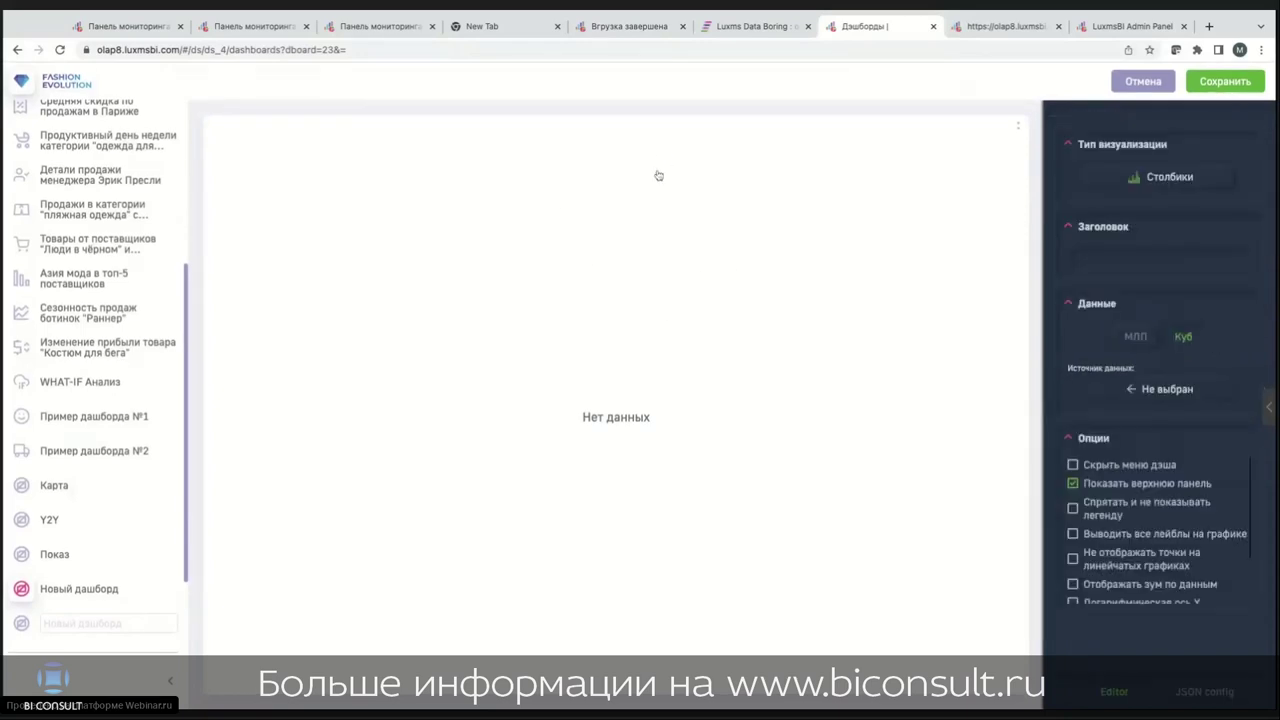
{"action": "left_click", "coordinate": [1163, 267]}
{"action": "type", "text": "Заголовок"}
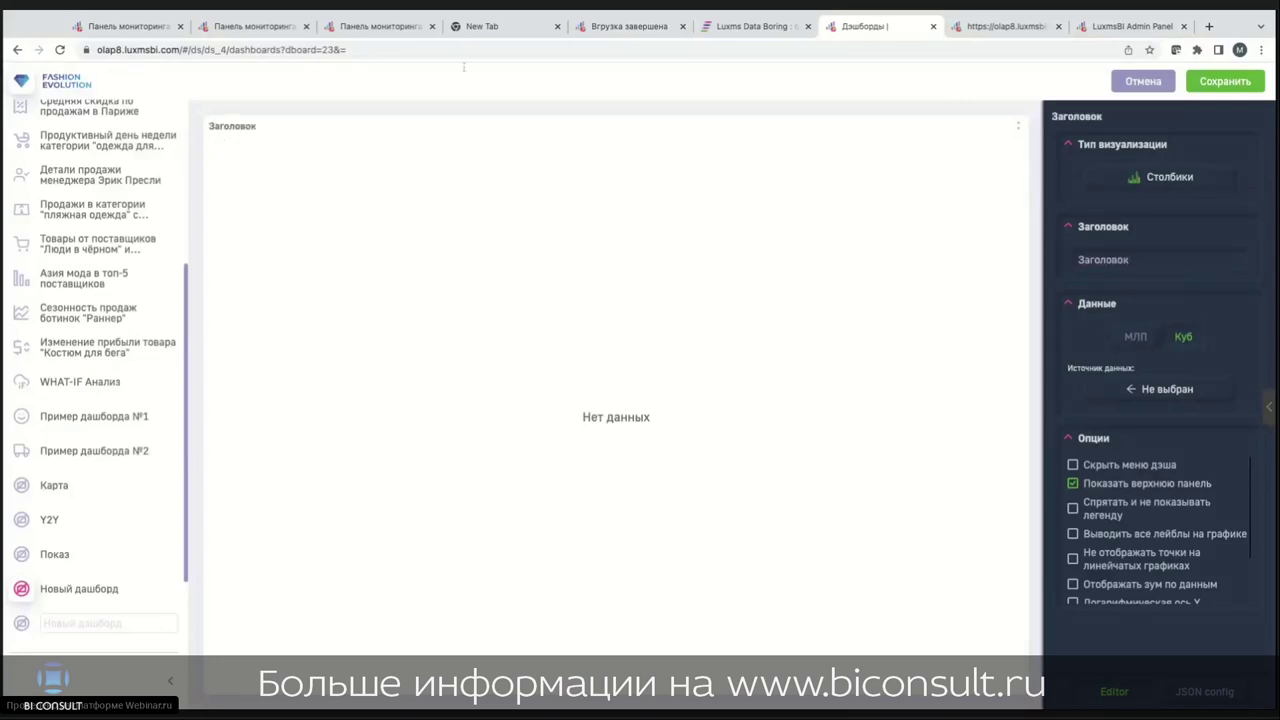
Step: Set the chart's data source to the Заказы 2 cube and add the fact Сумма продаж заказа with sum aggregation
{"action": "left_click", "coordinate": [1169, 394]}
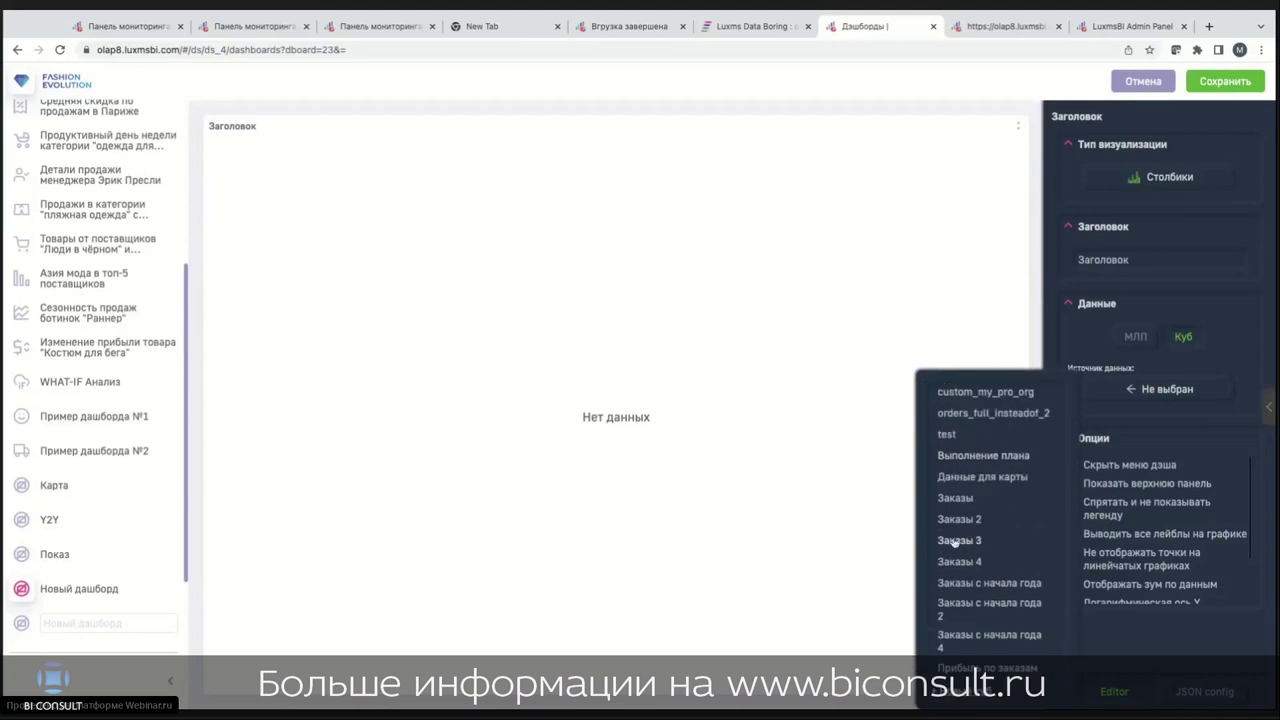
{"action": "left_click", "coordinate": [958, 519]}
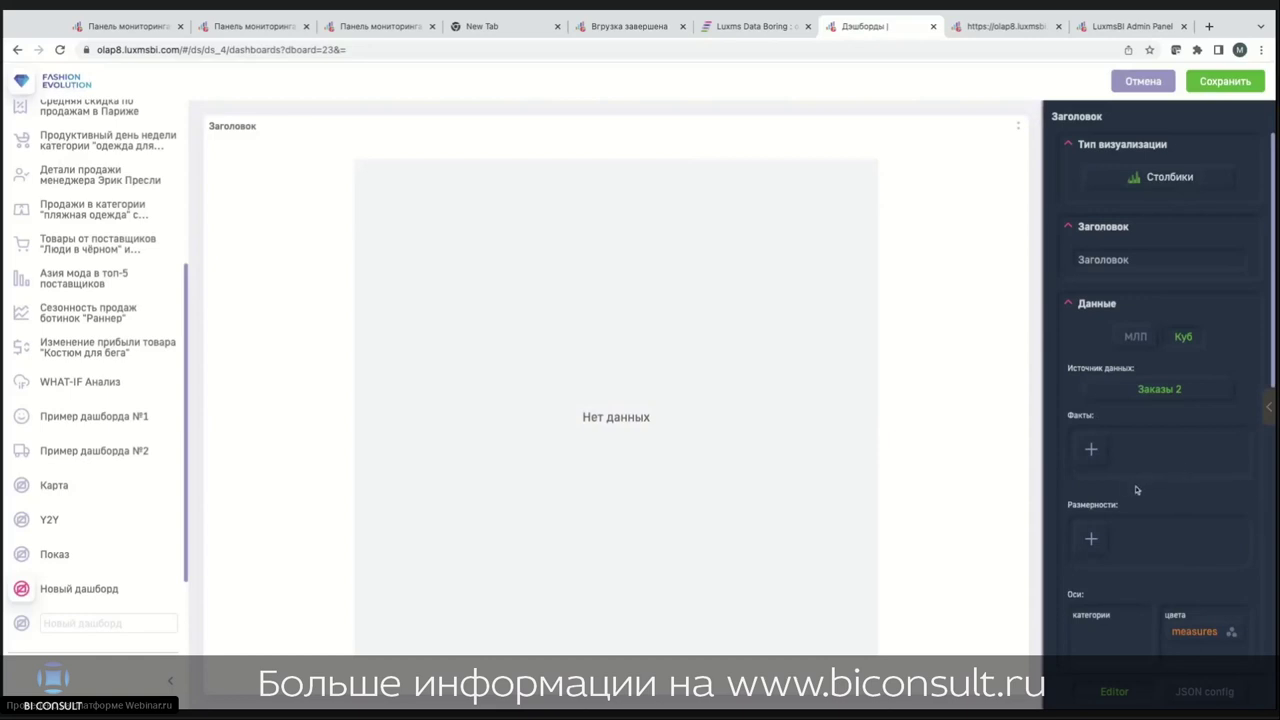
{"action": "left_click", "coordinate": [1092, 451]}
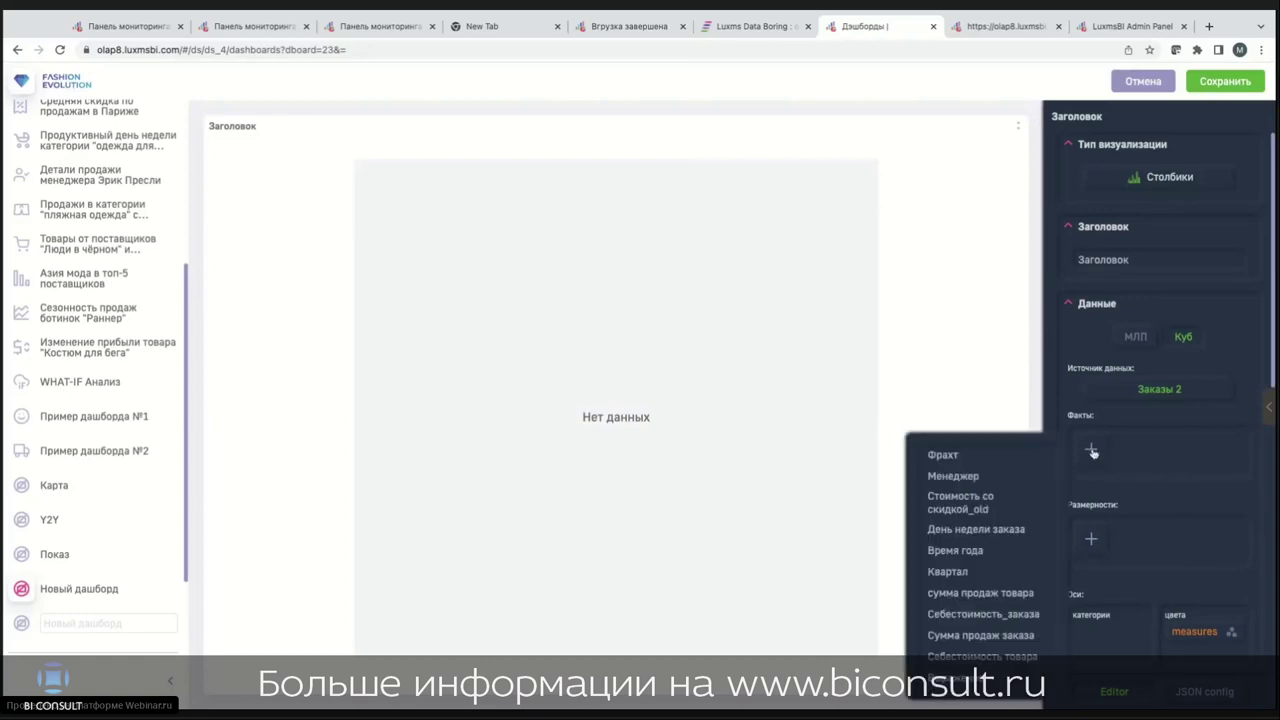
{"action": "left_click", "coordinate": [975, 636]}
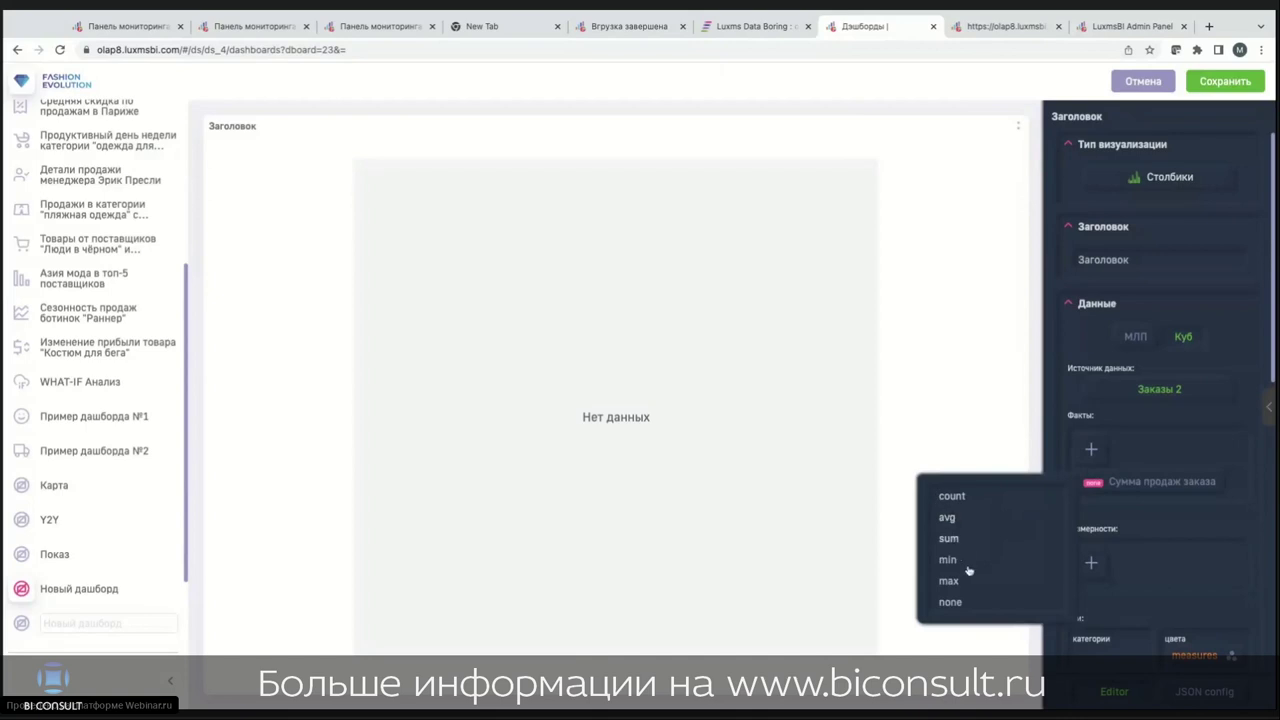
{"action": "left_click", "coordinate": [950, 539]}
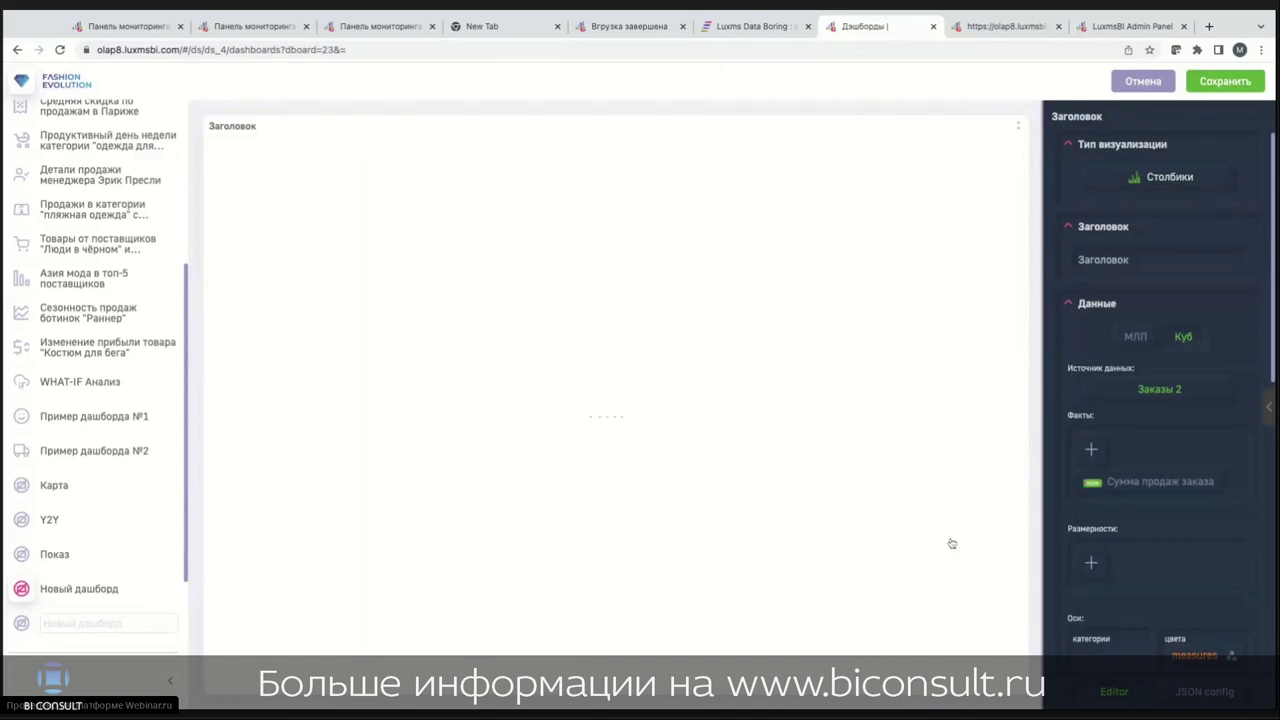
Step: Add Себестоимость_заказа as a second fact of the chart with sum aggregation
{"action": "left_click", "coordinate": [1091, 450]}
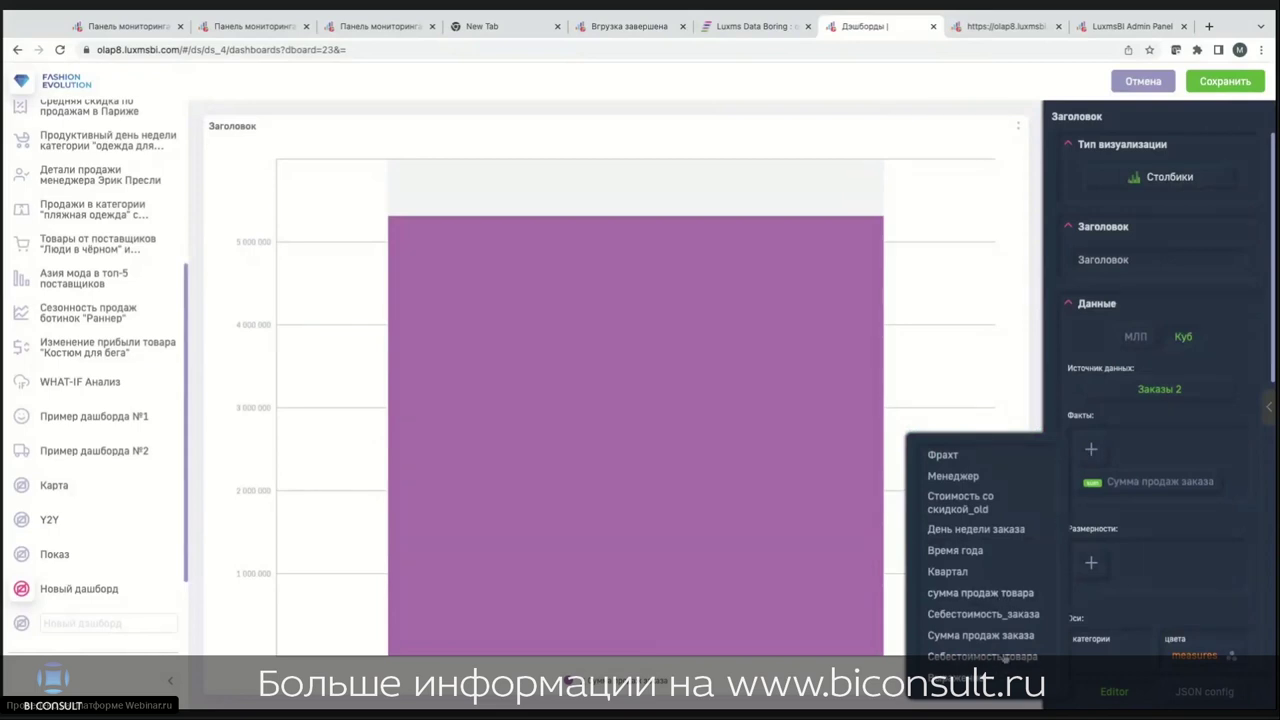
{"action": "left_click", "coordinate": [982, 613]}
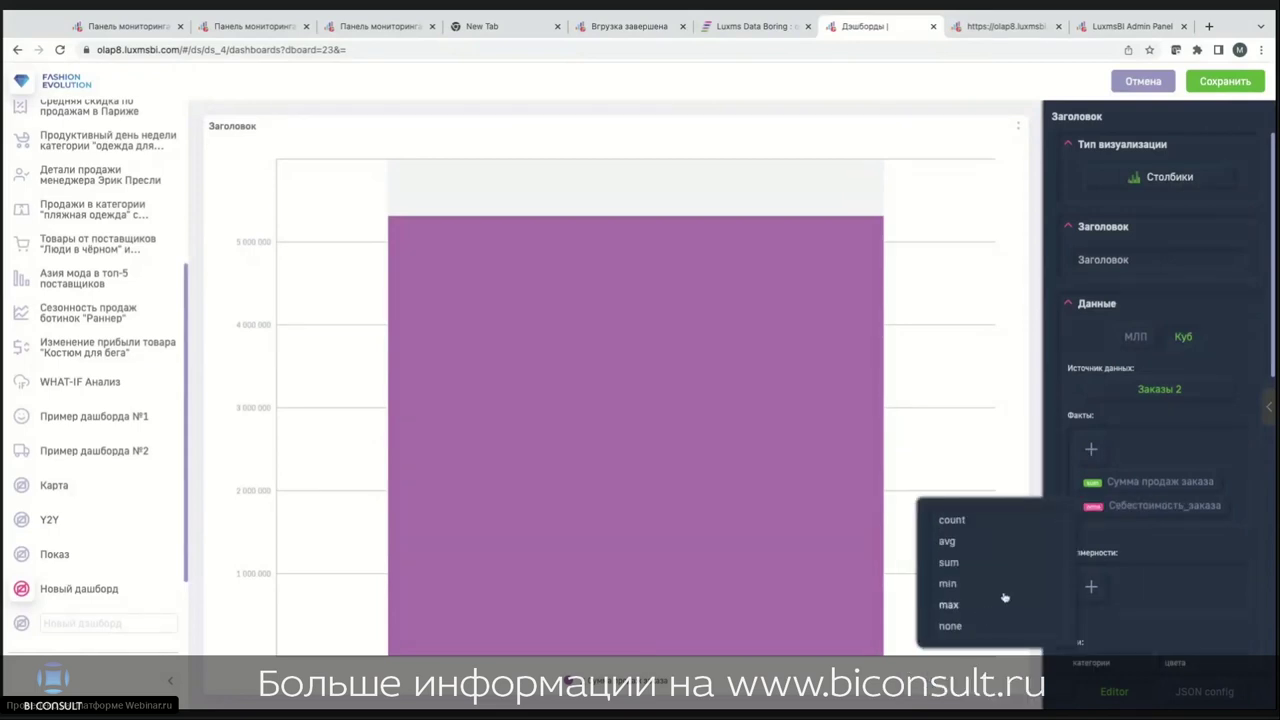
{"action": "left_click", "coordinate": [950, 563]}
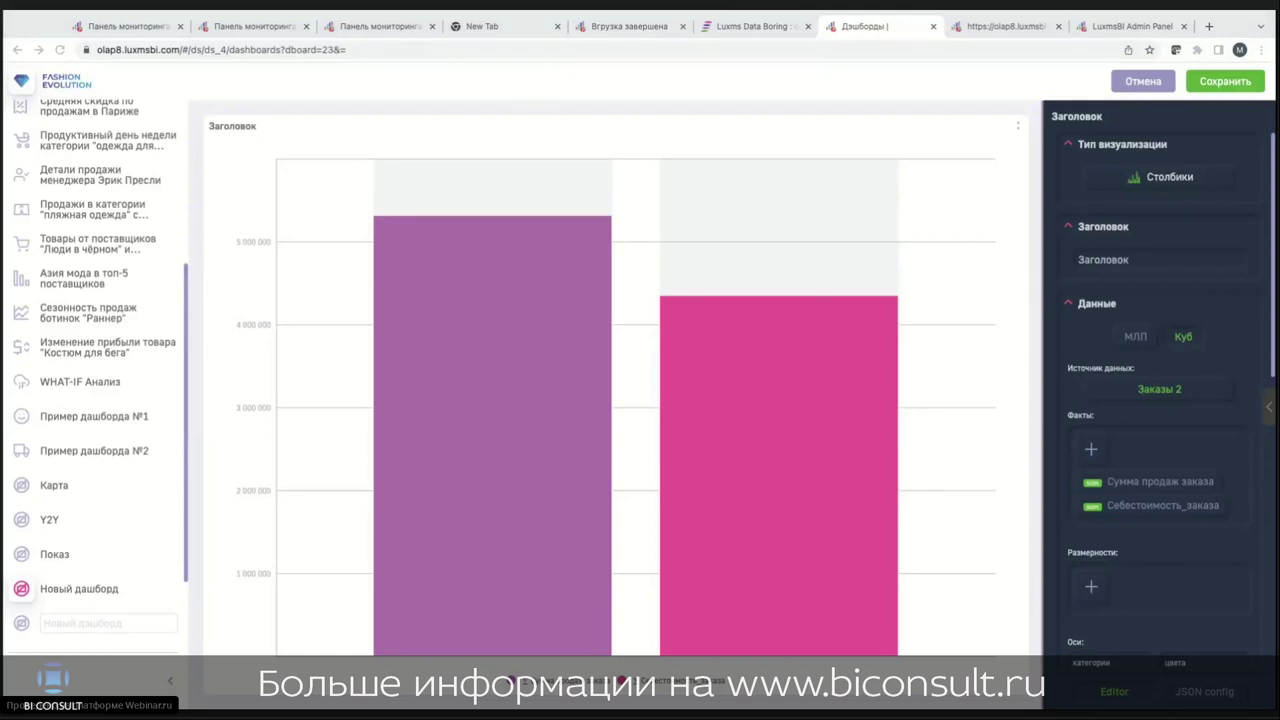
Step: Add a third, calculated fact to the chart with the formula 100.0 * sum(sls)/sum(selfcost)-100
{"action": "left_click", "coordinate": [1179, 282]}
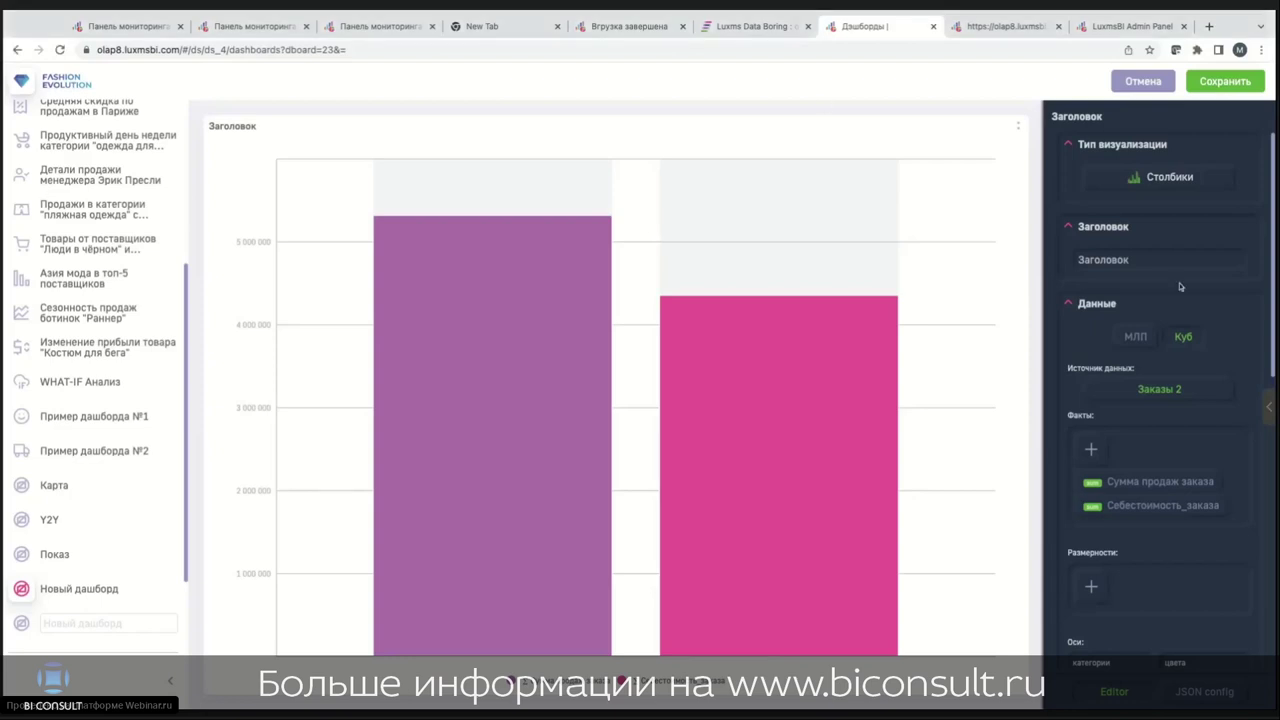
{"action": "left_click", "coordinate": [1093, 450]}
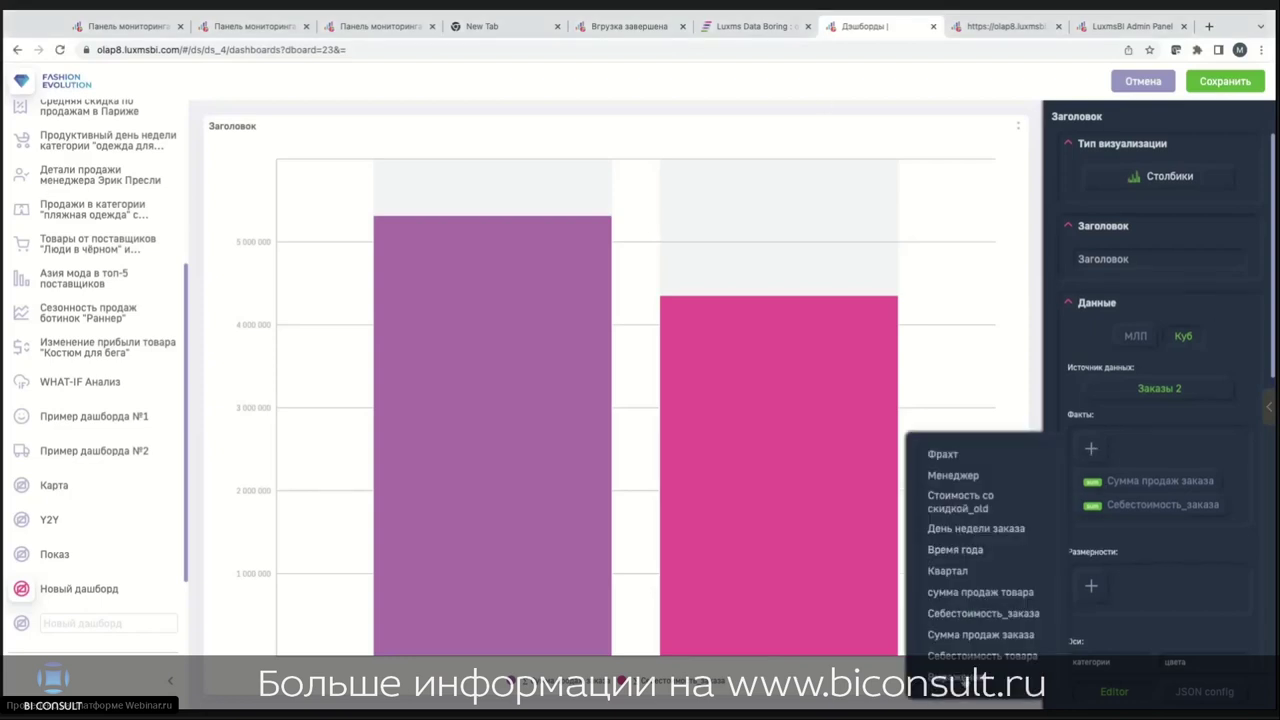
{"action": "left_click", "coordinate": [967, 680]}
{"action": "key", "text": "ctrl+v"}
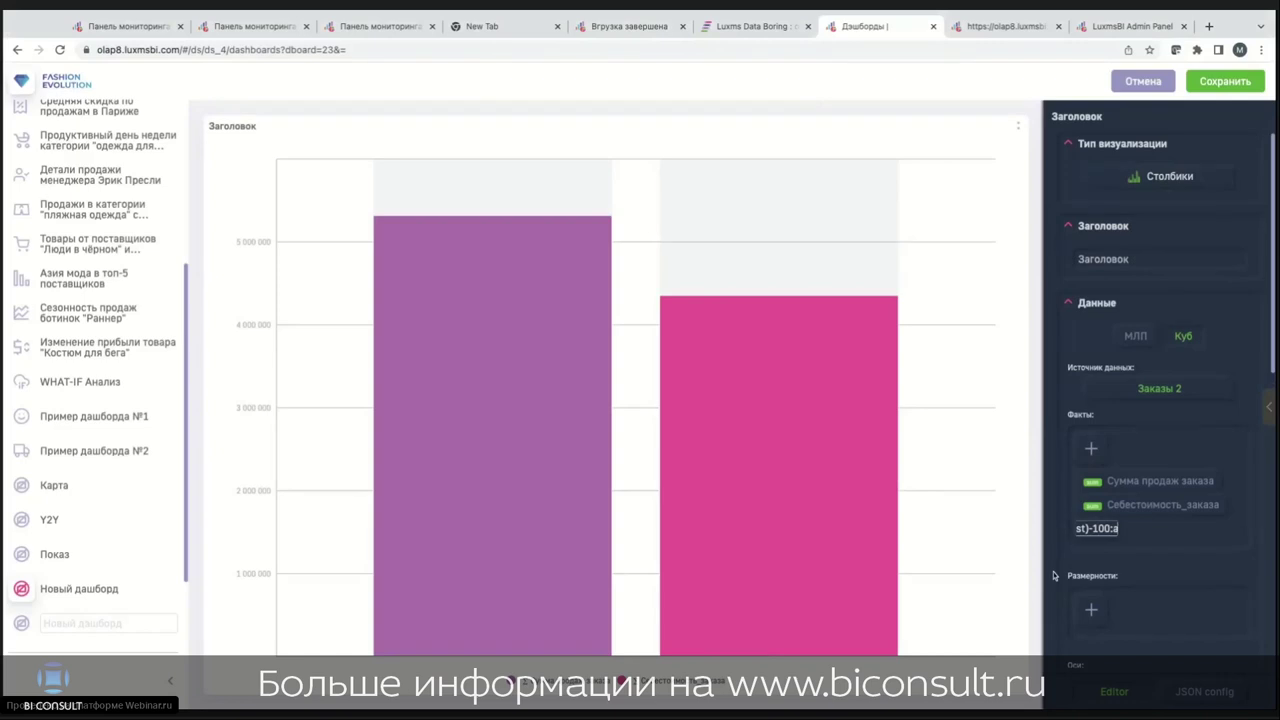
{"action": "left_click", "coordinate": [1053, 575]}
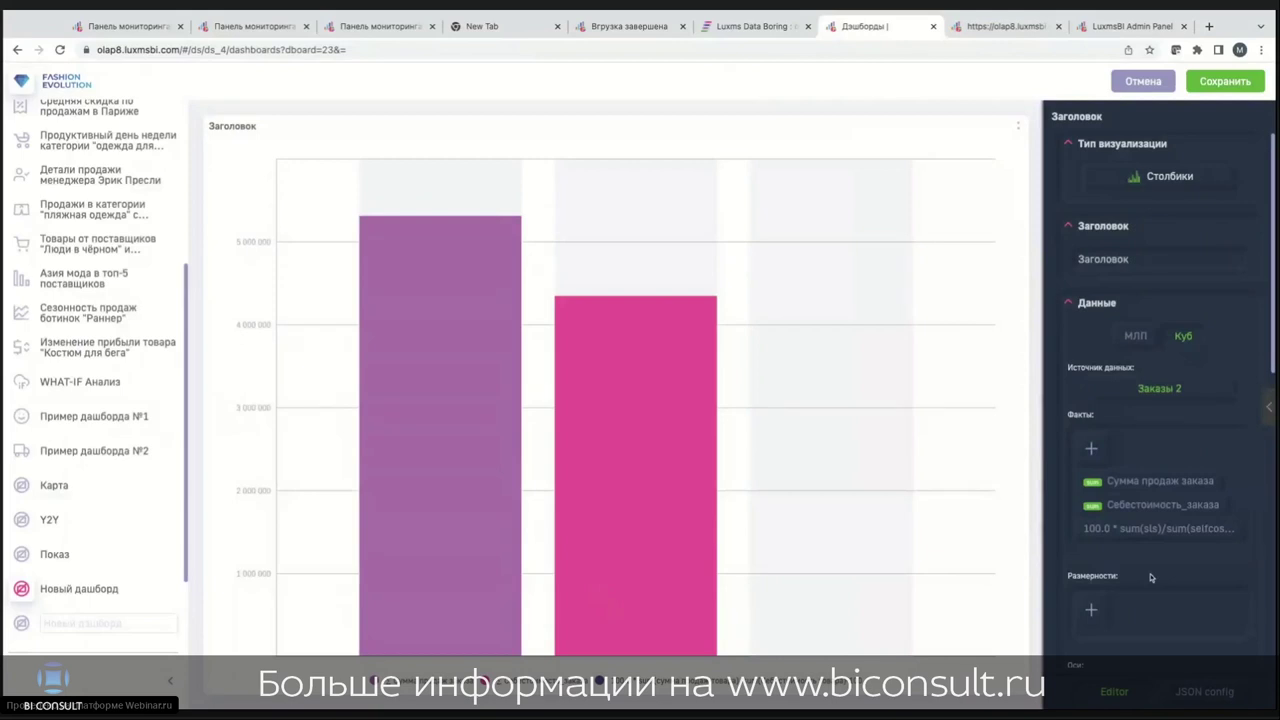
Step: Search the cube's fields for "кварт" and add Квартал as the chart's dimension
{"action": "left_click", "coordinate": [1091, 612]}
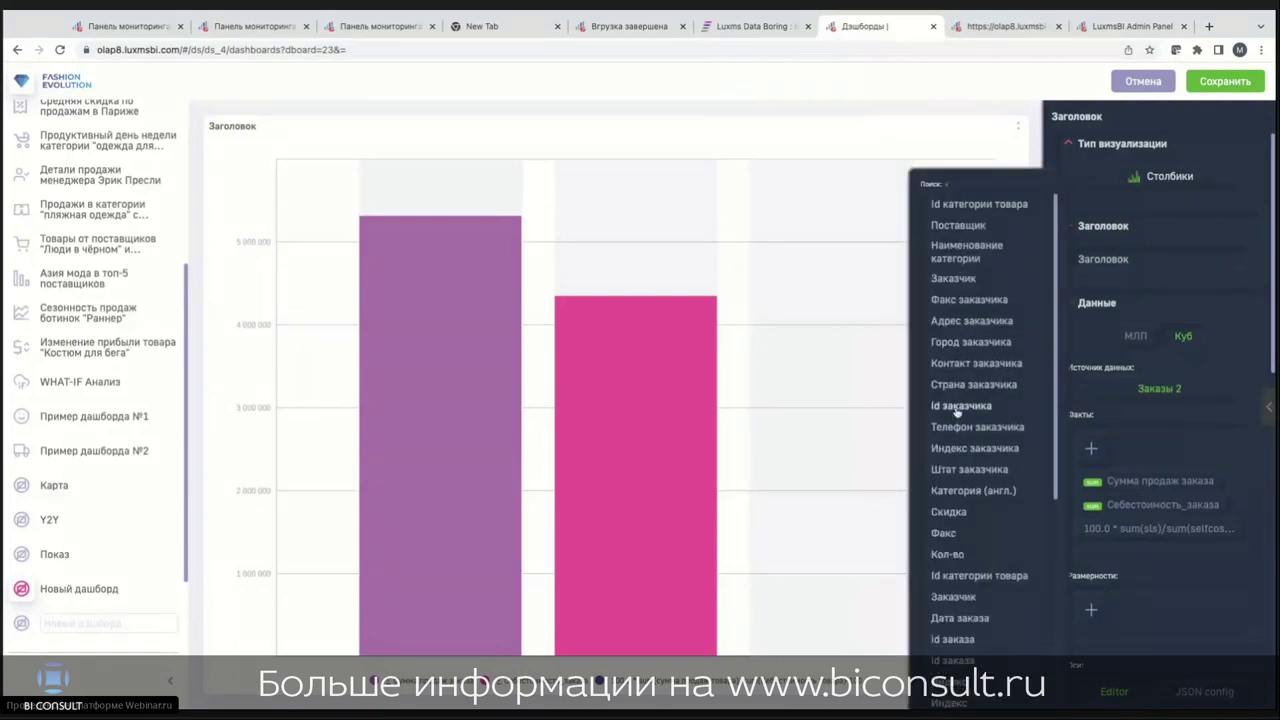
{"action": "type", "text": "кварт"}
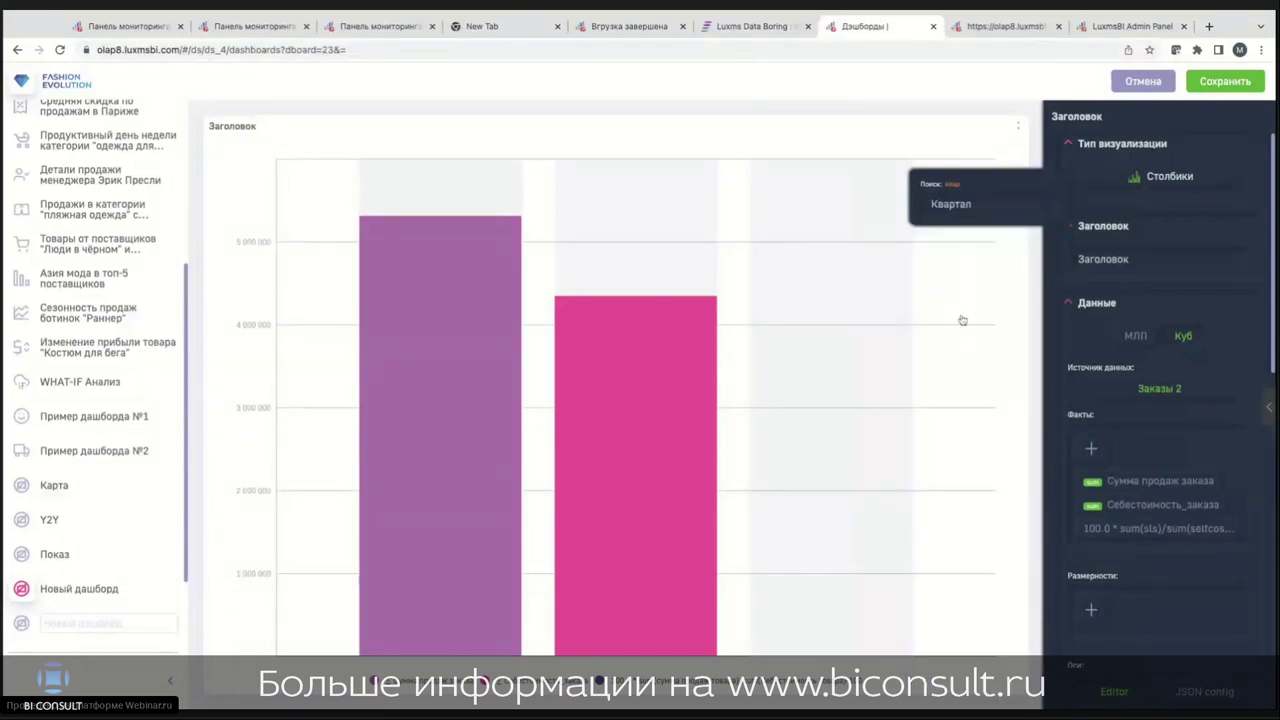
{"action": "left_click", "coordinate": [944, 206]}
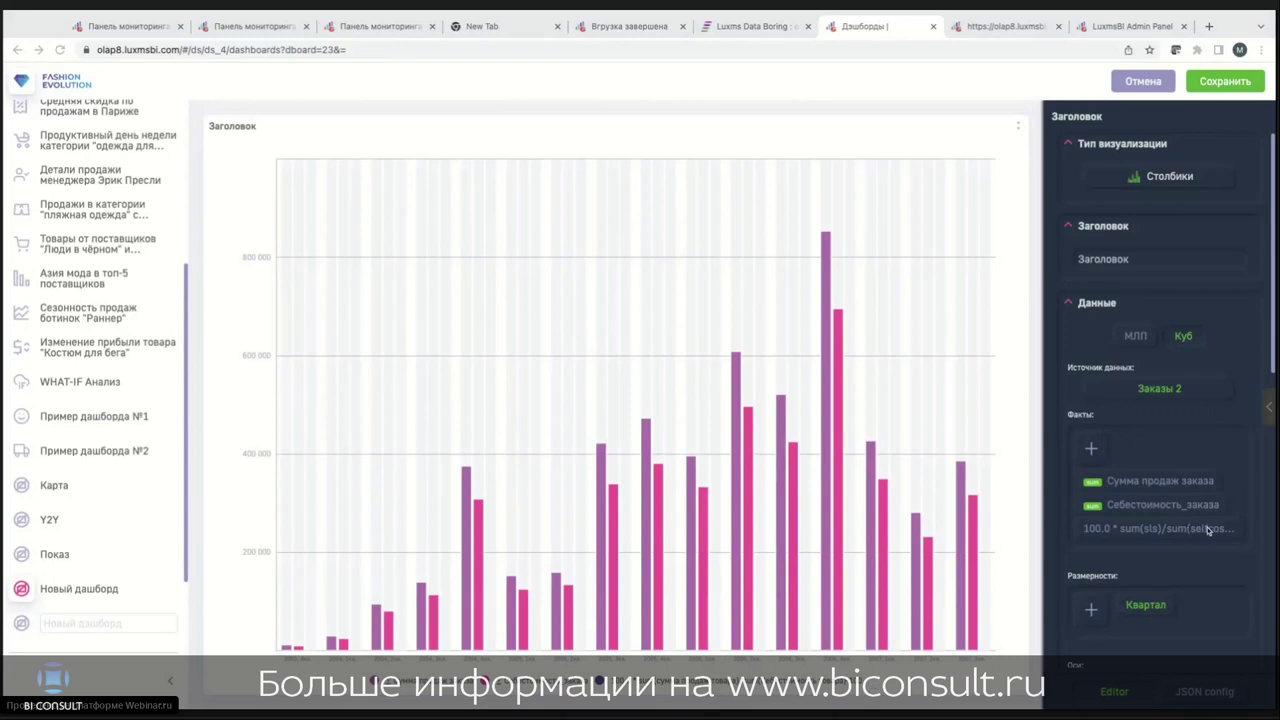
Step: Open the Факты display settings for the measures on the chart's colour axis
{"action": "scroll", "coordinate": [1198, 586], "scroll_direction": "down", "scroll_amount": 3}
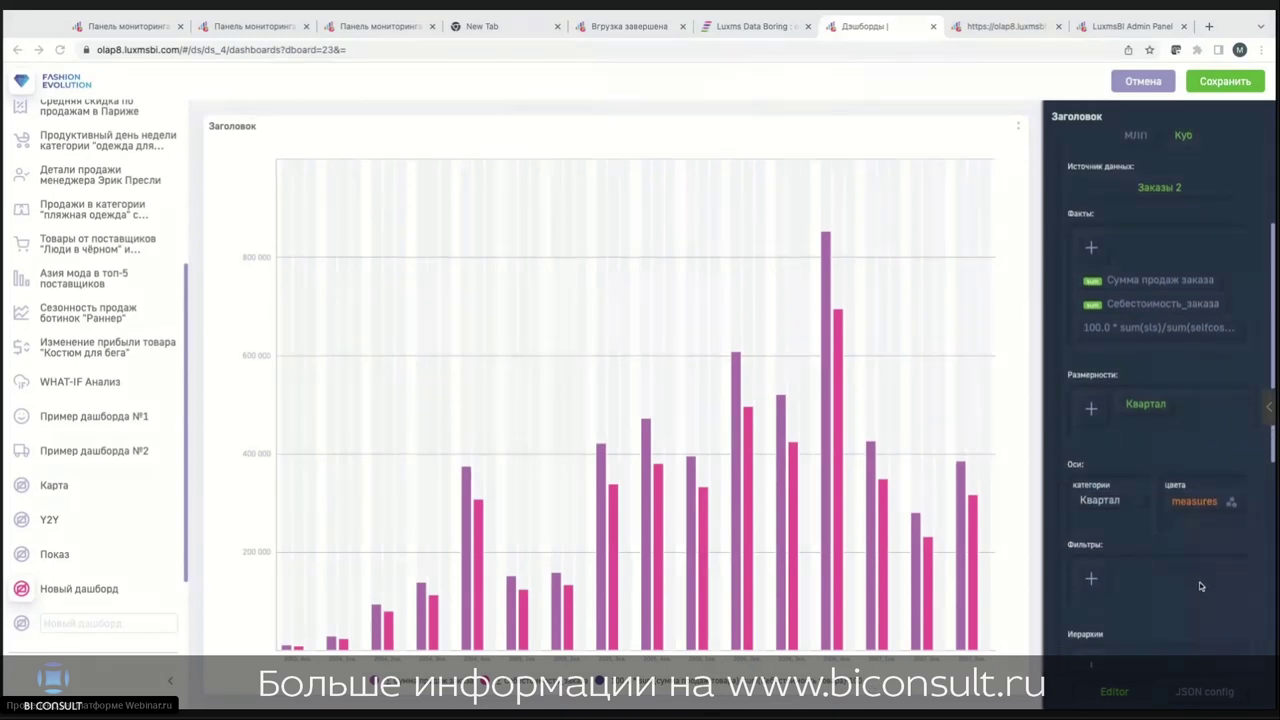
{"action": "scroll", "coordinate": [1183, 554], "scroll_direction": "down", "scroll_amount": 1}
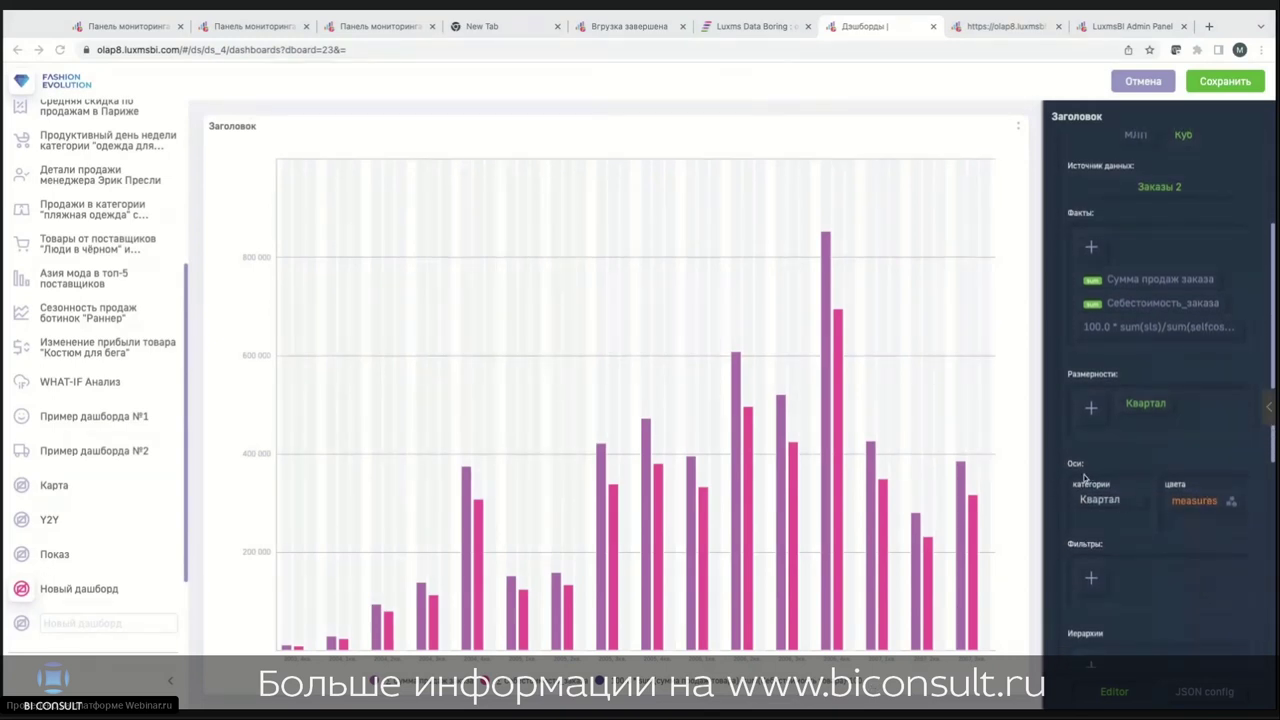
{"action": "left_click", "coordinate": [1232, 506]}
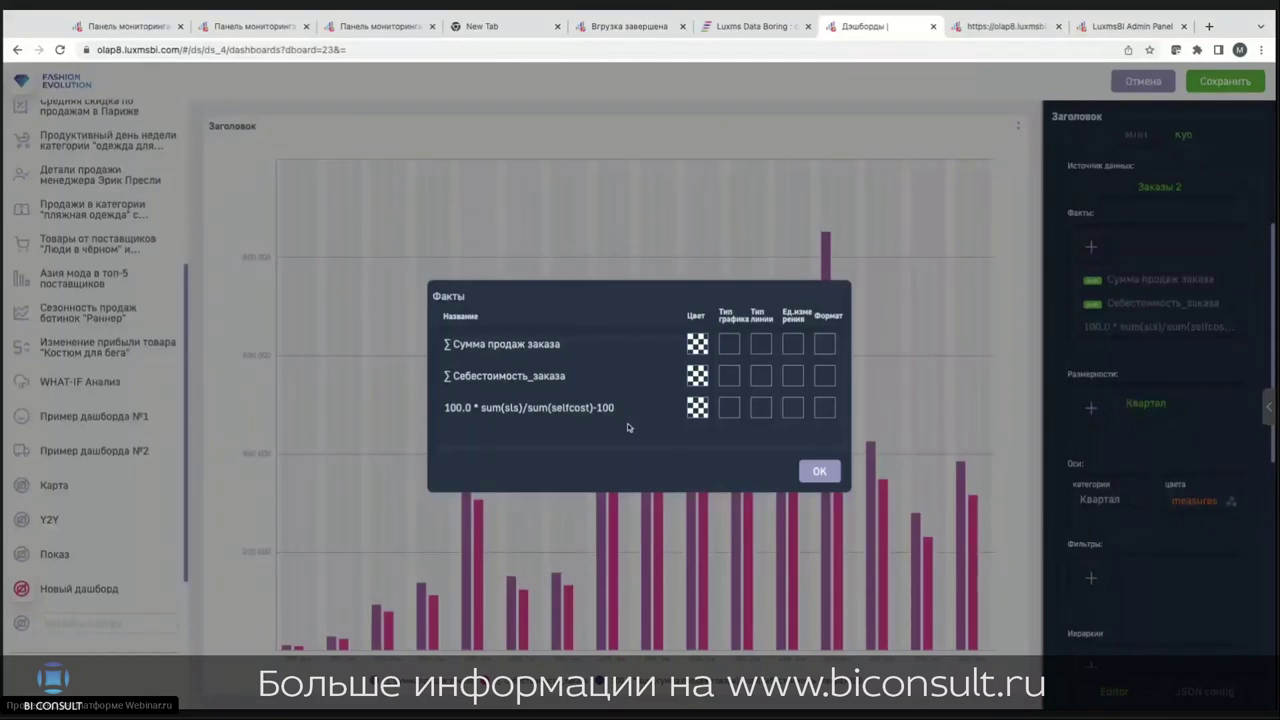